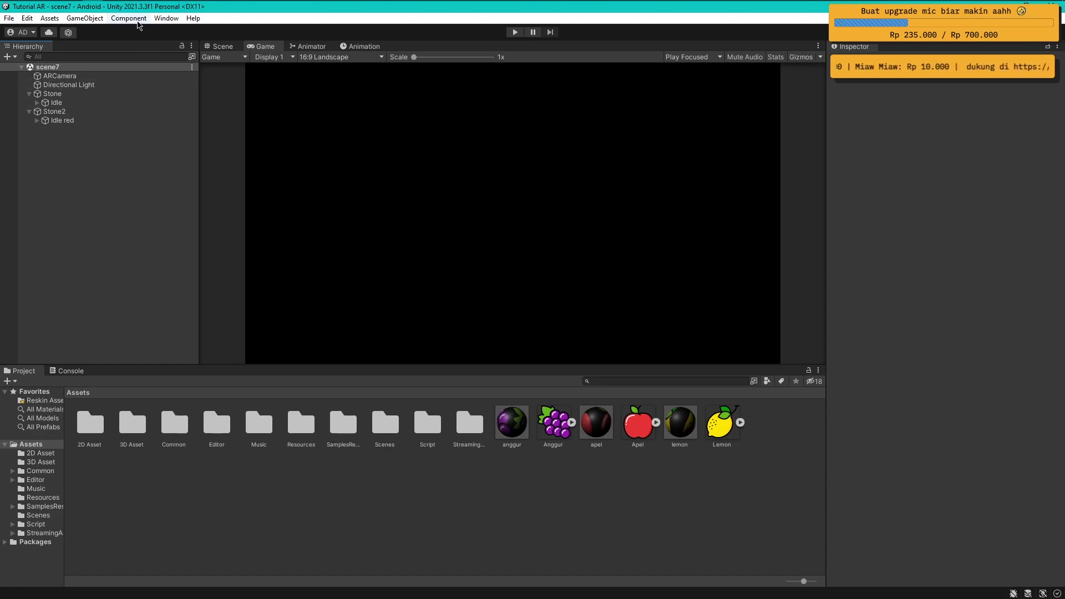
- In Vuforia Configuration, change Max Simultaneous Tracked Images from 1 to 3
{"action": "left_click", "coordinate": [138, 18]}
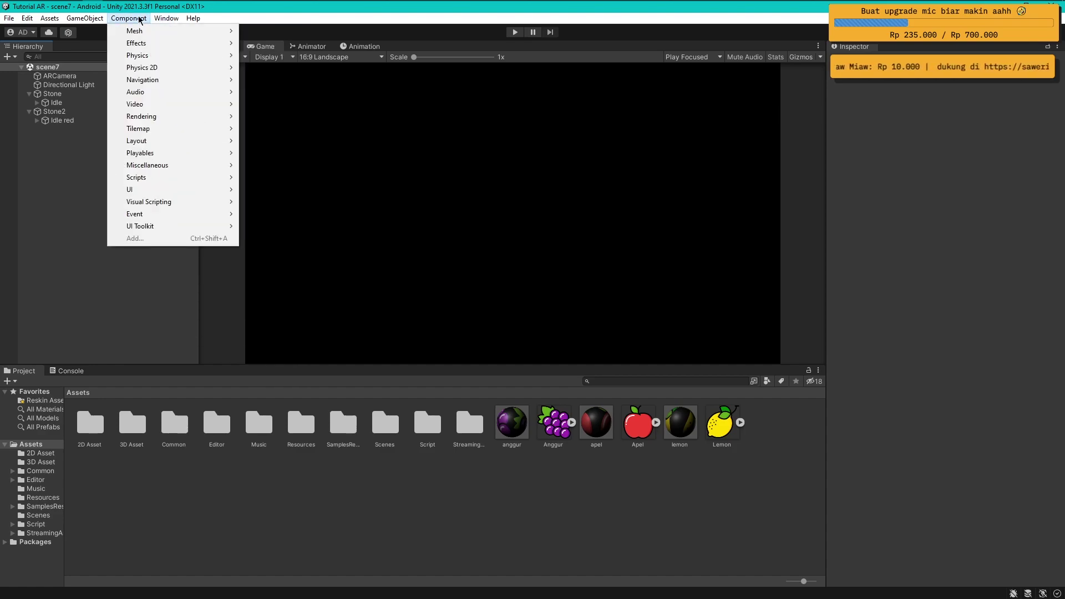
{"action": "mouse_move", "coordinate": [166, 18]}
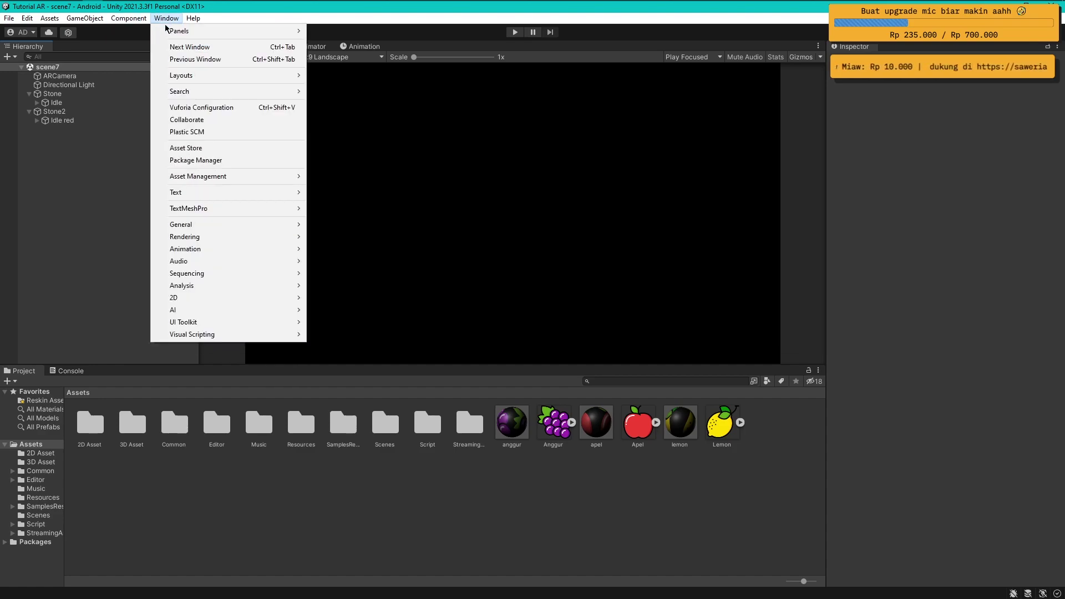
{"action": "left_click", "coordinate": [209, 111]}
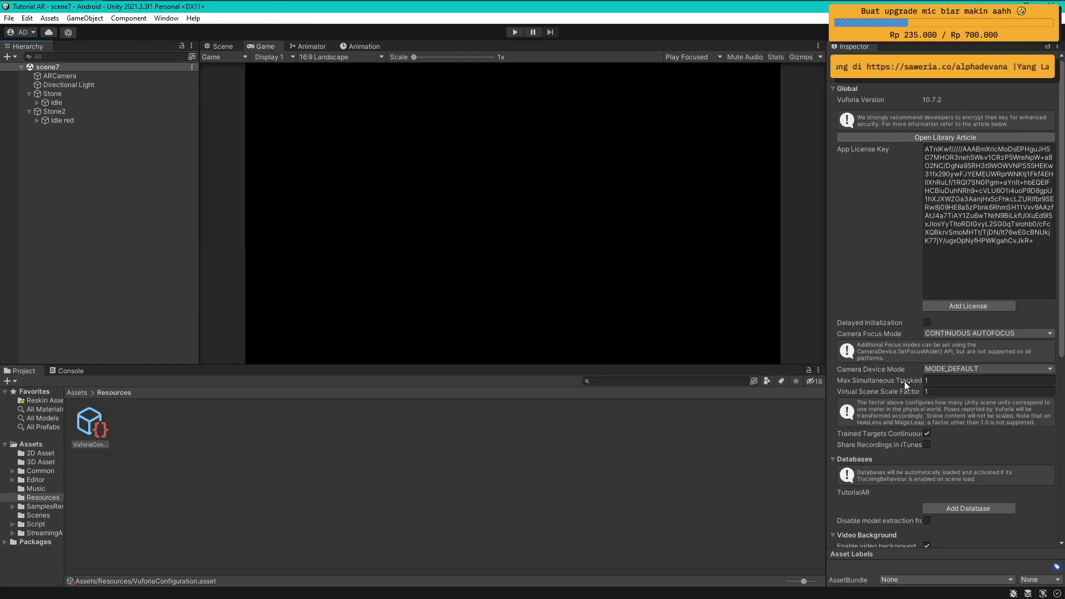
{"action": "left_click", "coordinate": [928, 380]}
{"action": "key", "text": "BackSpace"}
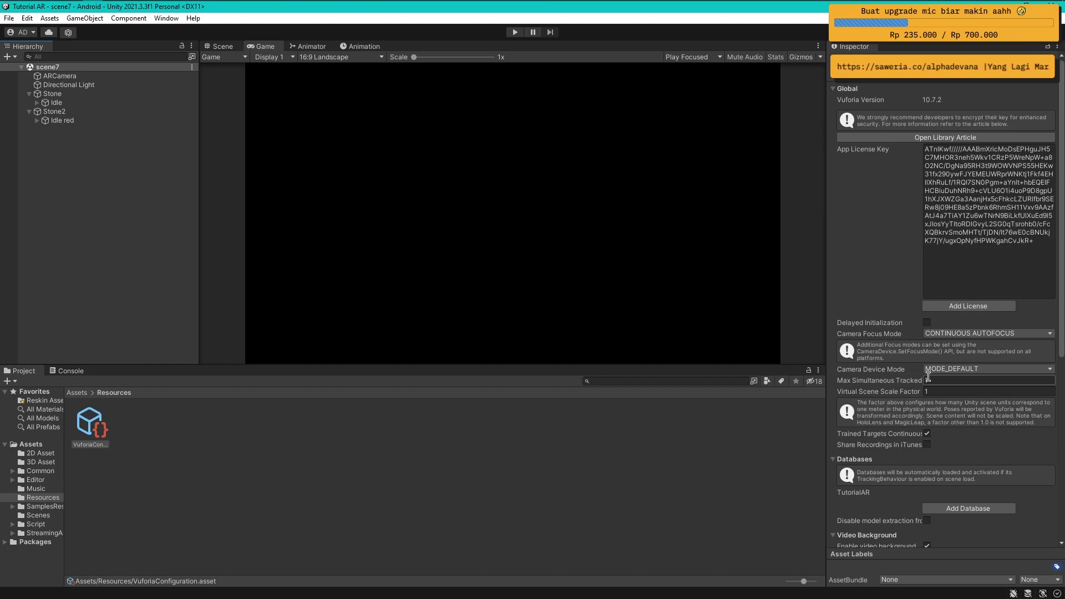
{"action": "left_click", "coordinate": [942, 382]}
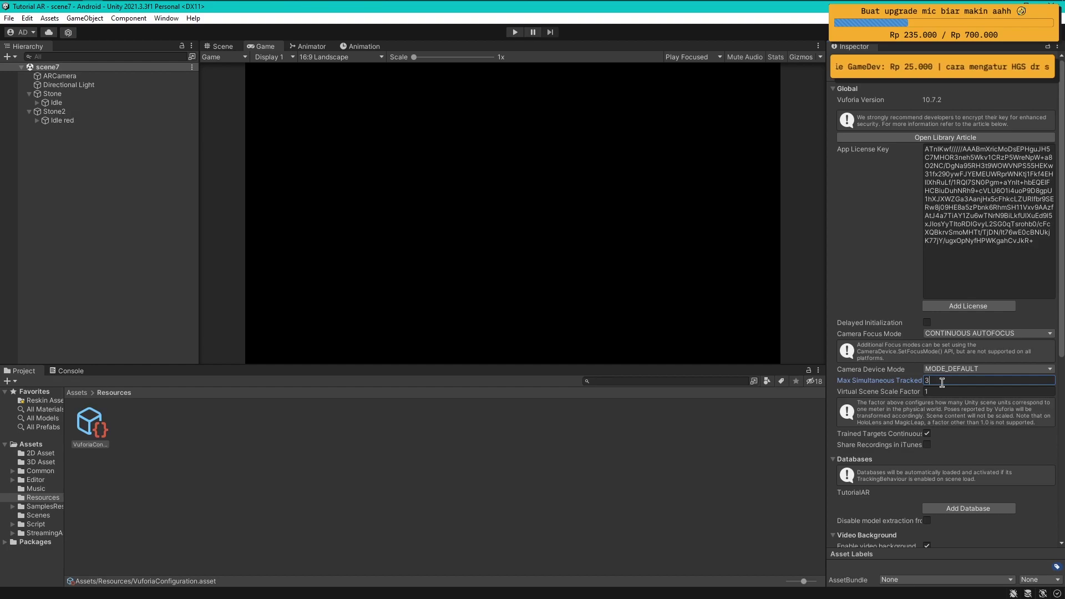
{"action": "left_click", "coordinate": [119, 157]}
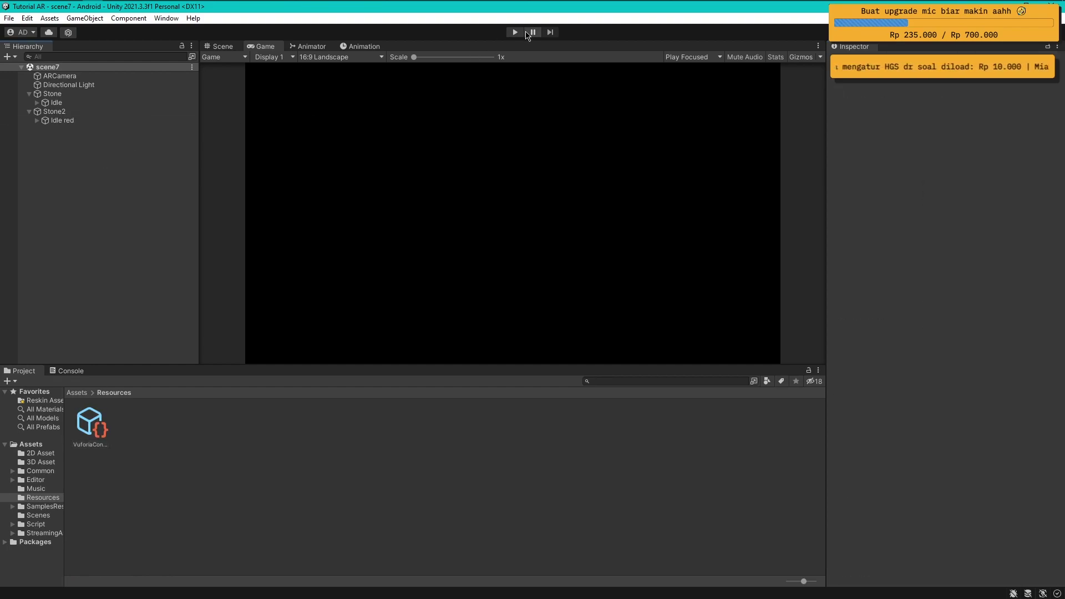
{"action": "left_click", "coordinate": [514, 32]}
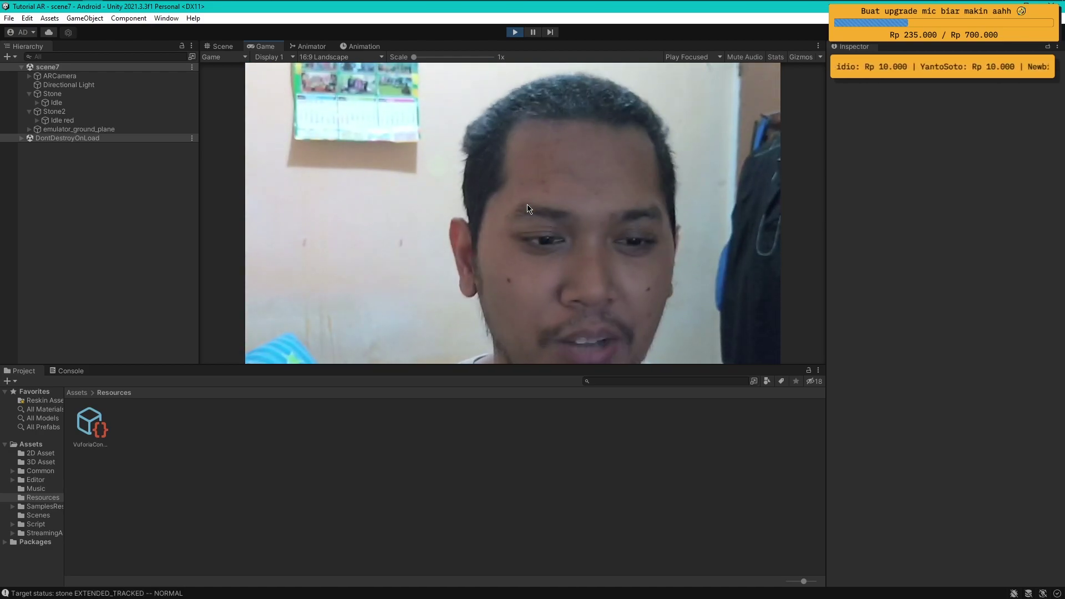
{"action": "right_click", "coordinate": [112, 200]}
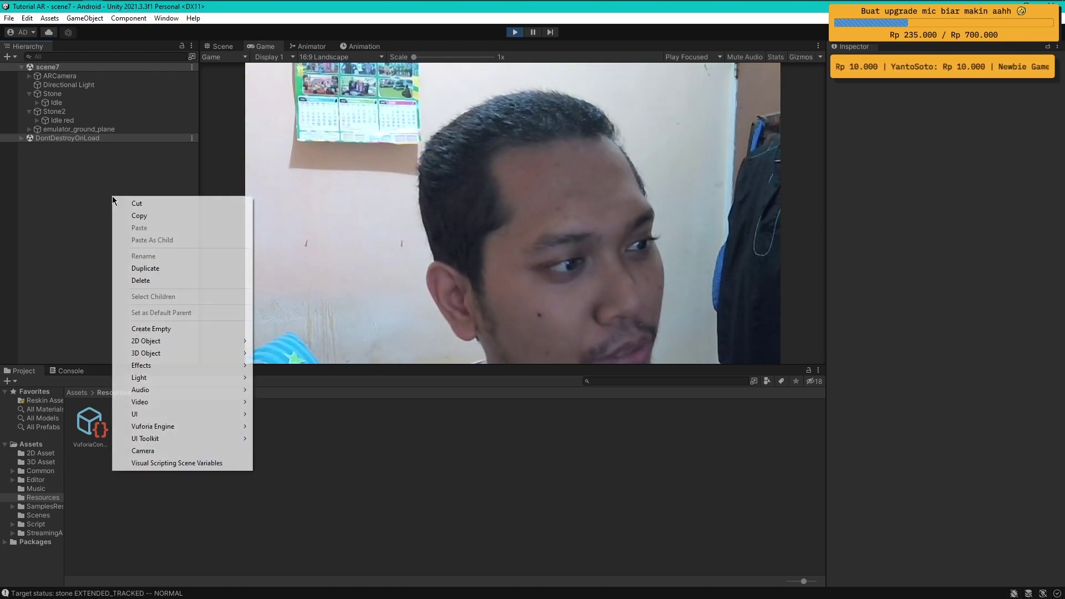
{"action": "mouse_move", "coordinate": [244, 426]}
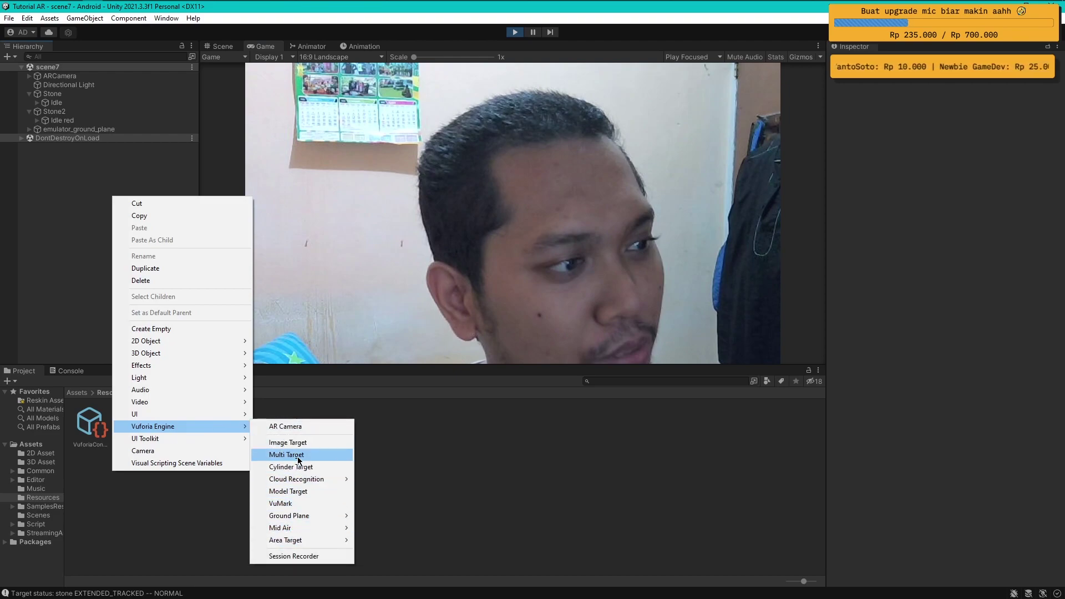
{"action": "left_click", "coordinate": [62, 214]}
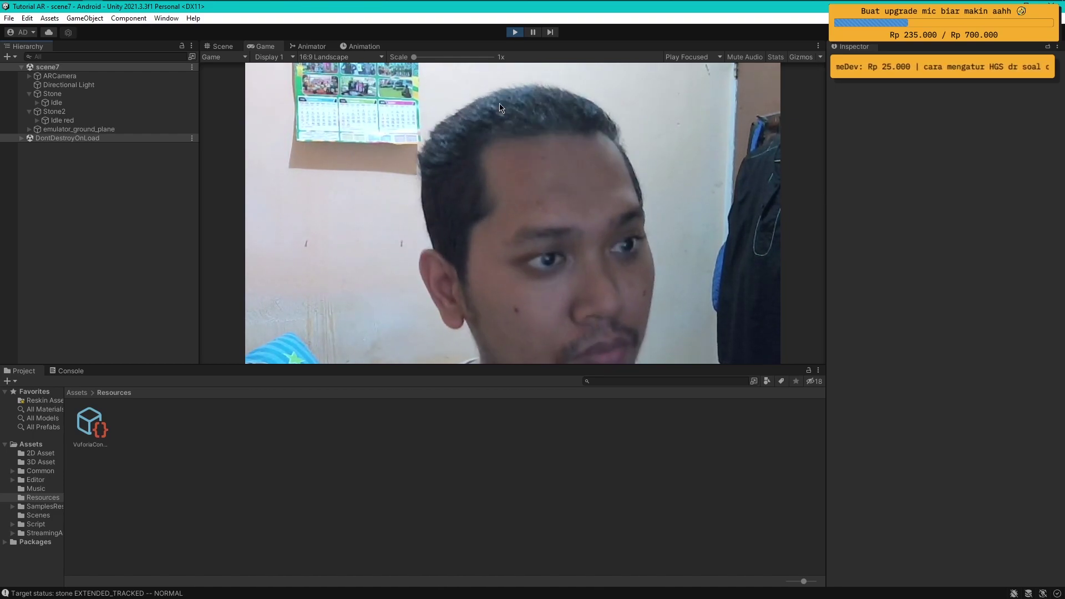
{"action": "left_click", "coordinate": [514, 32]}
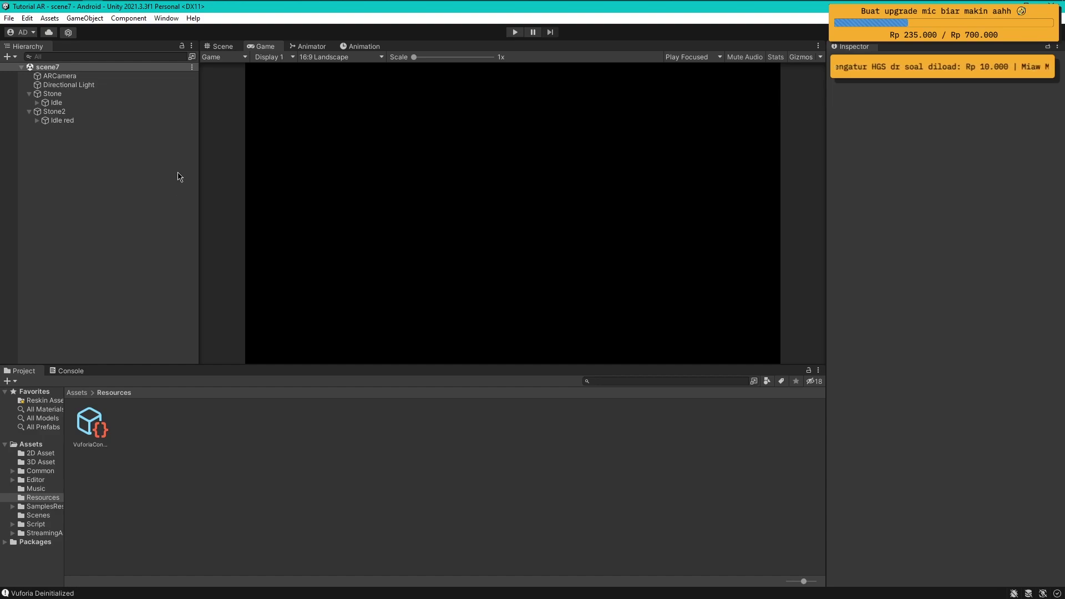
- Create an empty child object under Stone and name it 'object'
{"action": "left_click", "coordinate": [62, 94]}
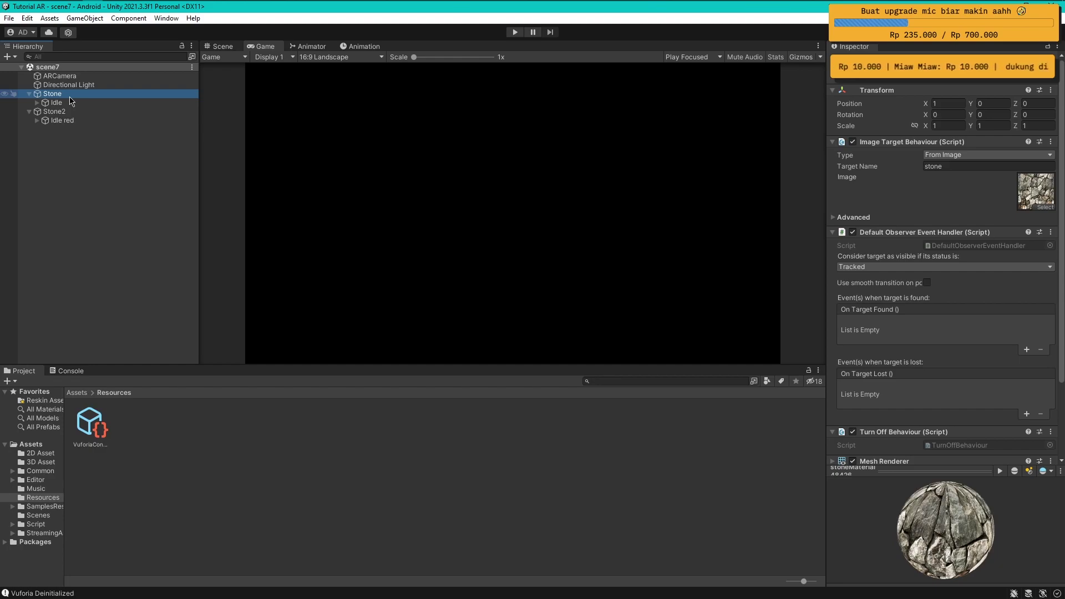
{"action": "right_click", "coordinate": [78, 95]}
{"action": "left_click", "coordinate": [117, 226]}
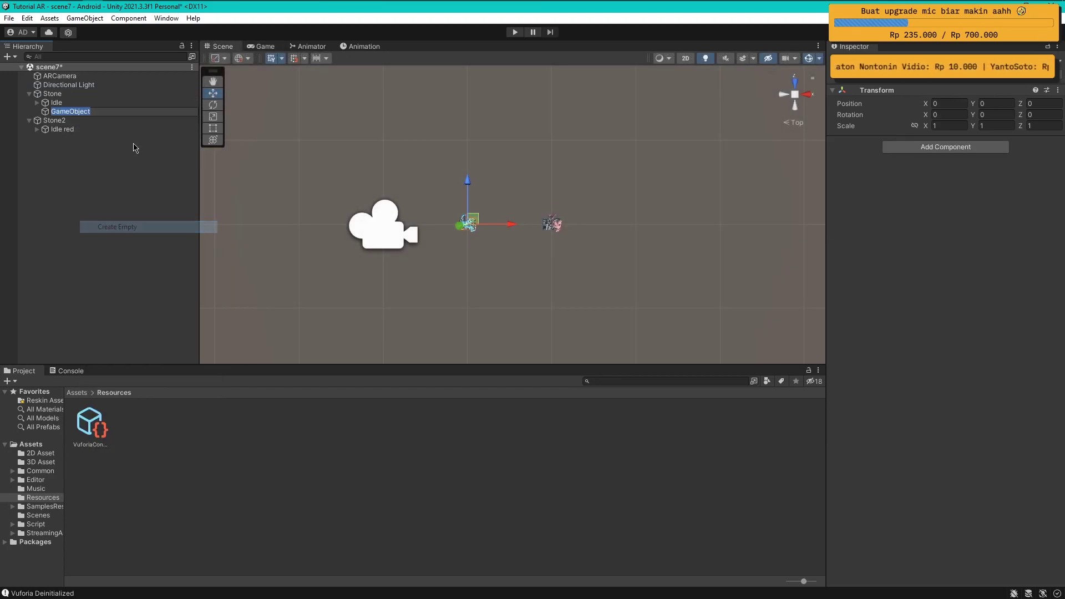
{"action": "left_click", "coordinate": [84, 177]}
{"action": "left_click", "coordinate": [71, 112]}
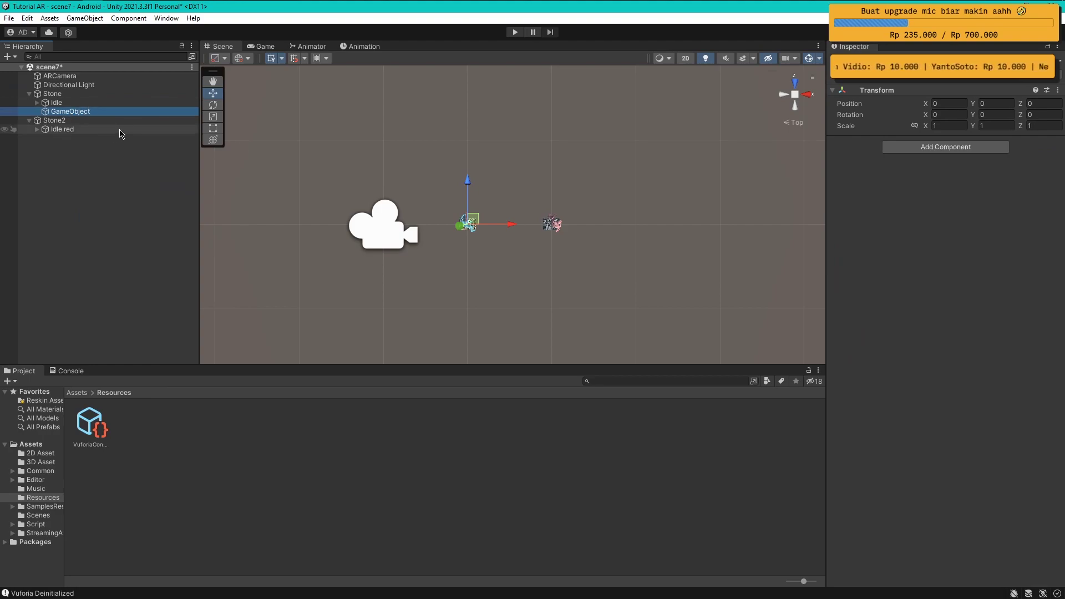
{"action": "key", "text": "F2"}
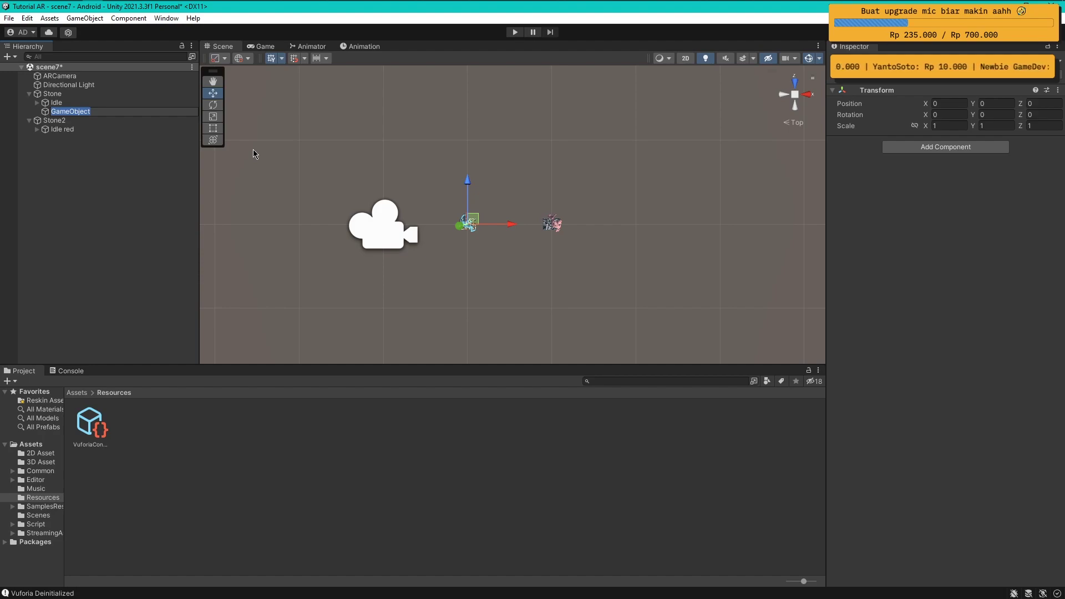
{"action": "type", "text": "o"}
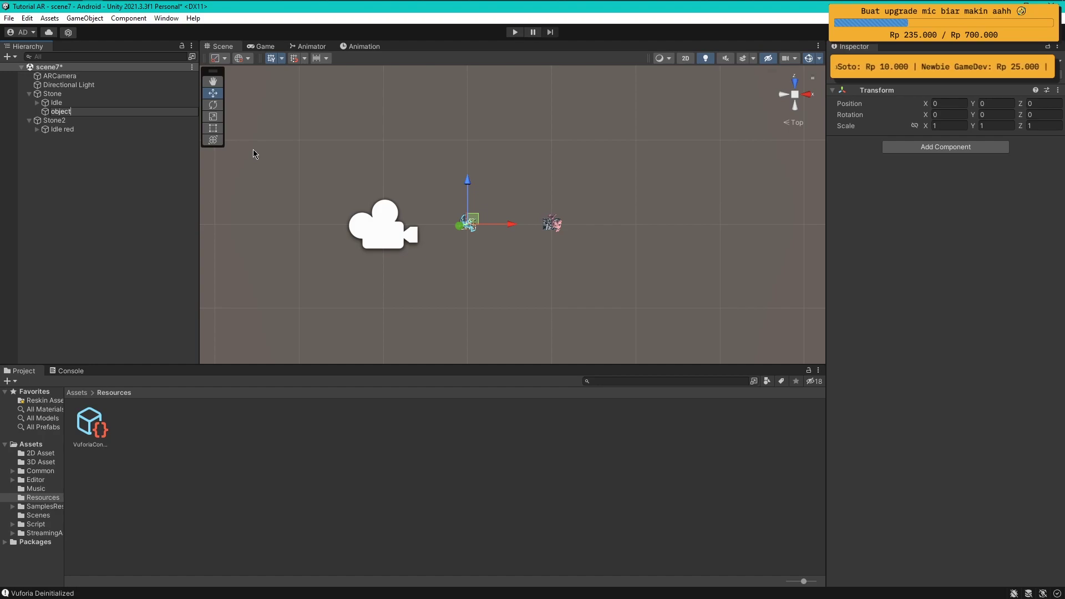
{"action": "key", "text": "Return"}
- Move the Idle model inside 'object' in the Hierarchy
{"action": "left_click", "coordinate": [56, 104]}
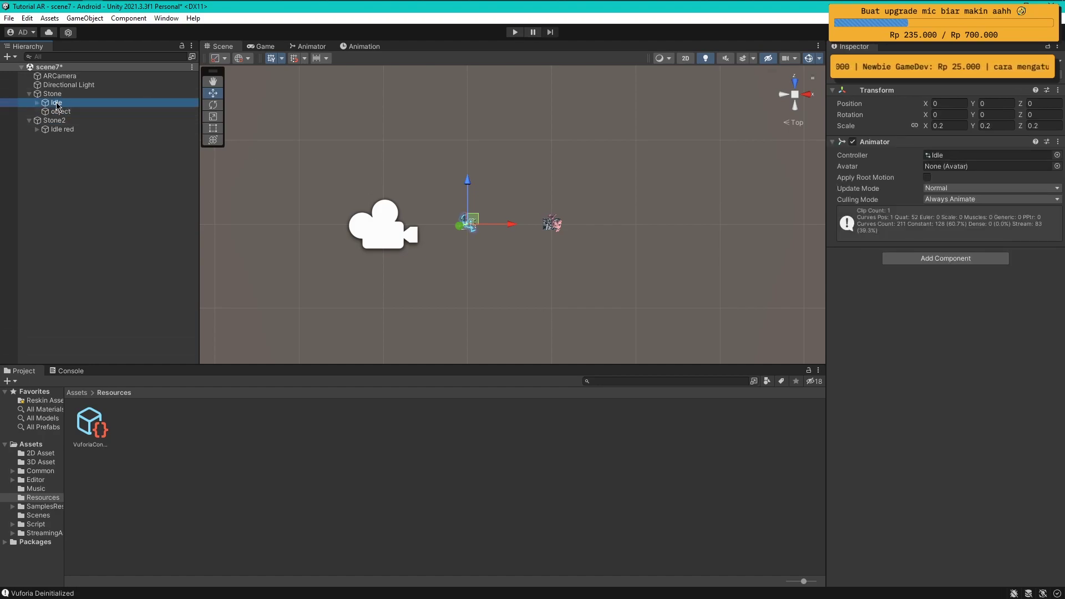
{"action": "left_click_drag", "start_coordinate": [58, 105], "coordinate": [60, 112]}
{"action": "right_click", "coordinate": [58, 147]}
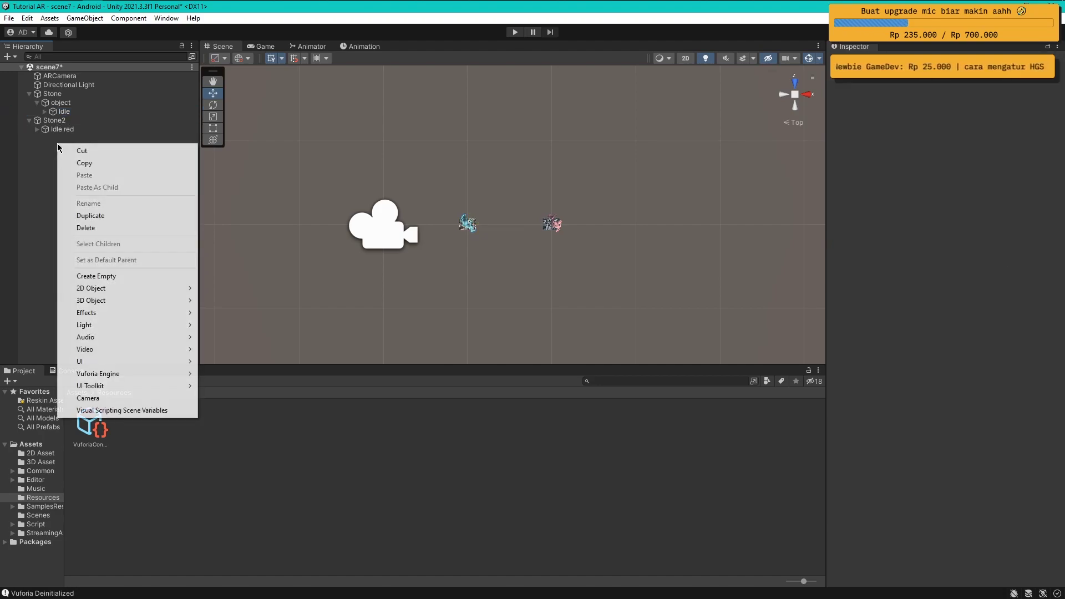
{"action": "key", "text": "Escape"}
{"action": "left_click", "coordinate": [62, 103]}
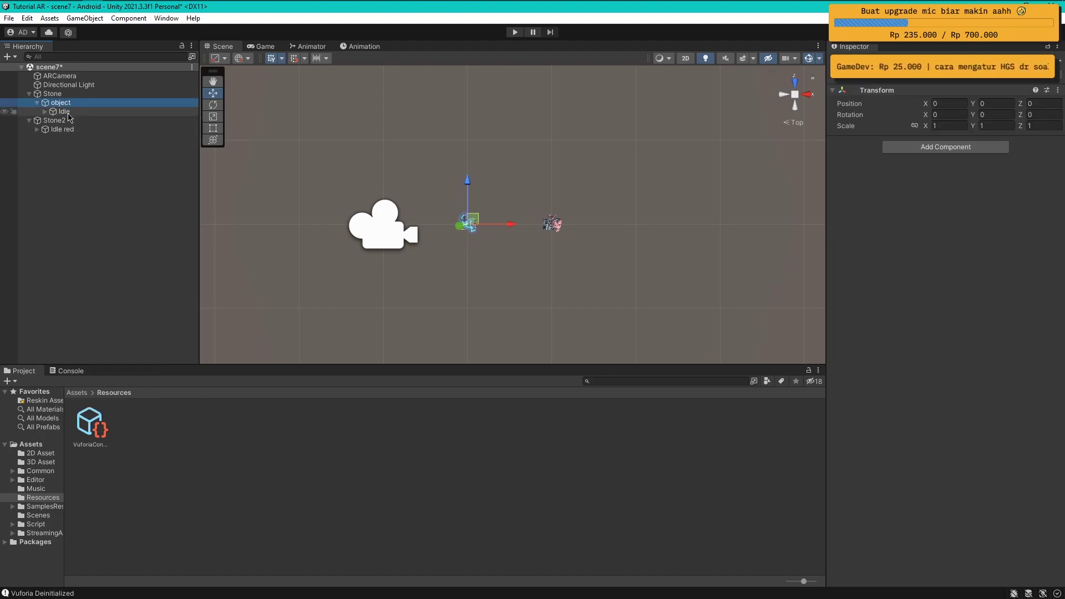
- Add a root-level empty object named 'object2'
{"action": "right_click", "coordinate": [61, 147]}
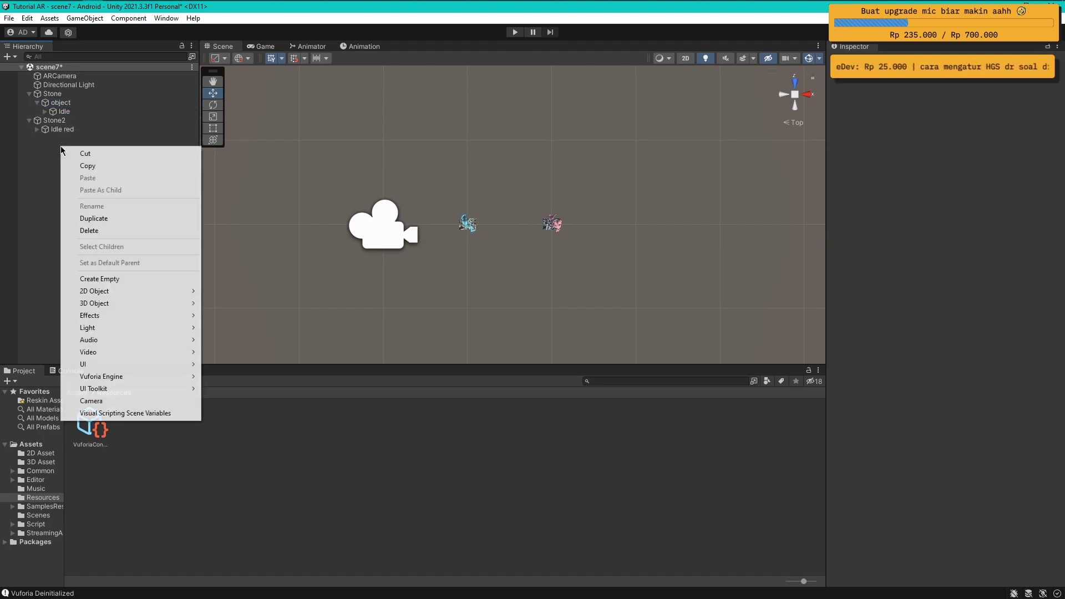
{"action": "left_click", "coordinate": [94, 278]}
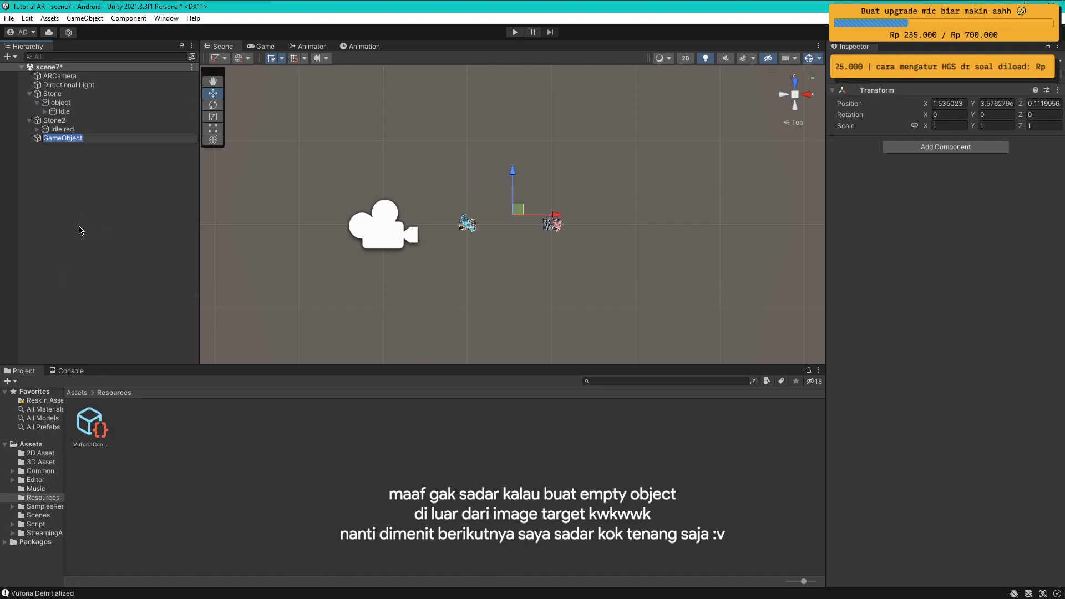
{"action": "type", "text": "obj"}
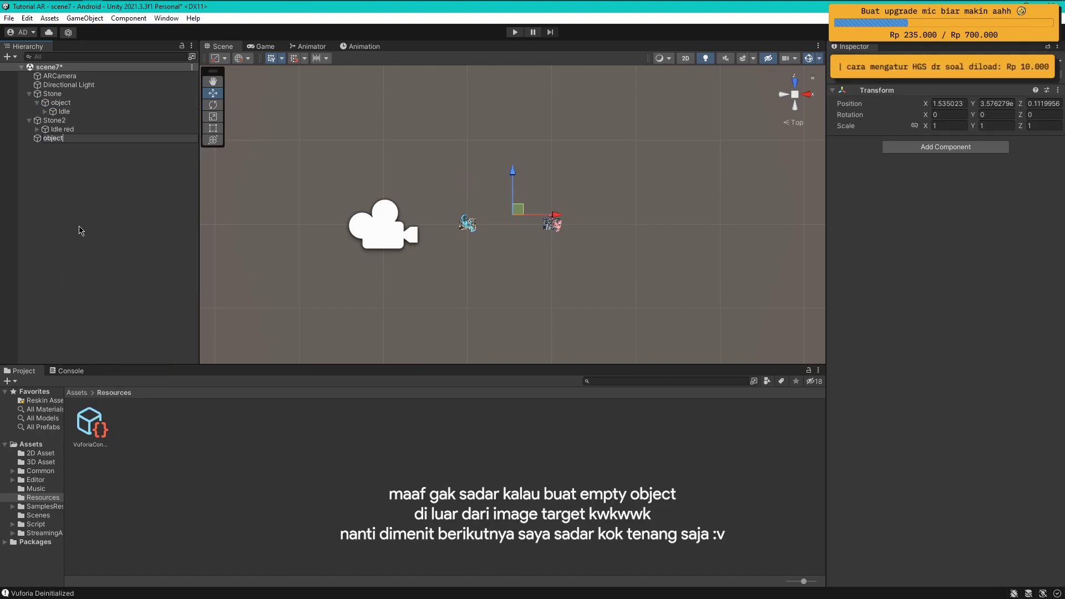
{"action": "type", "text": "2"}
{"action": "key", "text": "Return"}
{"action": "left_click", "coordinate": [68, 131]}
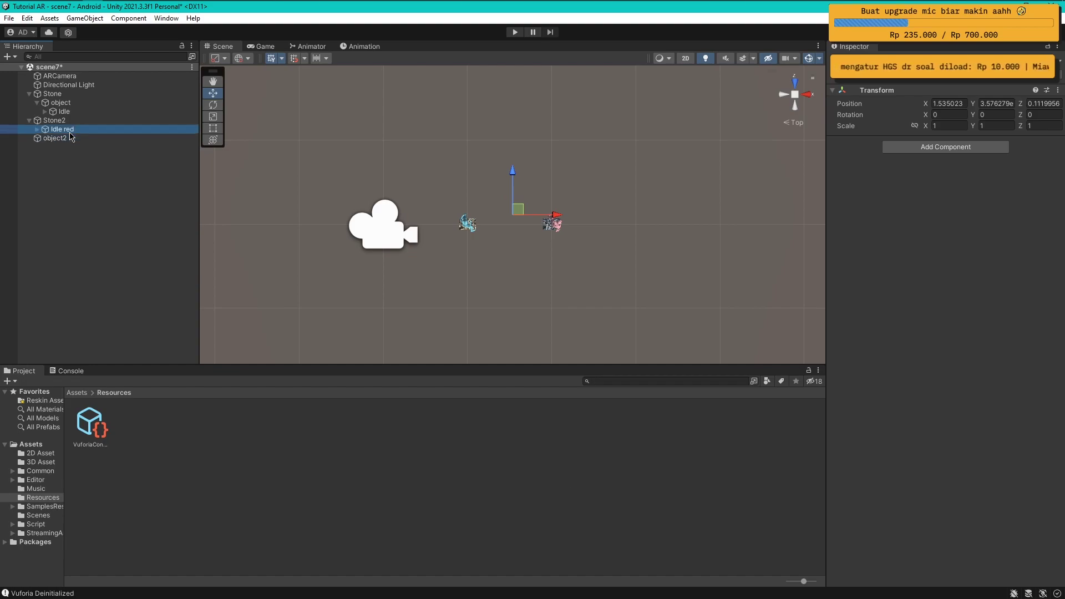
- Nest Idle red inside object2 and frame the Stone target in the Scene view
{"action": "left_click_drag", "start_coordinate": [68, 135], "coordinate": [64, 142]}
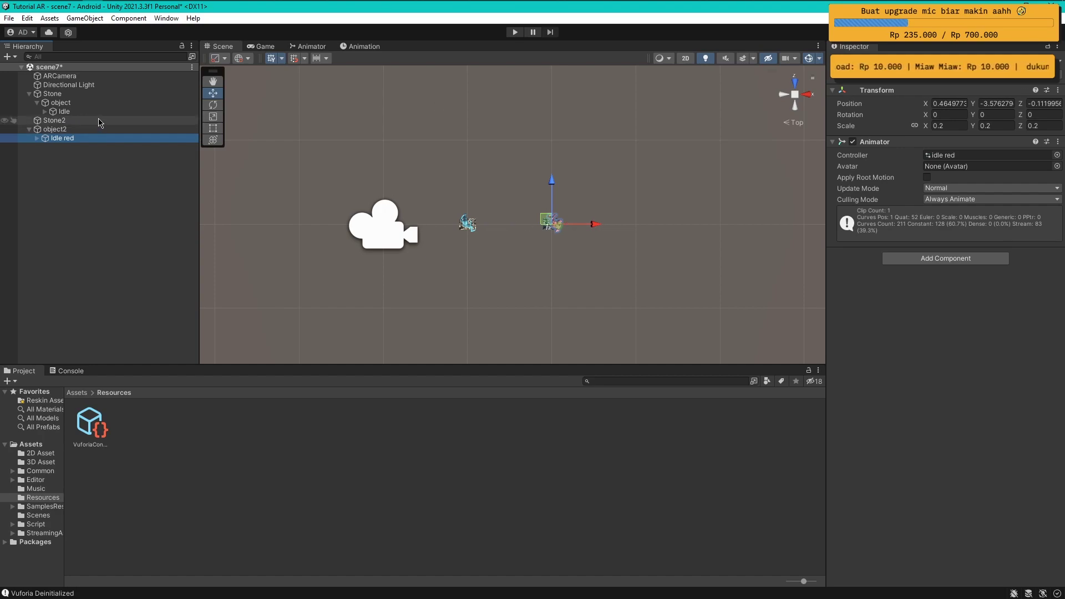
{"action": "double_click", "coordinate": [51, 93]}
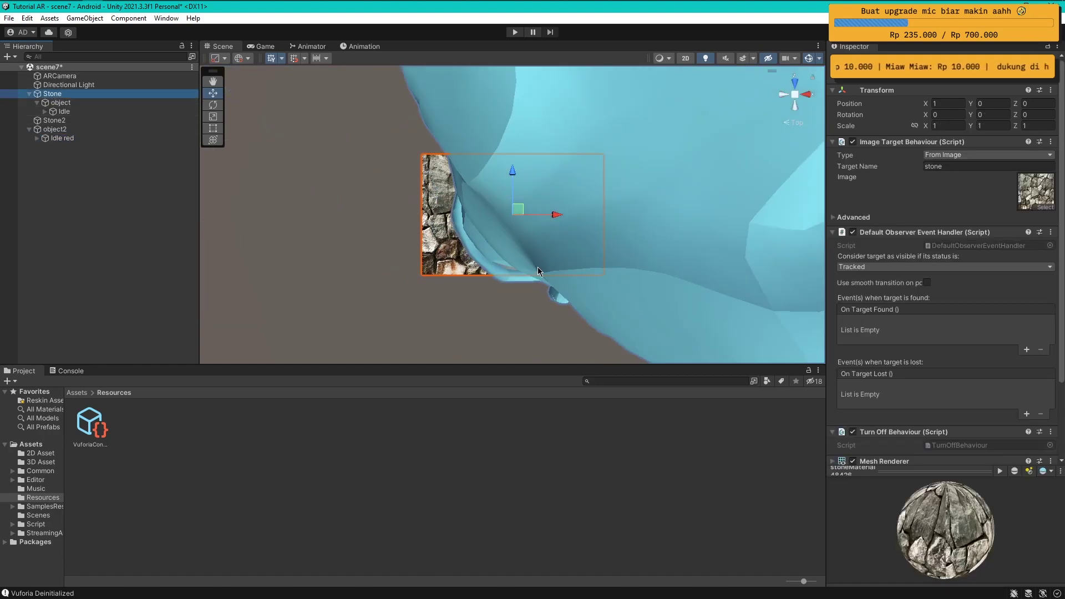
{"action": "scroll", "coordinate": [414, 266], "scroll_direction": "down", "scroll_amount": 3}
{"action": "middle_click_drag", "start_coordinate": [405, 257], "coordinate": [483, 240]}
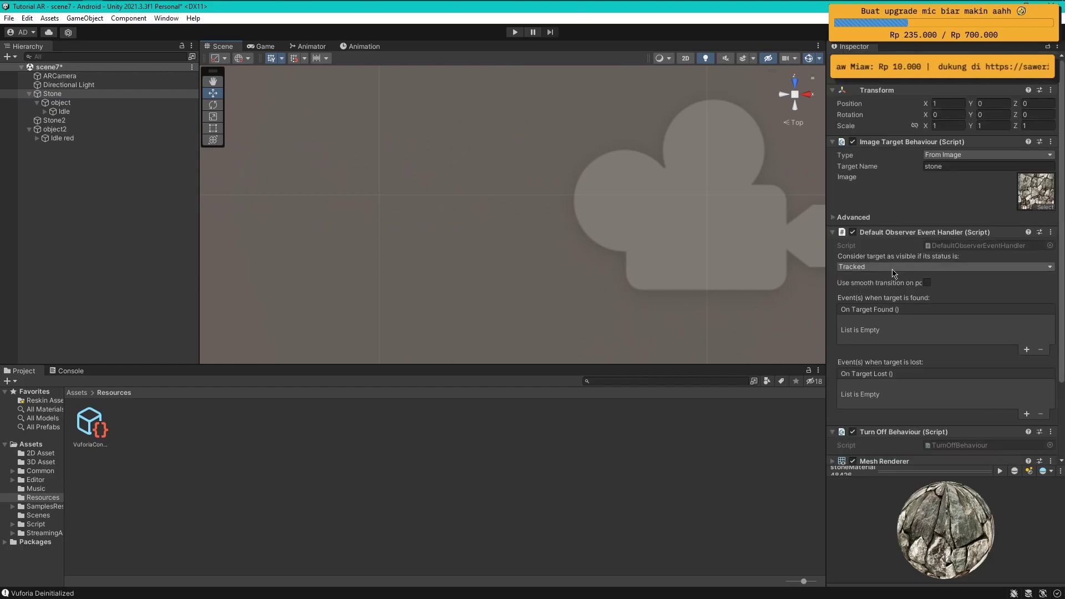
- Frame Stone and Stone2 in the Scene view to show both stone targets
{"action": "scroll", "coordinate": [562, 262], "scroll_direction": "down", "scroll_amount": 2}
{"action": "scroll", "coordinate": [561, 262], "scroll_direction": "down", "scroll_amount": 2}
{"action": "scroll", "coordinate": [561, 262], "scroll_direction": "down", "scroll_amount": 2}
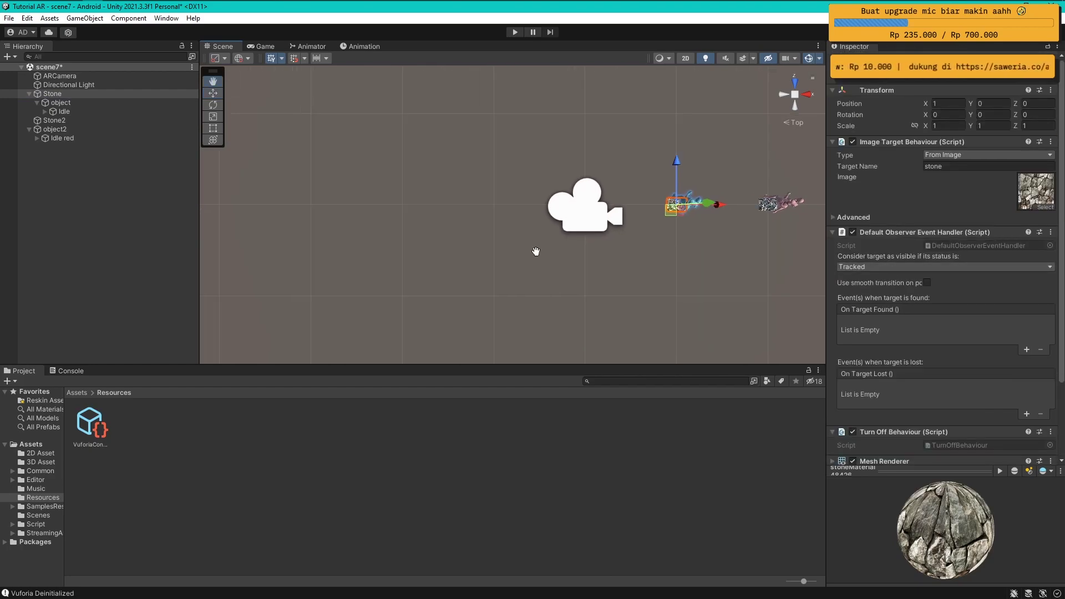
{"action": "double_click", "coordinate": [51, 94]}
{"action": "double_click", "coordinate": [54, 120]}
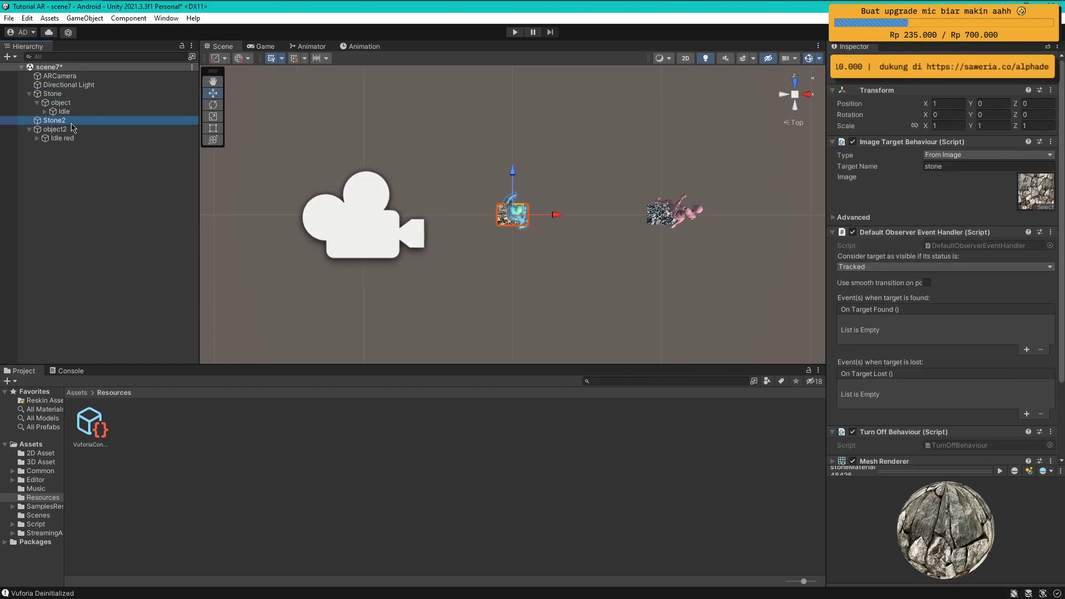
{"action": "scroll", "coordinate": [333, 218], "scroll_direction": "down", "scroll_amount": 3}
{"action": "scroll", "coordinate": [356, 231], "scroll_direction": "down", "scroll_amount": 2}
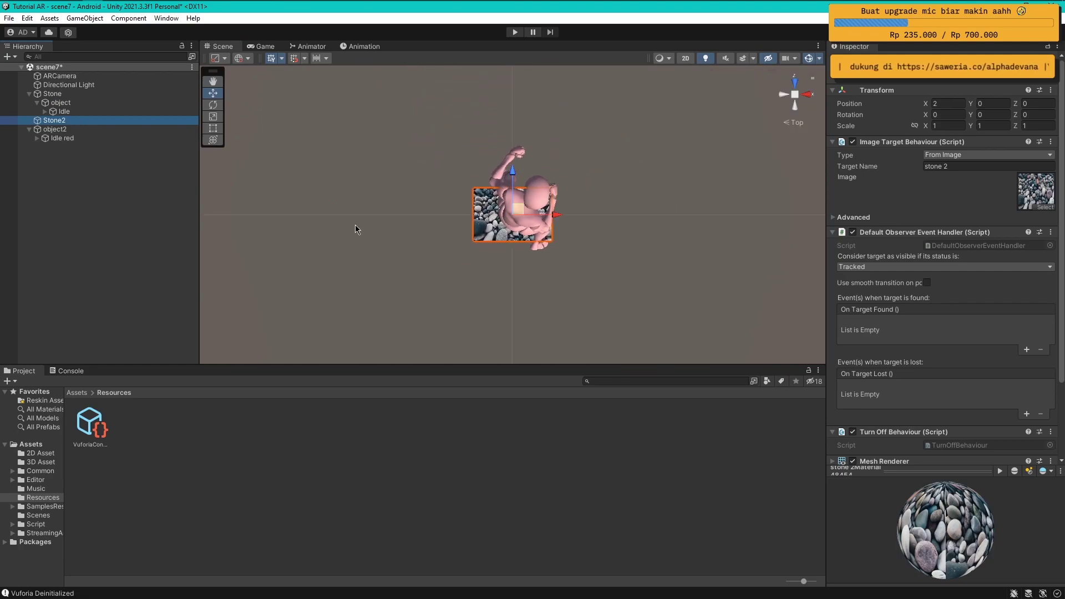
{"action": "scroll", "coordinate": [376, 231], "scroll_direction": "down", "scroll_amount": 1}
{"action": "middle_click_drag", "start_coordinate": [376, 230], "coordinate": [473, 217]}
{"action": "left_click", "coordinate": [65, 96]}
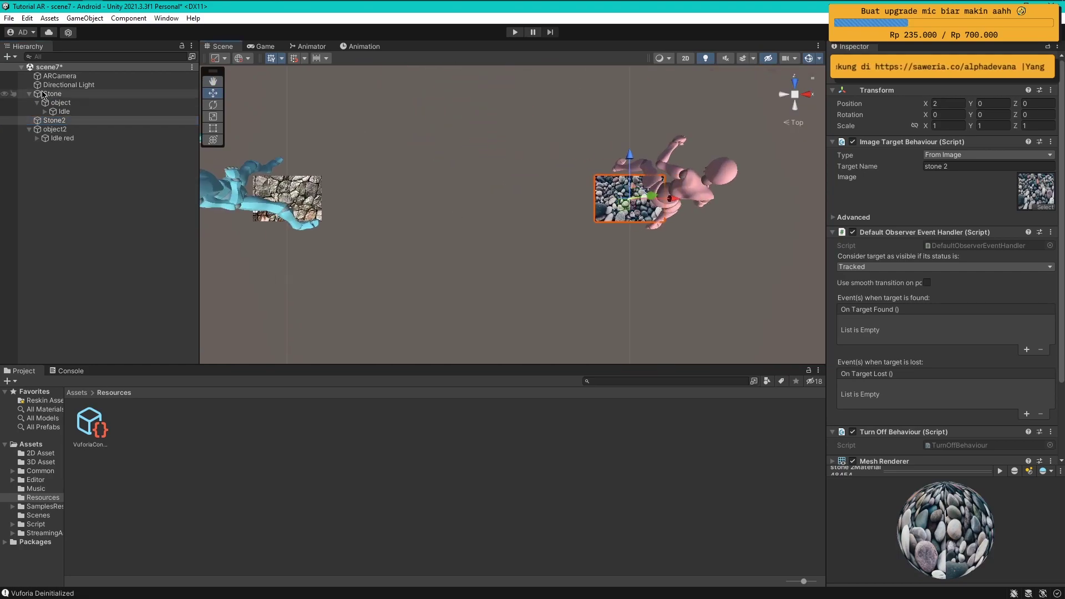
- Add a Cube inside 'object' and set its linked scale to 0.2
{"action": "left_click", "coordinate": [81, 104]}
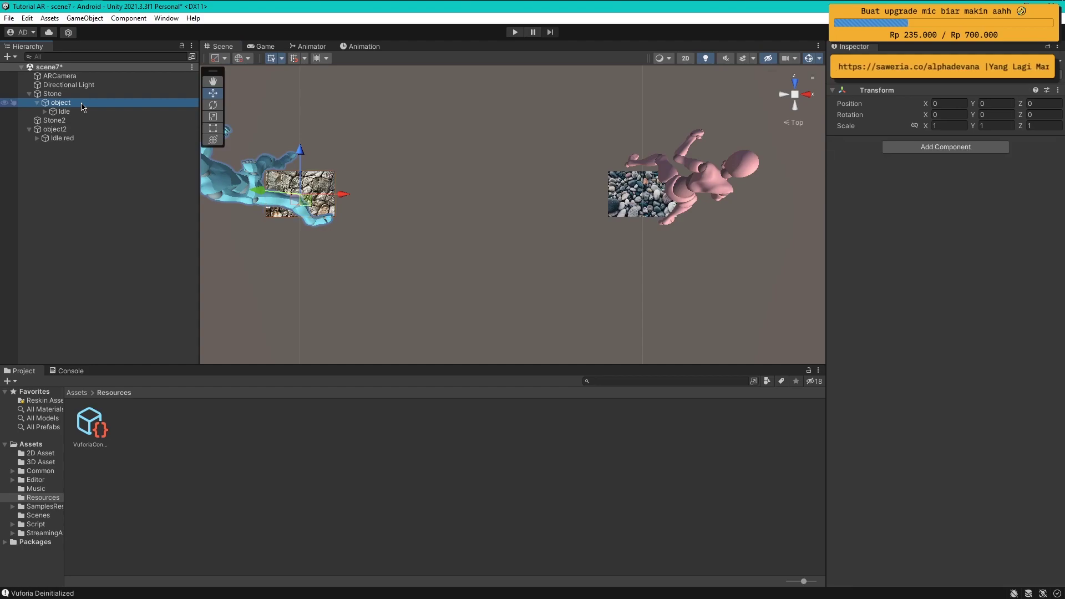
{"action": "right_click", "coordinate": [80, 106]}
{"action": "mouse_move", "coordinate": [128, 333]}
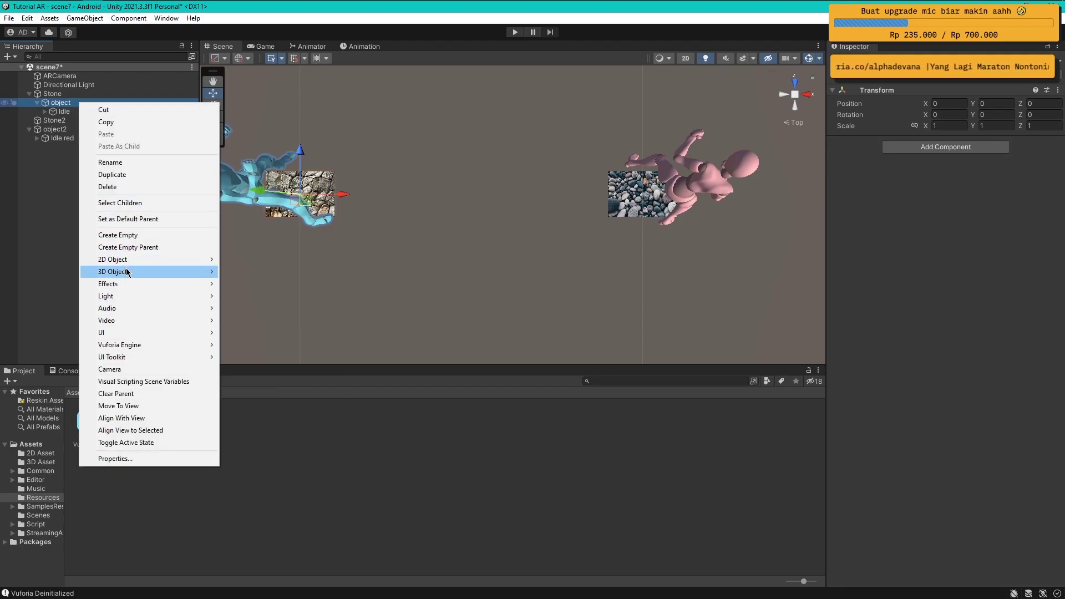
{"action": "mouse_move", "coordinate": [128, 273]}
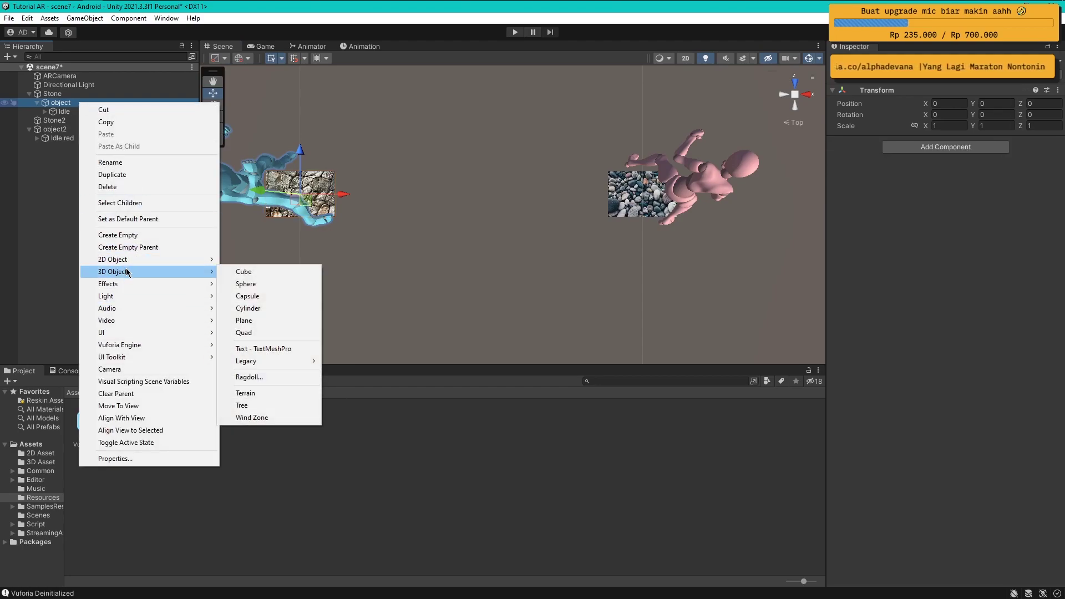
{"action": "left_click", "coordinate": [273, 272]}
{"action": "left_click", "coordinate": [948, 125]}
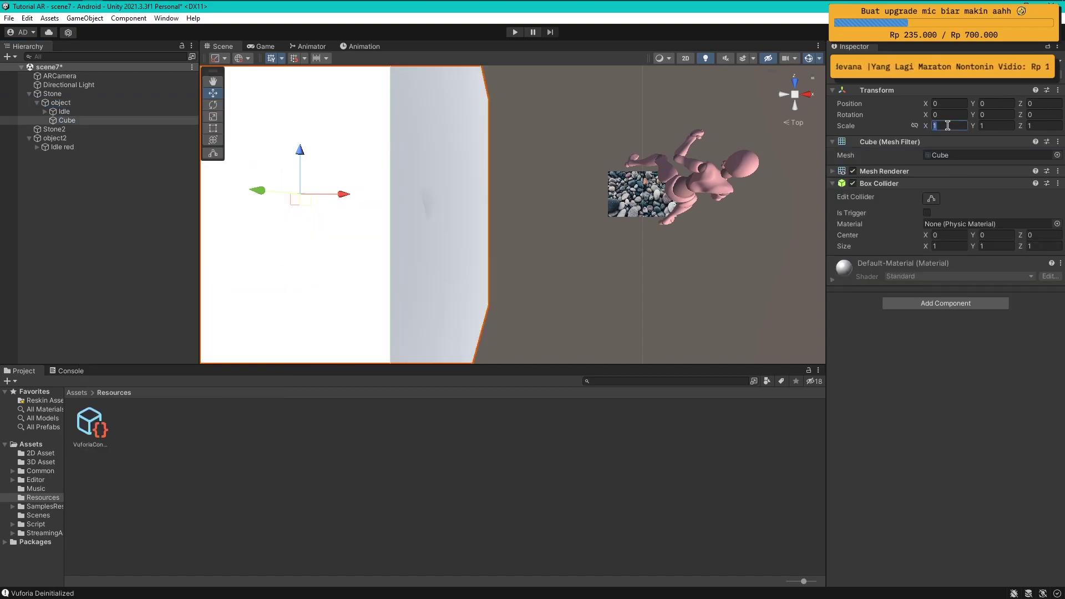
{"action": "left_click", "coordinate": [914, 125]}
{"action": "type", "text": "0"}
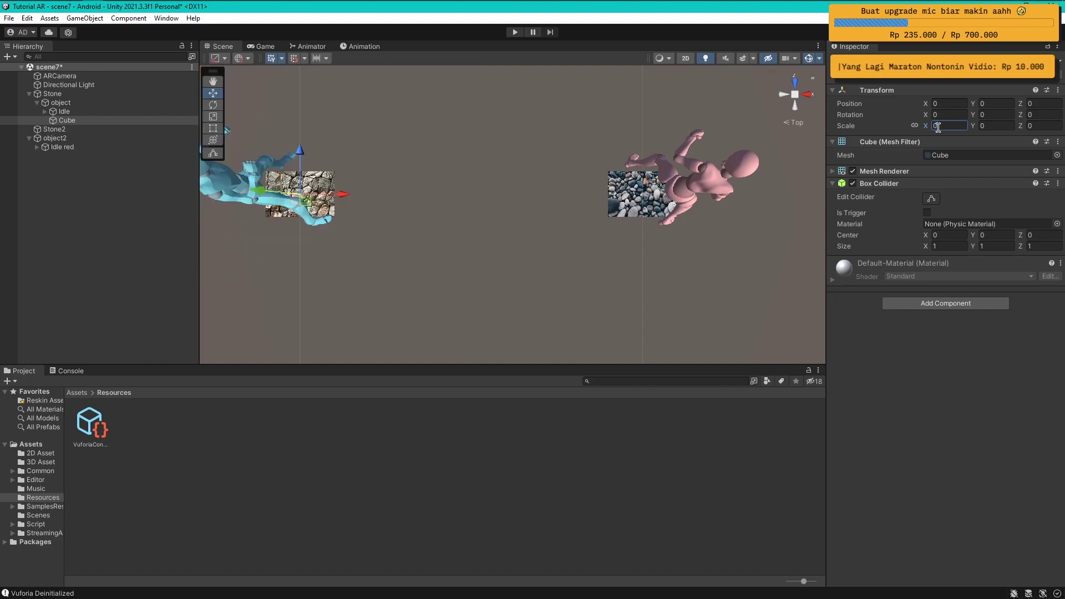
{"action": "type", "text": ".2f"}
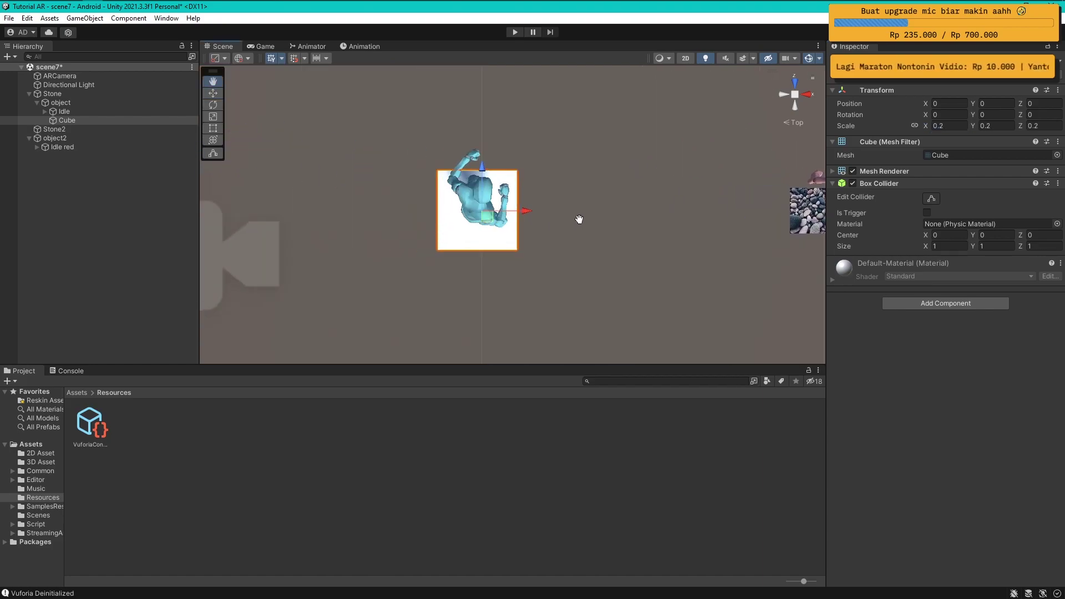
- Move the cube along X and raise it on Y to sit beside the blue figure
{"action": "left_click_drag", "start_coordinate": [526, 213], "coordinate": [596, 215]}
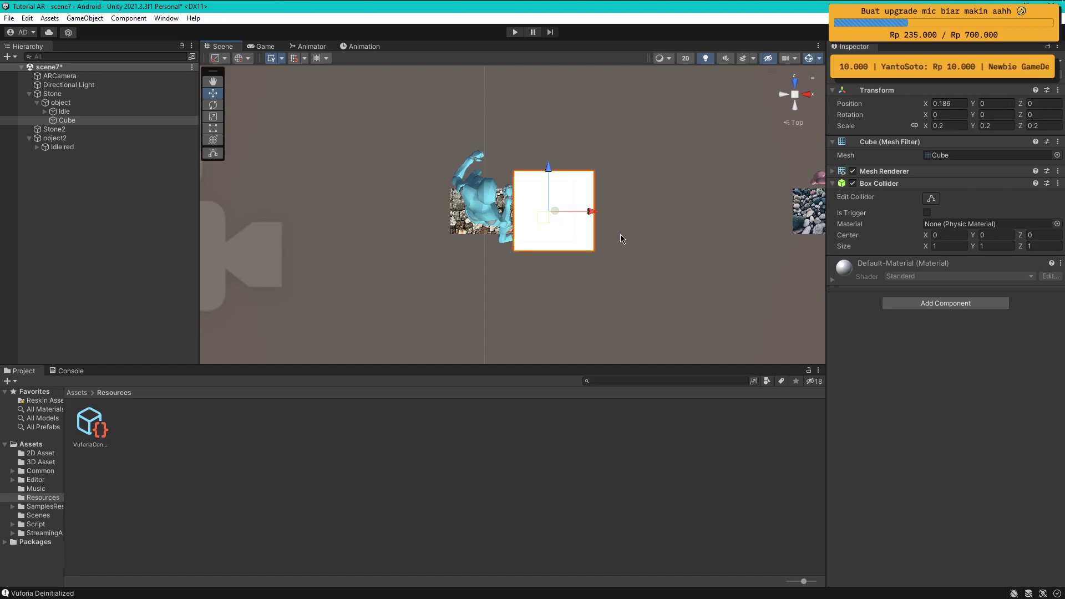
{"action": "mouse_move", "coordinate": [652, 284]}
{"action": "right_mouse_down"}
{"action": "mouse_move", "coordinate": [672, 274]}
{"action": "mouse_move", "coordinate": [621, 128]}
{"action": "mouse_move", "coordinate": [641, 278]}
{"action": "mouse_move", "coordinate": [604, 200]}
{"action": "right_mouse_up"}
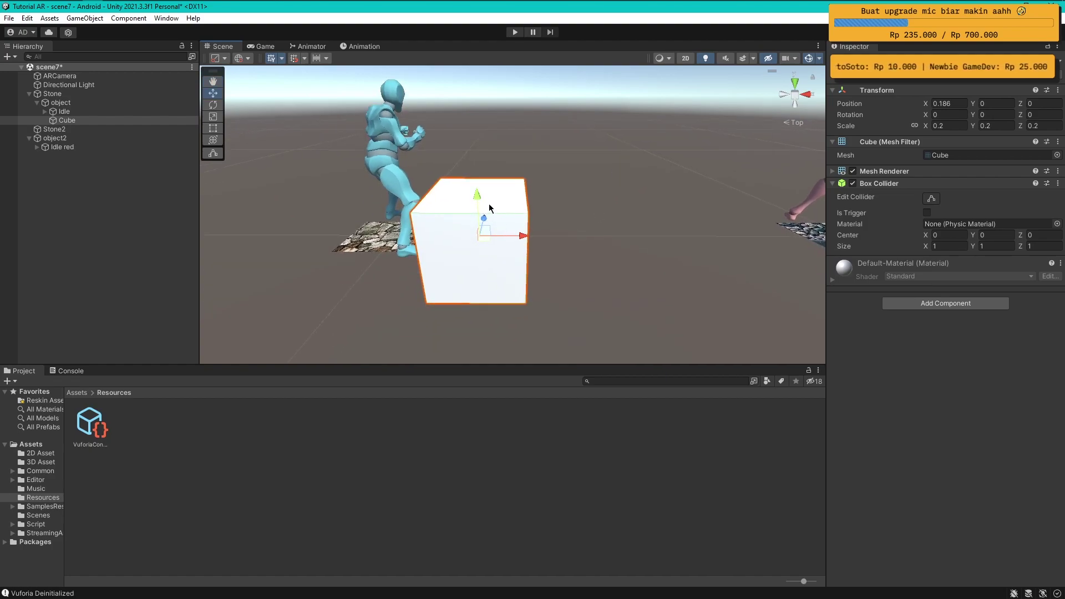
{"action": "left_click_drag", "start_coordinate": [480, 197], "coordinate": [479, 134]}
{"action": "left_click_drag", "start_coordinate": [480, 120], "coordinate": [577, 159]}
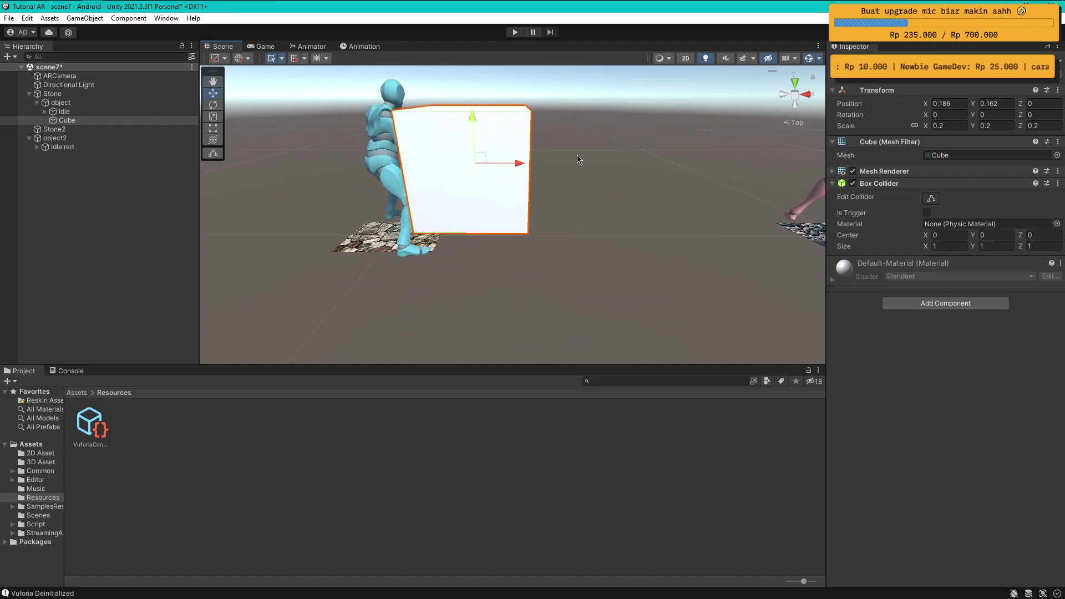
{"action": "left_click_drag", "start_coordinate": [623, 197], "coordinate": [640, 245], "text": "alt"}
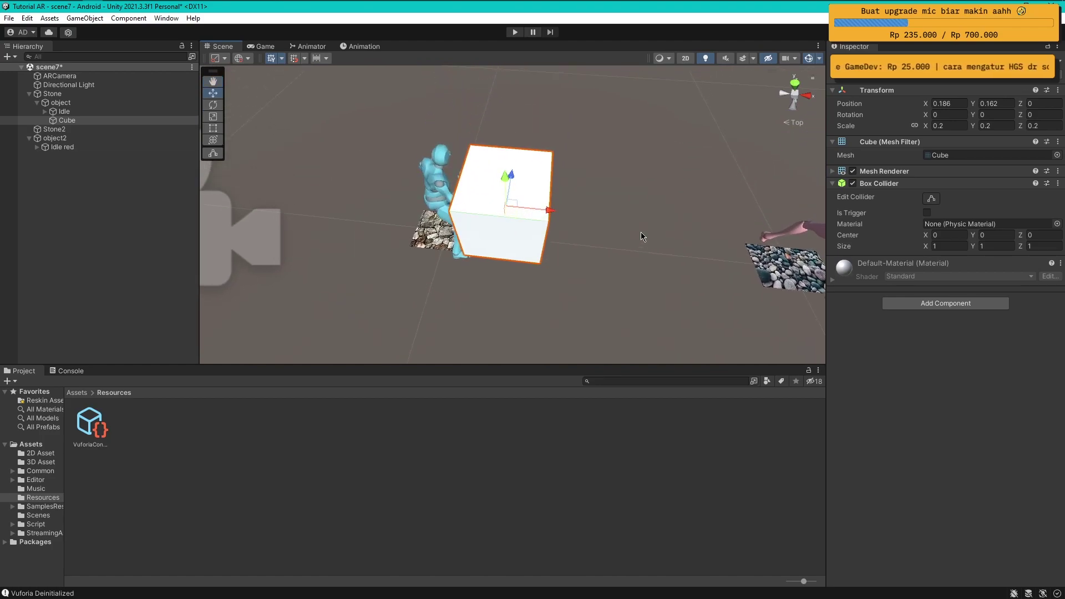
{"action": "middle_click_drag", "start_coordinate": [714, 297], "coordinate": [614, 242]}
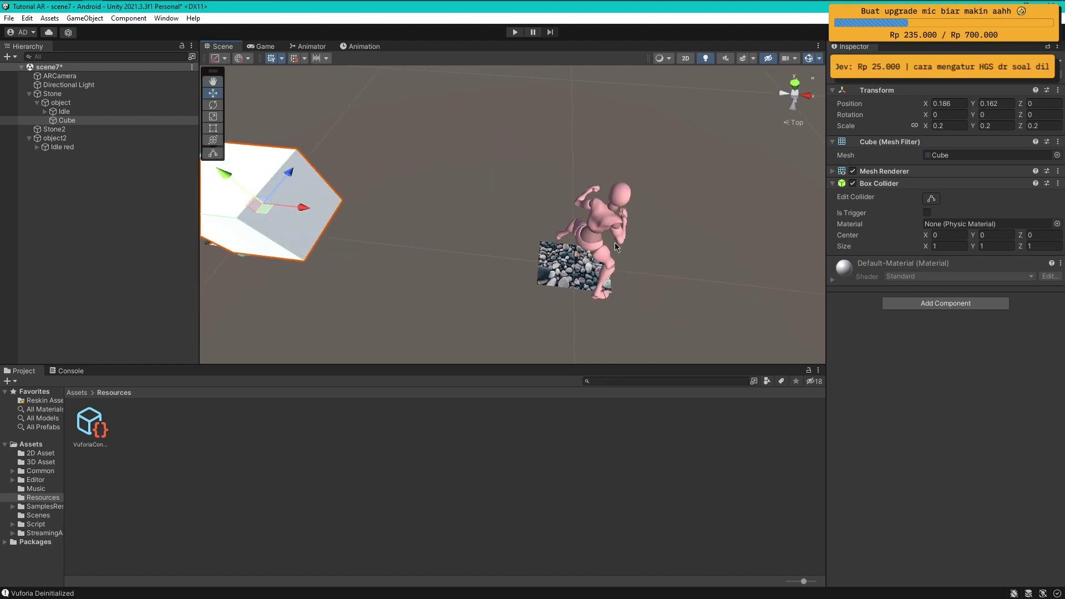
{"action": "middle_click_drag", "start_coordinate": [458, 241], "coordinate": [647, 264]}
{"action": "mouse_move", "coordinate": [583, 175]}
{"action": "middle_mouse_down"}
{"action": "mouse_move", "coordinate": [666, 230]}
{"action": "mouse_move", "coordinate": [715, 210]}
{"action": "mouse_move", "coordinate": [694, 166]}
{"action": "mouse_move", "coordinate": [703, 260]}
{"action": "mouse_move", "coordinate": [649, 261]}
{"action": "mouse_move", "coordinate": [673, 279]}
{"action": "middle_mouse_up"}
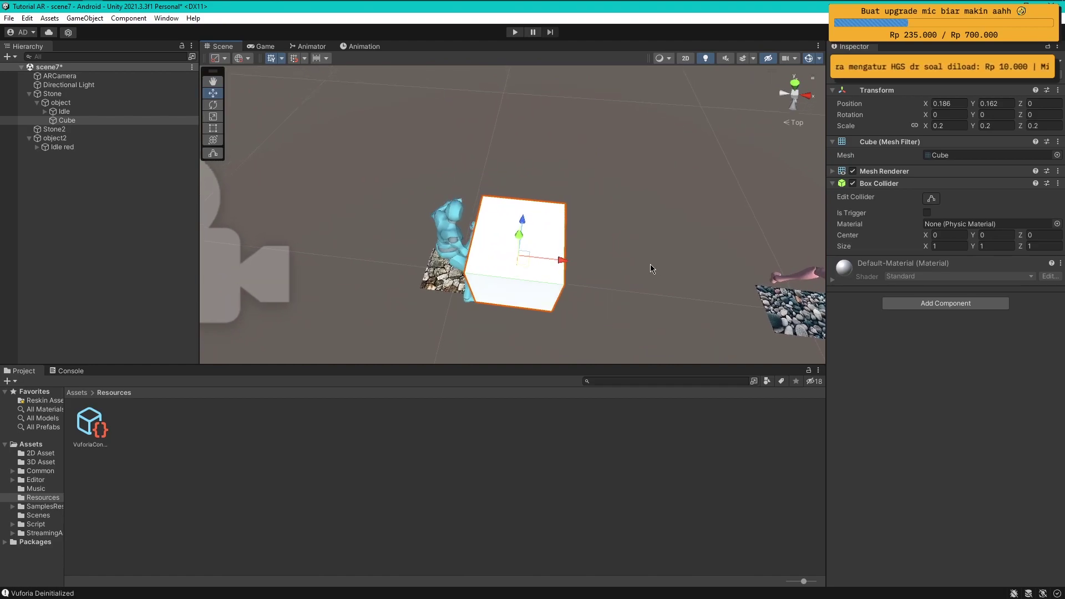
{"action": "mouse_move", "coordinate": [587, 257]}
{"action": "middle_mouse_down"}
{"action": "mouse_move", "coordinate": [637, 205]}
{"action": "mouse_move", "coordinate": [658, 200]}
{"action": "mouse_move", "coordinate": [636, 235]}
{"action": "middle_mouse_up"}
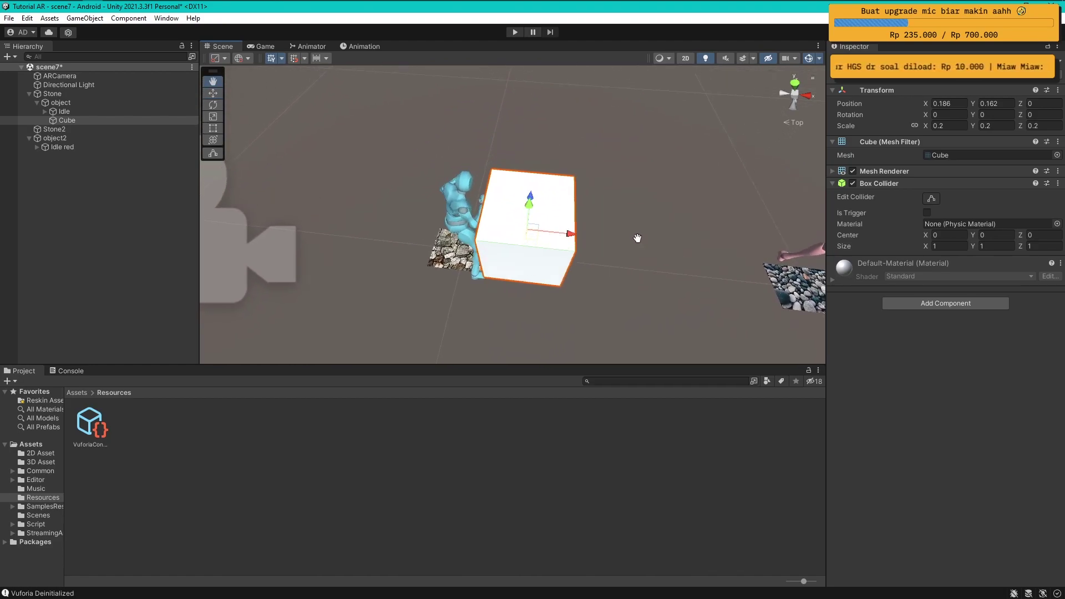
{"action": "left_click", "coordinate": [795, 83]}
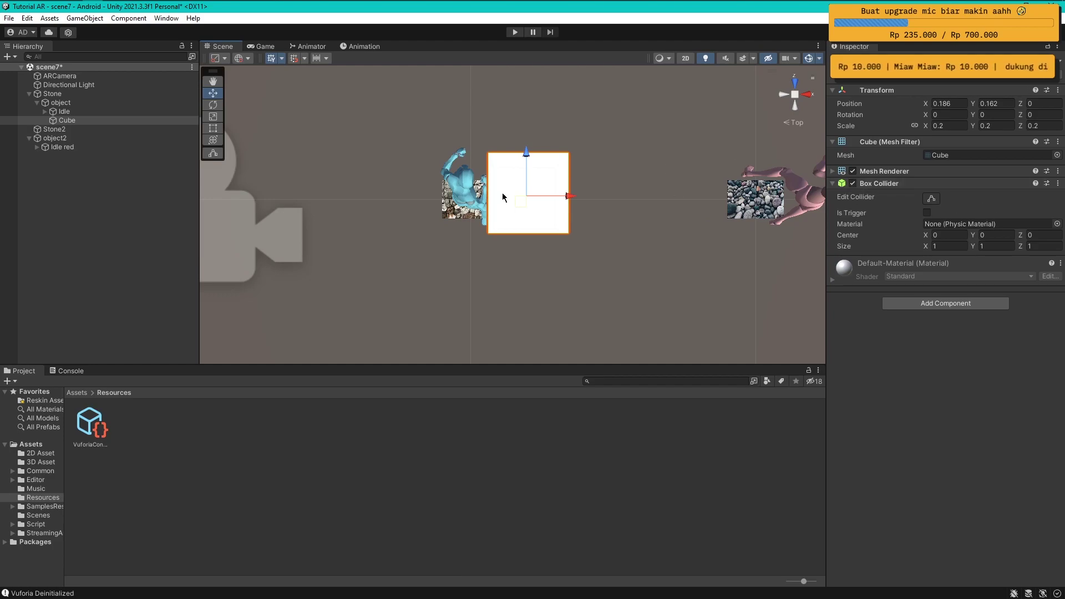
{"action": "left_click", "coordinate": [62, 174]}
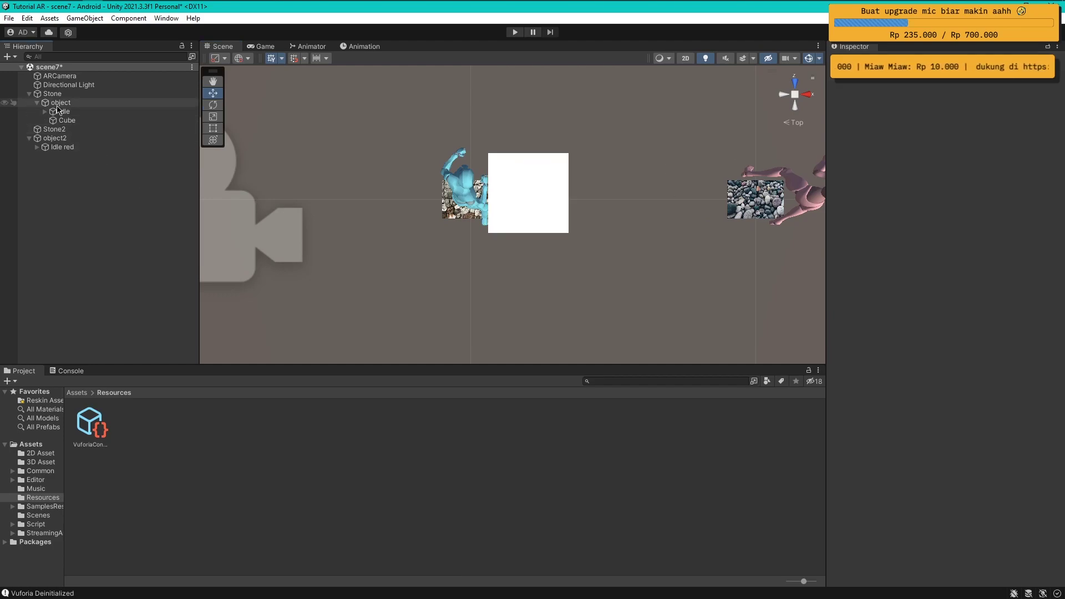
- Add a Box Collider to 'object' with size 0.2, 0.2, 0.2
{"action": "left_click", "coordinate": [72, 102]}
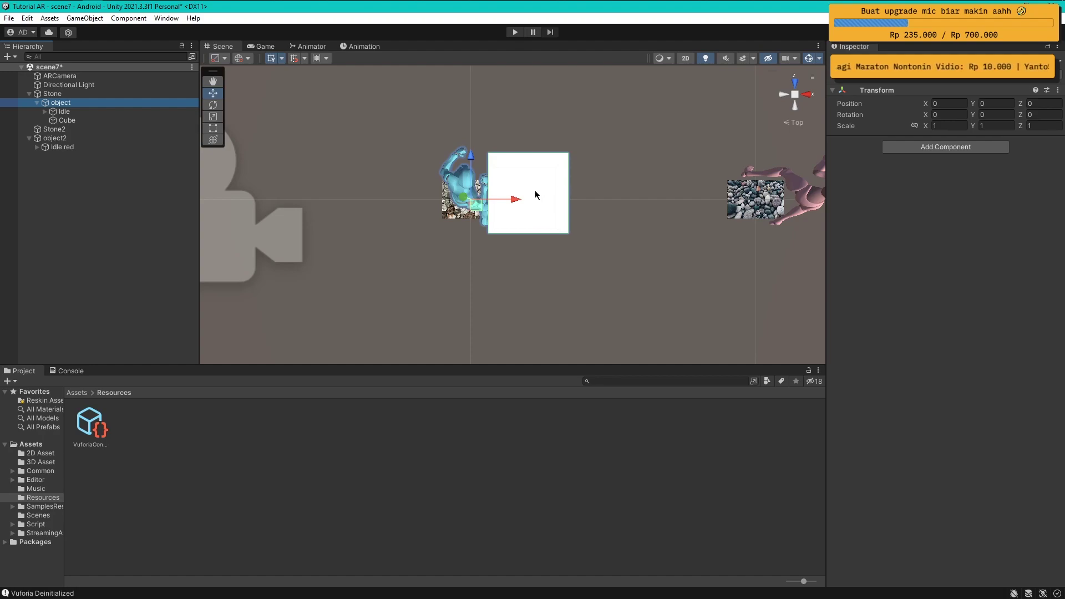
{"action": "left_click", "coordinate": [950, 152]}
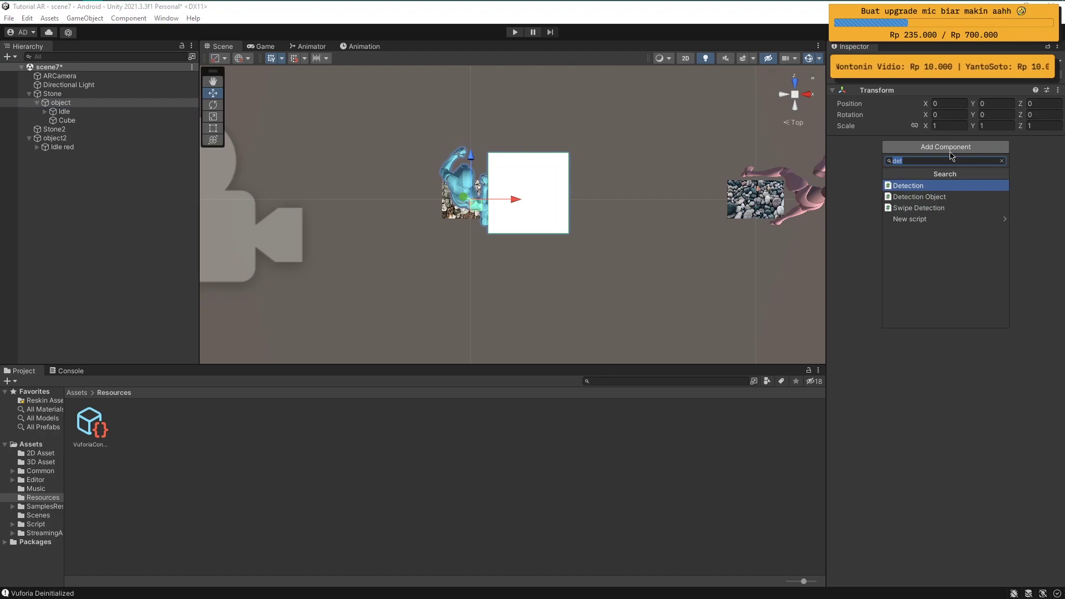
{"action": "type", "text": "col"}
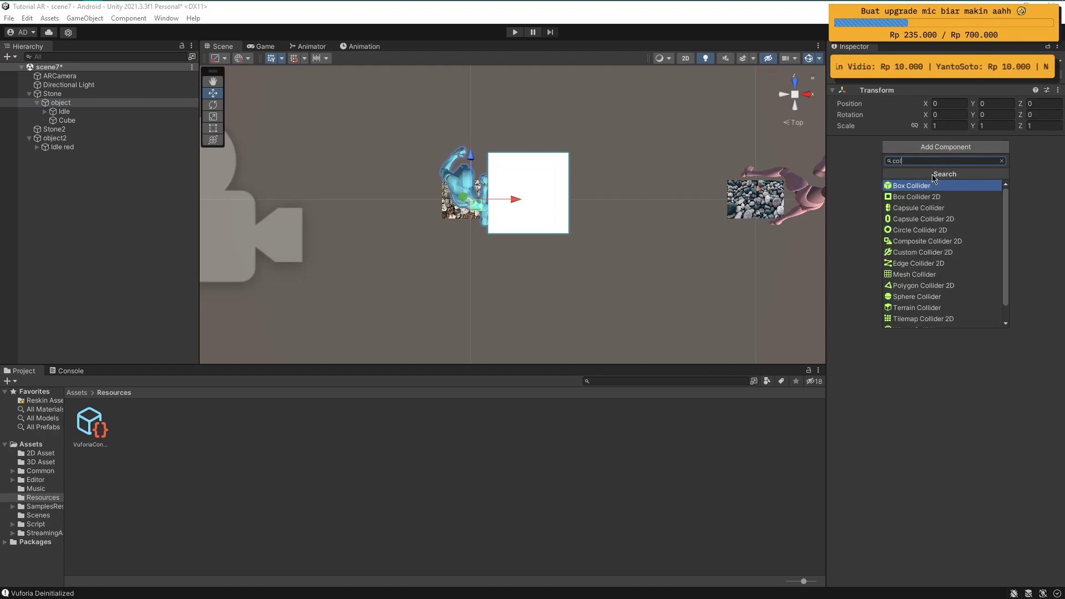
{"action": "left_click", "coordinate": [914, 186]}
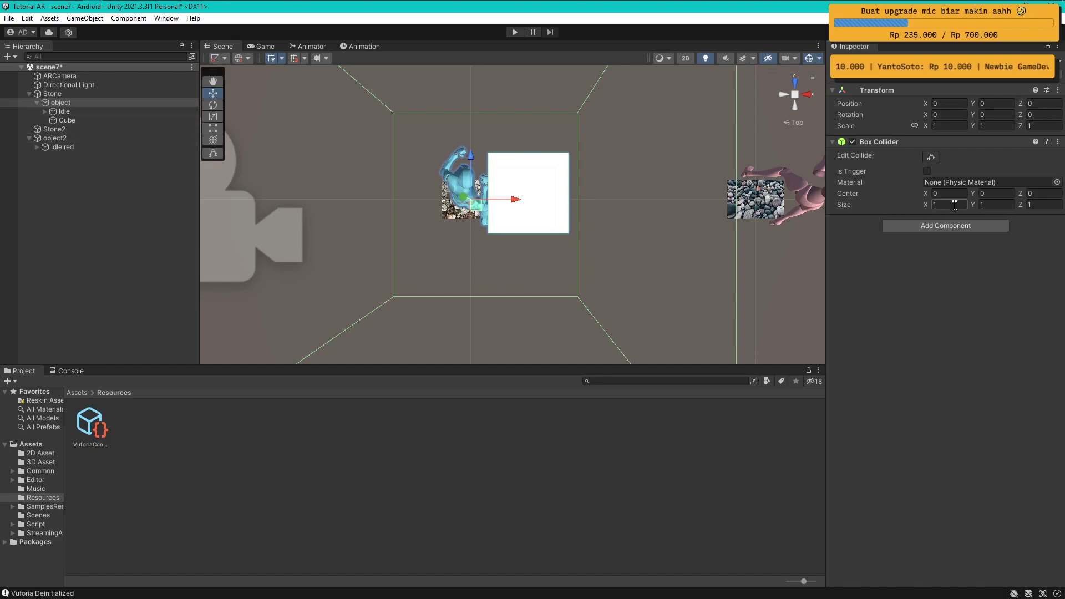
{"action": "type", "text": "0.2"}
{"action": "key", "text": "Tab"}
{"action": "type", "text": "0.2"}
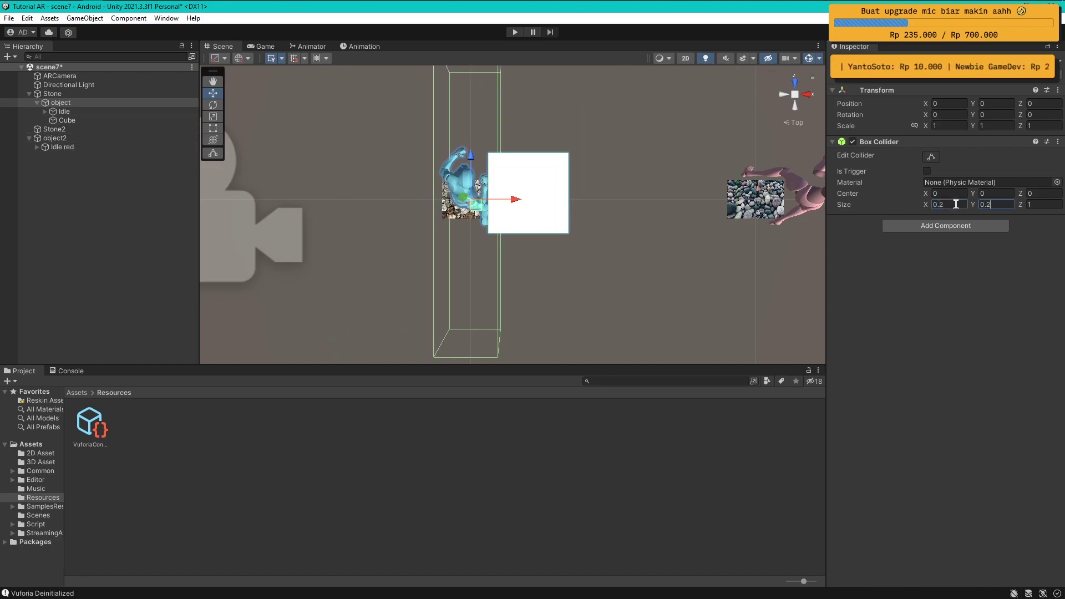
{"action": "key", "text": "Tab"}
{"action": "type", "text": "0.2"}
- Set the collider's centre Y to 0.1 and make it a trigger
{"action": "right_click_drag", "start_coordinate": [515, 291], "coordinate": [644, 86]}
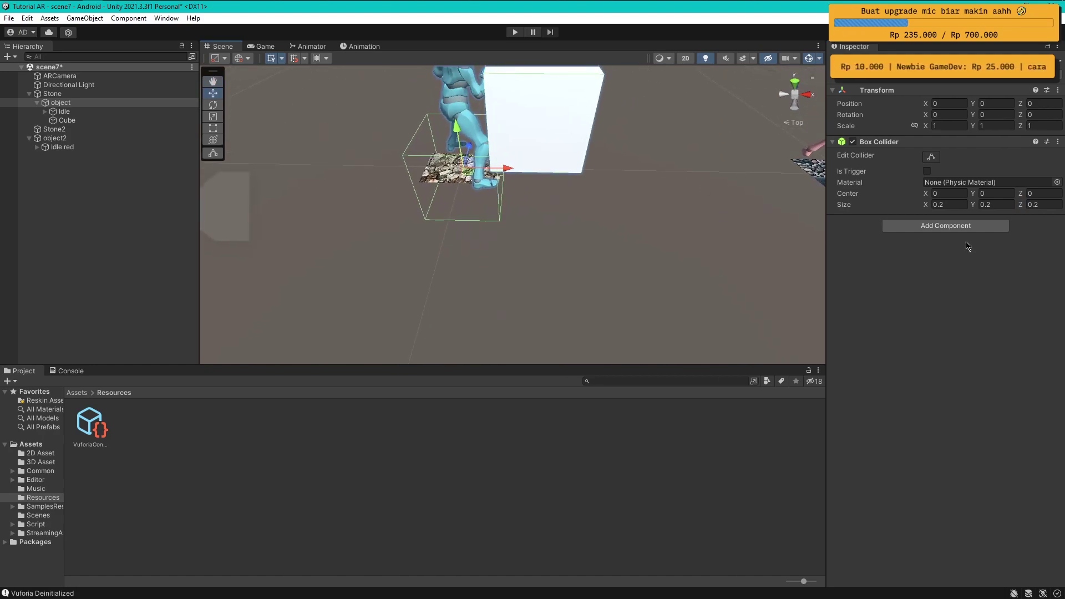
{"action": "left_click", "coordinate": [997, 194]}
{"action": "type", "text": "0.1"}
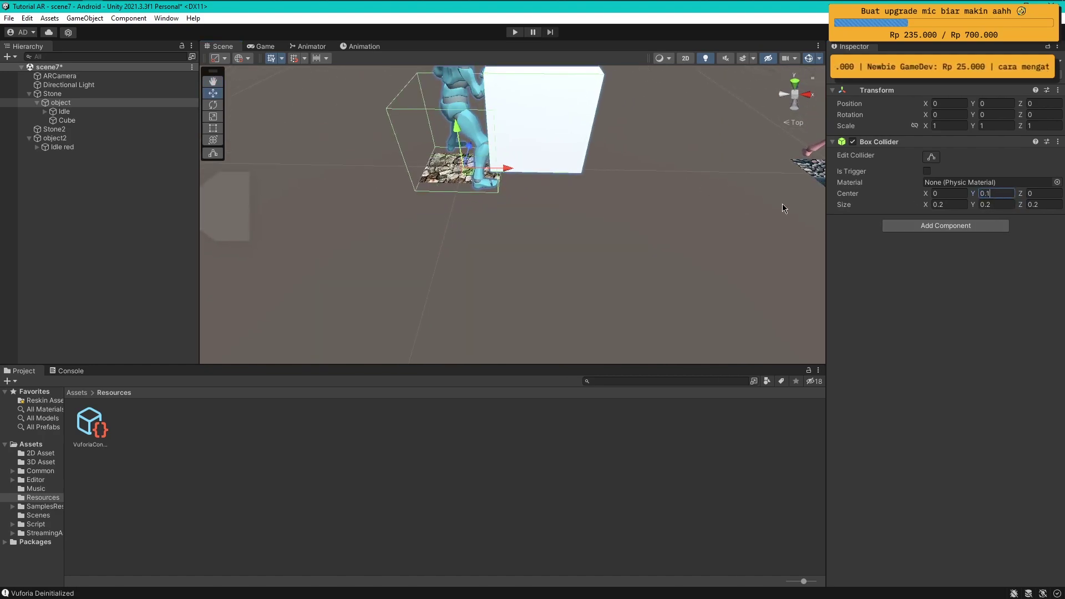
{"action": "scroll", "coordinate": [647, 159], "scroll_direction": "down", "scroll_amount": 2}
{"action": "middle_click_drag", "start_coordinate": [647, 160], "coordinate": [614, 211]}
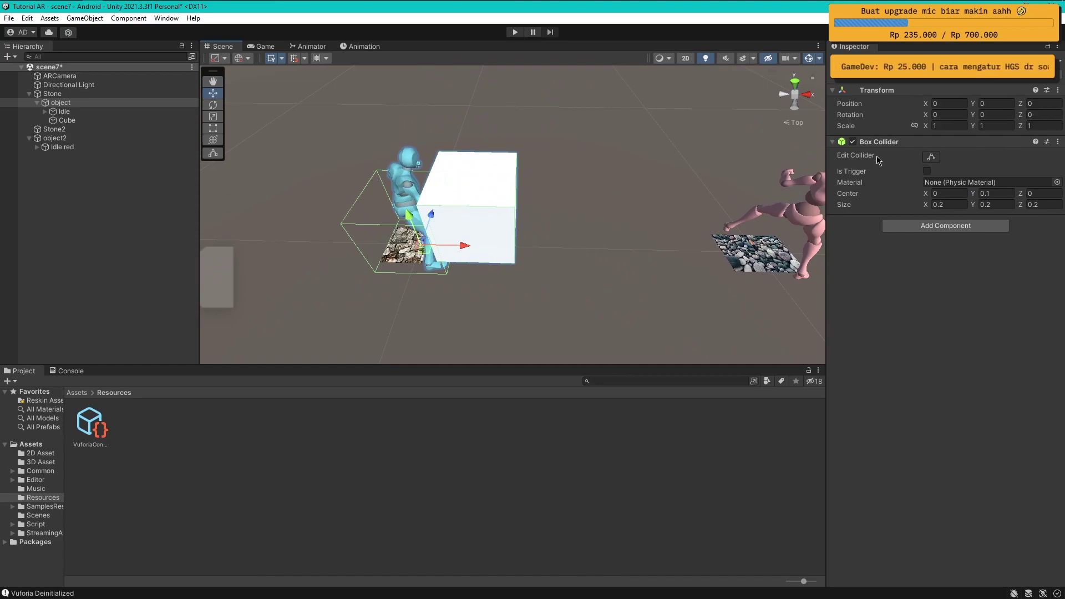
{"action": "left_click", "coordinate": [927, 171]}
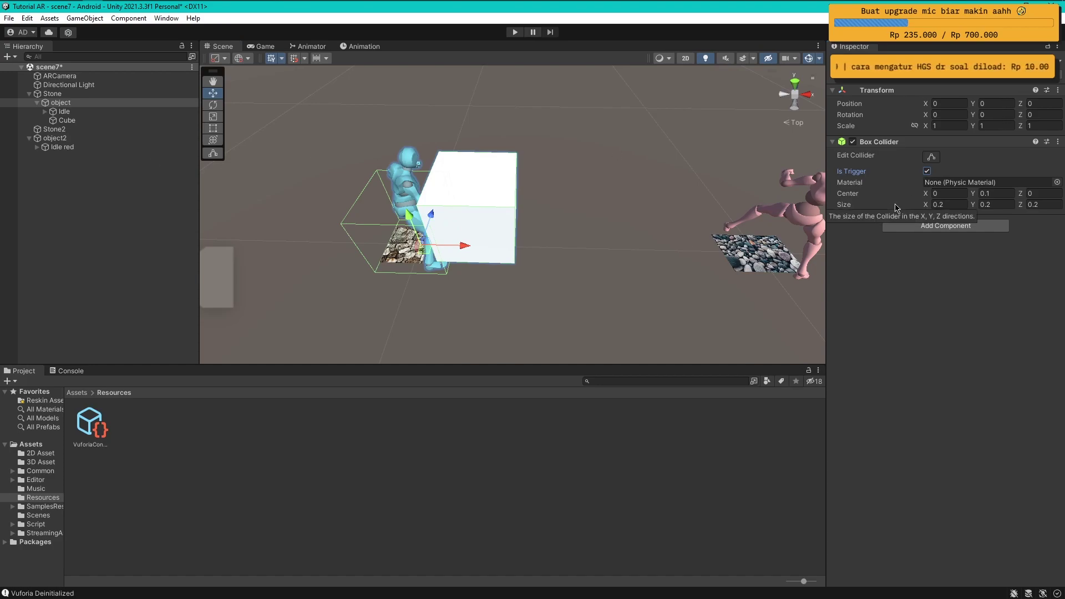
- Add a Rigidbody component to 'object'
{"action": "left_click", "coordinate": [927, 229]}
{"action": "type", "text": "r"}
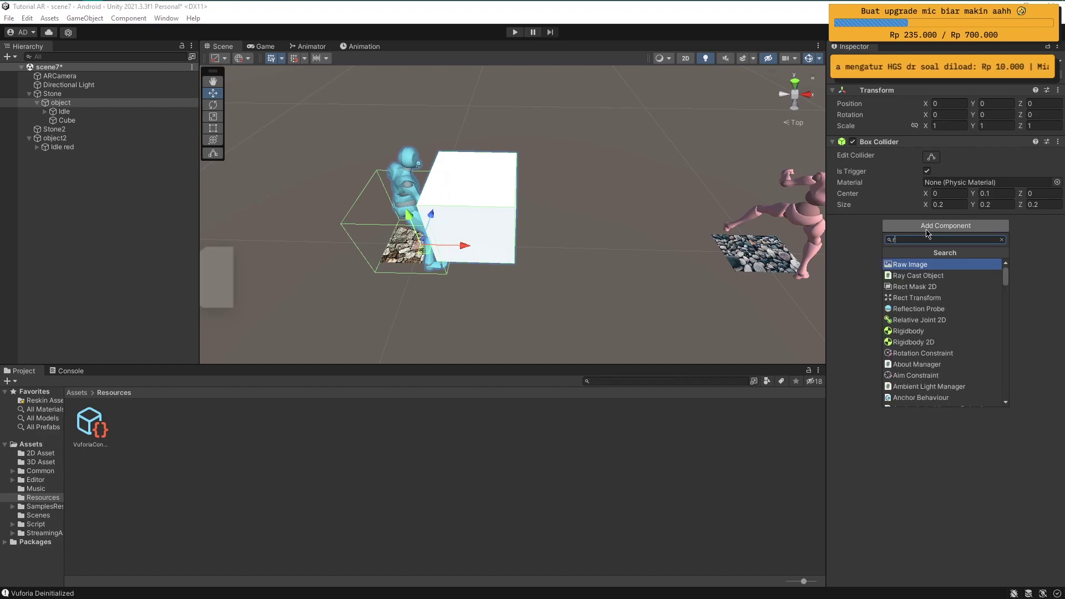
{"action": "type", "text": "igi"}
{"action": "left_click", "coordinate": [916, 265]}
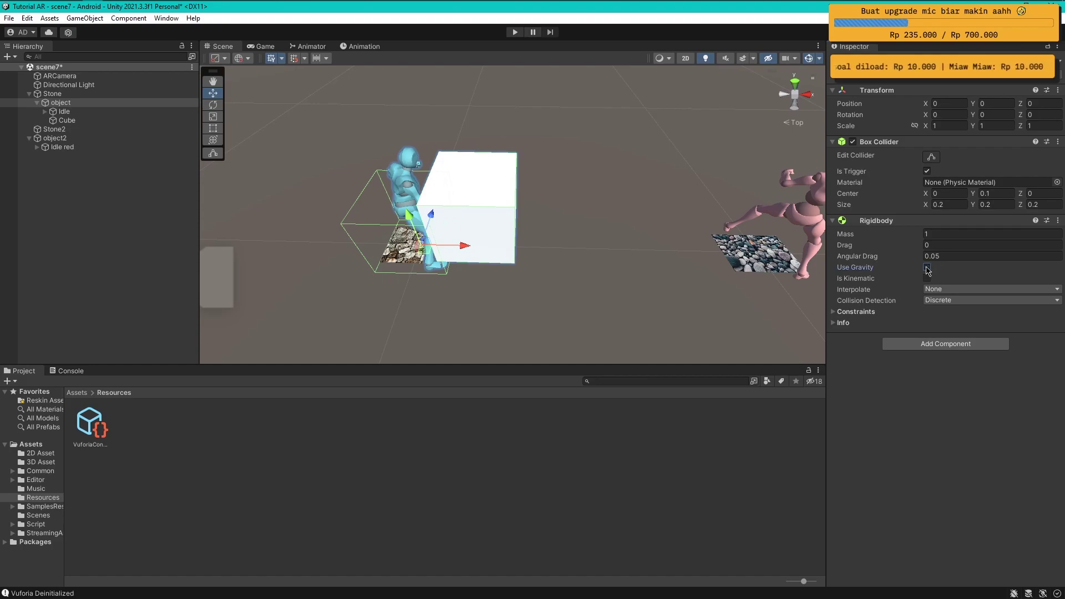
- Save the scene with Ctrl+S and frame the Stone image target
{"action": "left_click", "coordinate": [78, 188]}
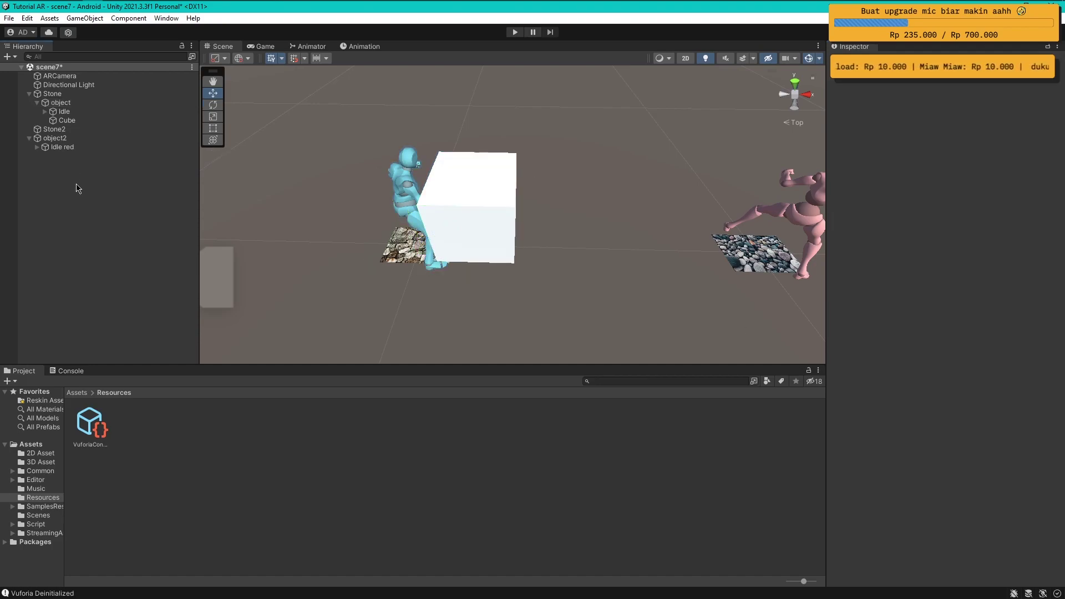
{"action": "key", "text": "ctrl+s"}
{"action": "left_click", "coordinate": [64, 148]}
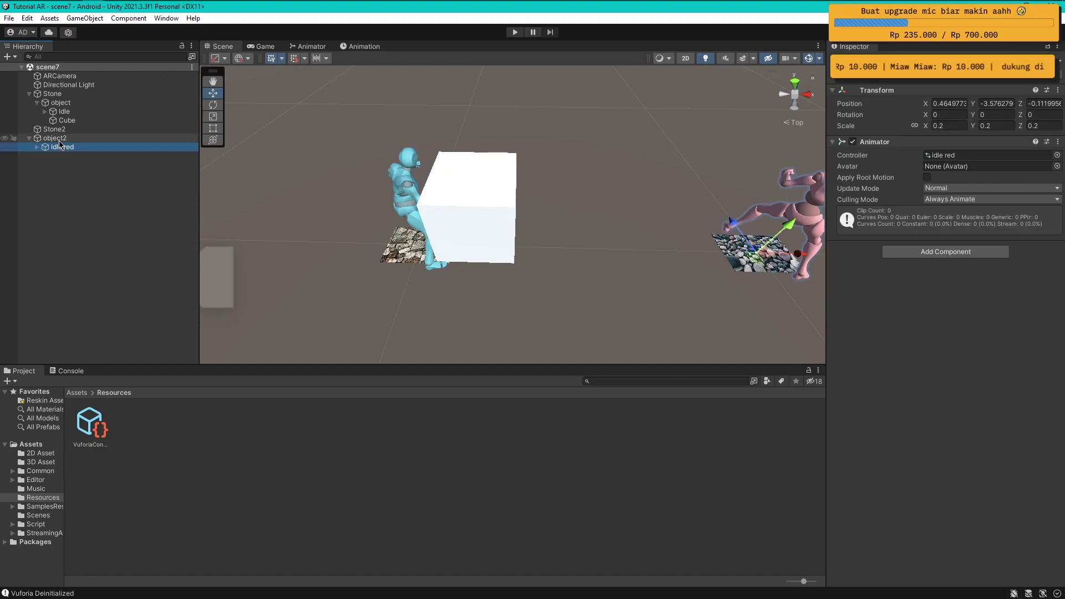
{"action": "left_click", "coordinate": [59, 139]}
{"action": "left_click", "coordinate": [38, 94]}
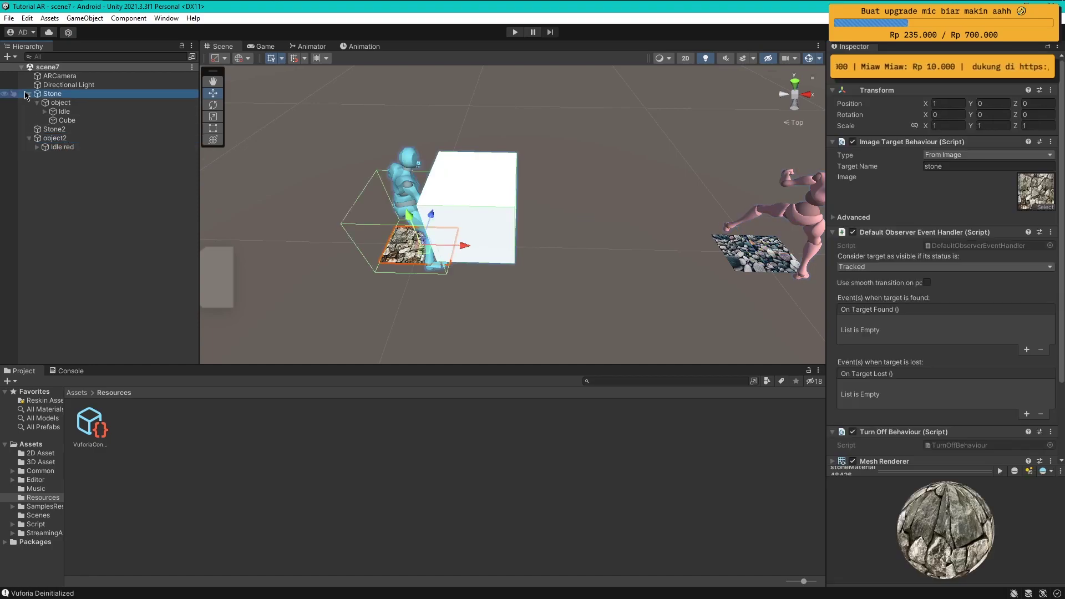
{"action": "double_click", "coordinate": [28, 94]}
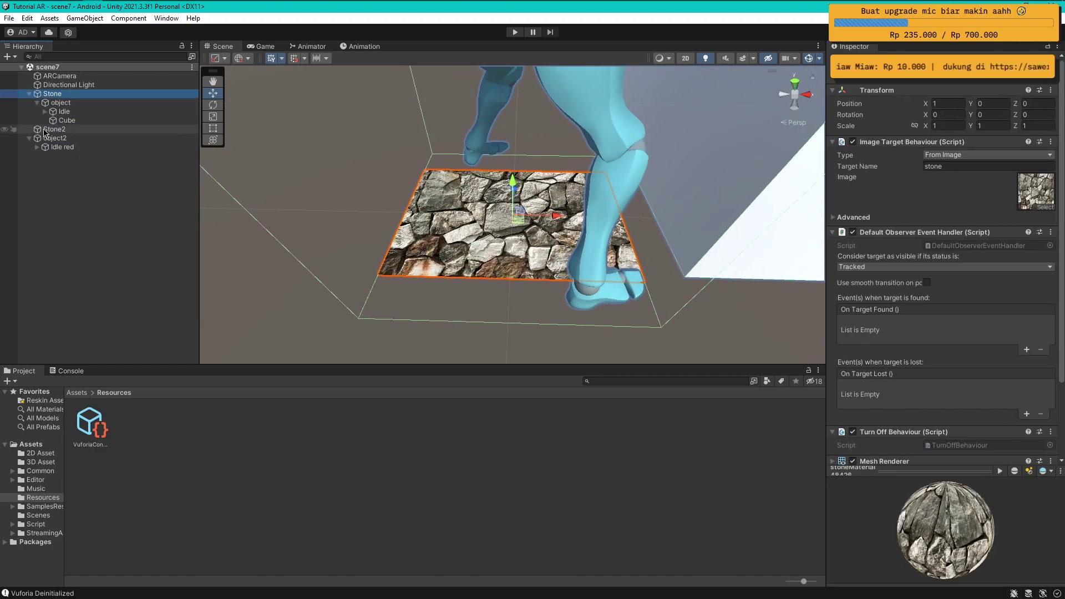
- Nest object2 under Stone2, keeping Idle red as object2's child
{"action": "left_click_drag", "start_coordinate": [55, 139], "coordinate": [56, 131]}
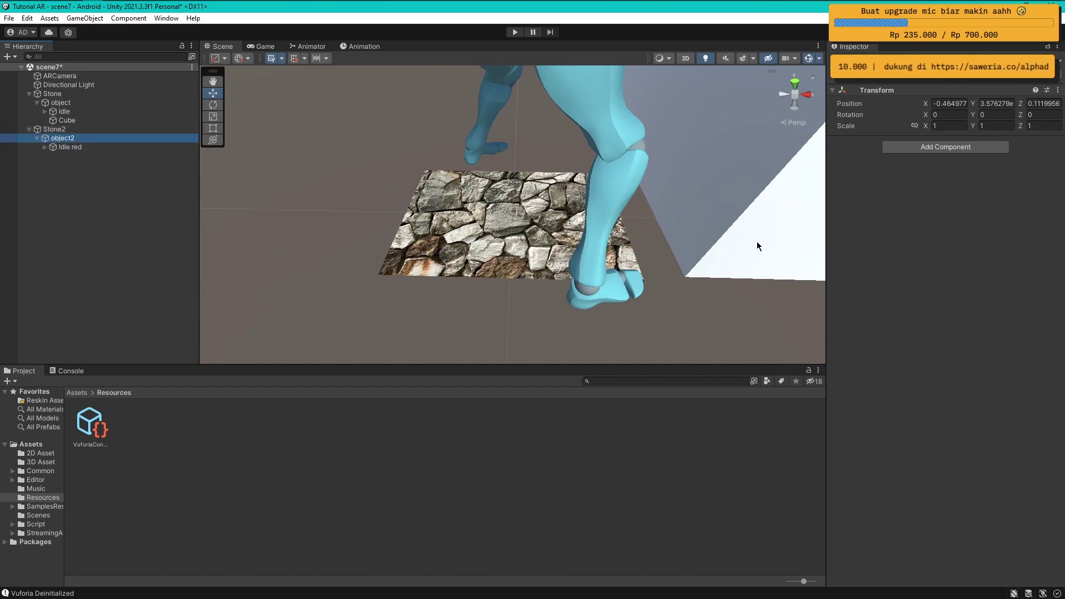
{"action": "double_click", "coordinate": [70, 130]}
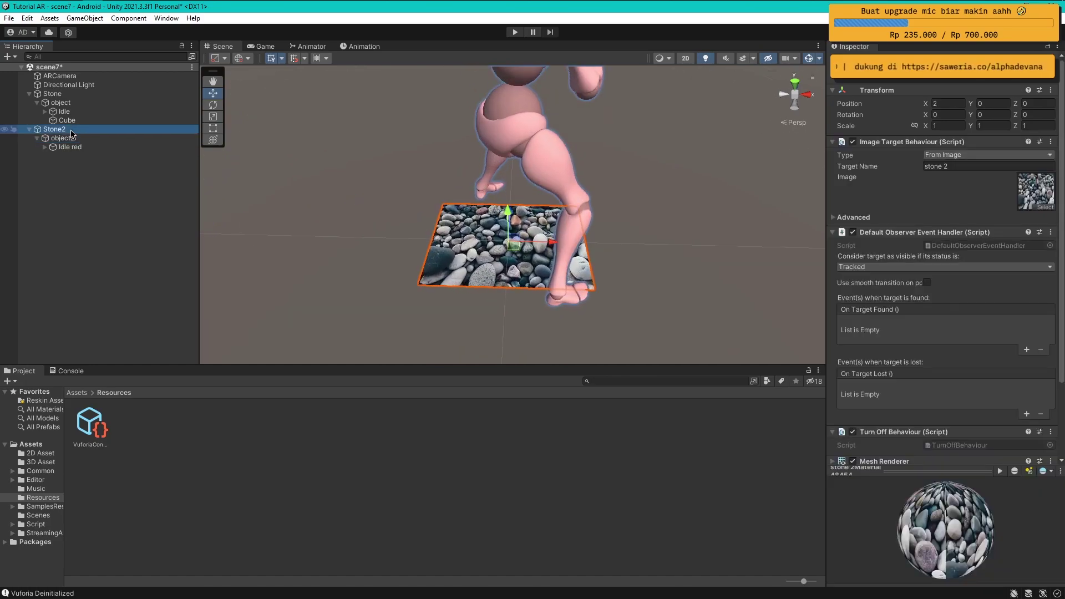
{"action": "double_click", "coordinate": [64, 138]}
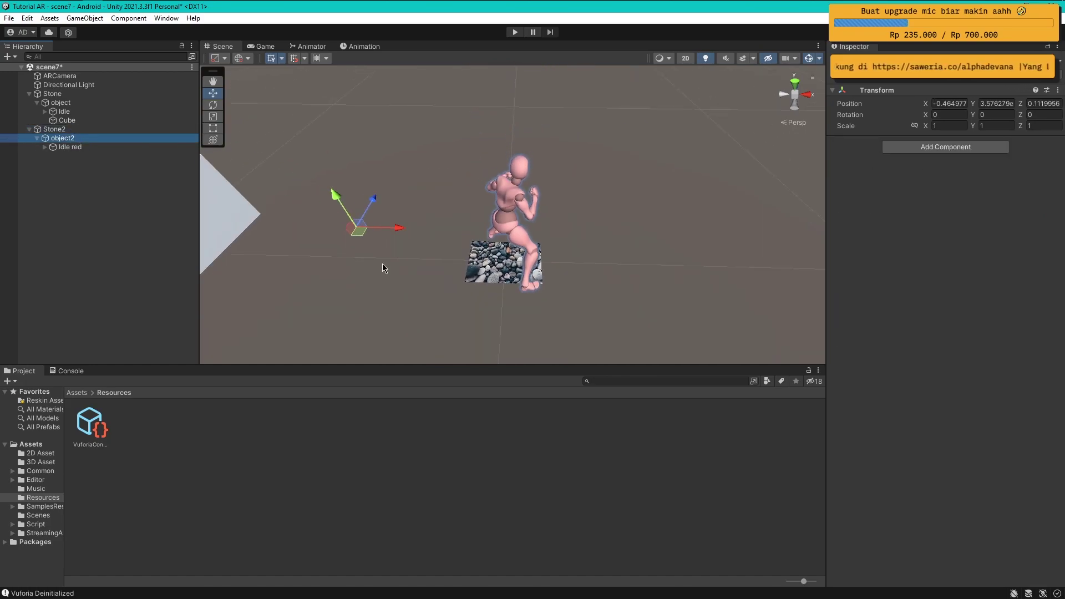
{"action": "double_click", "coordinate": [67, 146]}
{"action": "left_click_drag", "start_coordinate": [65, 149], "coordinate": [67, 138]}
{"action": "mouse_move", "coordinate": [640, 305]}
{"action": "middle_mouse_down"}
{"action": "mouse_move", "coordinate": [610, 299]}
{"action": "mouse_move", "coordinate": [622, 307]}
{"action": "middle_mouse_up"}
- Add a Rigidbody to object2 with Use Gravity turned off
{"action": "left_click", "coordinate": [136, 138]}
{"action": "left_click", "coordinate": [939, 149]}
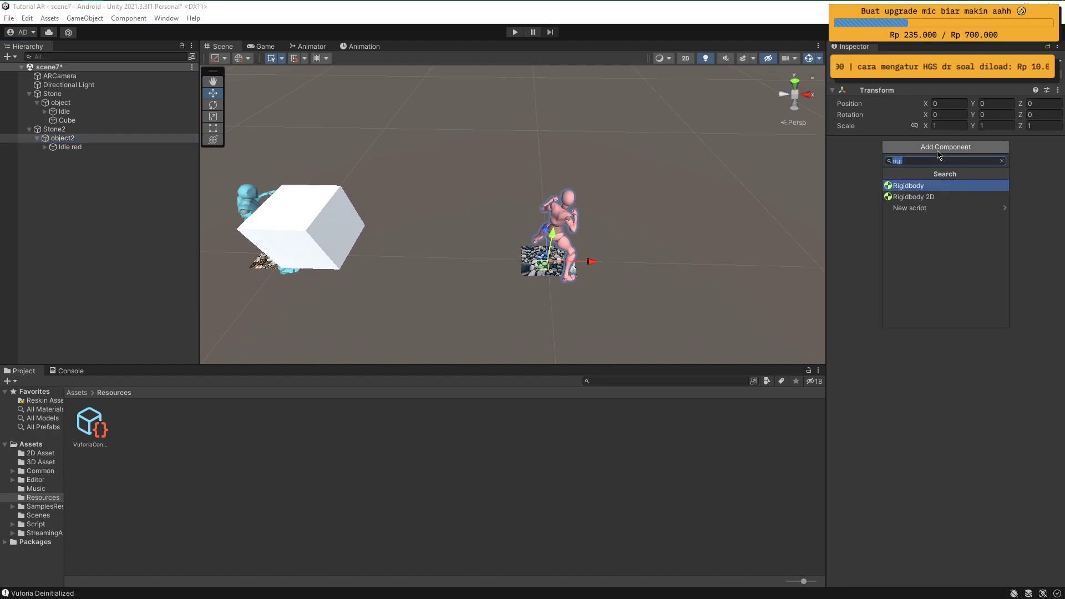
{"action": "left_click", "coordinate": [938, 187]}
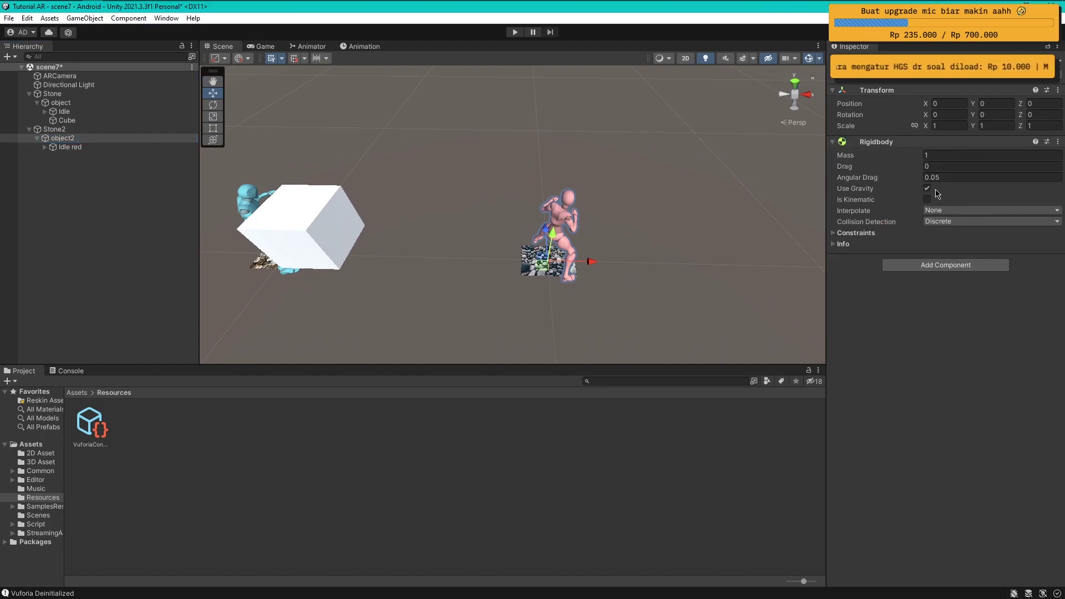
{"action": "left_click", "coordinate": [927, 189]}
- Add a trigger Box Collider to object2 sized 0.2, 0.2, 0.2
{"action": "left_click", "coordinate": [945, 265]}
{"action": "type", "text": "b"}
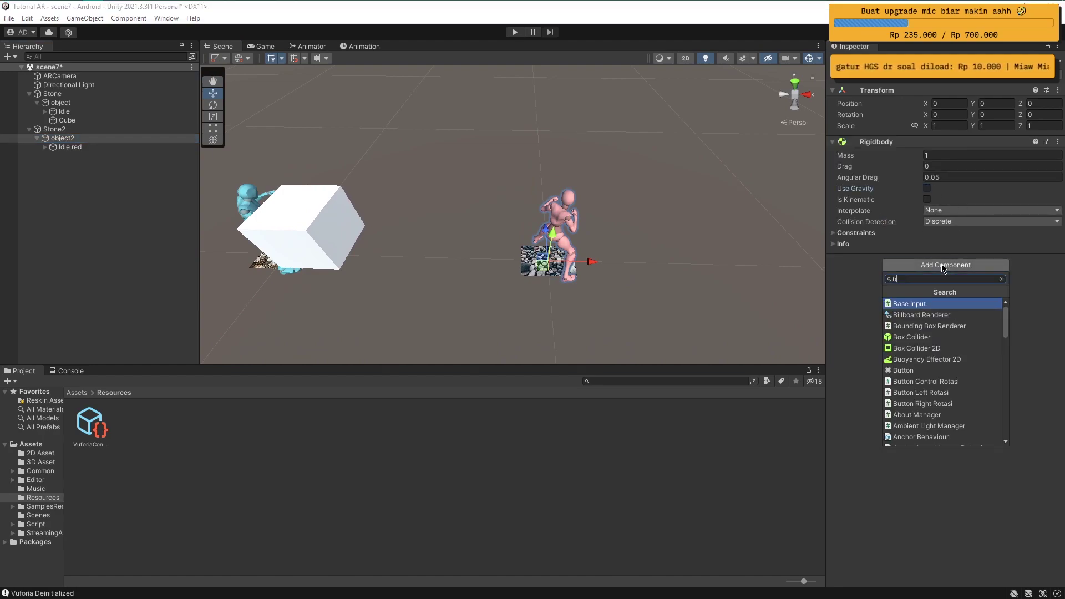
{"action": "type", "text": "ox"}
{"action": "left_click", "coordinate": [910, 306]}
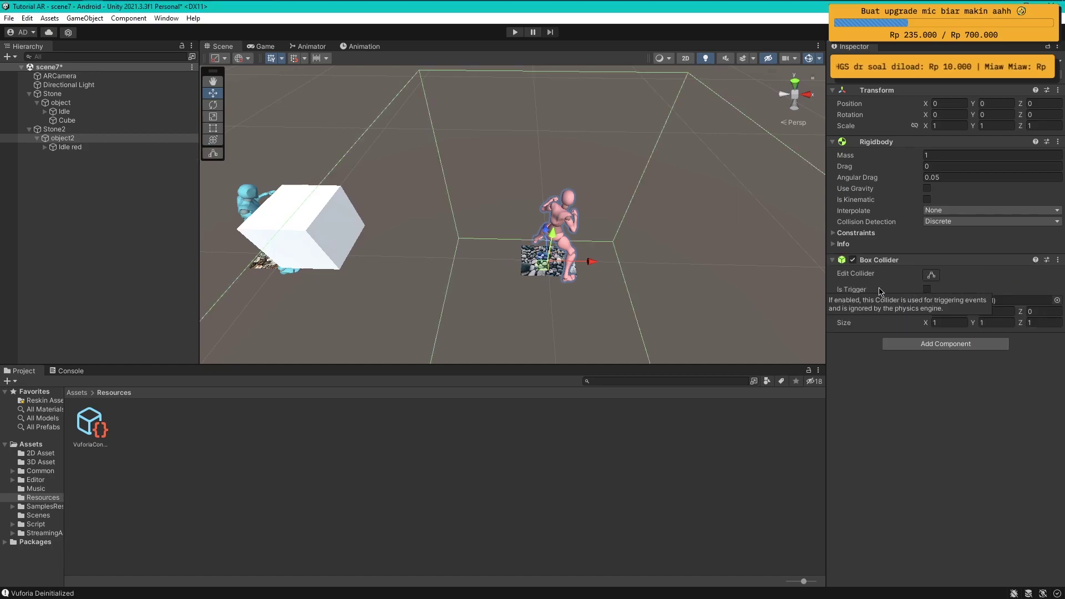
{"action": "left_click", "coordinate": [927, 289]}
{"action": "left_click", "coordinate": [949, 322]}
{"action": "type", "text": "0.2"}
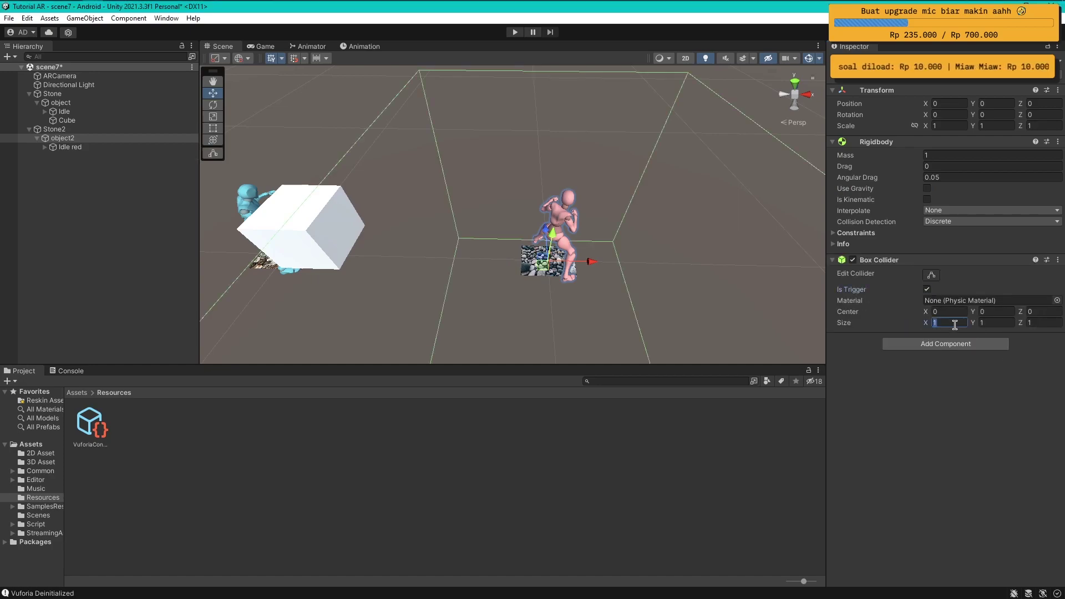
{"action": "key", "text": "Tab"}
{"action": "type", "text": "0.22"}
{"action": "key", "text": "BackSpace"}
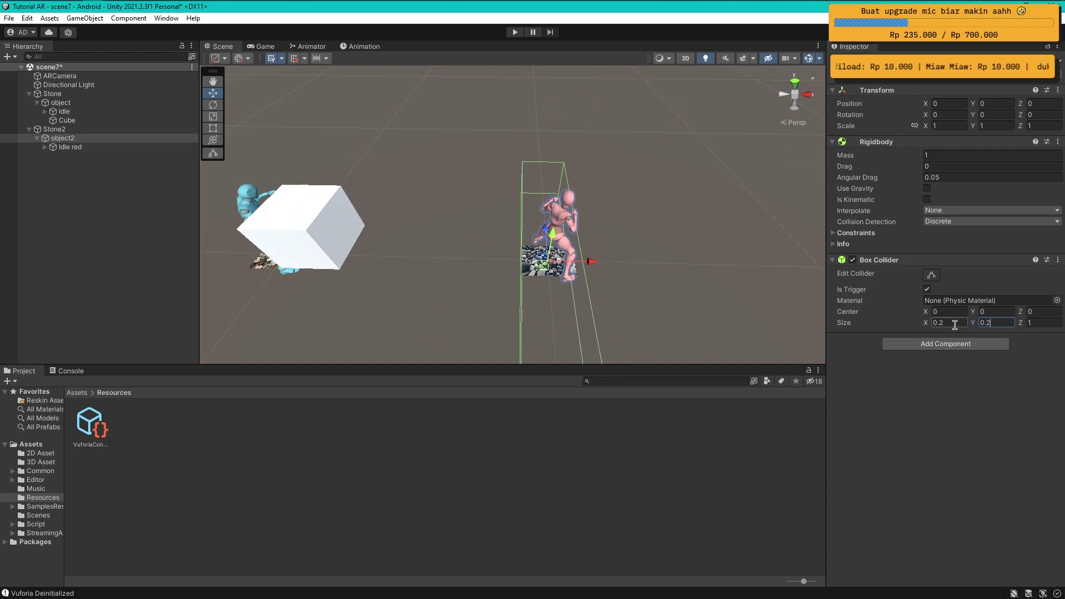
{"action": "key", "text": "Tab"}
{"action": "type", "text": "0.2"}
- Set the collider centre Y to 0.1, then deselect object2
{"action": "left_click", "coordinate": [994, 313]}
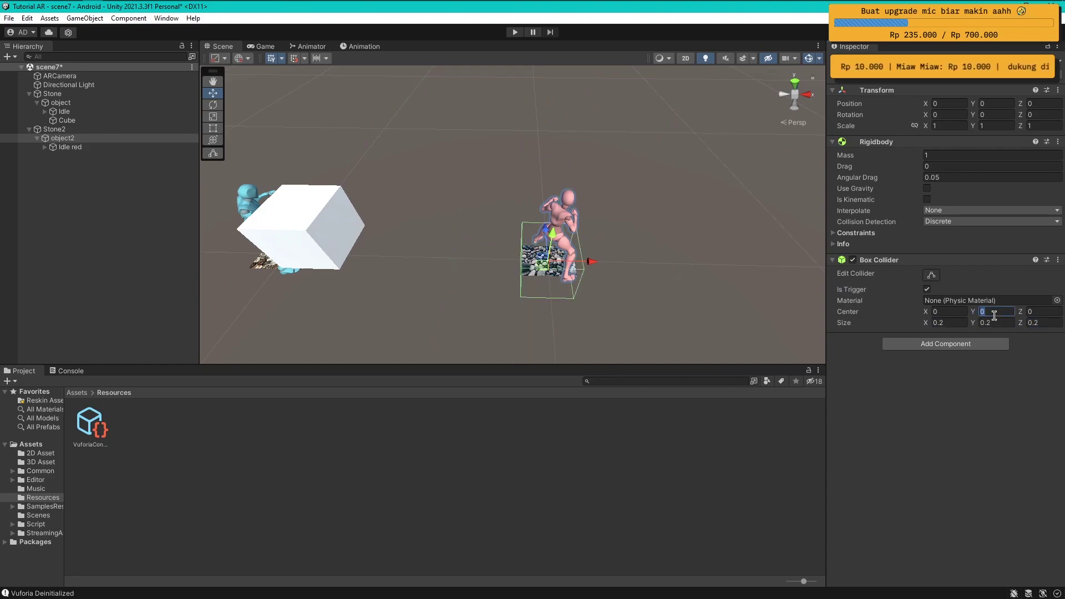
{"action": "type", "text": "0.1"}
{"action": "right_click_drag", "start_coordinate": [671, 304], "coordinate": [636, 255]}
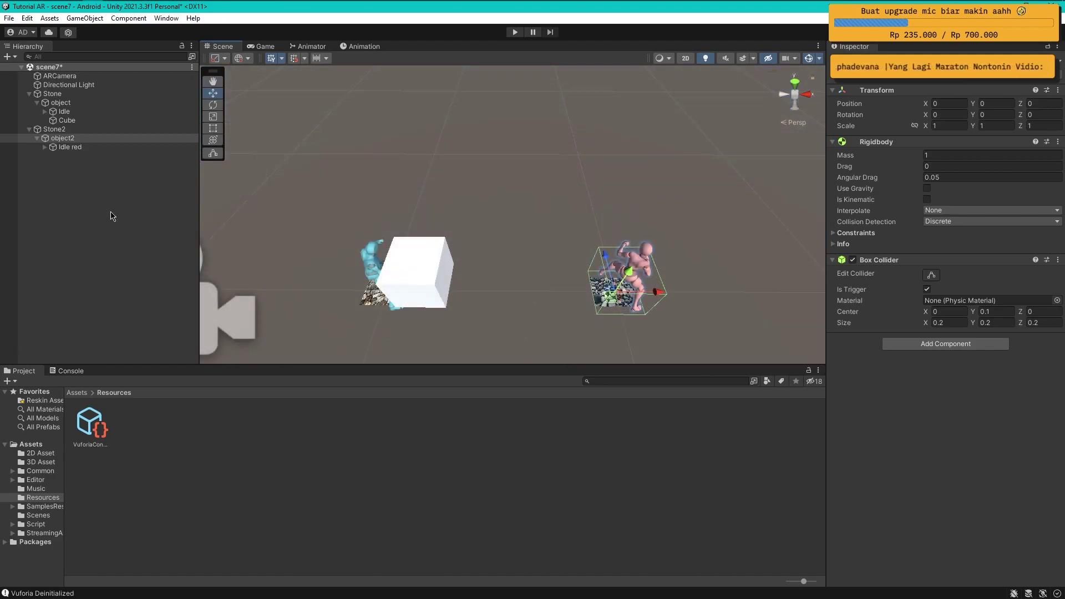
{"action": "left_click", "coordinate": [110, 213]}
- Save with Ctrl+S, then add a new C# script 'ObjectDetection' to Assets/Script
{"action": "key", "text": "ctrl+s"}
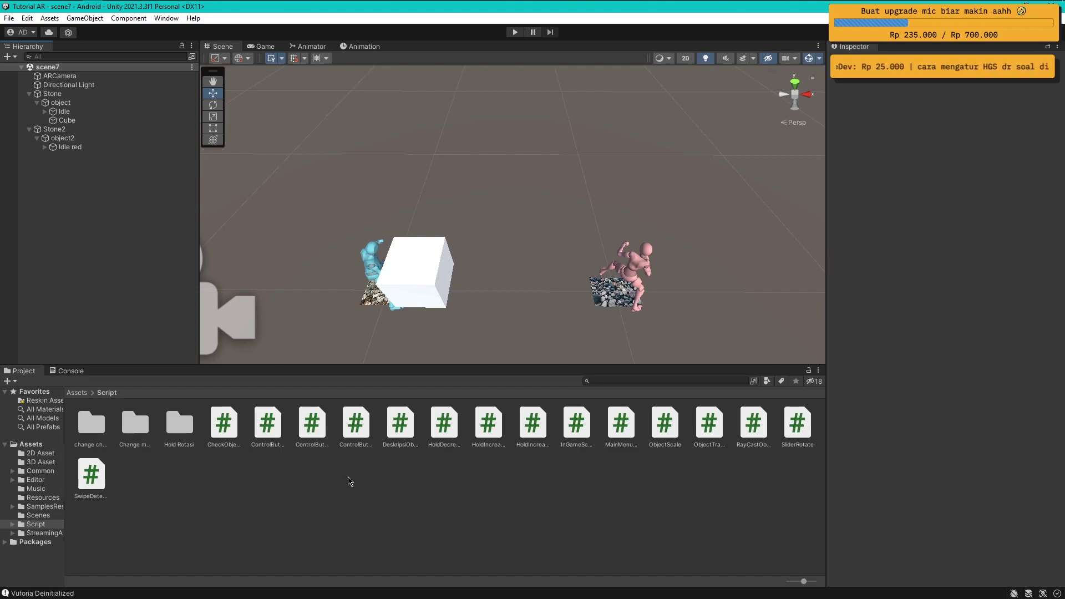
{"action": "right_click", "coordinate": [350, 481]}
{"action": "mouse_move", "coordinate": [459, 191]}
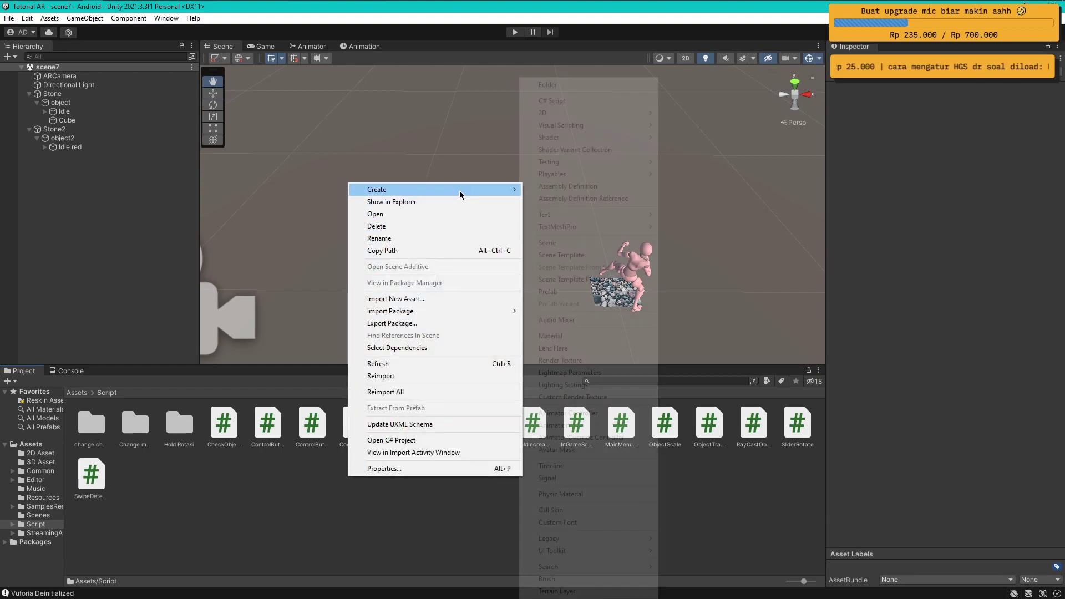
{"action": "left_click", "coordinate": [555, 100]}
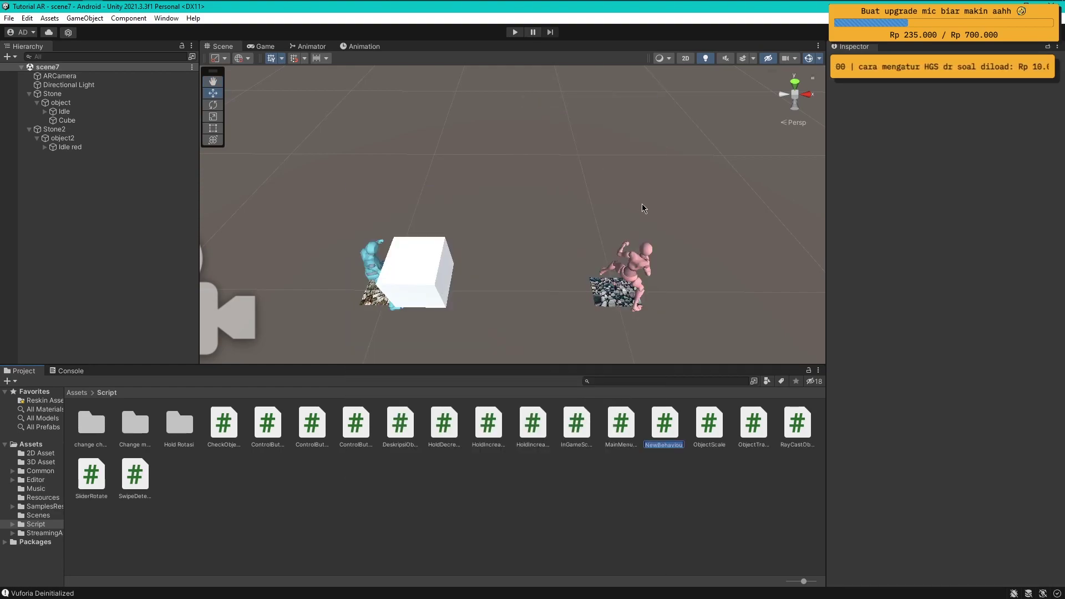
{"action": "type", "text": "ObjectDe"}
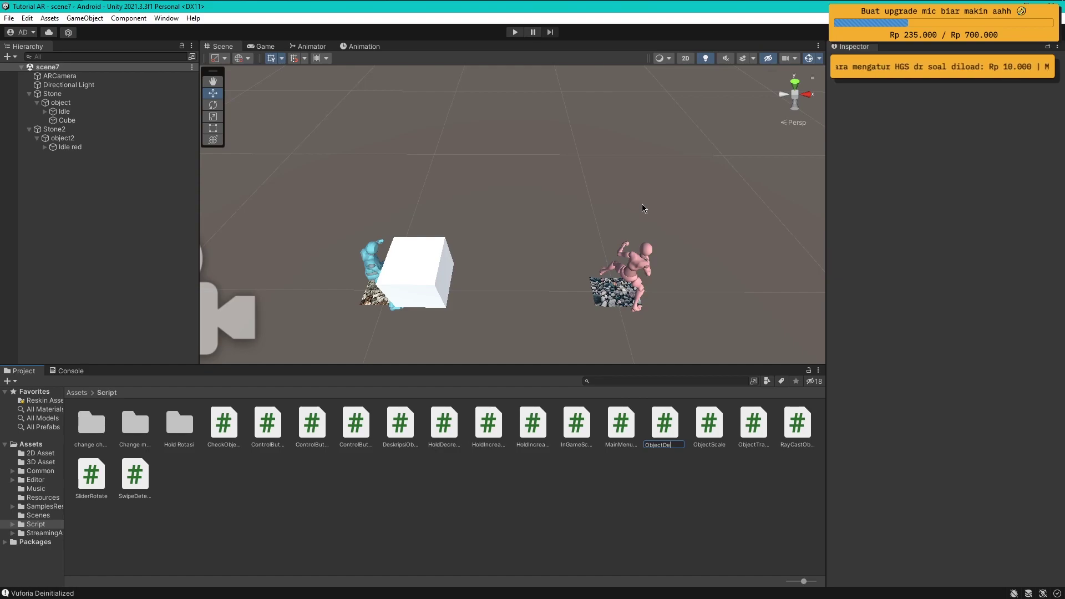
{"action": "type", "text": "tion"}
{"action": "key", "text": "Return"}
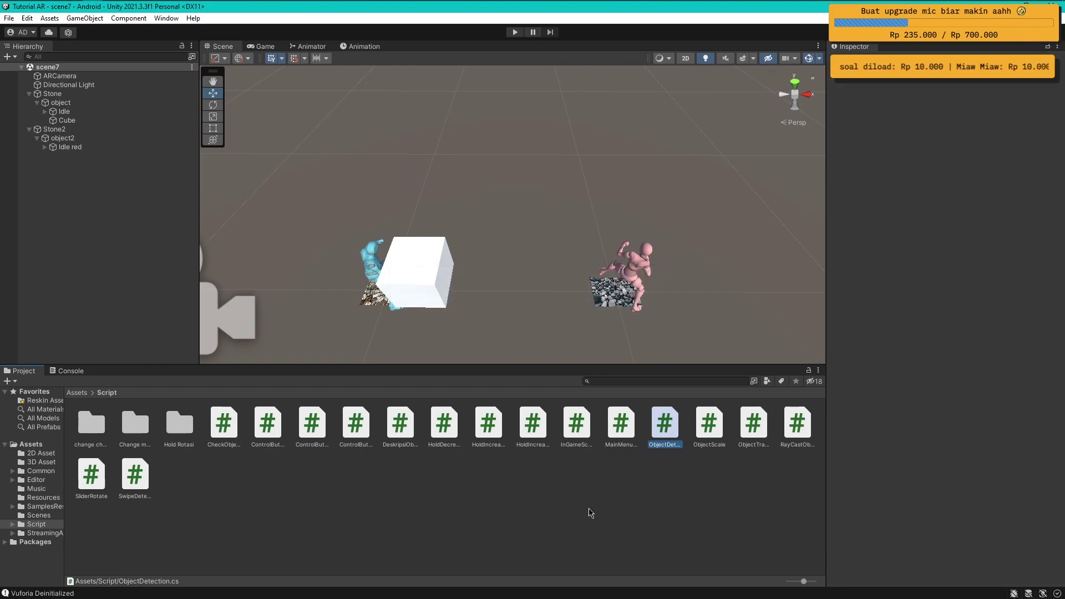
- Open ObjectDetection.cs, delete the Start and Update template comments, and save
{"action": "double_click", "coordinate": [667, 429]}
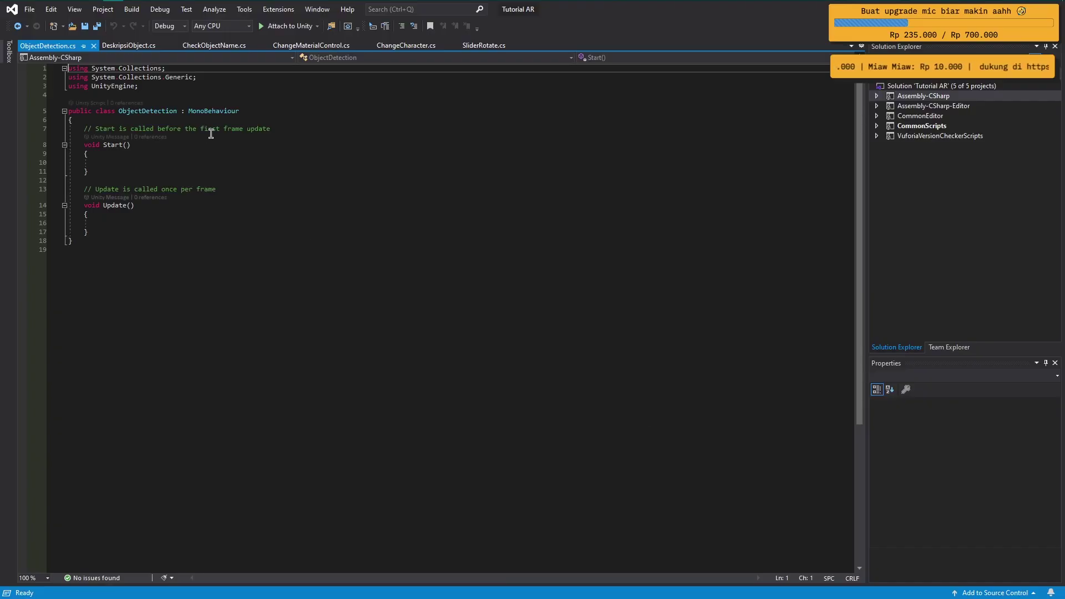
{"action": "left_click", "coordinate": [309, 129]}
{"action": "key", "text": "ctrl+x"}
{"action": "left_click", "coordinate": [236, 180]}
{"action": "key", "text": "ctrl+x"}
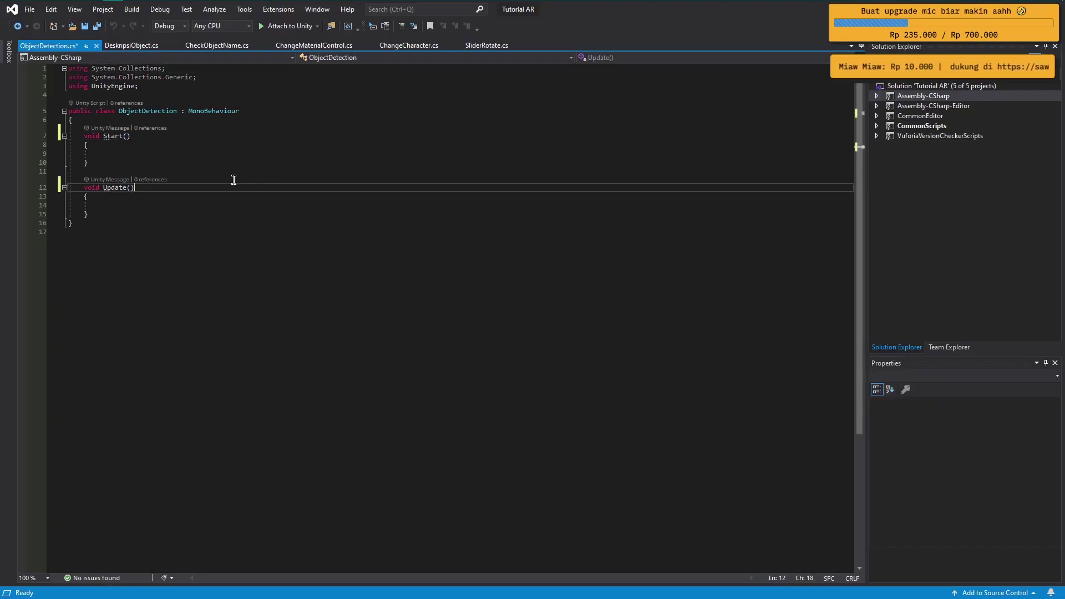
{"action": "key", "text": "ctrl+s"}
- Add an OnTriggerEnter method below Update
{"action": "left_click", "coordinate": [122, 215]}
{"action": "key", "text": "Return"}
{"action": "key", "text": "Return"}
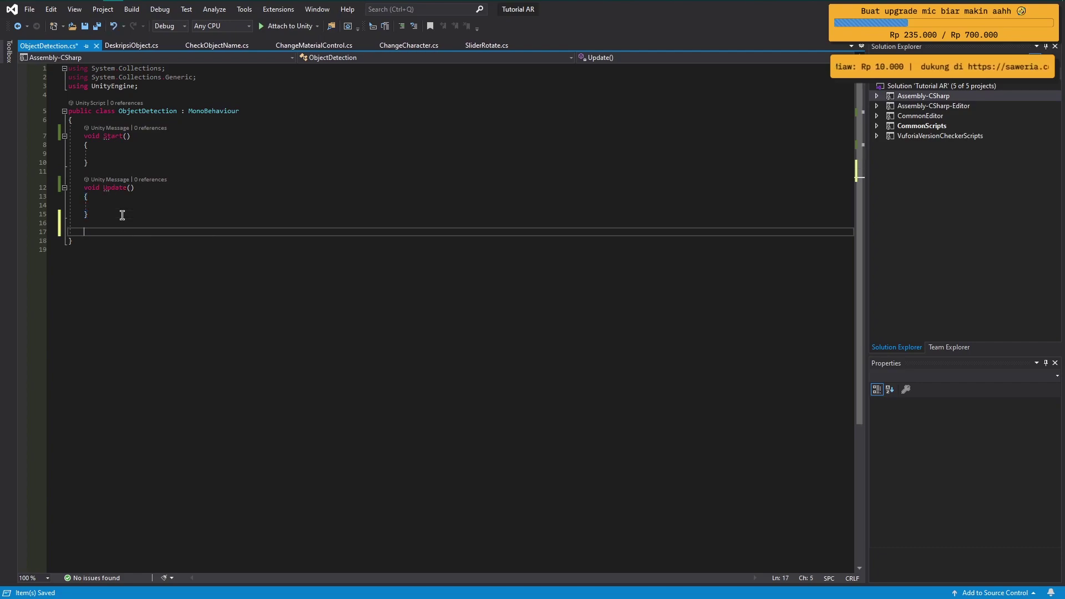
{"action": "type", "text": "ontrig"}
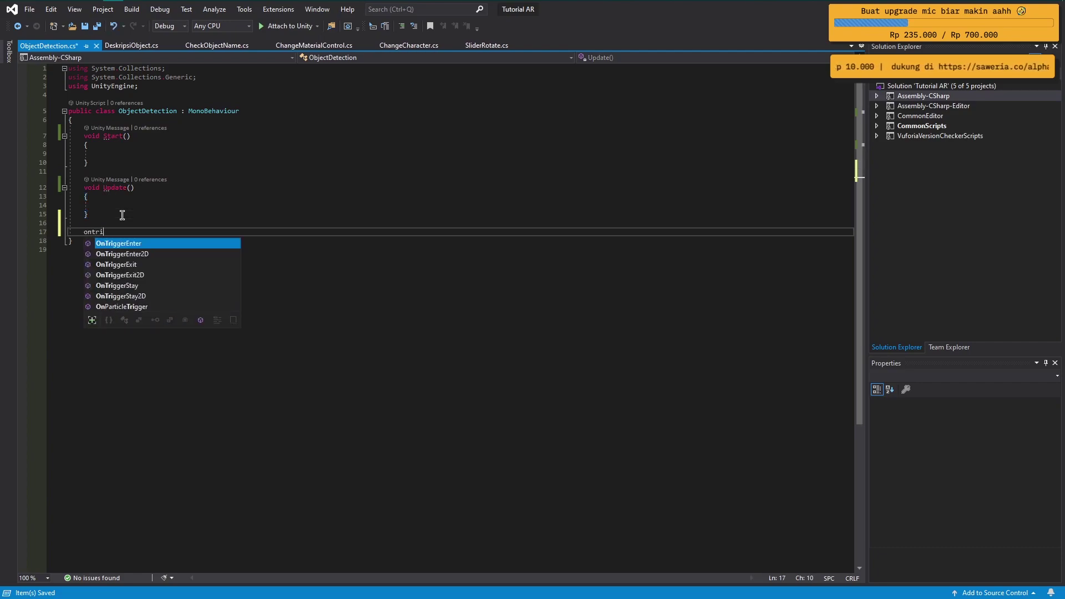
{"action": "key", "text": "Return"}
- Declare 'public string stringNameObject;' at the top of the class
{"action": "key", "text": "Up"}
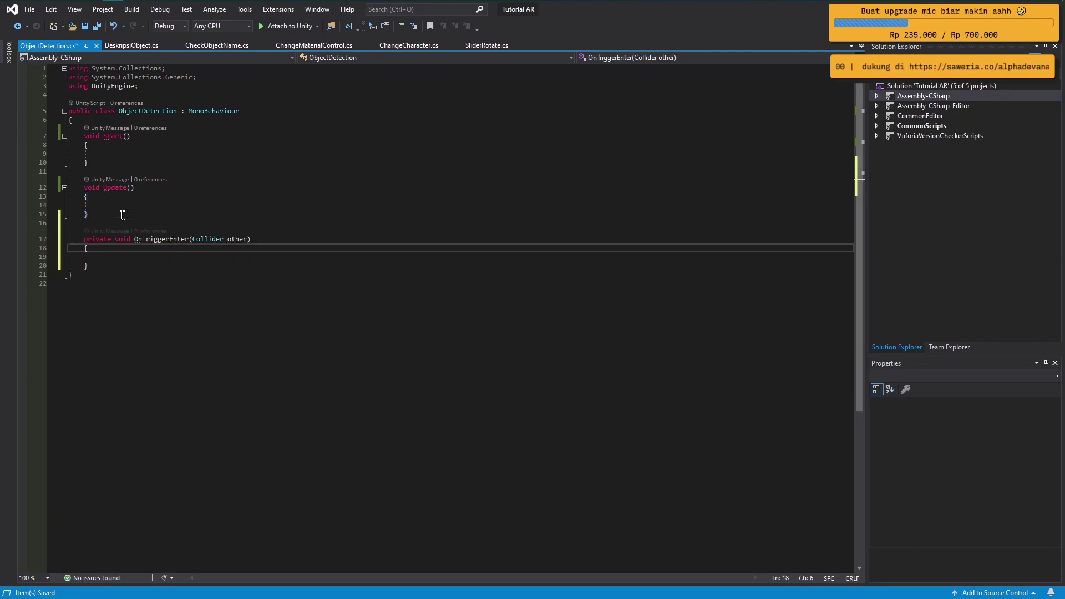
{"action": "key", "text": "Up"}
{"action": "key", "text": "Up"}
{"action": "key", "text": "Up"}
{"action": "key", "text": "Up"}
{"action": "key", "text": "Up"}
{"action": "key", "text": "Up"}
{"action": "key", "text": "Up"}
{"action": "key", "text": "Up"}
{"action": "key", "text": "Up"}
{"action": "key", "text": "Up"}
{"action": "key", "text": "Up"}
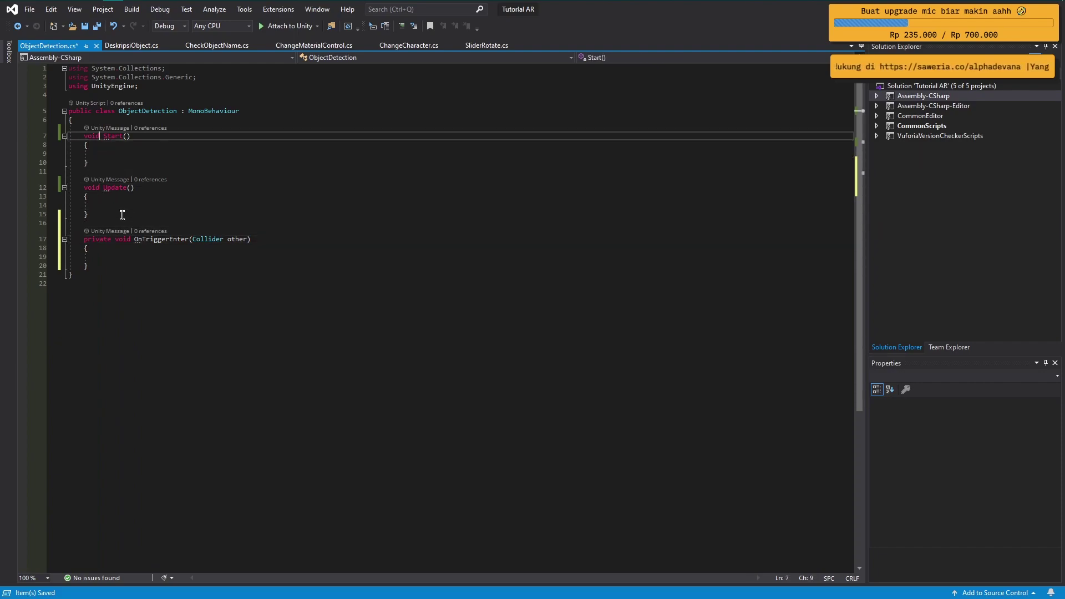
{"action": "key", "text": "Up"}
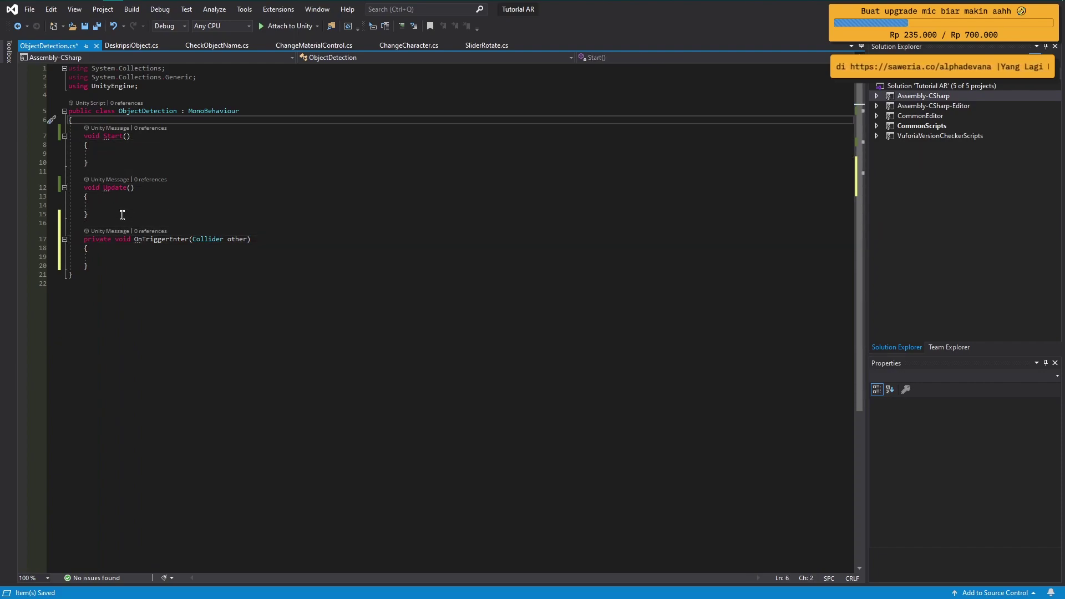
{"action": "key", "text": "Return"}
{"action": "key", "text": "Return"}
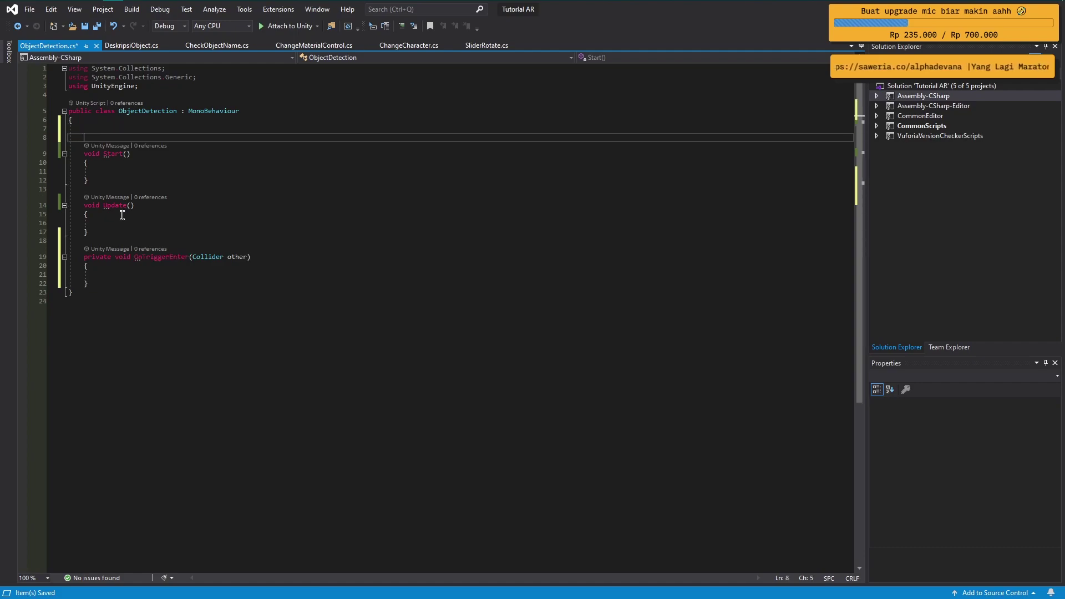
{"action": "key", "text": "Up"}
{"action": "type", "text": "public "}
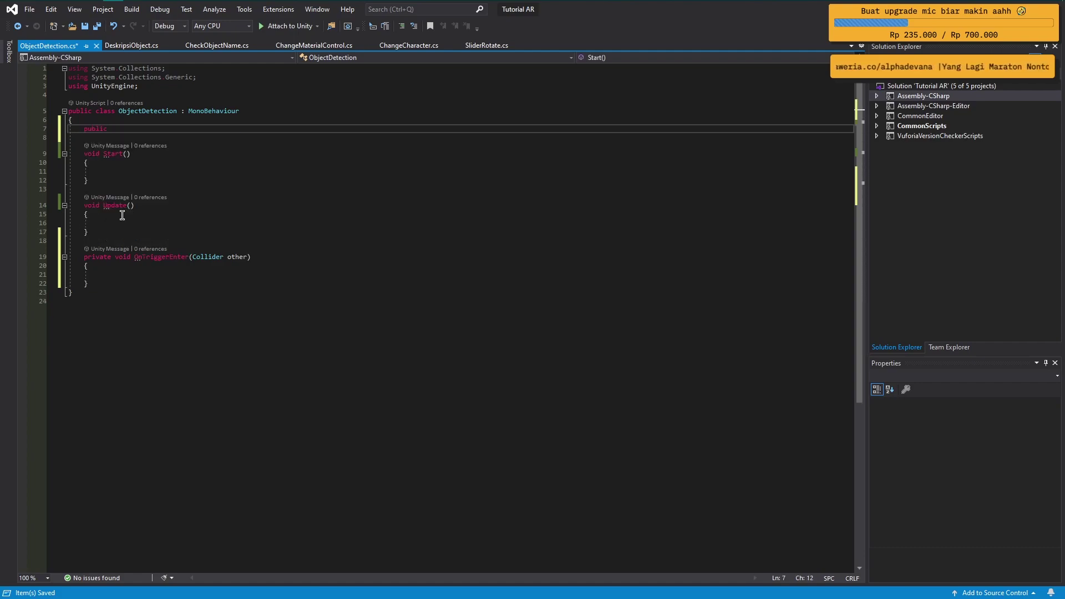
{"action": "type", "text": "string str"}
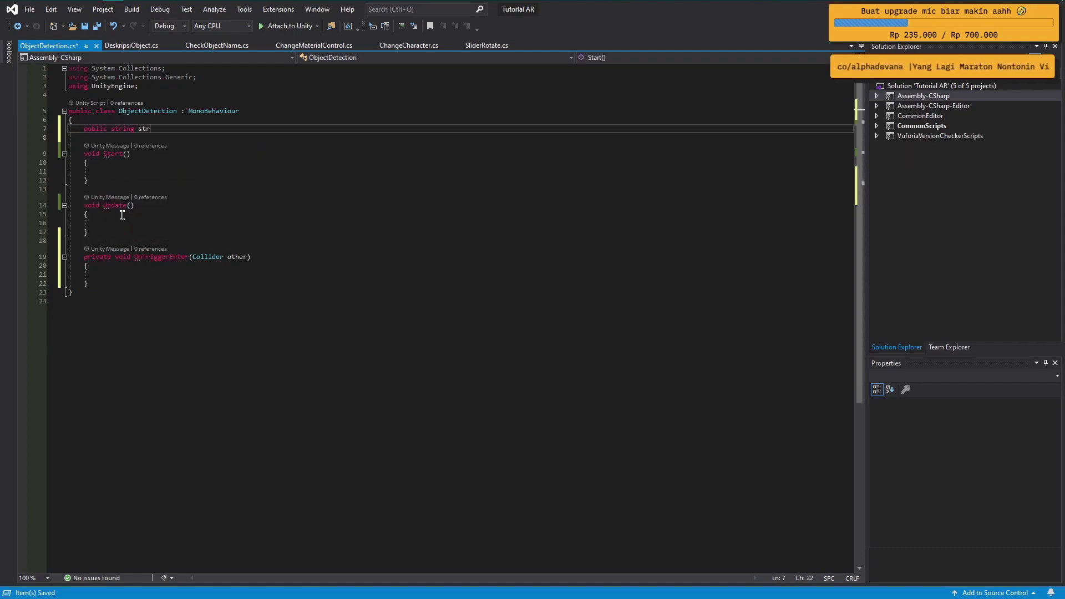
{"action": "type", "text": "ingNameObjec"}
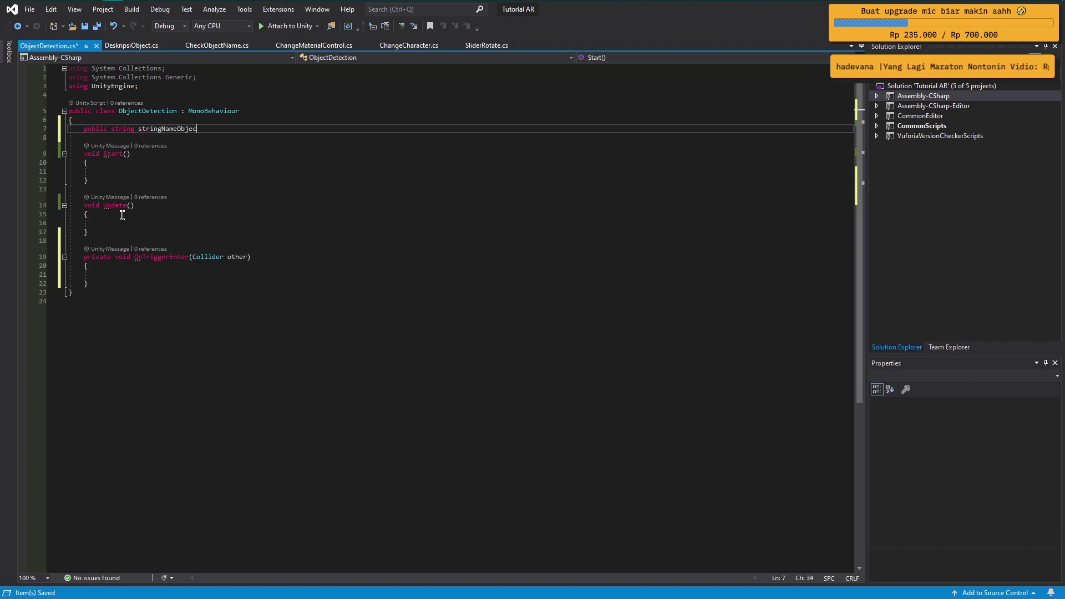
{"action": "type", "text": "t;"}
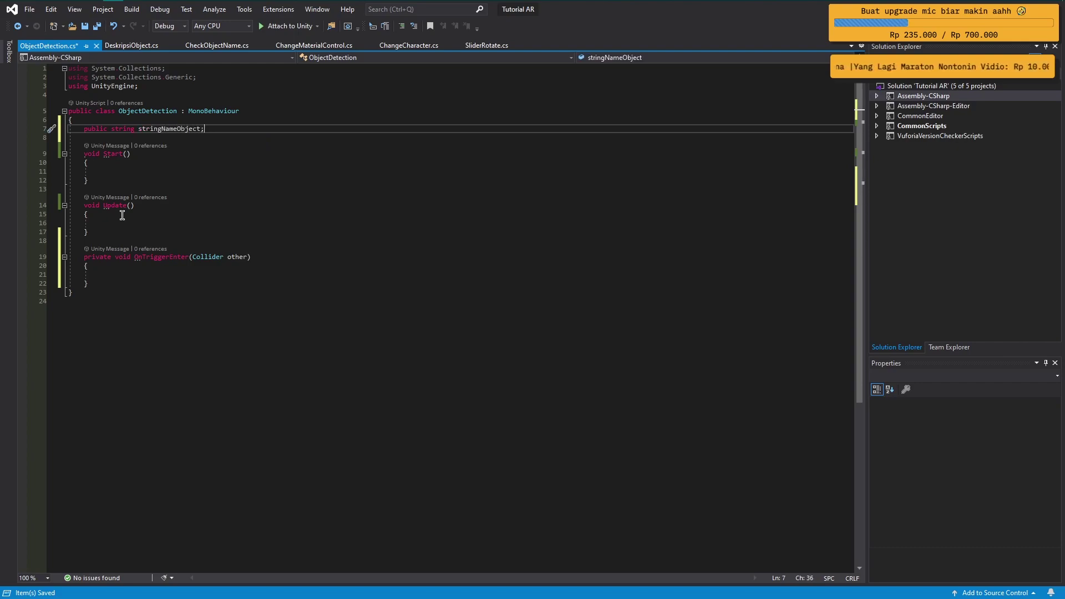
- In OnTriggerEnter, add an if checking other.gameObject.name == stringNameObject
{"action": "left_click", "coordinate": [138, 276]}
{"action": "type", "text": "if"}
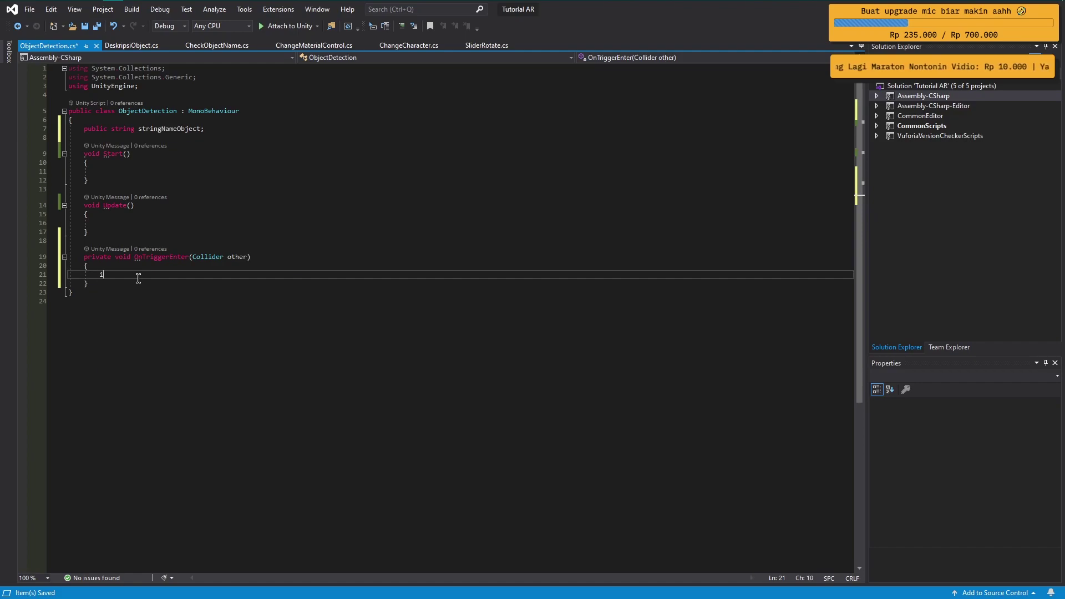
{"action": "key", "text": "Tab"}
{"action": "key", "text": "Tab"}
{"action": "type", "text": "other"}
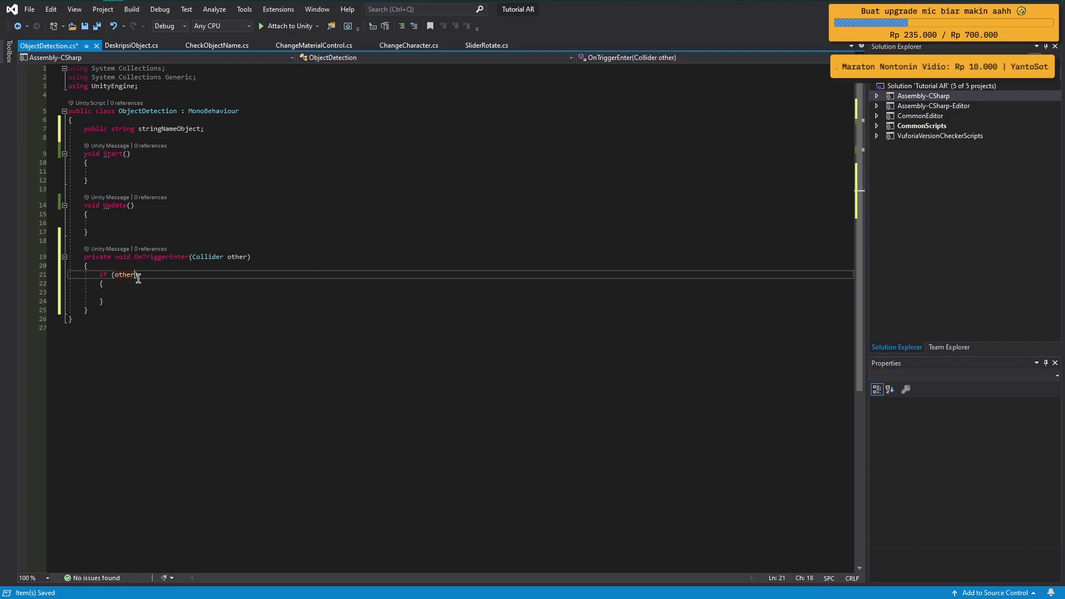
{"action": "type", "text": ".game"}
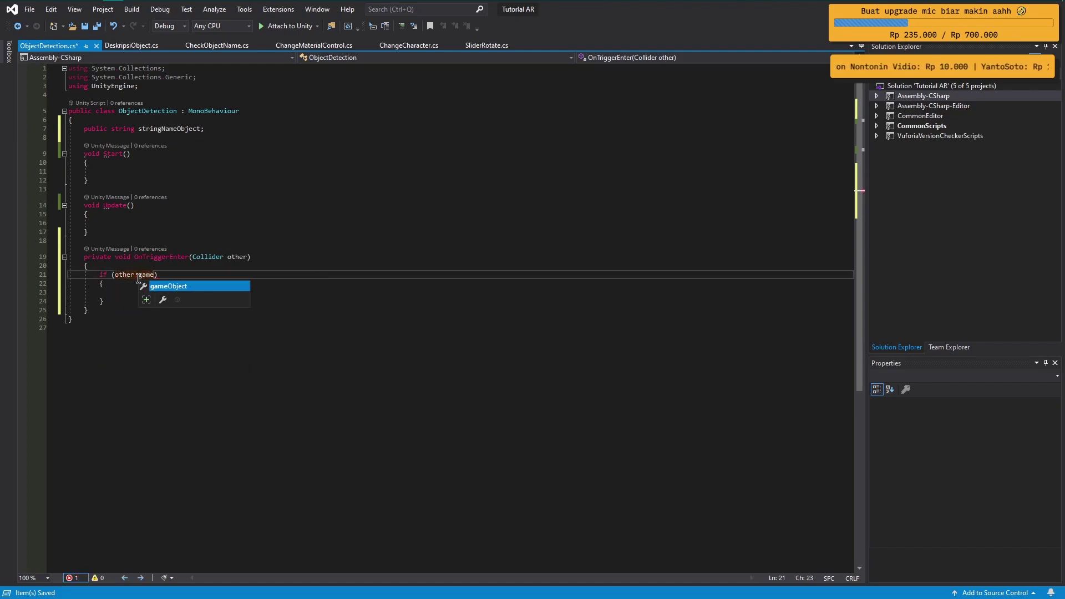
{"action": "type", "text": "Object.name"}
{"action": "key", "text": "Escape"}
{"action": "type", "text": "=="}
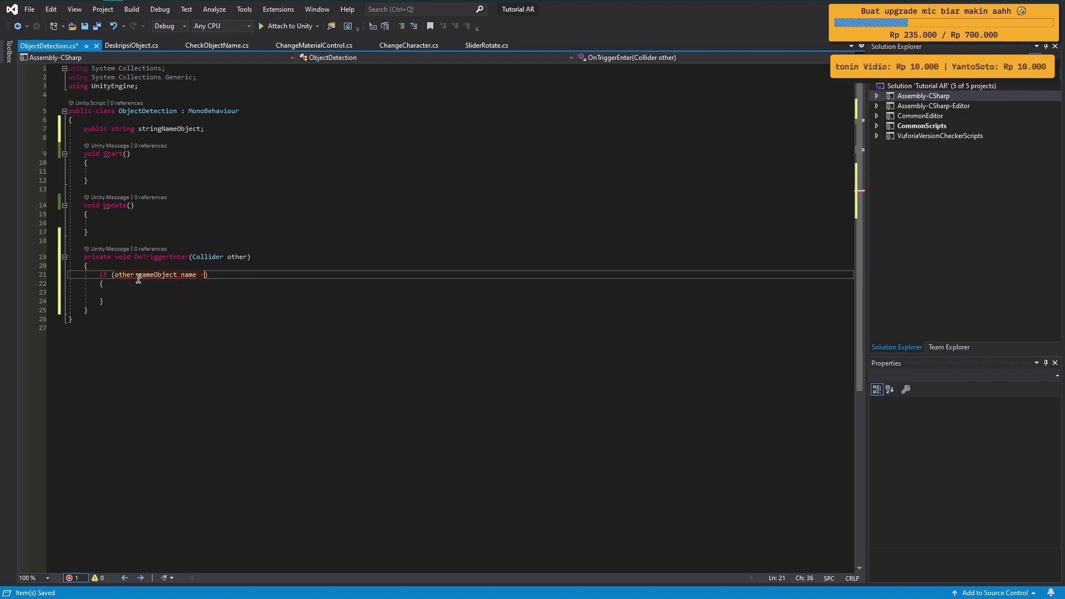
{"action": "type", "text": " string"}
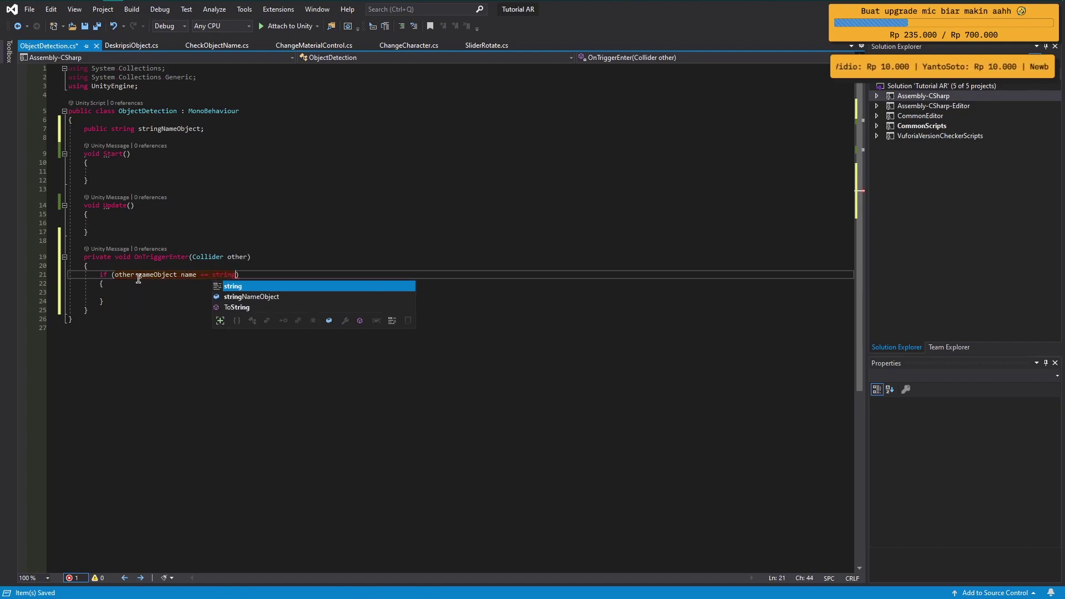
{"action": "key", "text": "Down"}
{"action": "key", "text": "Tab"}
{"action": "key", "text": "Down"}
{"action": "key", "text": "Down"}
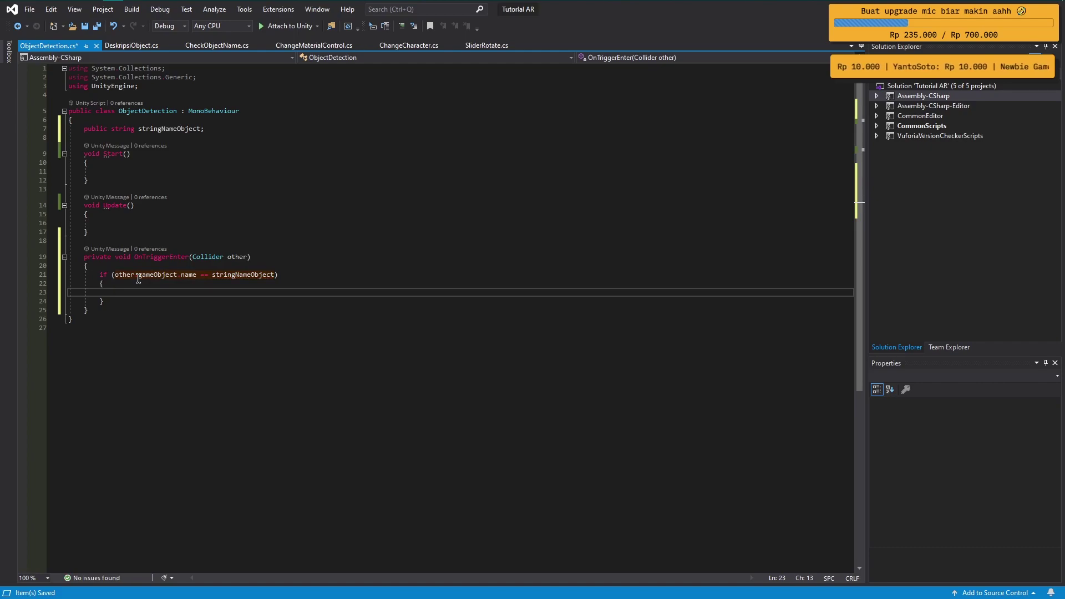
- Declare a 'public bool isDempet' field below stringNameObject
{"action": "left_click", "coordinate": [227, 128]}
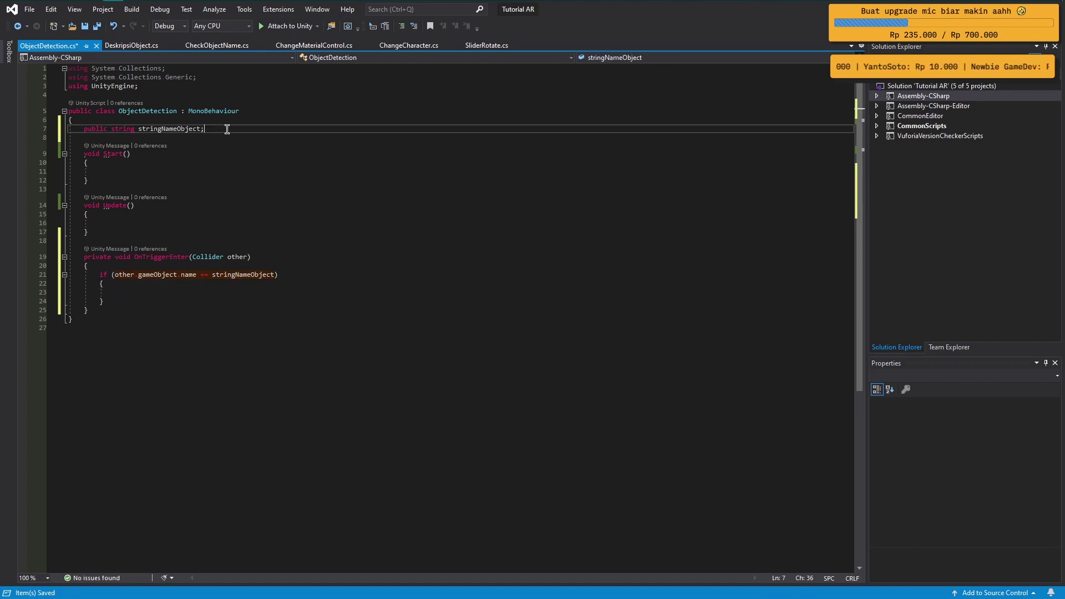
{"action": "key", "text": "Return"}
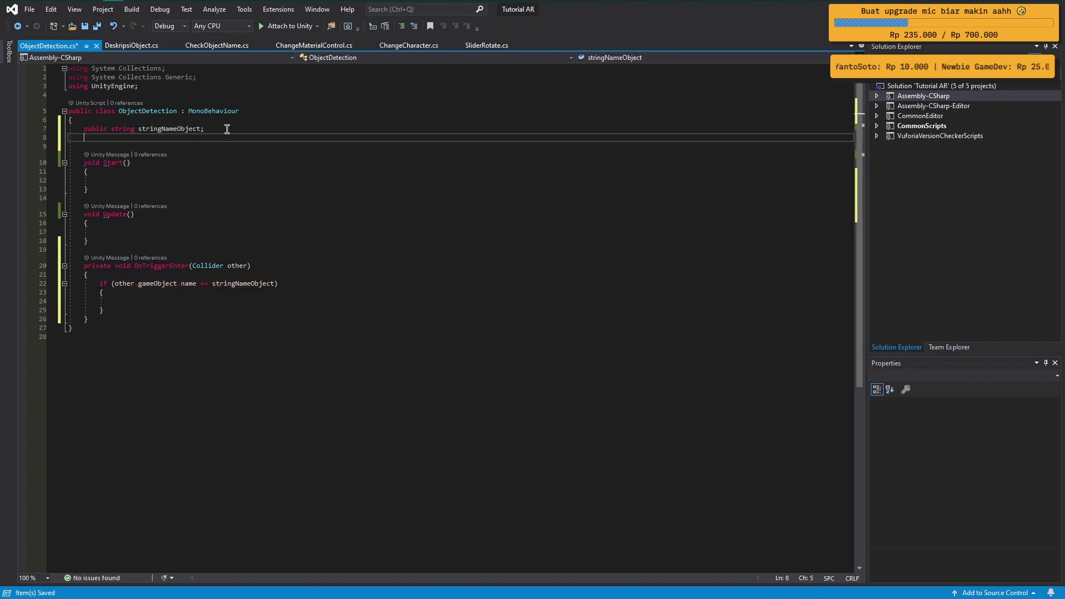
{"action": "type", "text": "bool is"}
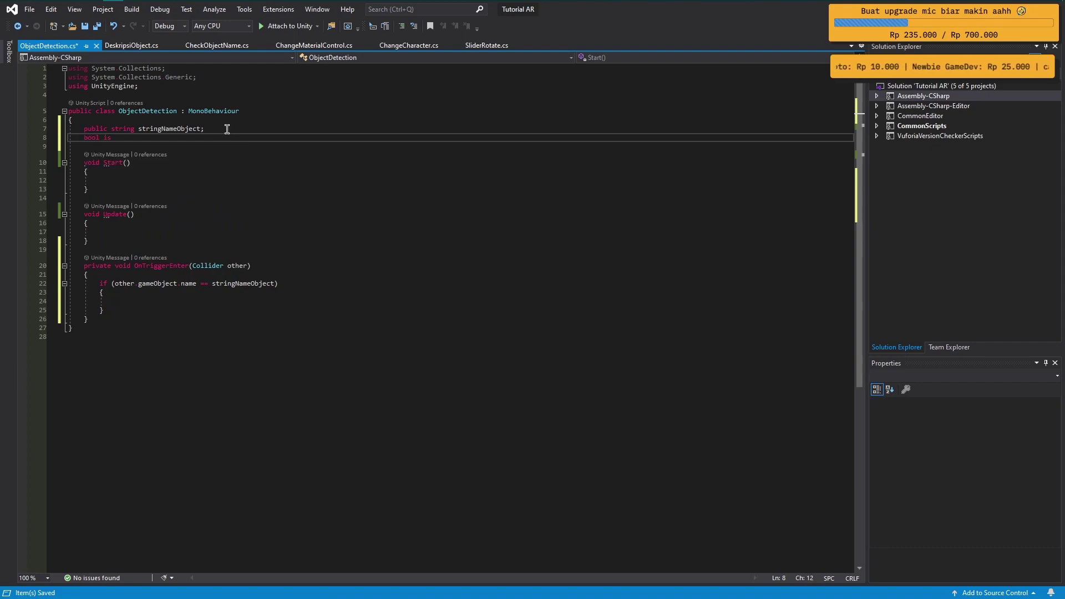
{"action": "key", "text": "BackSpace"}
{"action": "key", "text": "BackSpace"}
{"action": "key", "text": "BackSpace"}
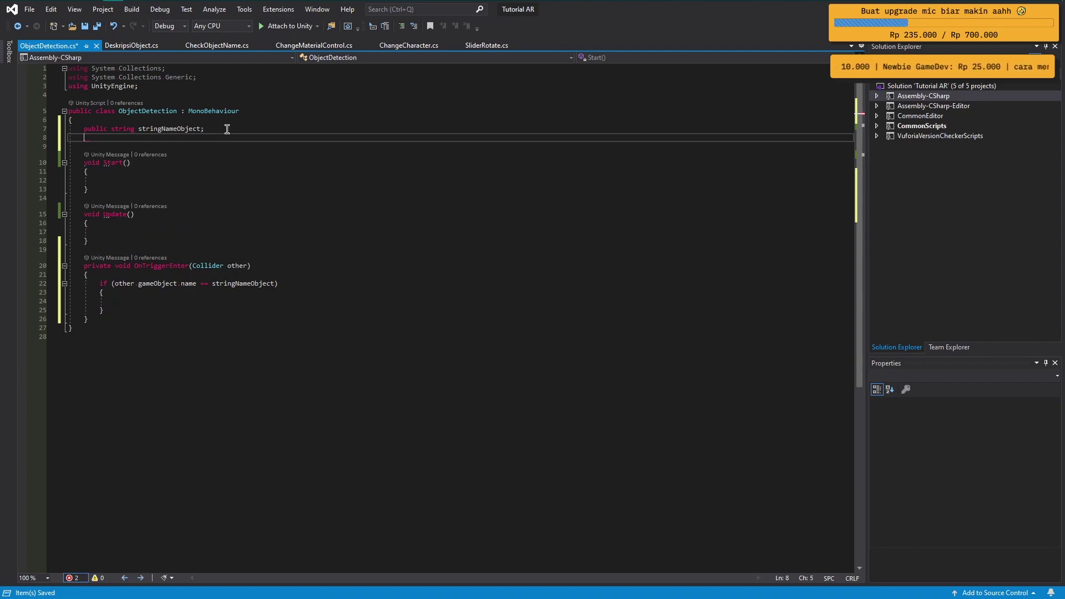
{"action": "type", "text": "public "}
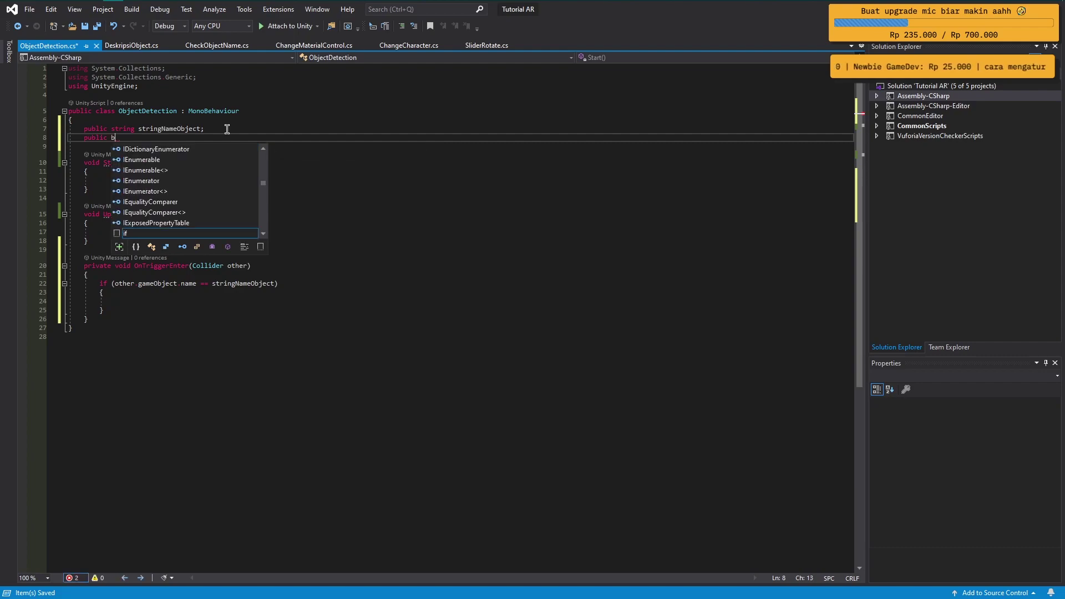
{"action": "type", "text": "bool isDempet;"}
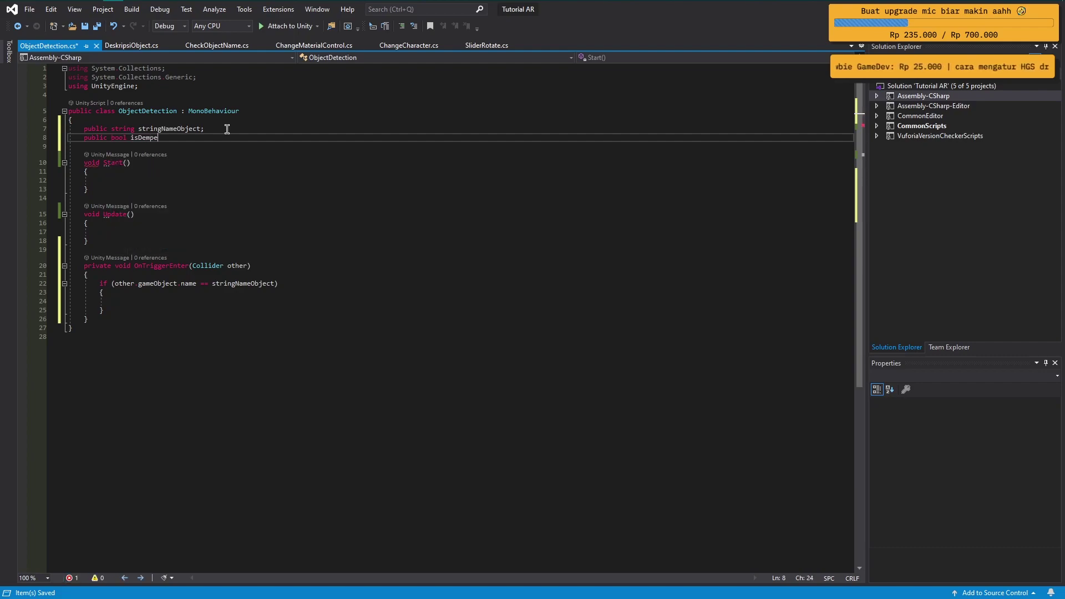
- Set 'isDempet = true' inside the OnTriggerEnter if block and save
{"action": "left_click", "coordinate": [143, 300]}
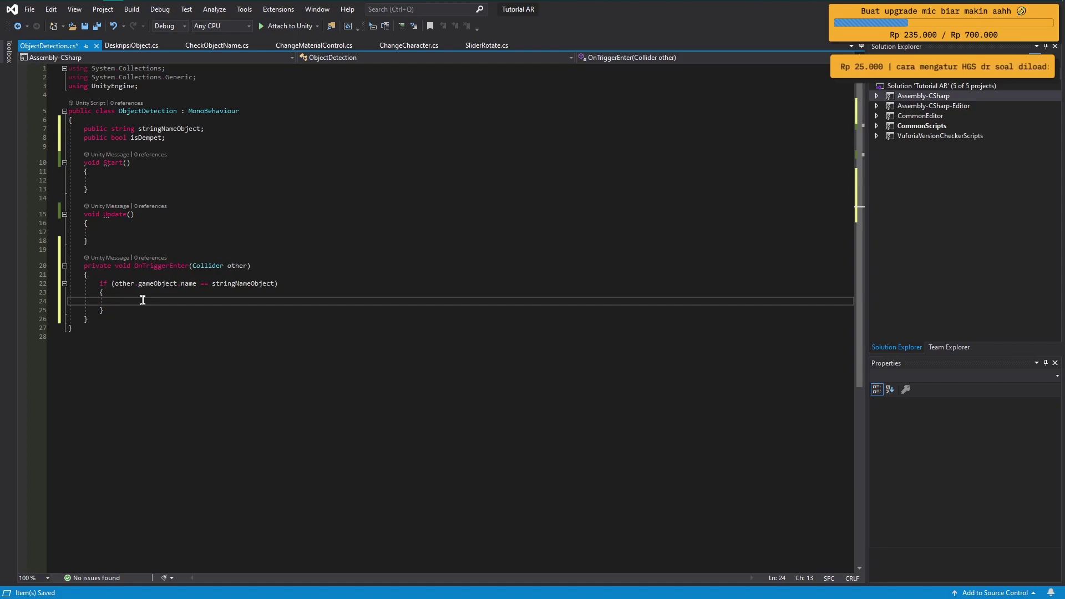
{"action": "type", "text": "isDempet "}
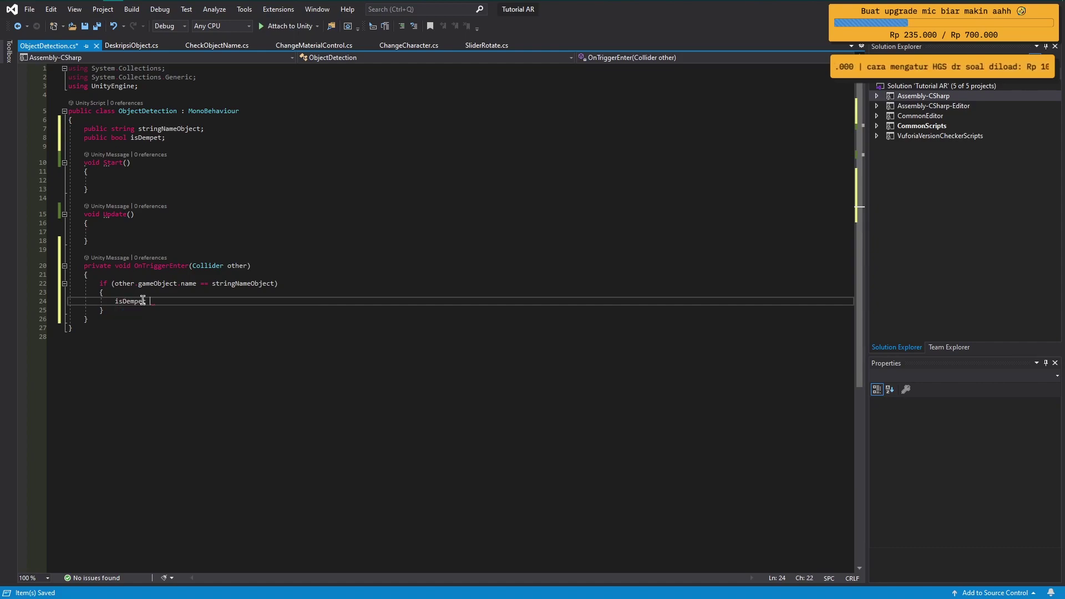
{"action": "type", "text": "= true;"}
{"action": "key", "text": "ctrl+s"}
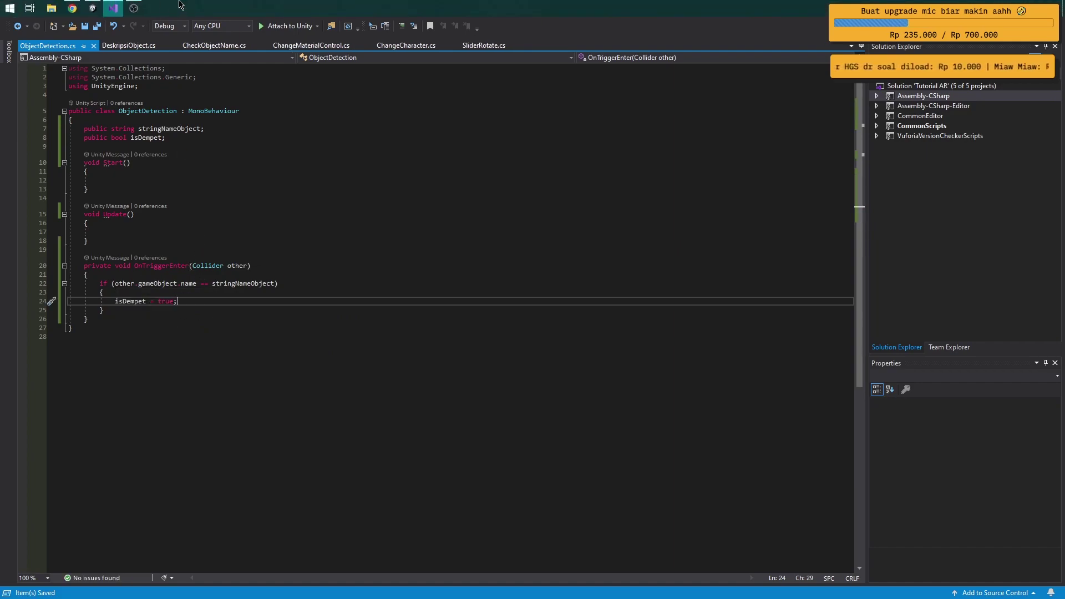
- Attach ObjectDetection.cs to 'object' under Stone and edit its String Name Object field to object2
{"action": "left_click", "coordinate": [93, 5]}
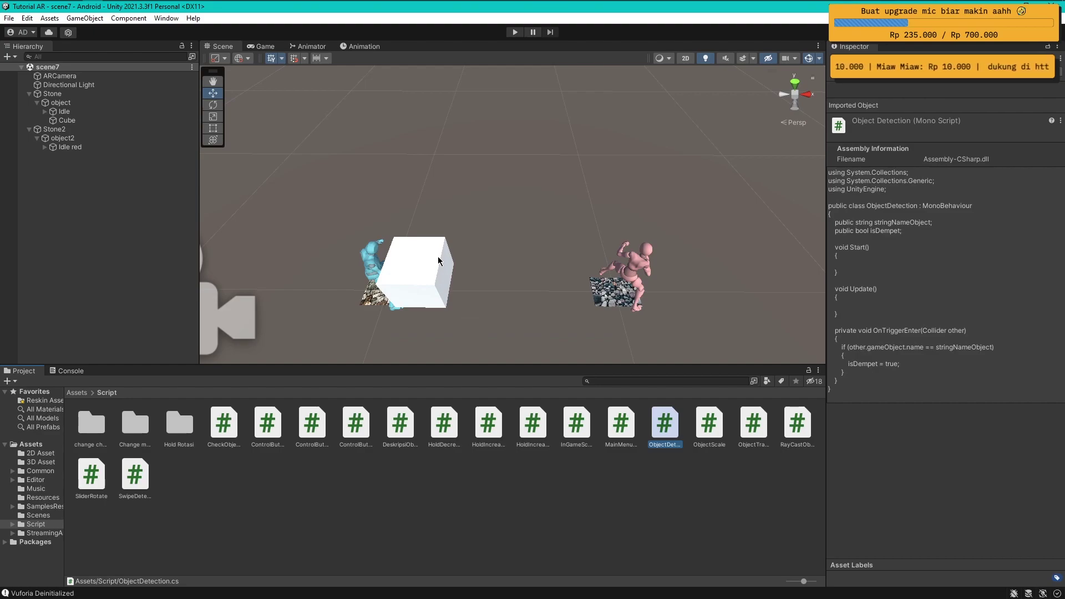
{"action": "left_click", "coordinate": [74, 103]}
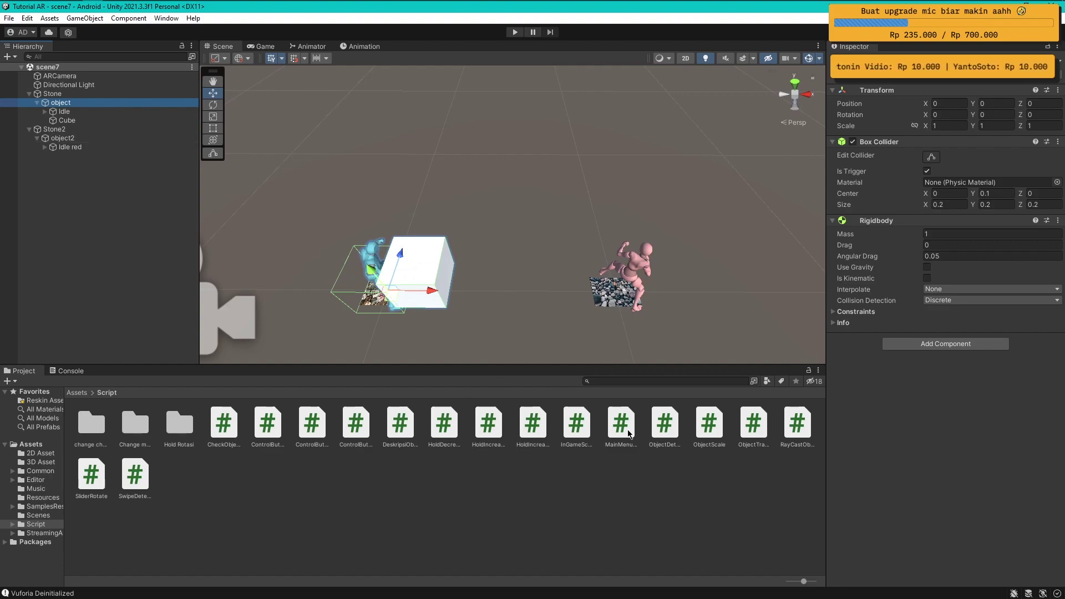
{"action": "left_click_drag", "start_coordinate": [662, 438], "coordinate": [905, 342]}
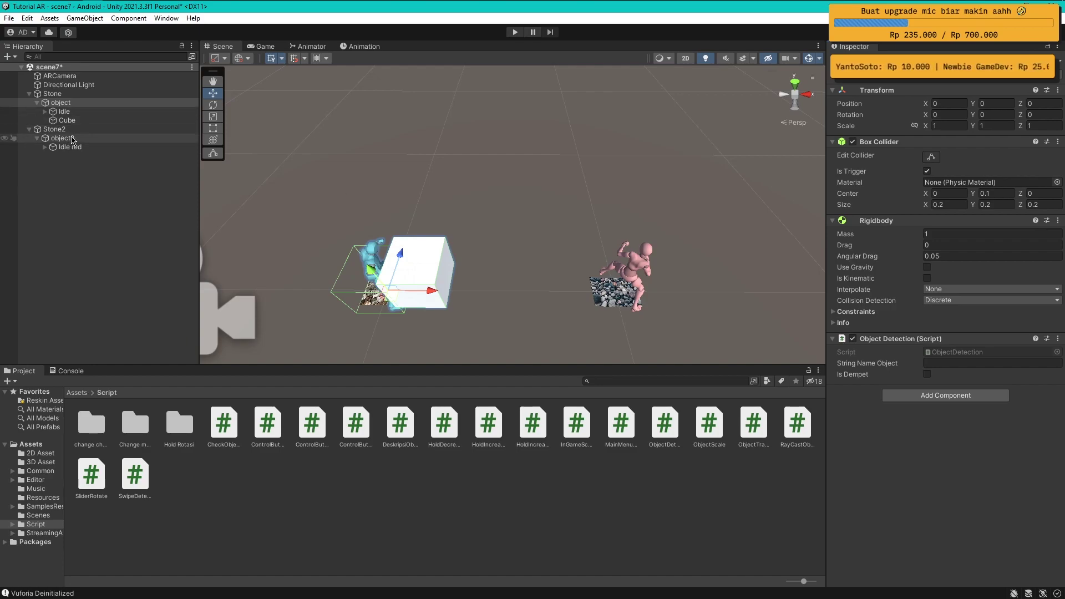
{"action": "left_click", "coordinate": [939, 362]}
{"action": "type", "text": "object2"}
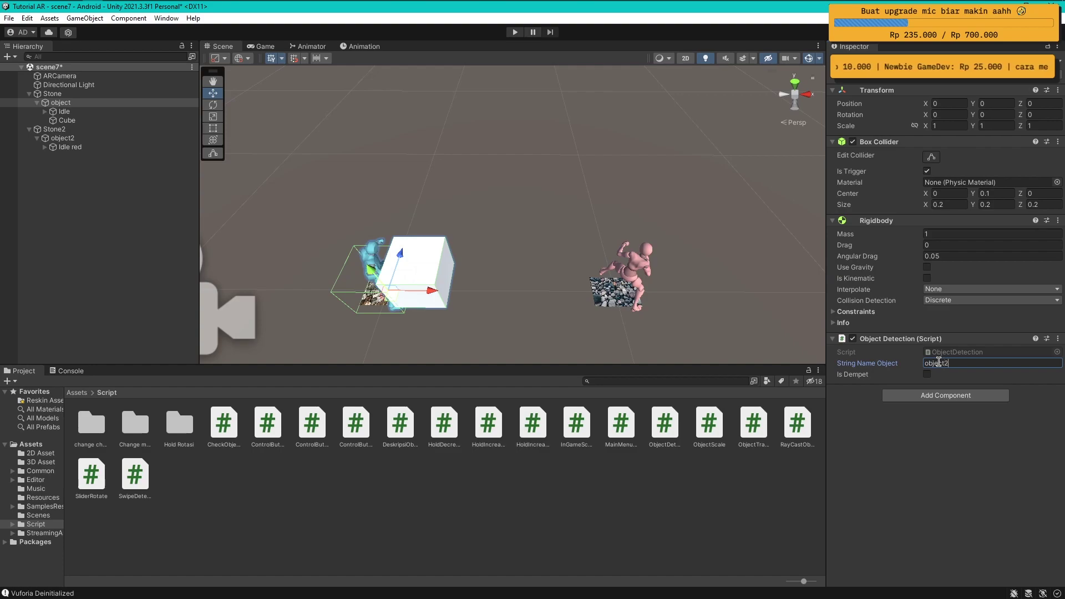
- Inspect Stone2, object2, object's detection settings and the Idle red character in the Hierarchy
{"action": "left_click", "coordinate": [54, 129]}
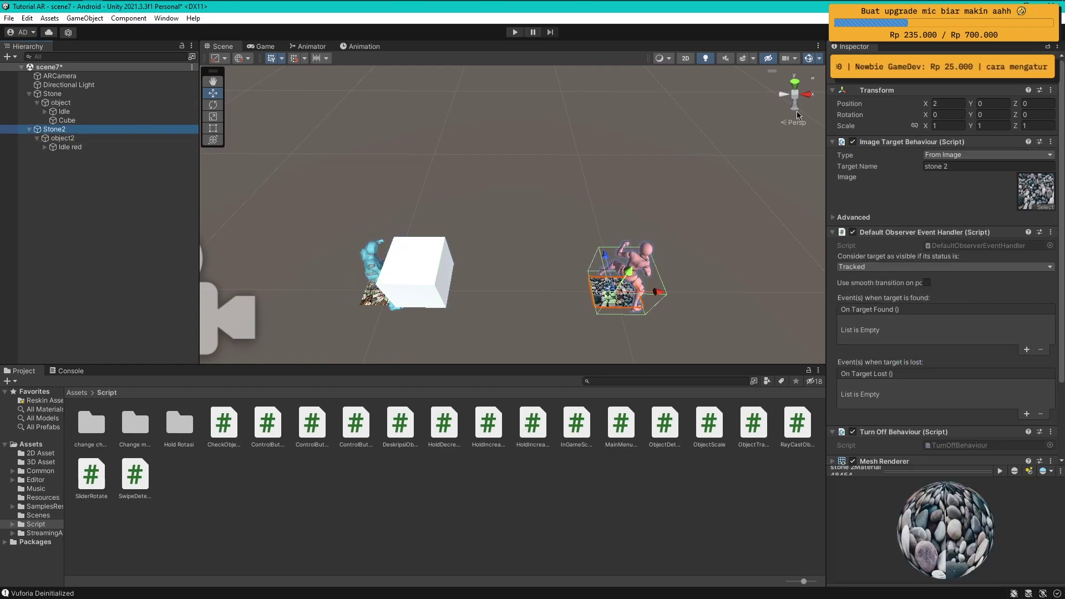
{"action": "left_click", "coordinate": [75, 138]}
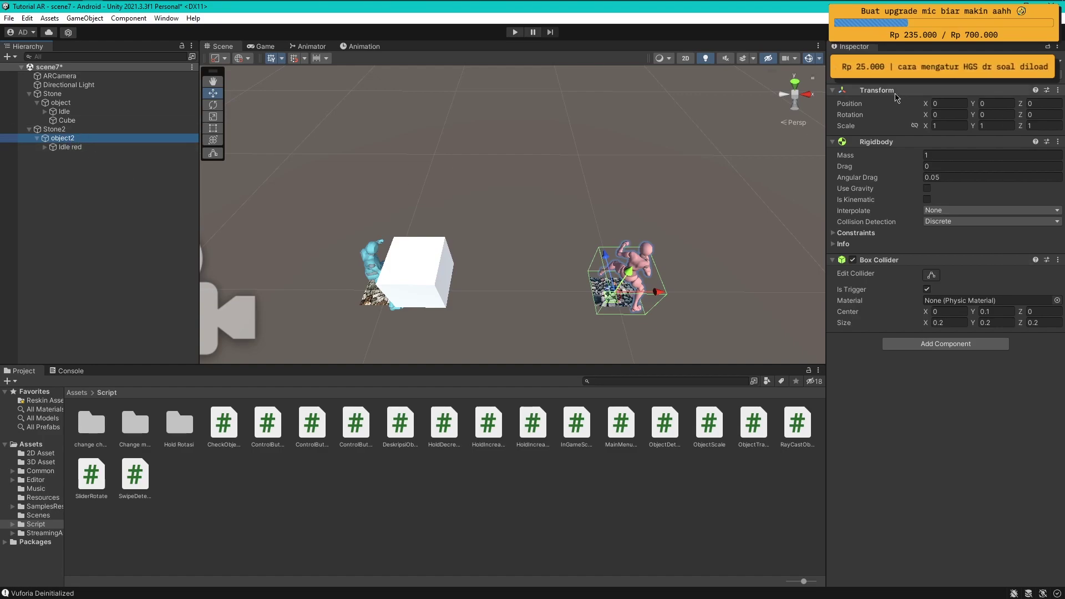
{"action": "left_click", "coordinate": [73, 104]}
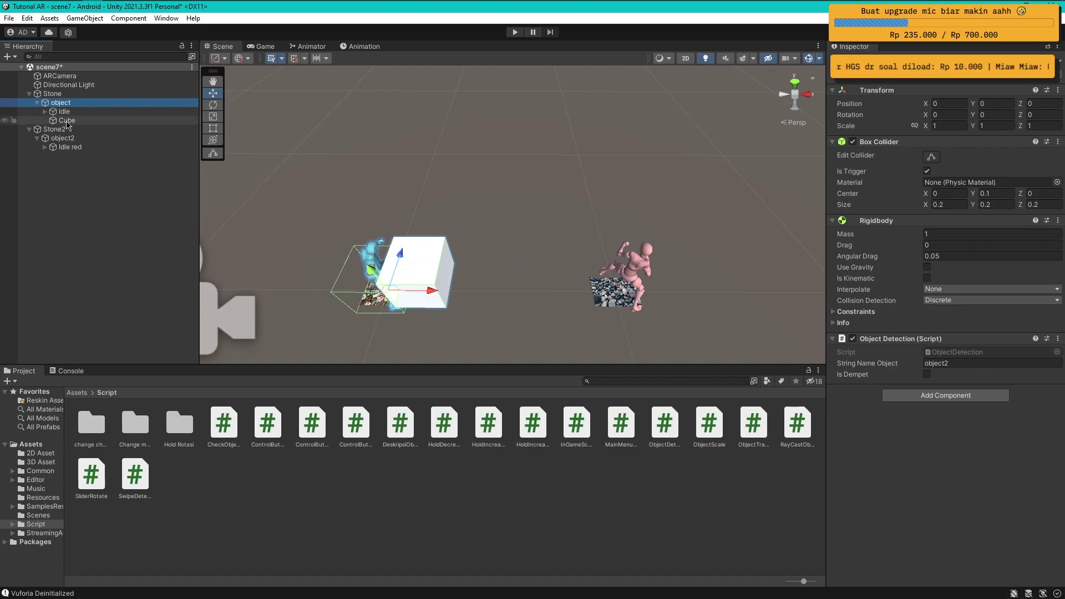
{"action": "left_click", "coordinate": [63, 139]}
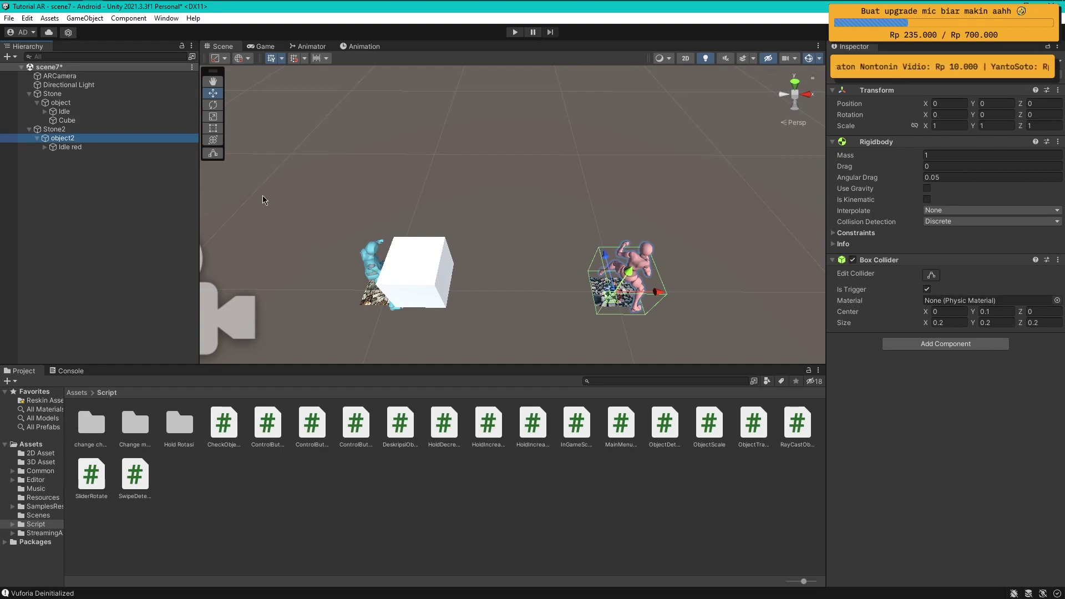
{"action": "left_click", "coordinate": [69, 147]}
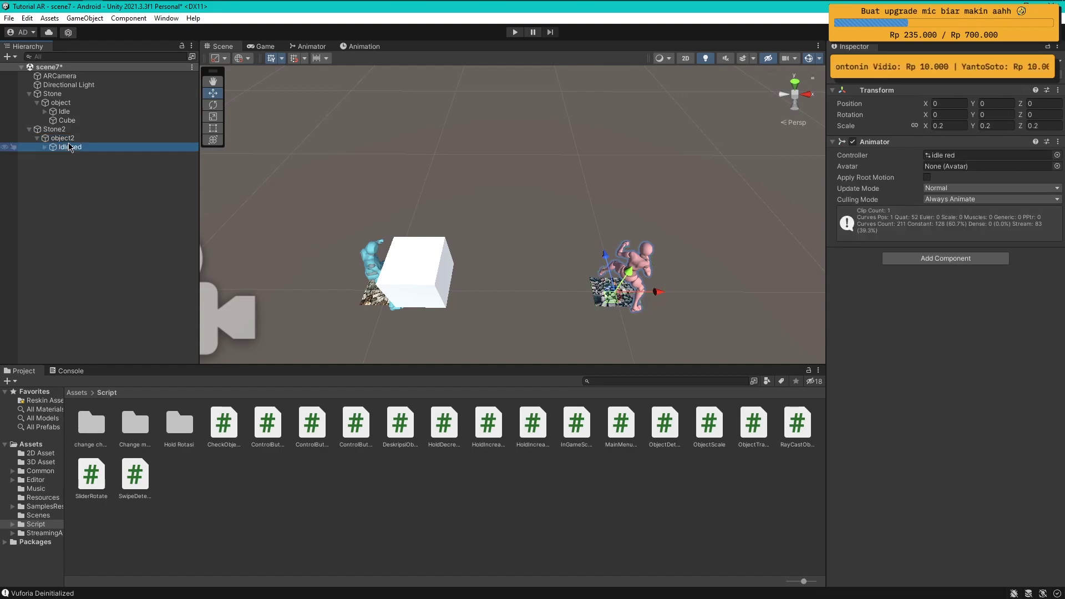
- Deactivate the white Cube under Stone and clear the selection
{"action": "left_click", "coordinate": [73, 120]}
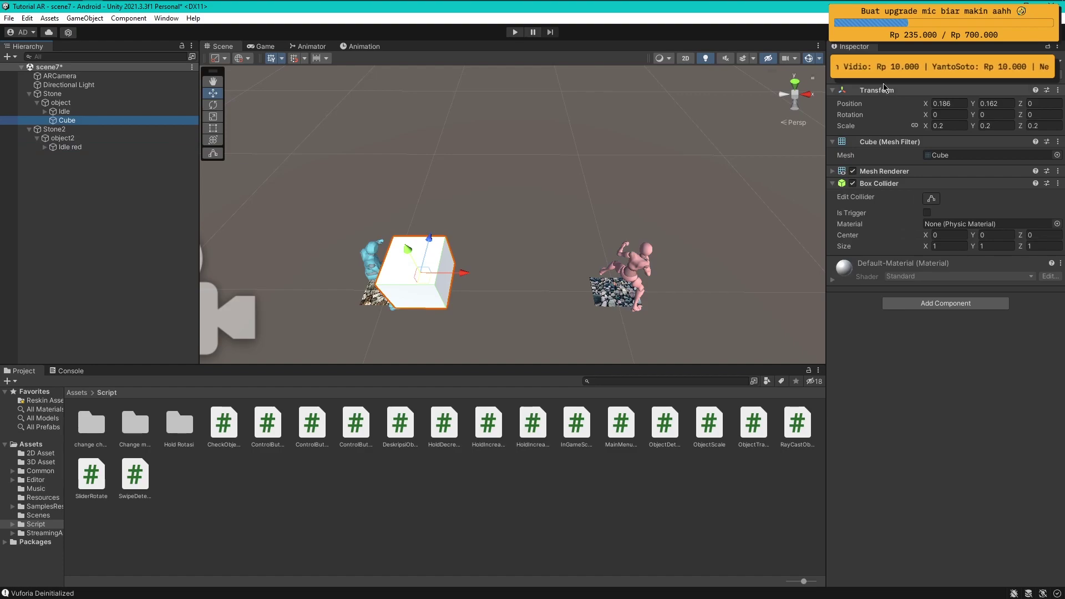
{"action": "left_click", "coordinate": [854, 58]}
{"action": "left_click", "coordinate": [110, 223]}
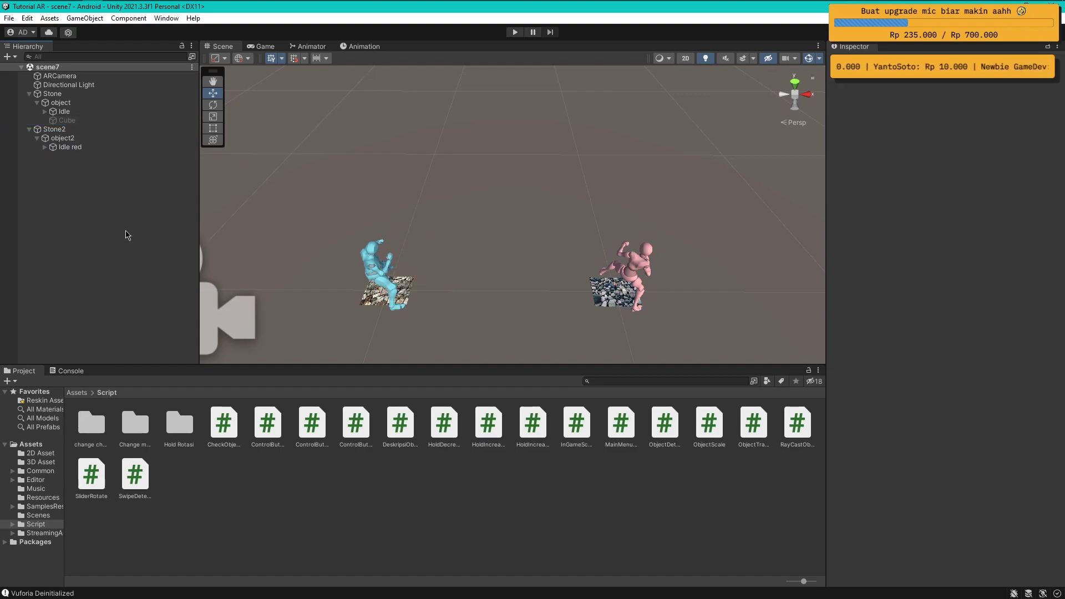
- Clear the Console log and select 'object' to watch its detection script
{"action": "left_click", "coordinate": [69, 371]}
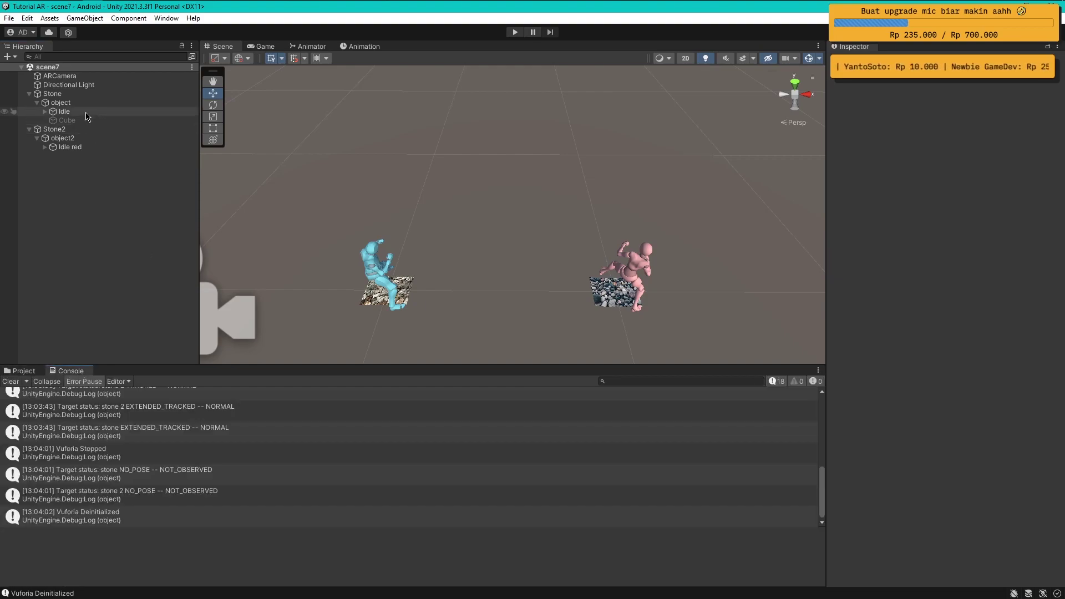
{"action": "left_click", "coordinate": [64, 111]}
{"action": "left_click", "coordinate": [10, 382]}
{"action": "left_click", "coordinate": [98, 164]}
{"action": "left_click", "coordinate": [61, 102]}
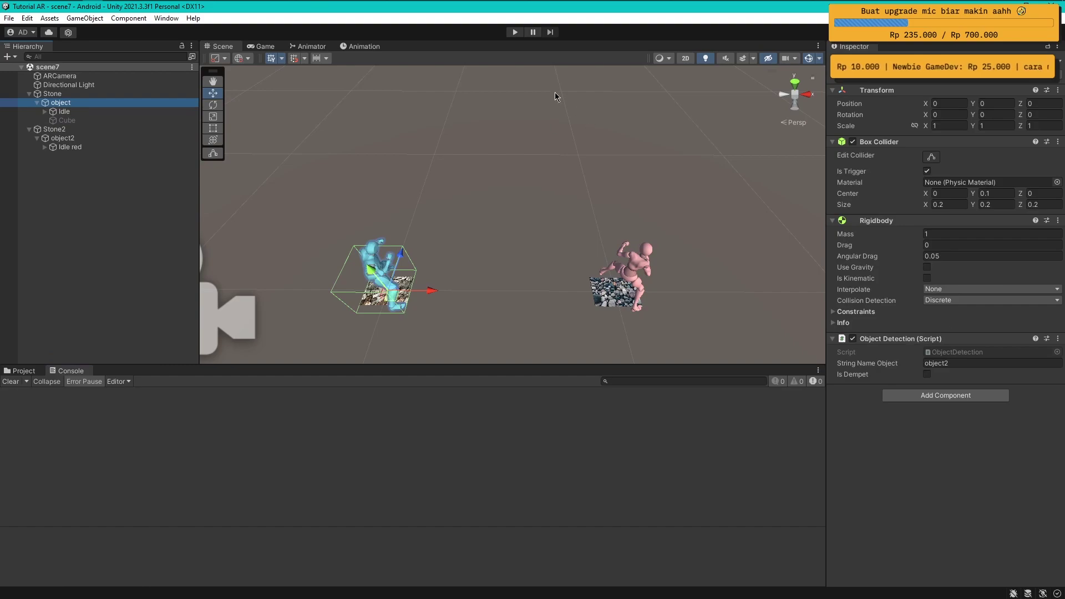
- Run the scene, watch Is Dempet on 'object' as the figures meet, then stop
{"action": "left_click", "coordinate": [516, 33]}
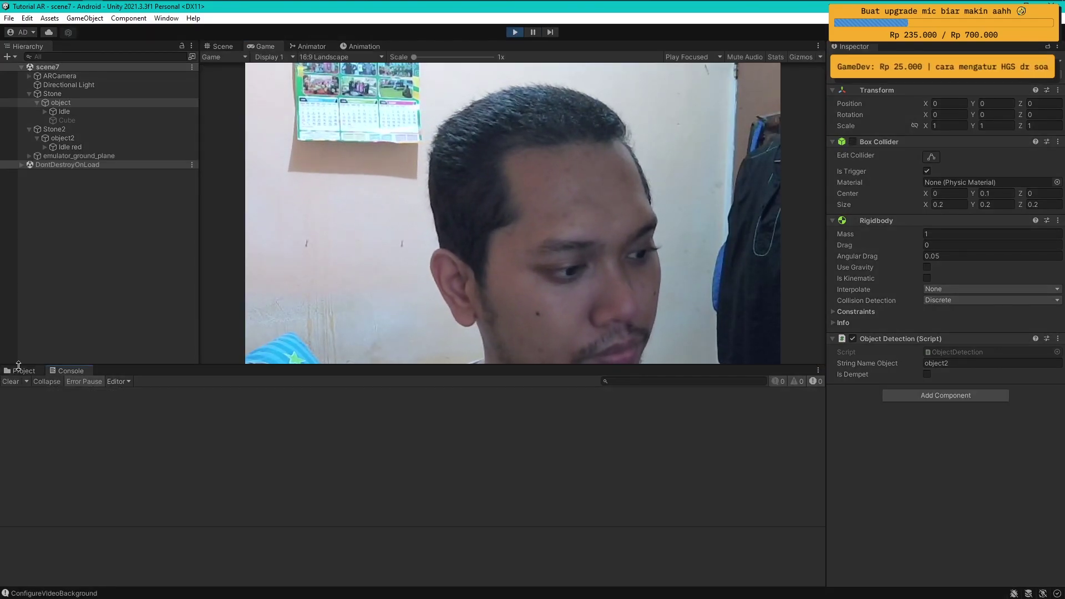
{"action": "left_click", "coordinate": [84, 111]}
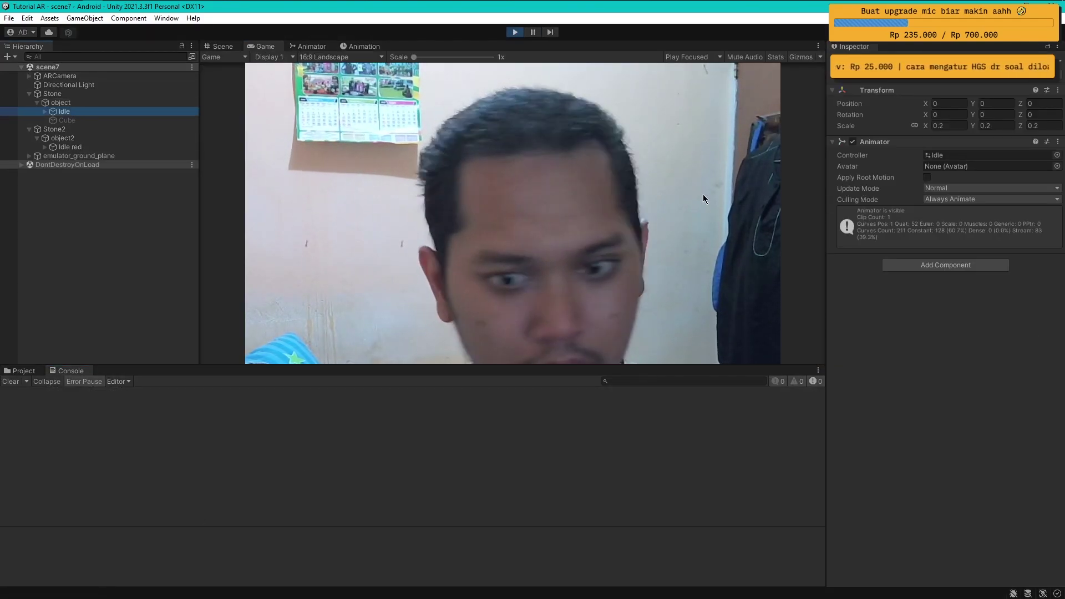
{"action": "left_click", "coordinate": [83, 102]}
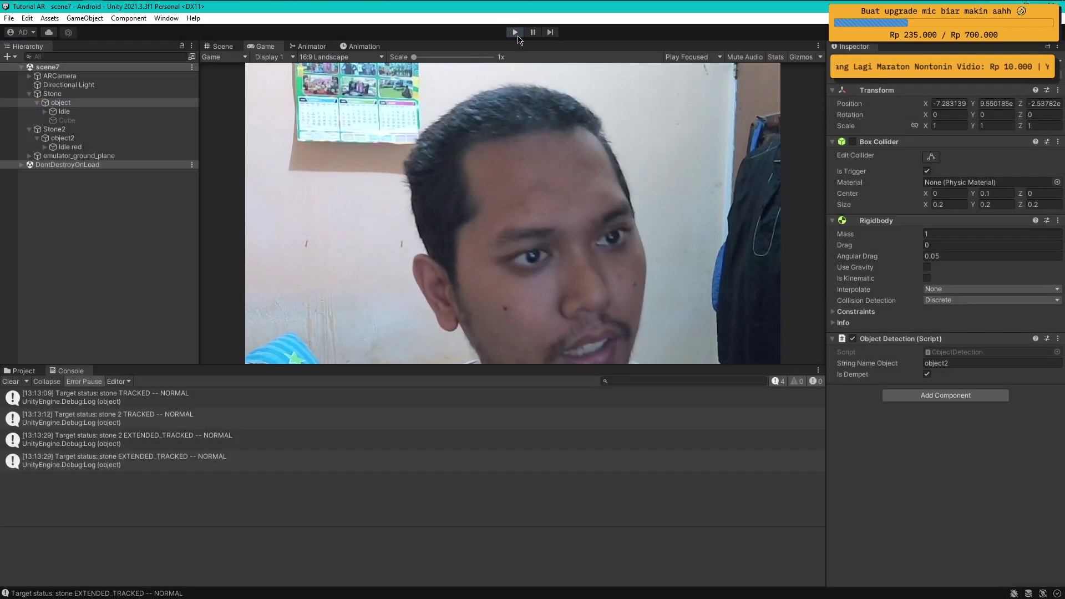
{"action": "left_click", "coordinate": [515, 32]}
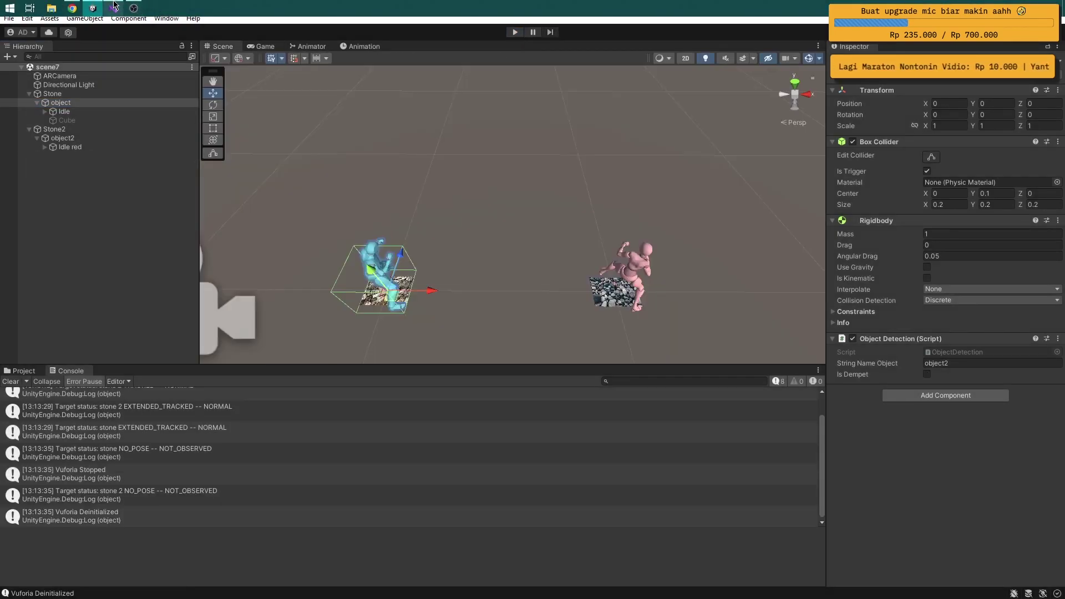
- Add an OnTriggerExit method stub after OnTriggerEnter in ObjectDetection.cs
{"action": "left_click", "coordinate": [112, 6]}
{"action": "left_click", "coordinate": [185, 319]}
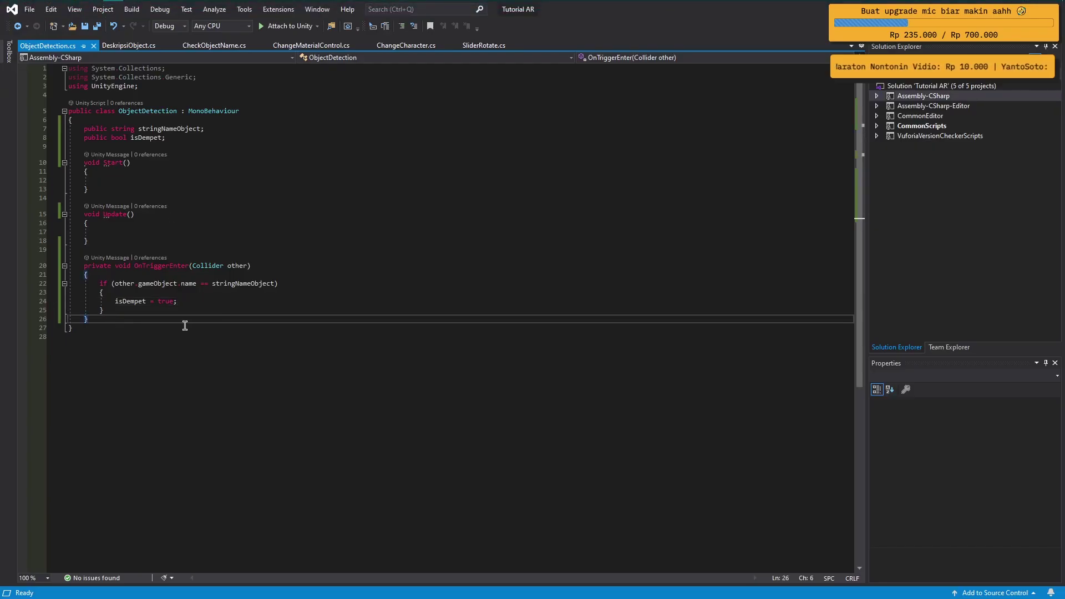
{"action": "key", "text": "Return"}
{"action": "key", "text": "Return"}
{"action": "type", "text": "o"}
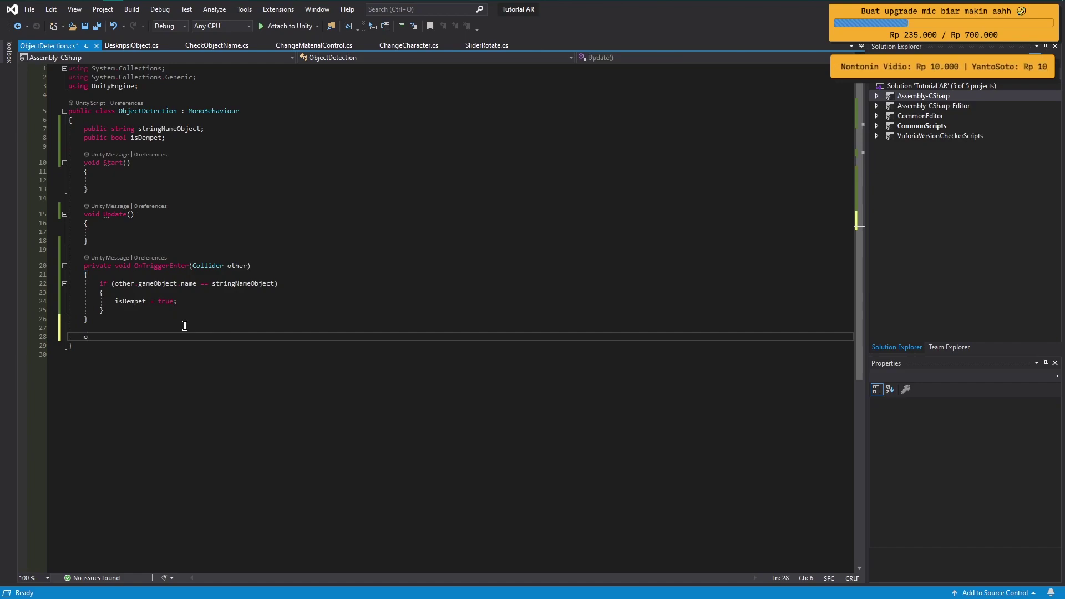
{"action": "type", "text": "ntri"}
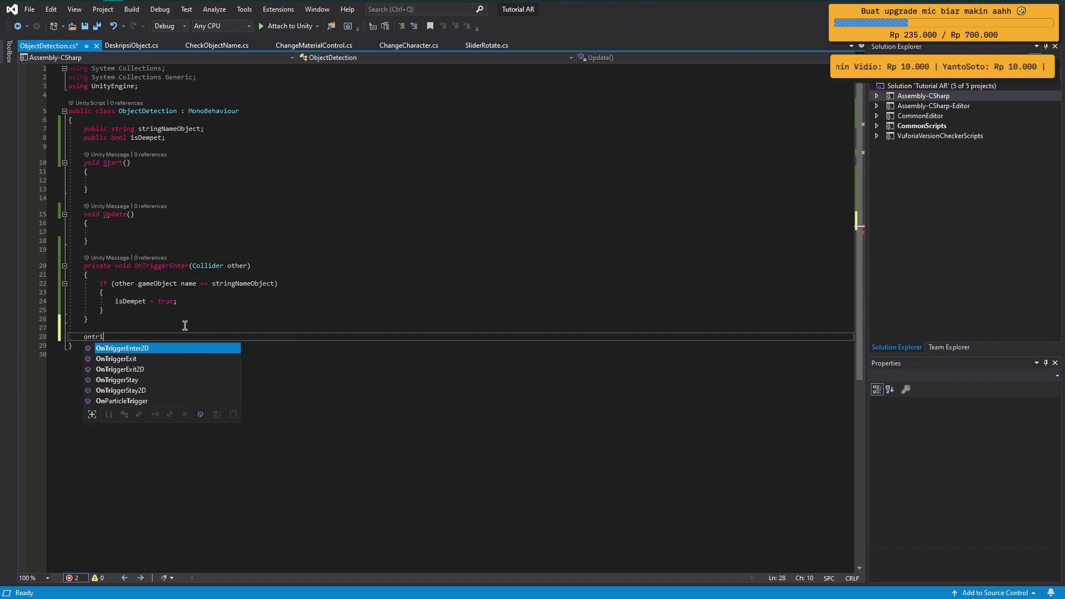
{"action": "key", "text": "Down"}
{"action": "key", "text": "Return"}
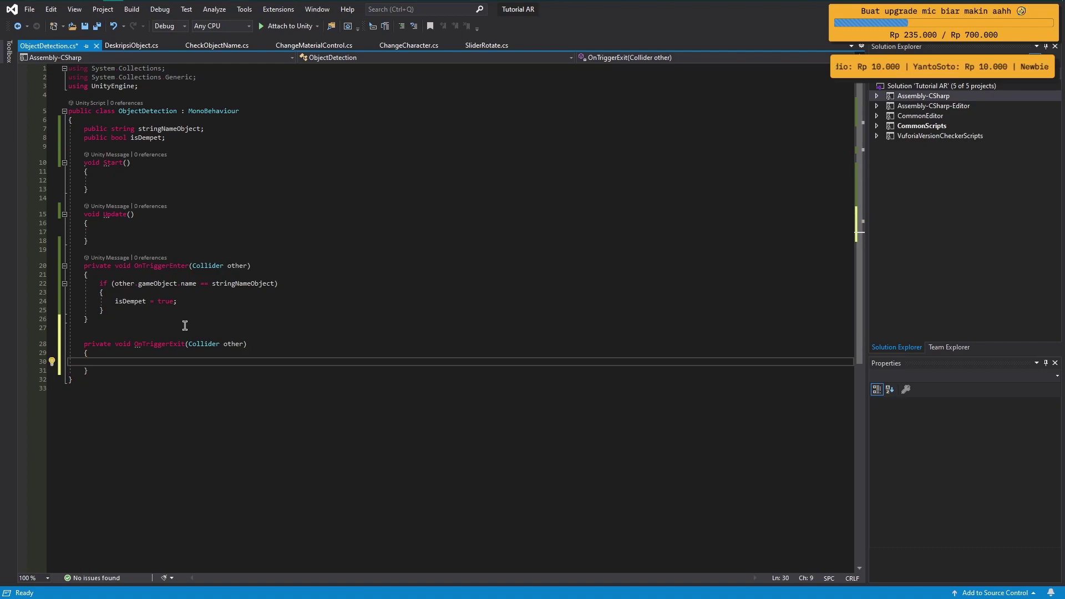
- In OnTriggerExit, set isDempet false when other.gameObject.name equals stringNameObject, then save
{"action": "type", "text": "if"}
{"action": "key", "text": "Tab"}
{"action": "key", "text": "Tab"}
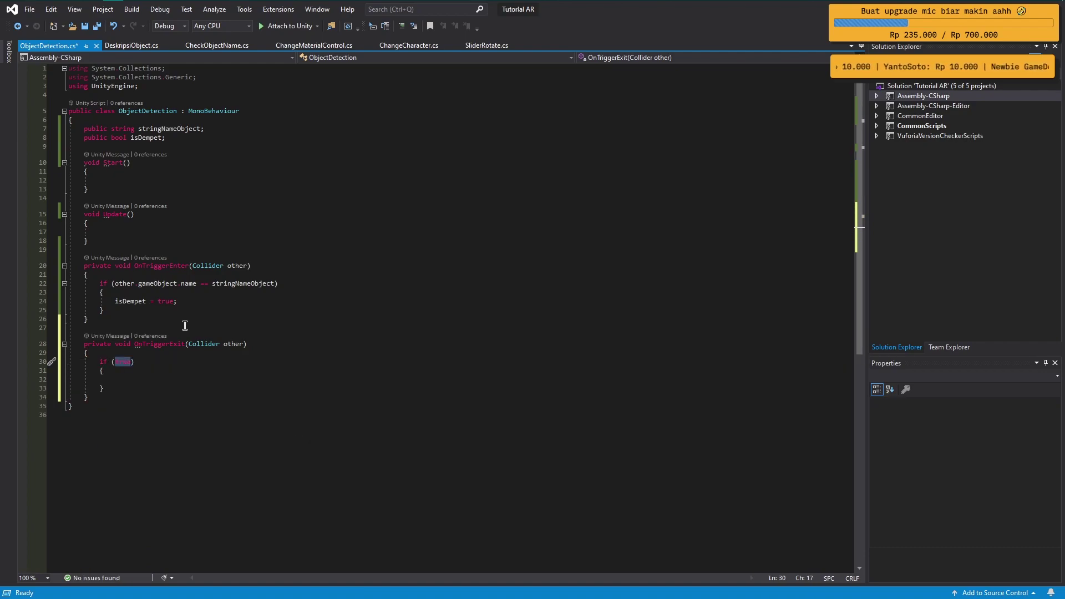
{"action": "type", "text": "other.ga"}
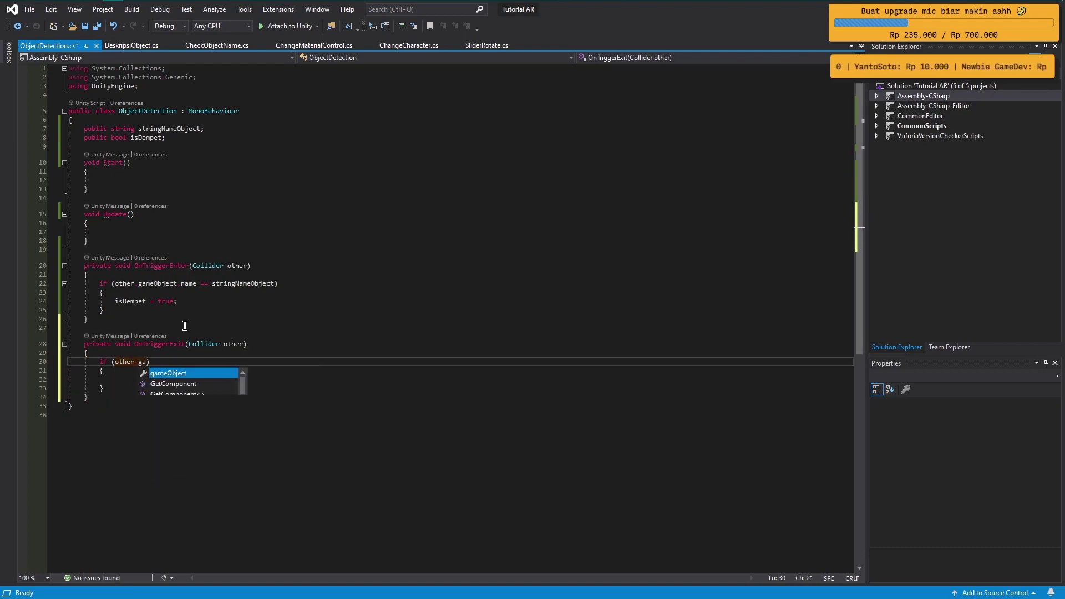
{"action": "key", "text": "Tab"}
{"action": "type", "text": ".name == "}
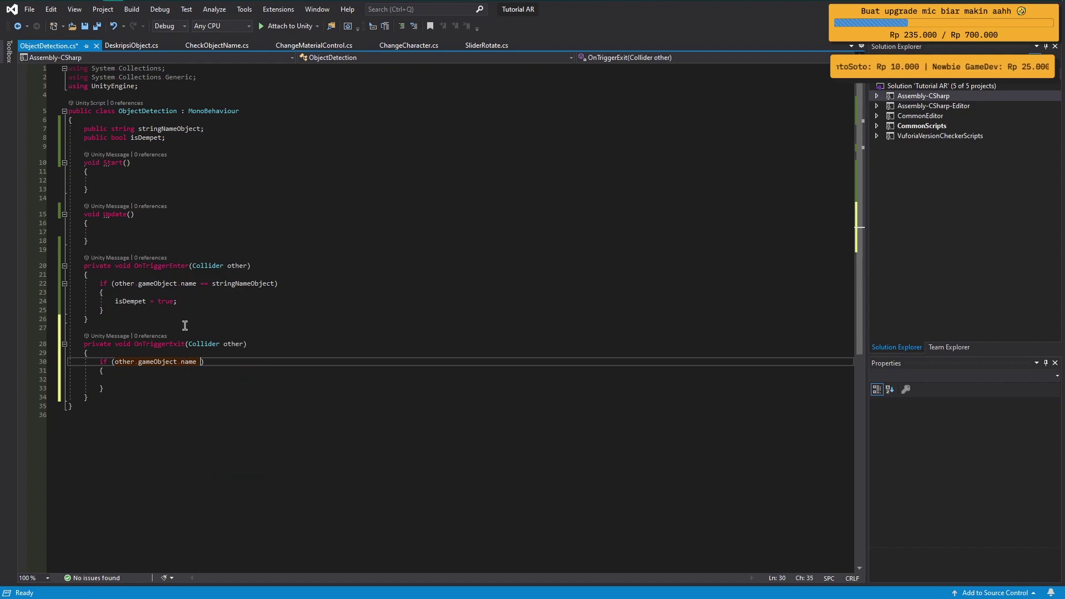
{"action": "type", "text": "stri"}
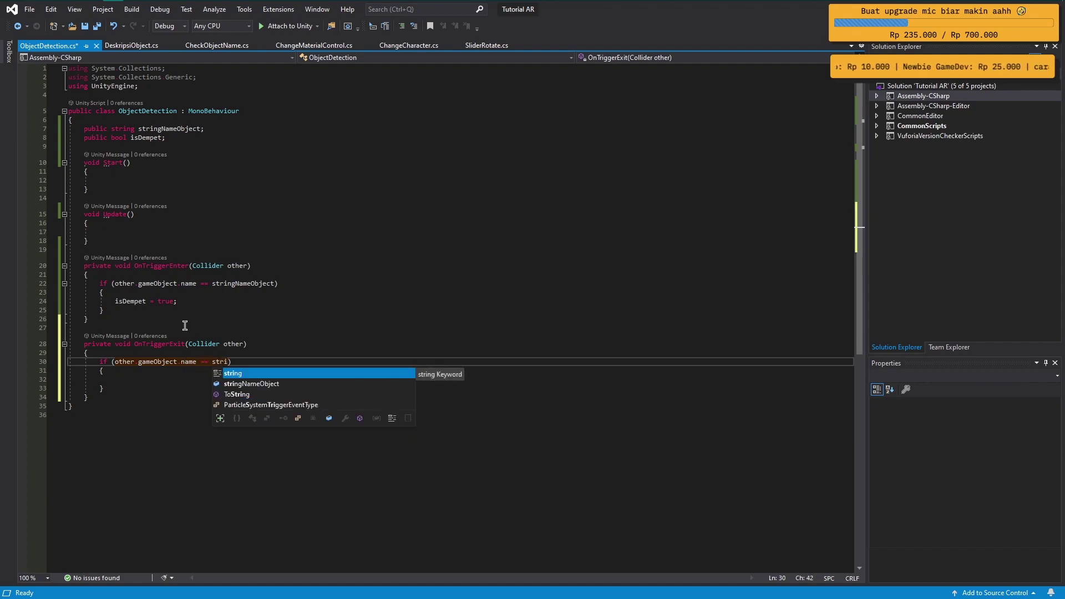
{"action": "key", "text": "Tab"}
{"action": "key", "text": "Down"}
{"action": "key", "text": "Down"}
{"action": "type", "text": "isd"}
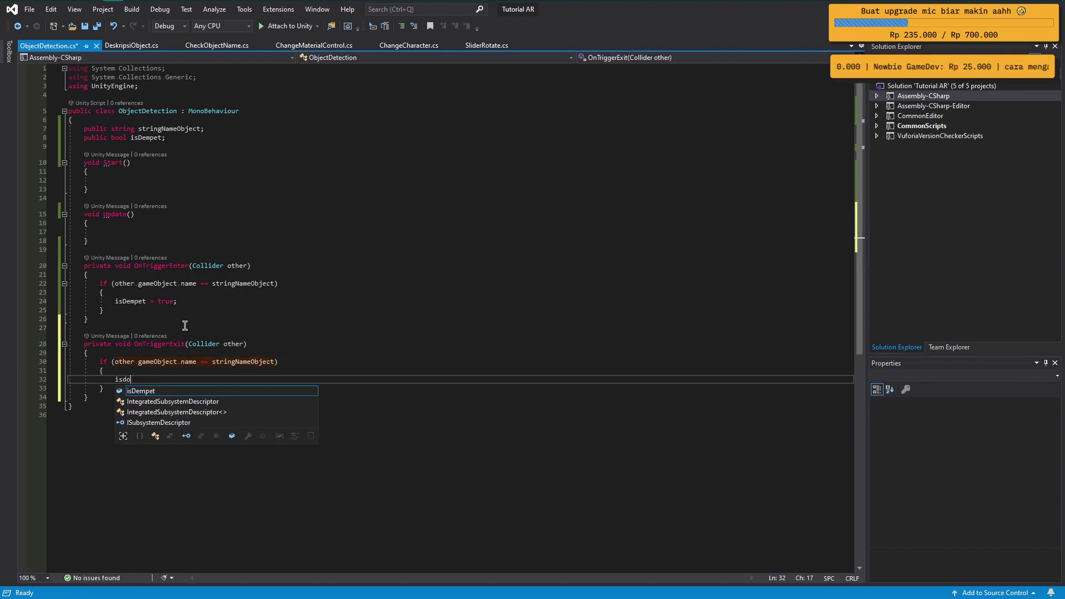
{"action": "type", "text": "o"}
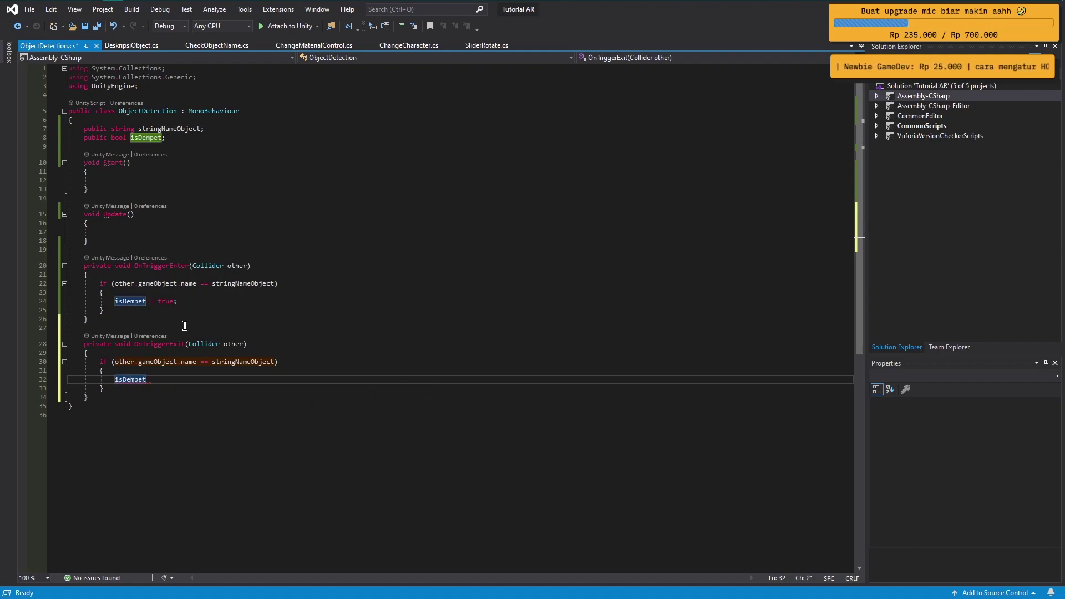
{"action": "type", "text": " false;"}
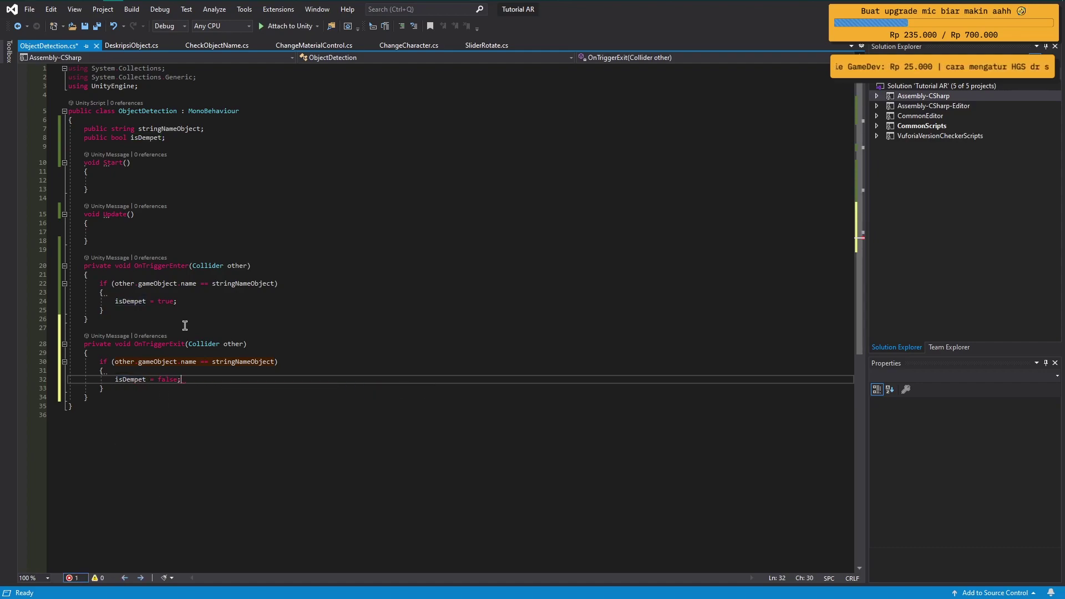
{"action": "key", "text": "ctrl+s"}
{"action": "mouse_move", "coordinate": [92, 5]}
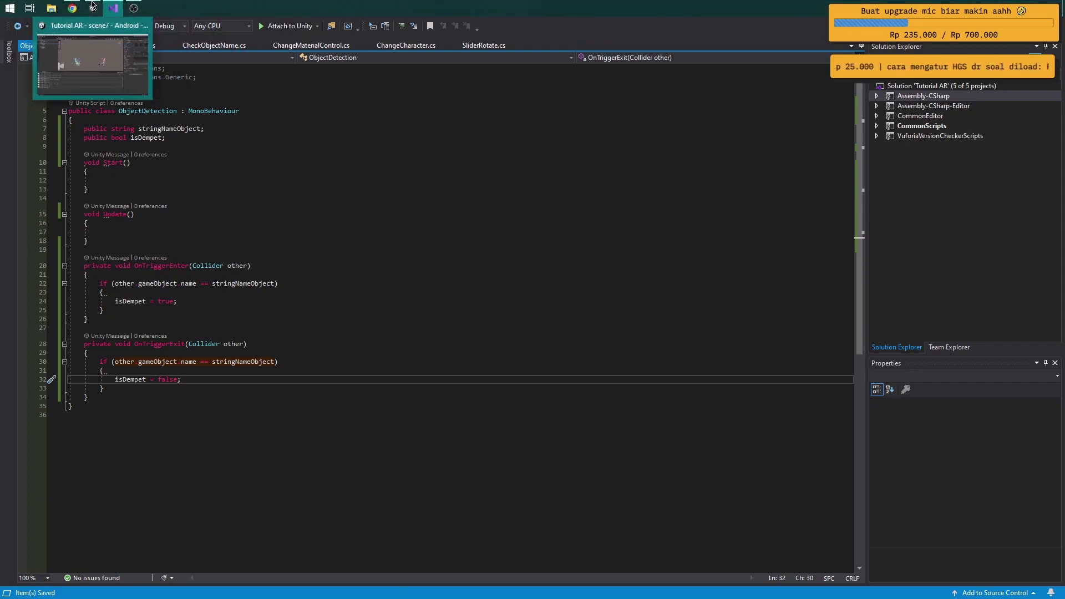
{"action": "left_click", "coordinate": [61, 62]}
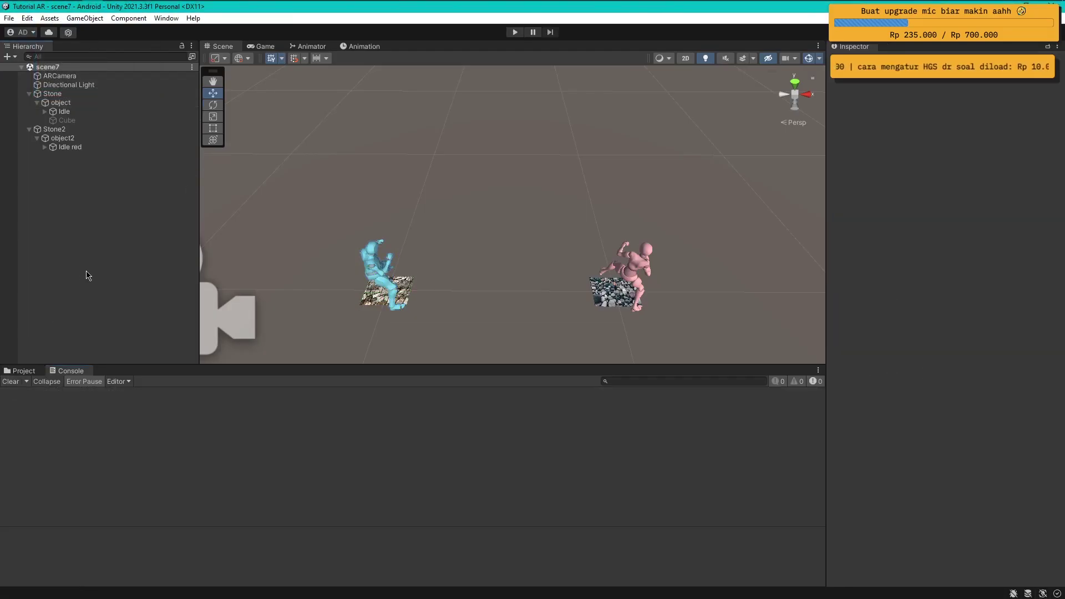
- Create a C# script via Create > C# Script in Assets/Script, named ObjectControl
{"action": "left_click", "coordinate": [31, 372]}
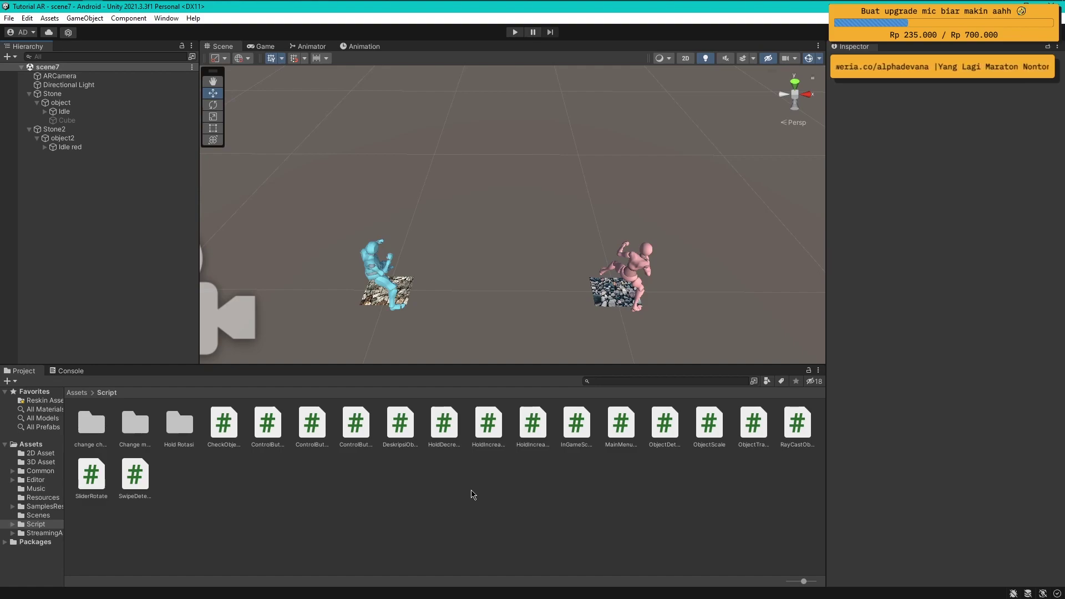
{"action": "left_click", "coordinate": [70, 370]}
{"action": "left_click", "coordinate": [23, 370]}
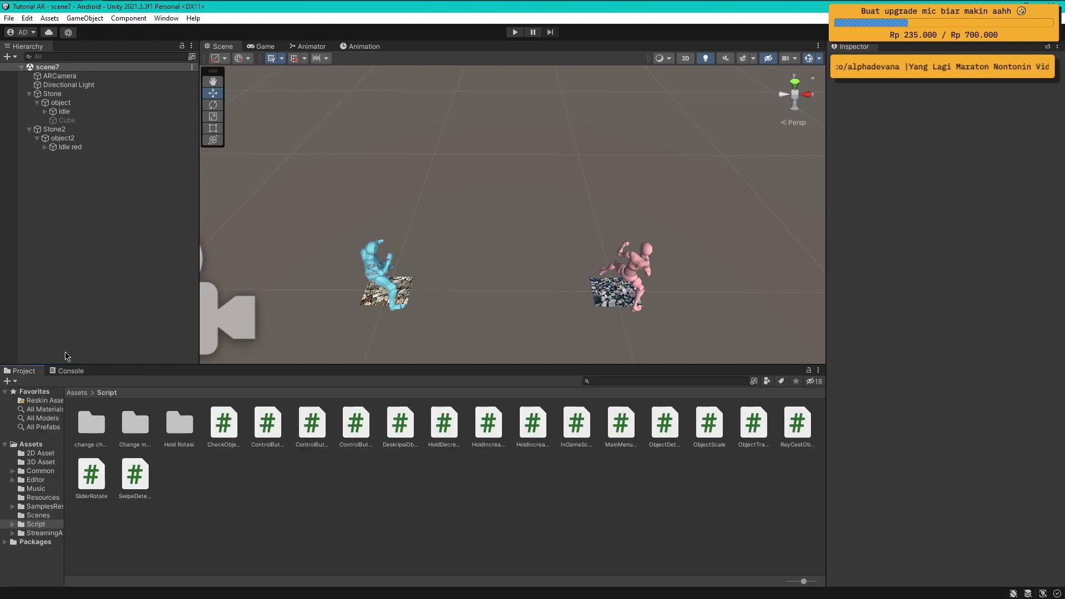
{"action": "right_click", "coordinate": [241, 481]}
{"action": "mouse_move", "coordinate": [299, 193]}
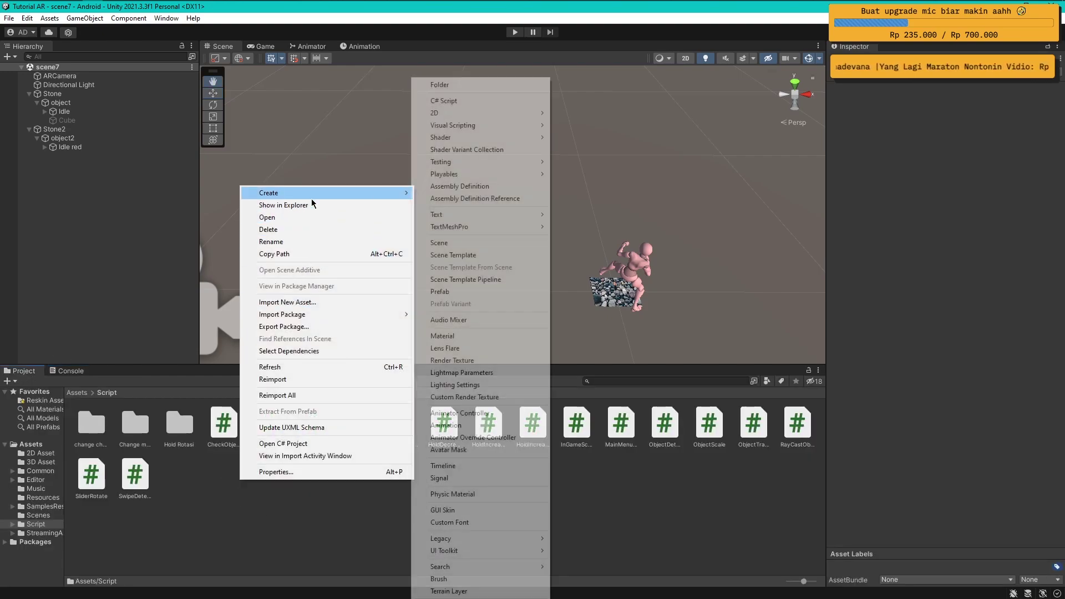
{"action": "left_click", "coordinate": [444, 101]}
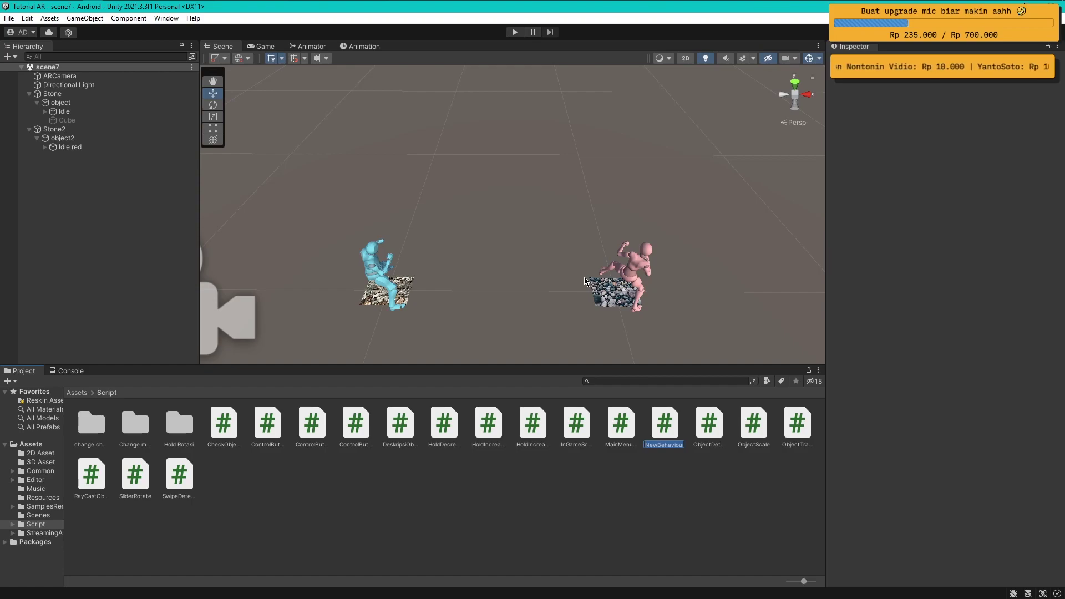
{"action": "type", "text": "Objec"}
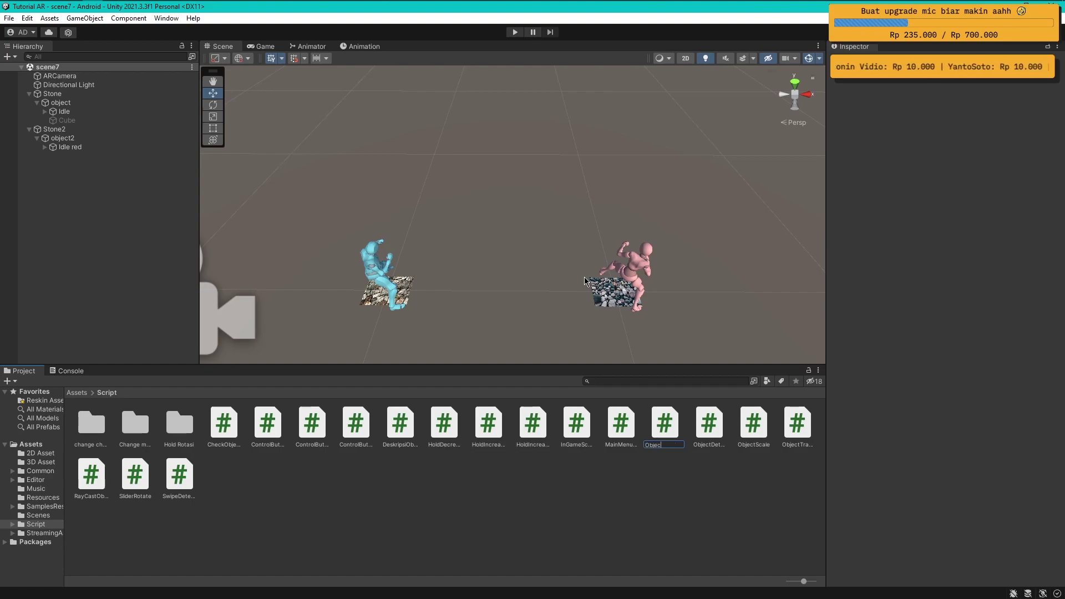
{"action": "type", "text": "tControl"}
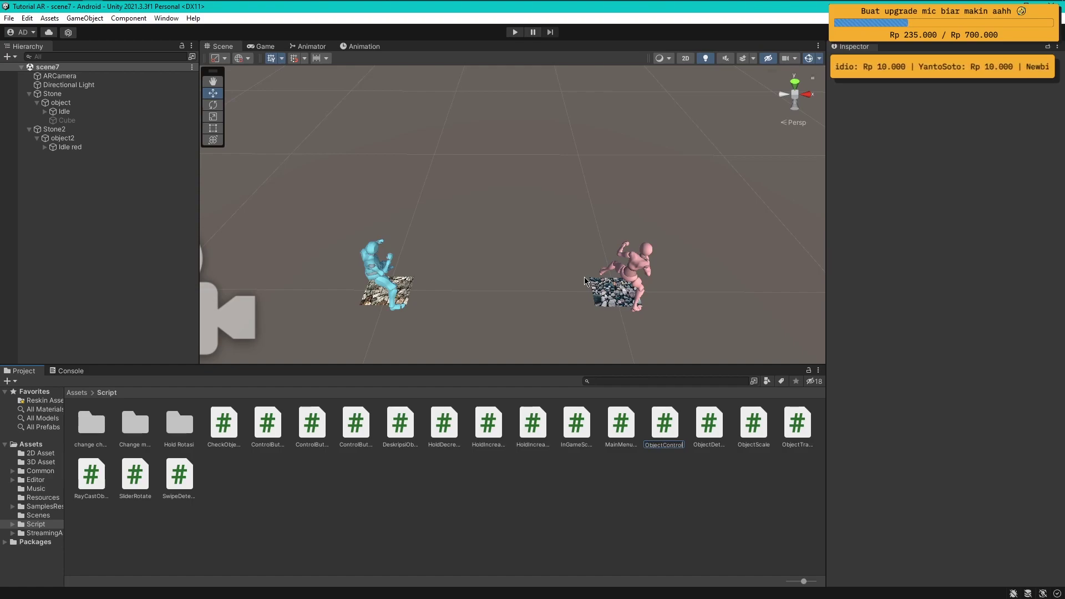
{"action": "key", "text": "Return"}
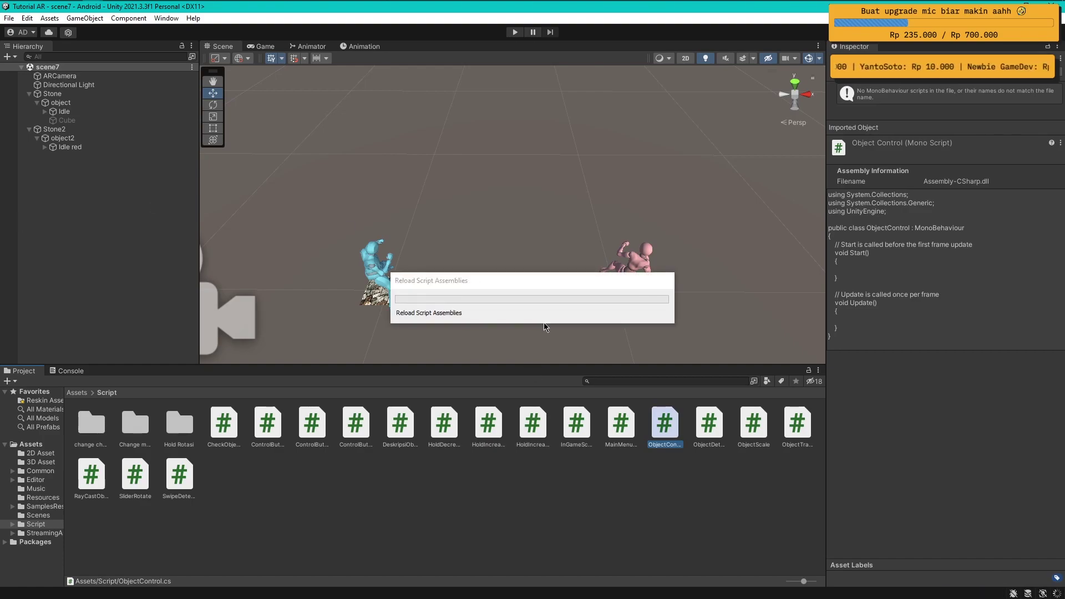
- Open ObjectControl.cs, delete both template comment lines, save, and glance at ObjectDetection.cs
{"action": "double_click", "coordinate": [663, 427]}
{"action": "left_click", "coordinate": [240, 185]}
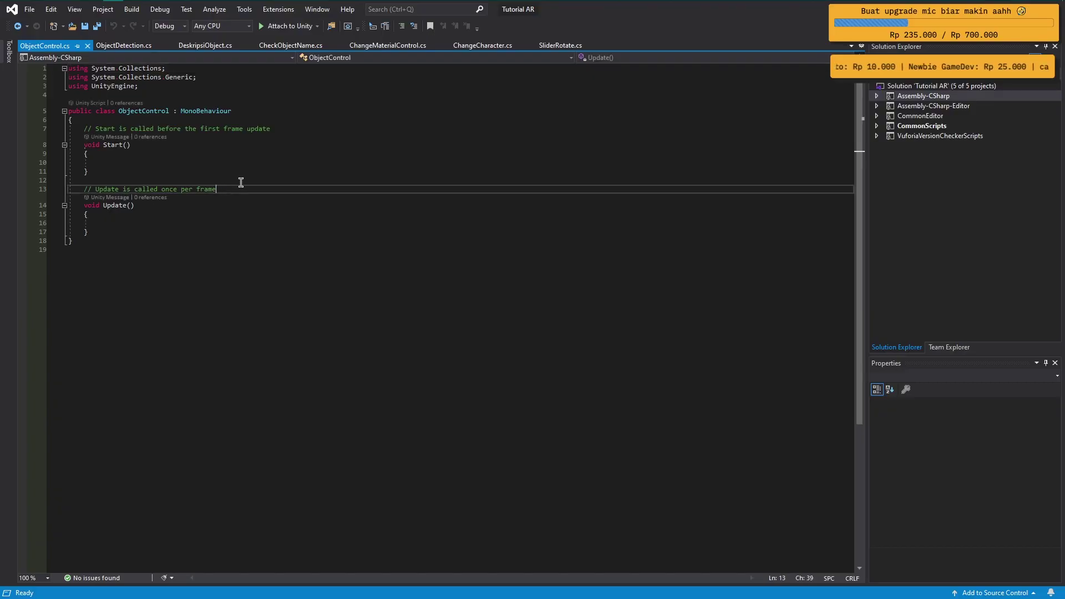
{"action": "key", "text": "ctrl+x"}
{"action": "left_click", "coordinate": [299, 128]}
{"action": "key", "text": "ctrl+x"}
{"action": "key", "text": "ctrl+s"}
{"action": "left_click", "coordinate": [120, 122]}
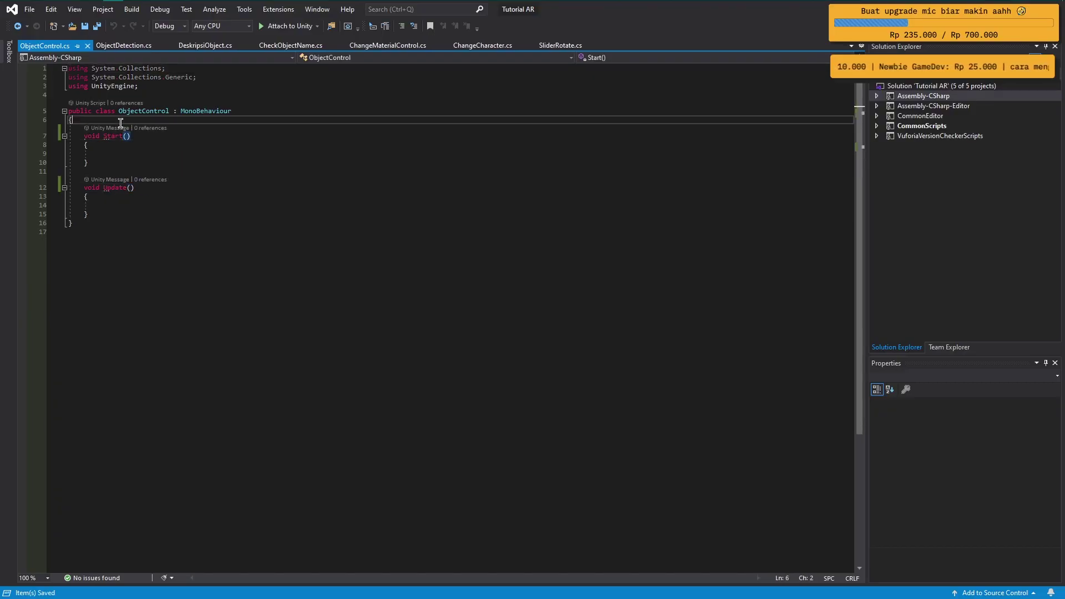
{"action": "left_click", "coordinate": [124, 46]}
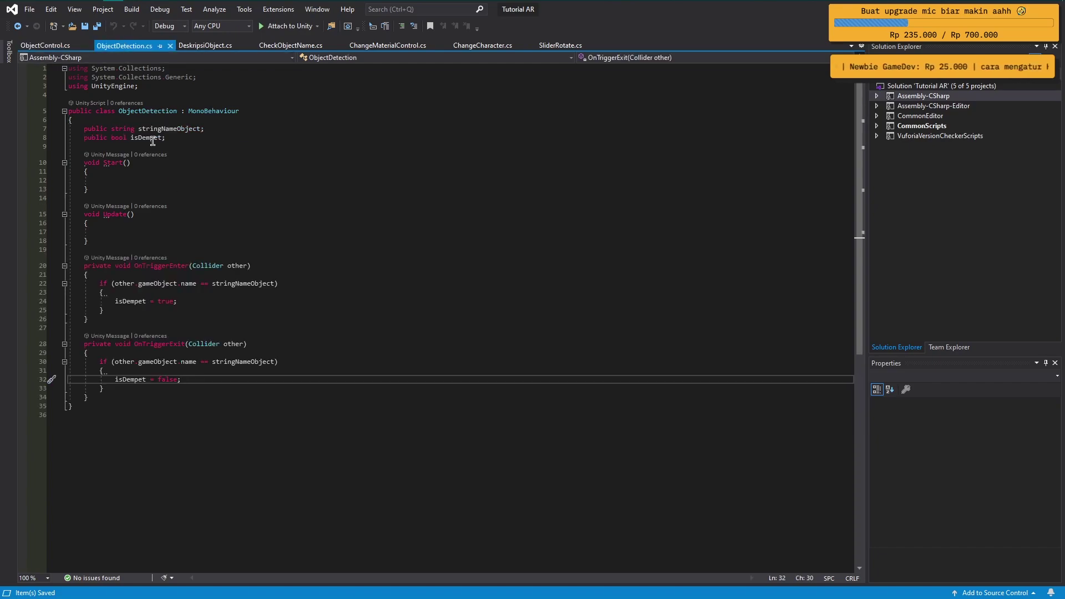
{"action": "left_click", "coordinate": [56, 46]}
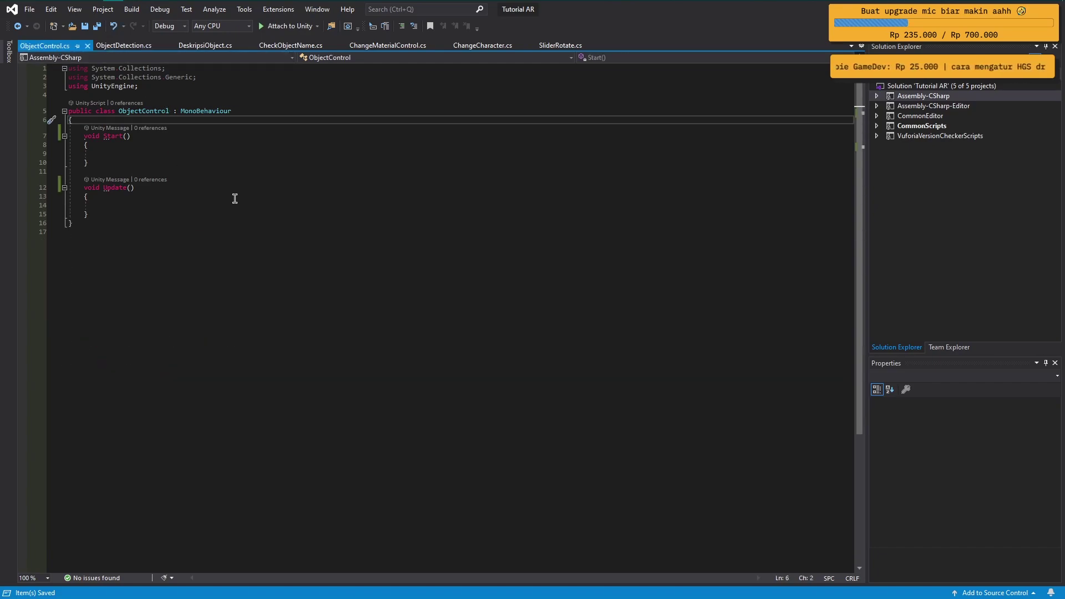
- Declare 'public ObjectDetection[] objectDetections;' inside the ObjectControl class
{"action": "key", "text": "Return"}
{"action": "key", "text": "Return"}
{"action": "key", "text": "Up"}
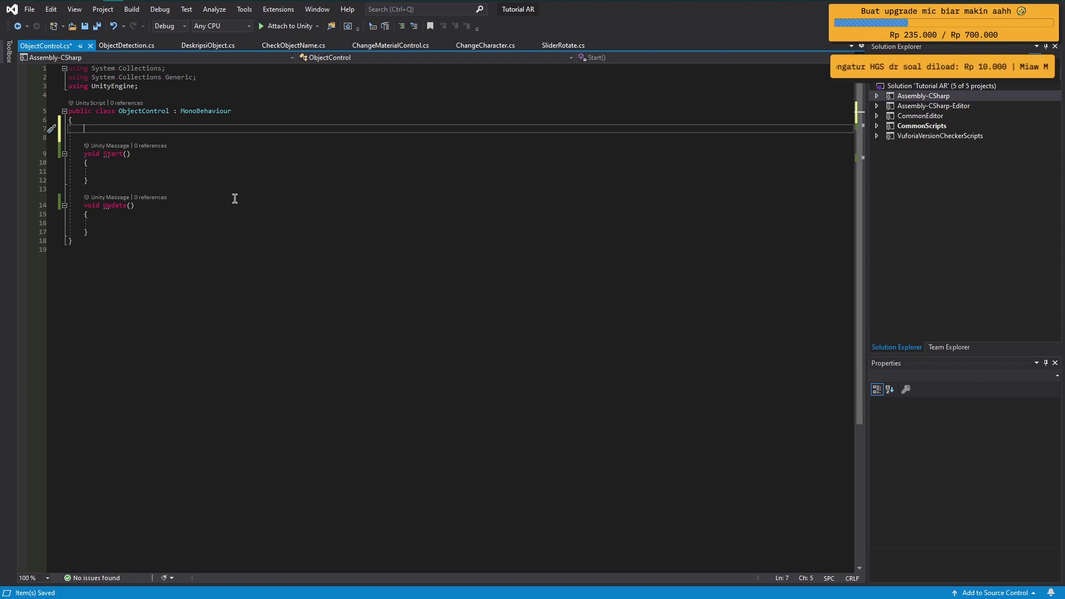
{"action": "type", "text": "public ob"}
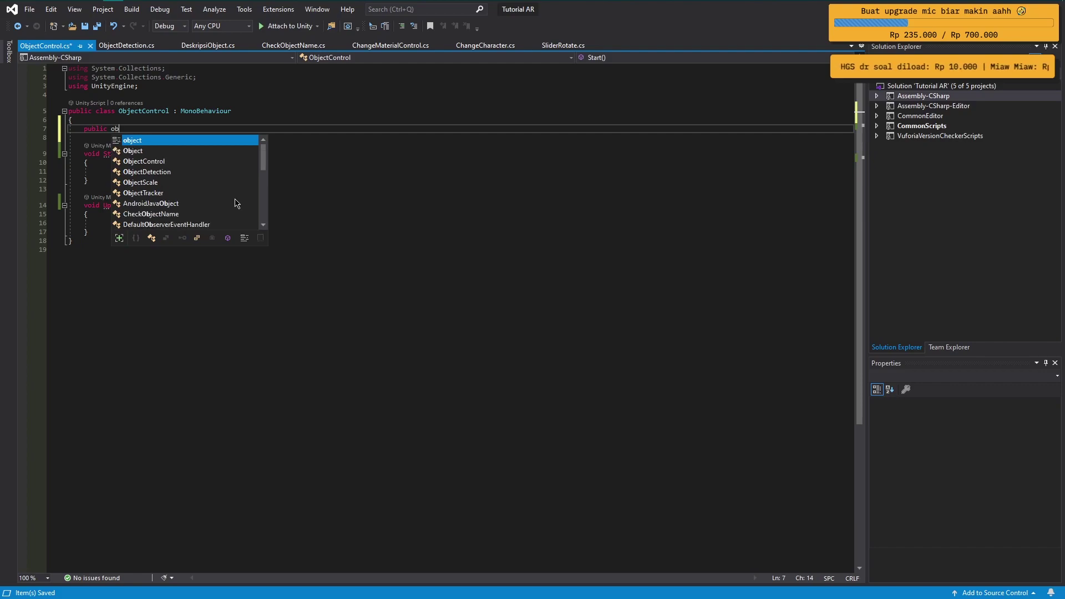
{"action": "type", "text": "jec"}
{"action": "key", "text": "Down"}
{"action": "key", "text": "Down"}
{"action": "key", "text": "Down"}
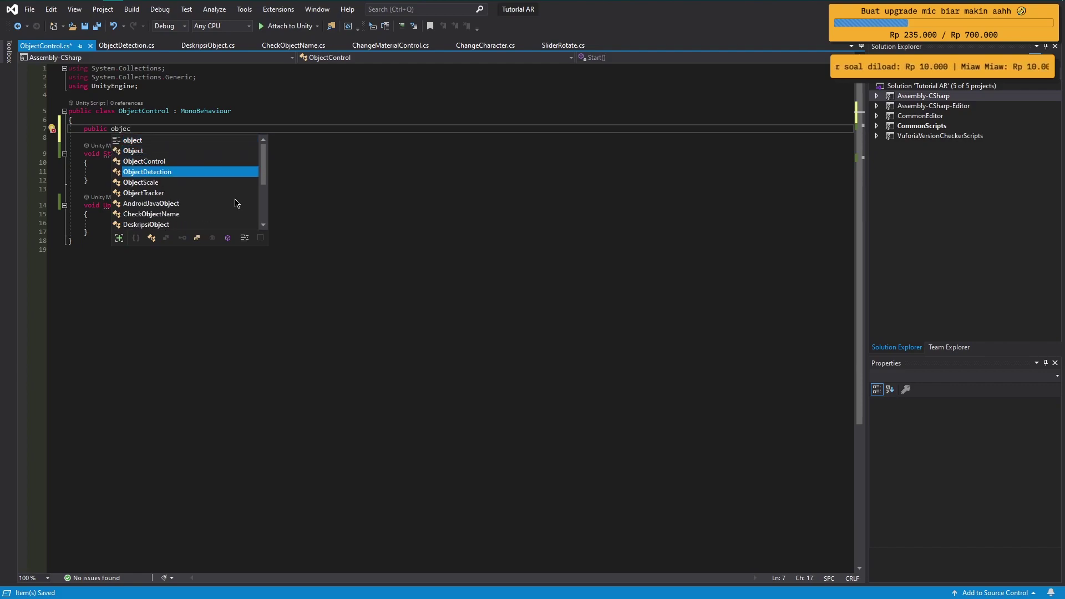
{"action": "key", "text": "Tab"}
{"action": "type", "text": "[]"}
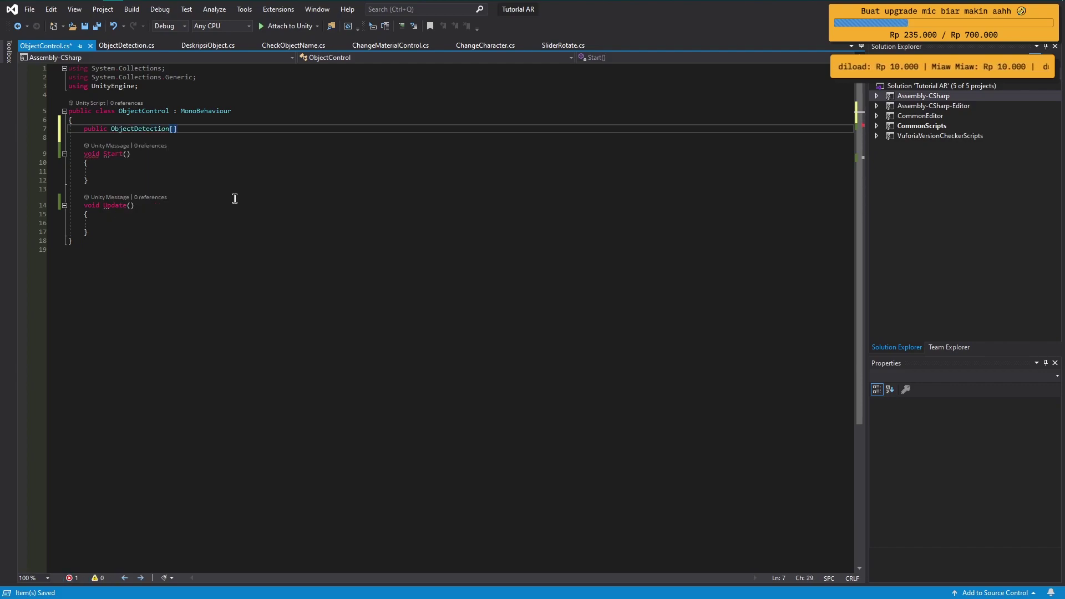
{"action": "type", "text": " obj"}
{"action": "key", "text": "Tab"}
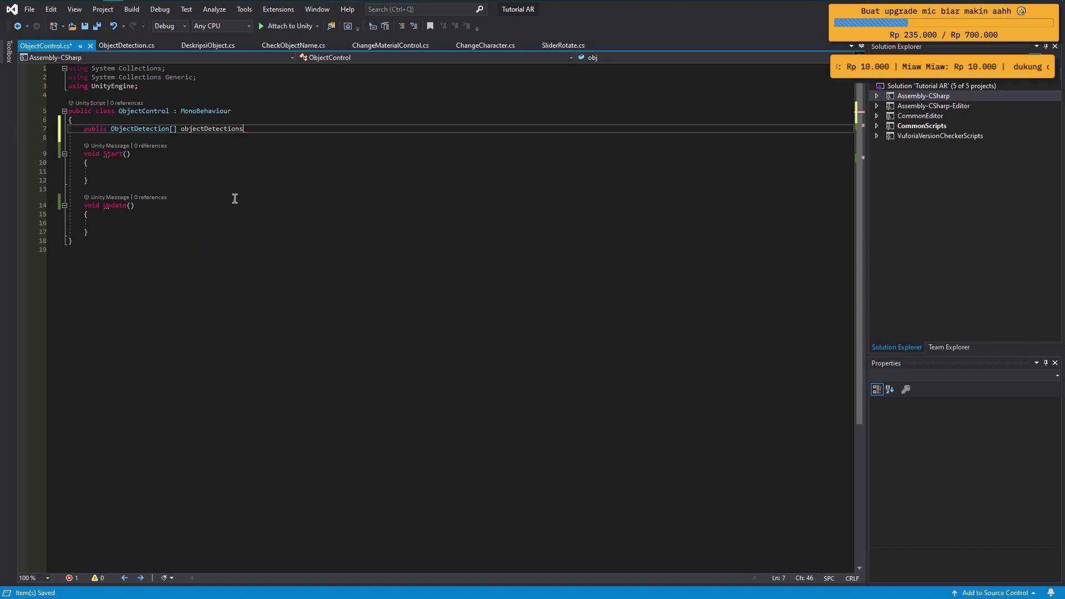
{"action": "type", "text": ";"}
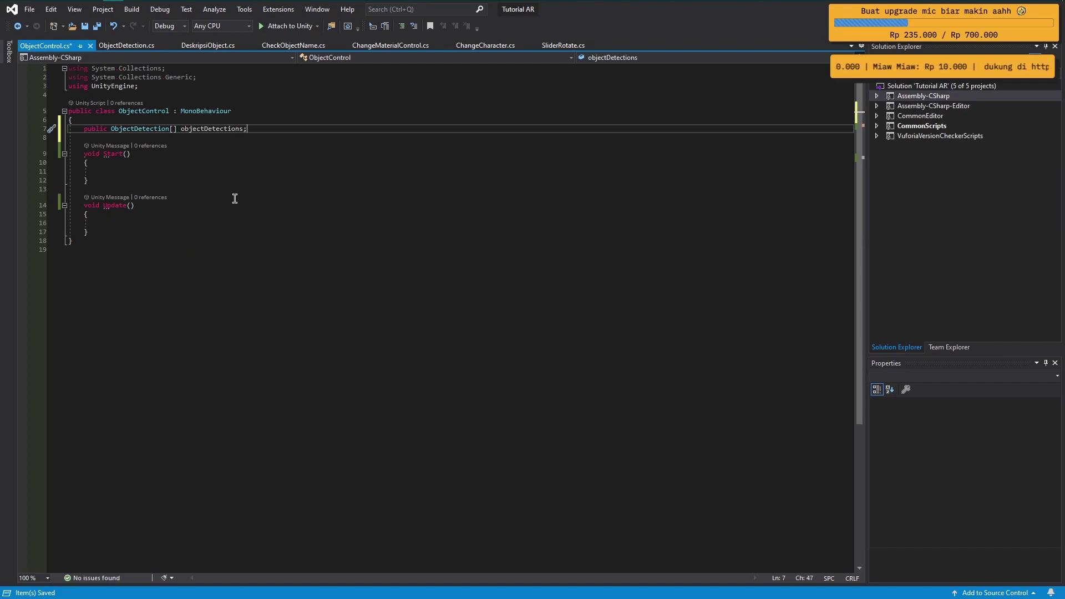
- Add 'public GameObject newObject;' commented 'object baru yang ditampilkan'
{"action": "key", "text": "Return"}
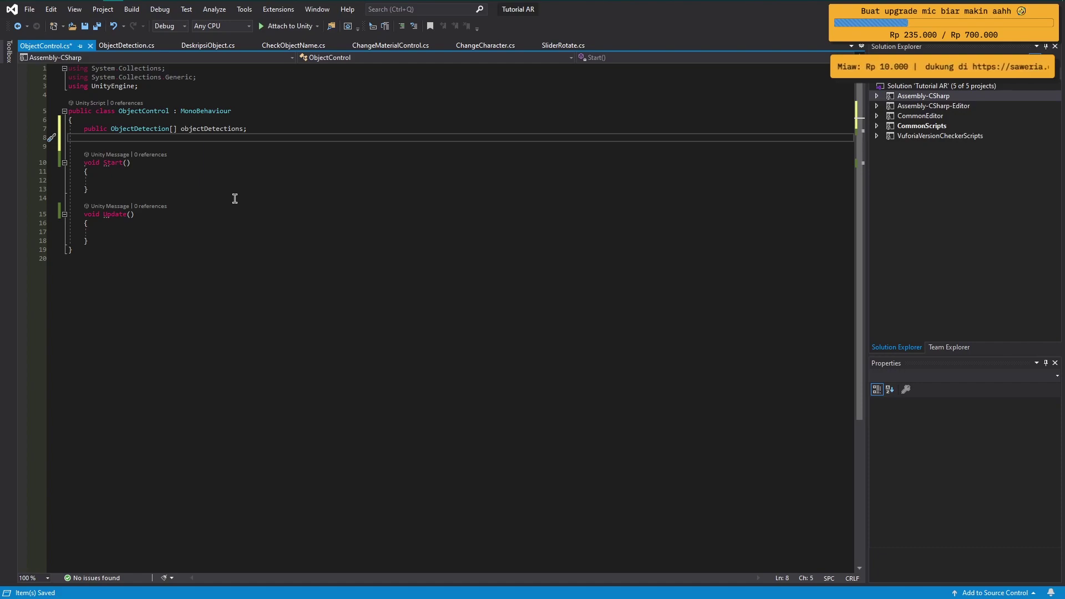
{"action": "type", "text": "public "}
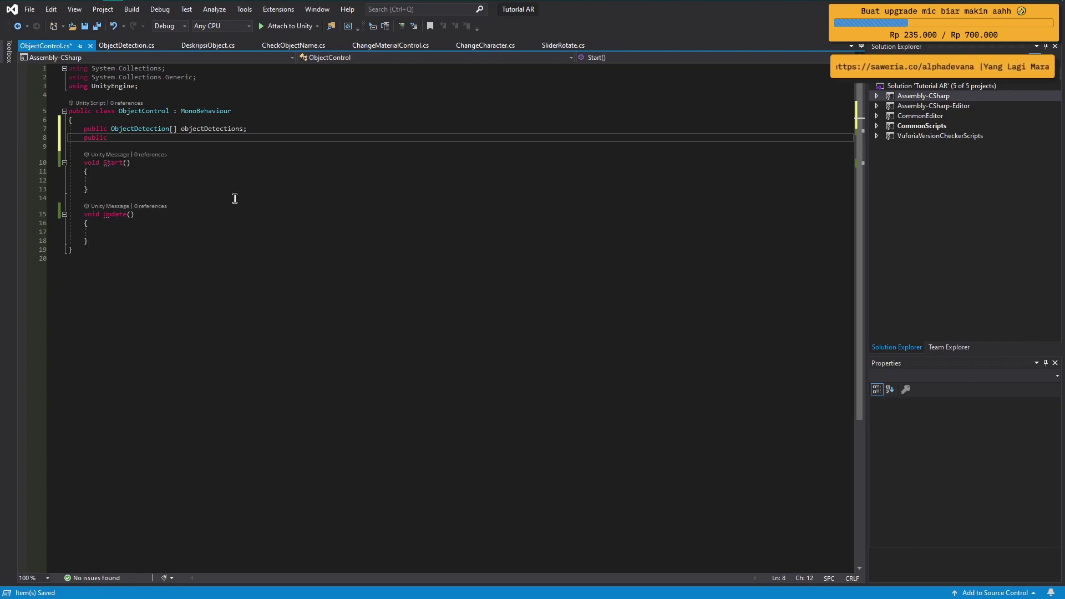
{"action": "type", "text": "GameObject "}
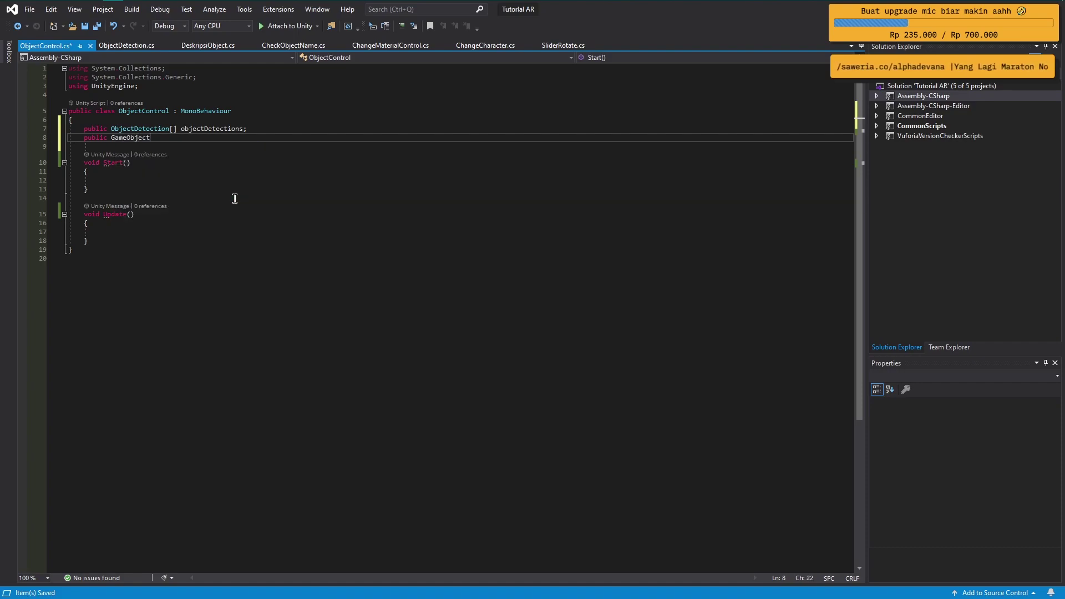
{"action": "type", "text": "newObject"}
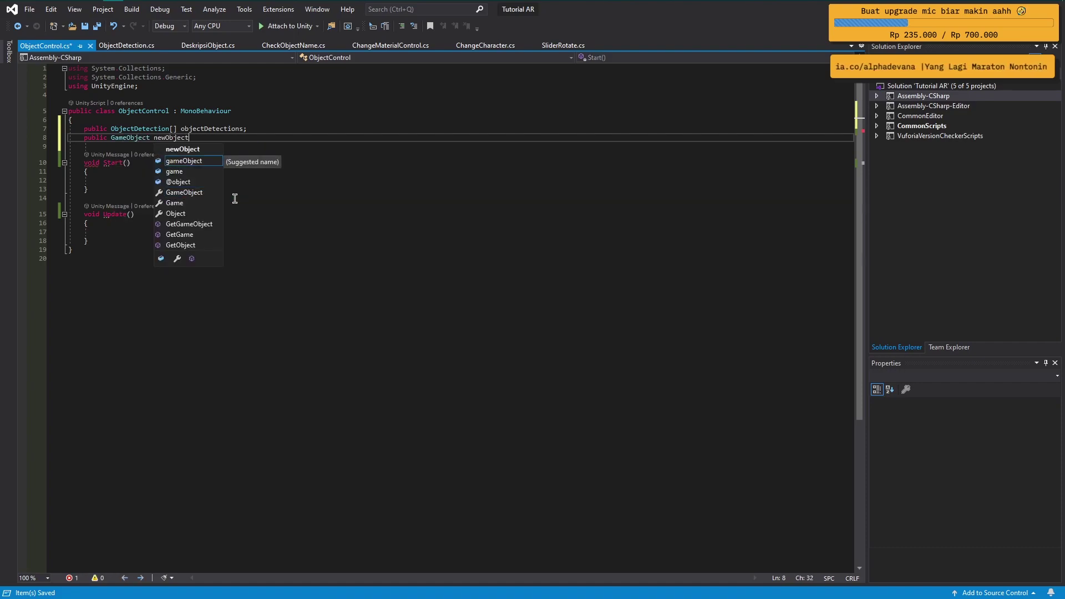
{"action": "type", "text": ";"}
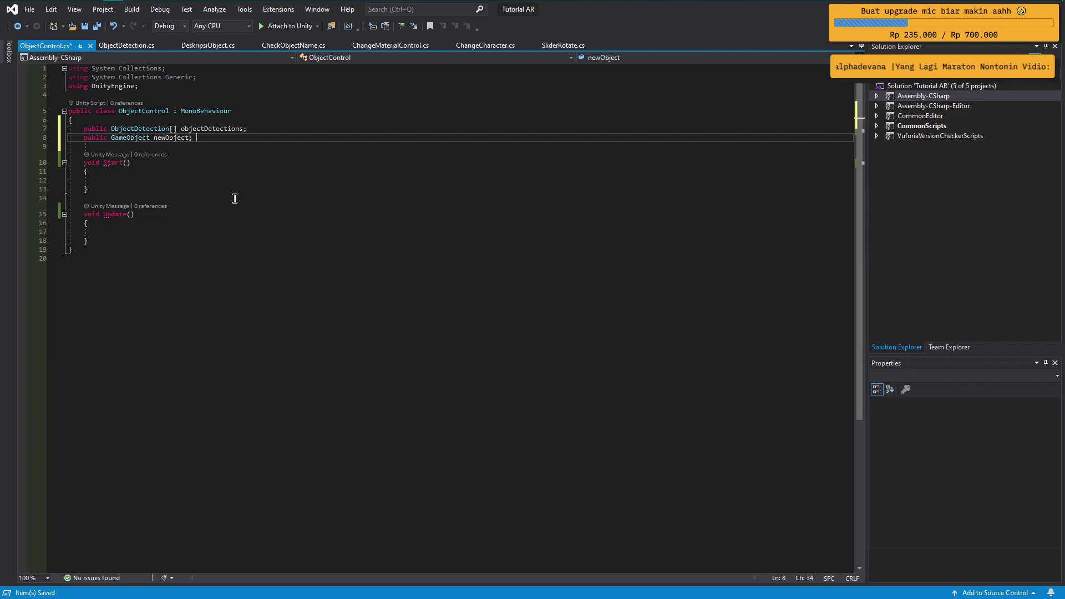
{"action": "type", "text": " //object baru "}
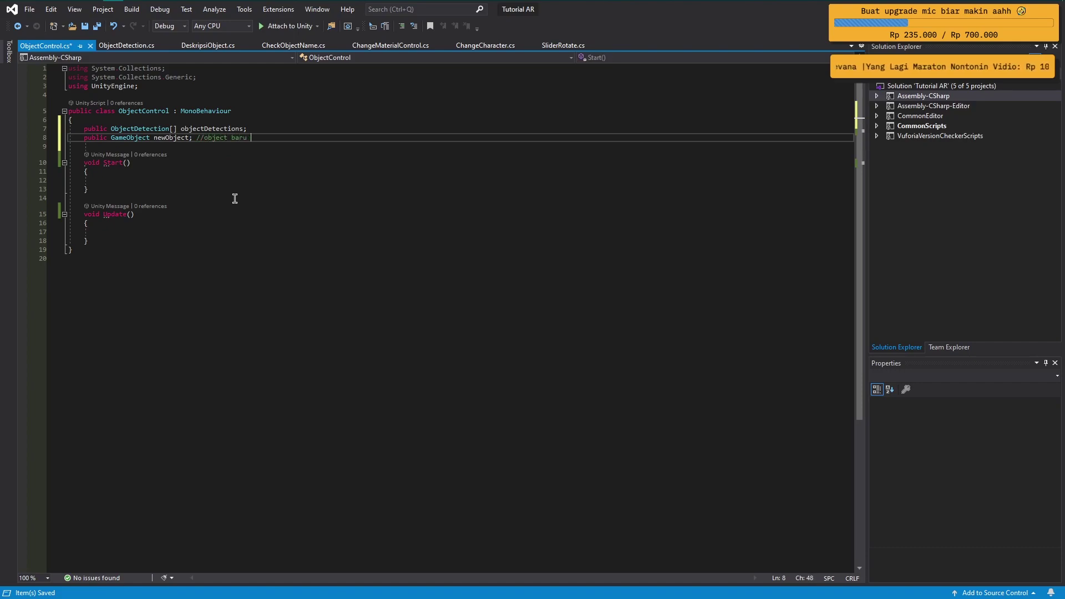
{"action": "type", "text": "yang ditampilkan"}
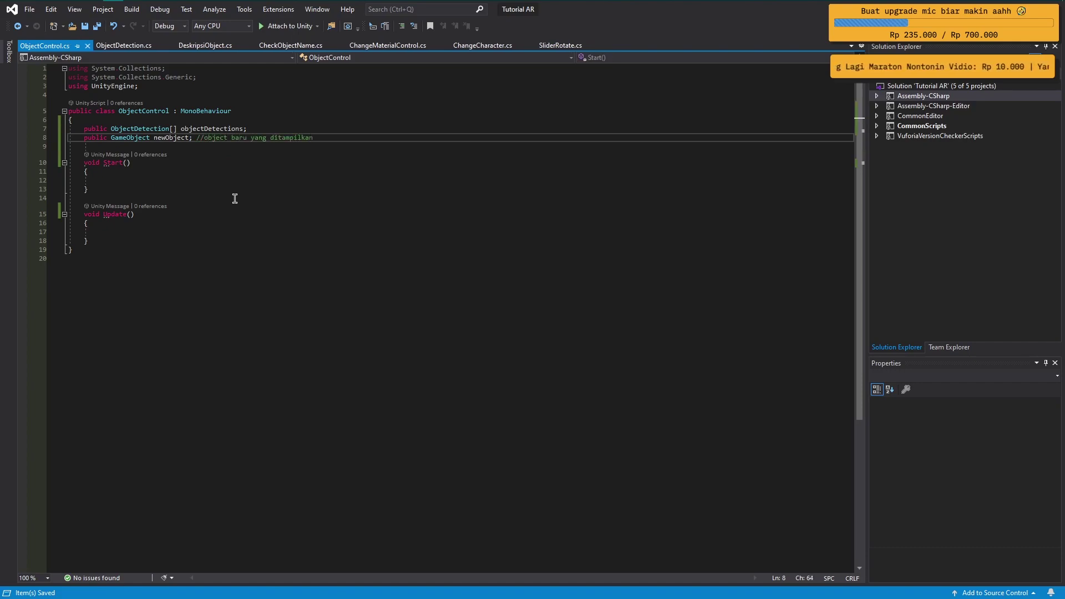
{"action": "key", "text": "Return"}
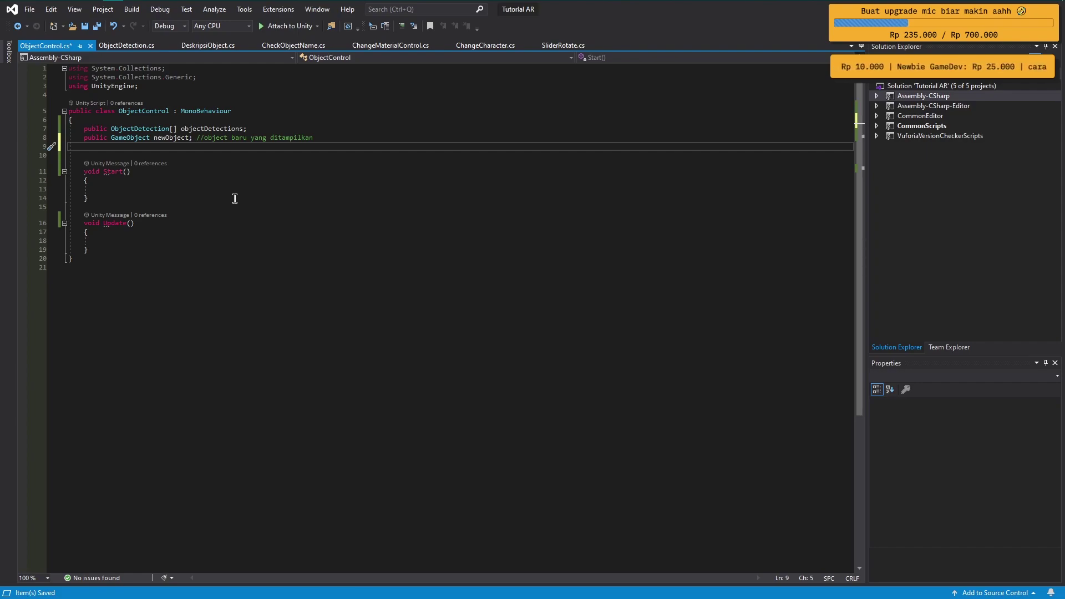
- Declare objectNonactive commented 'object yang ingin dimatikan' and add a blank line after Update
{"action": "type", "text": "public game "}
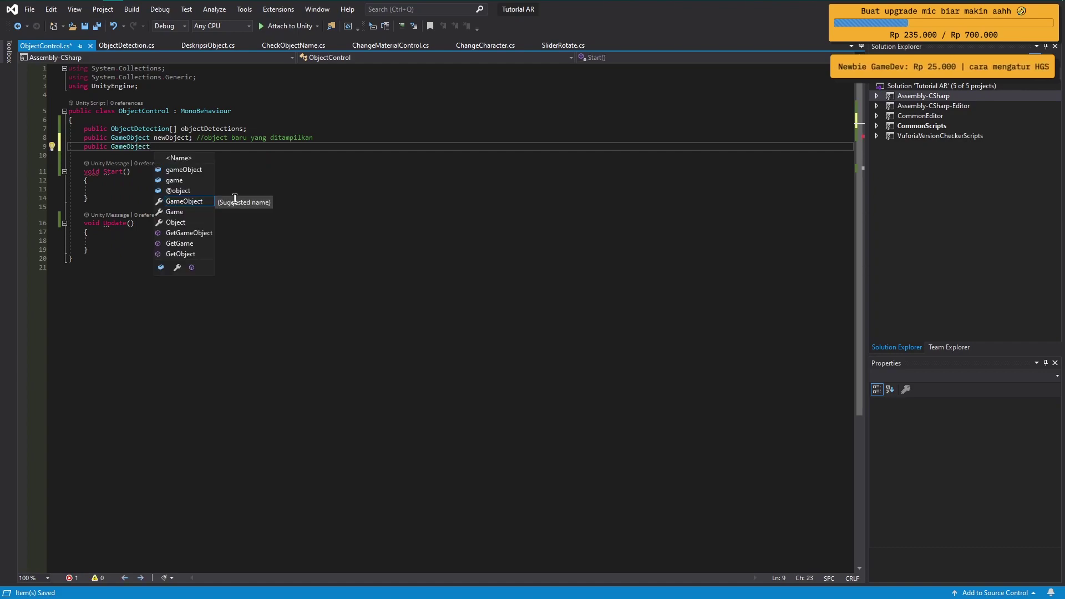
{"action": "type", "text": "object"}
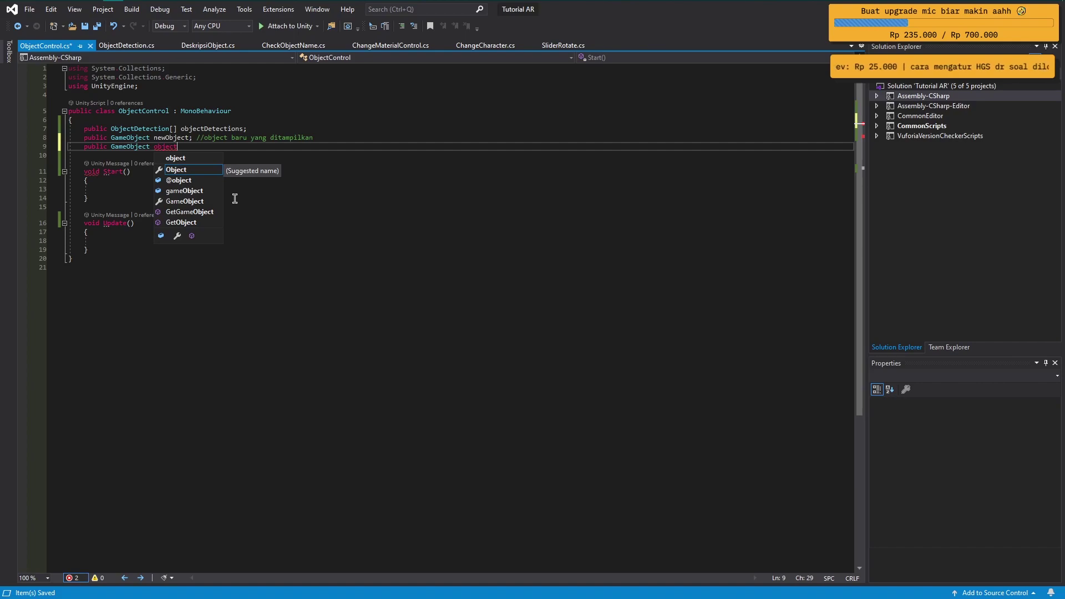
{"action": "type", "text": "Nonactive"}
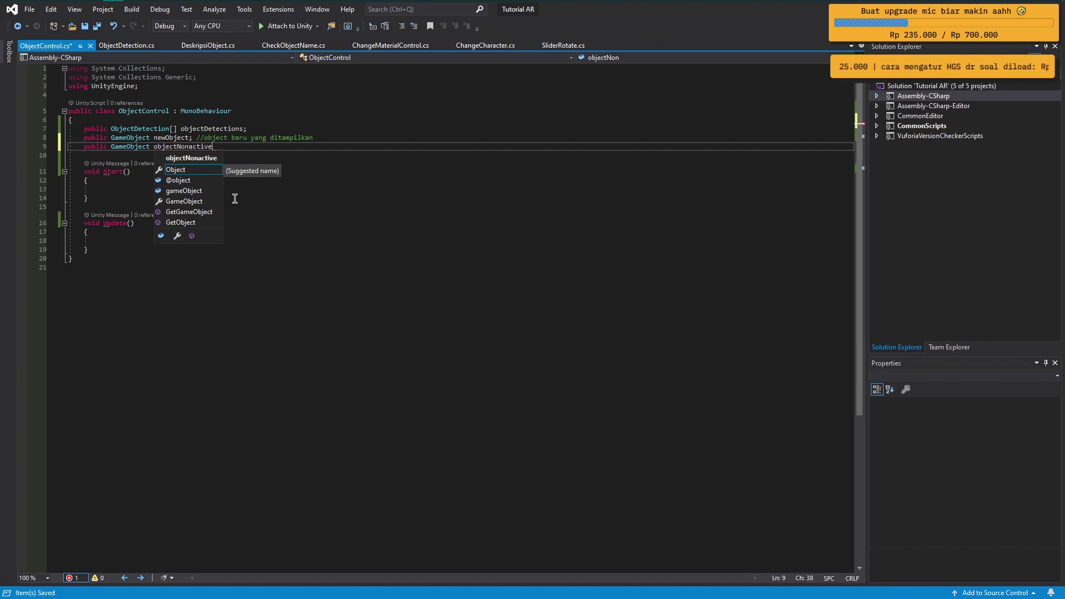
{"action": "type", "text": "; //"}
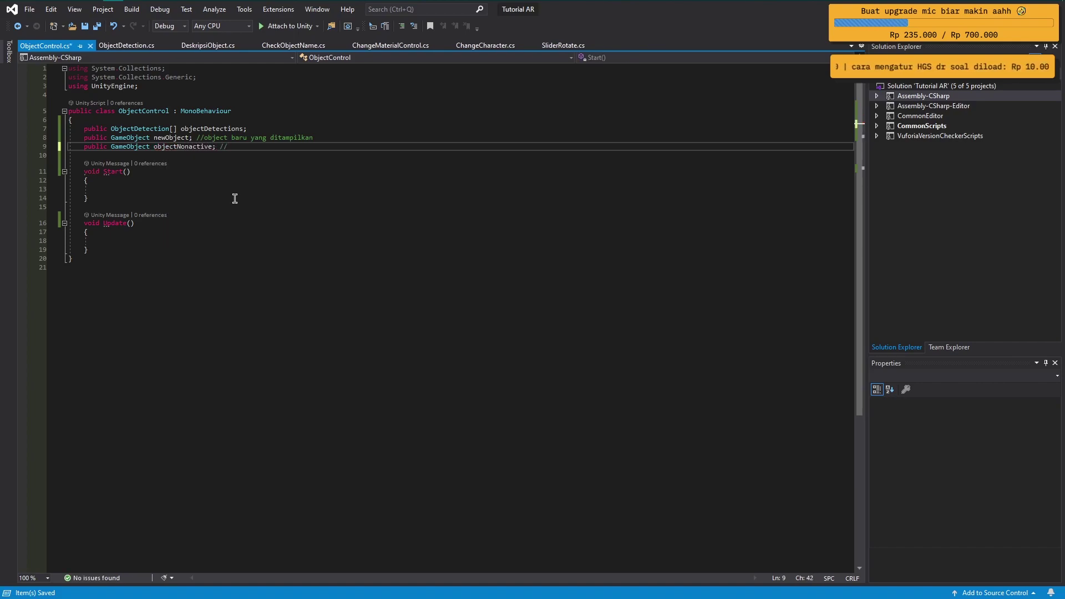
{"action": "type", "text": "object yang i"}
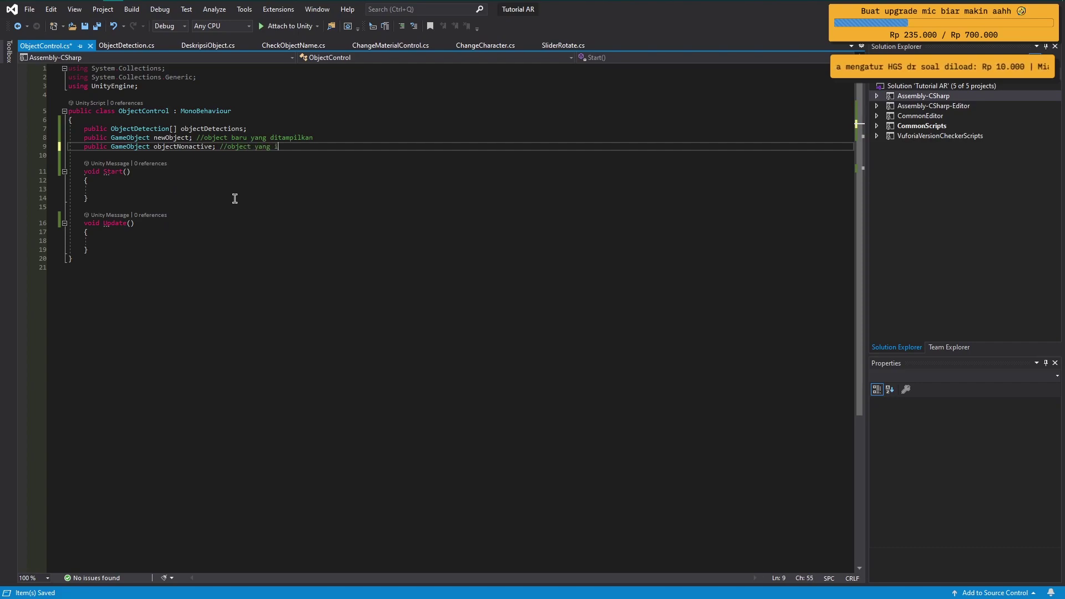
{"action": "type", "text": "ngin dinon"}
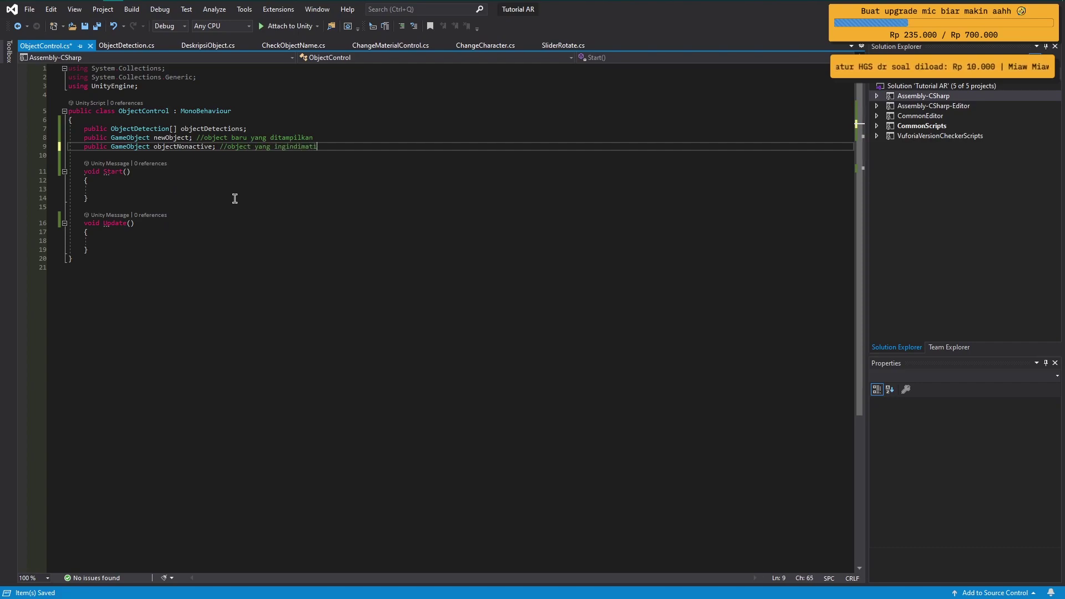
{"action": "key", "text": "BackSpace"}
{"action": "key", "text": "BackSpace"}
{"action": "key", "text": "BackSpace"}
{"action": "key", "text": "BackSpace"}
{"action": "key", "text": "BackSpace"}
{"action": "key", "text": "BackSpace"}
{"action": "type", "text": "dima"}
{"action": "key", "text": "BackSpace"}
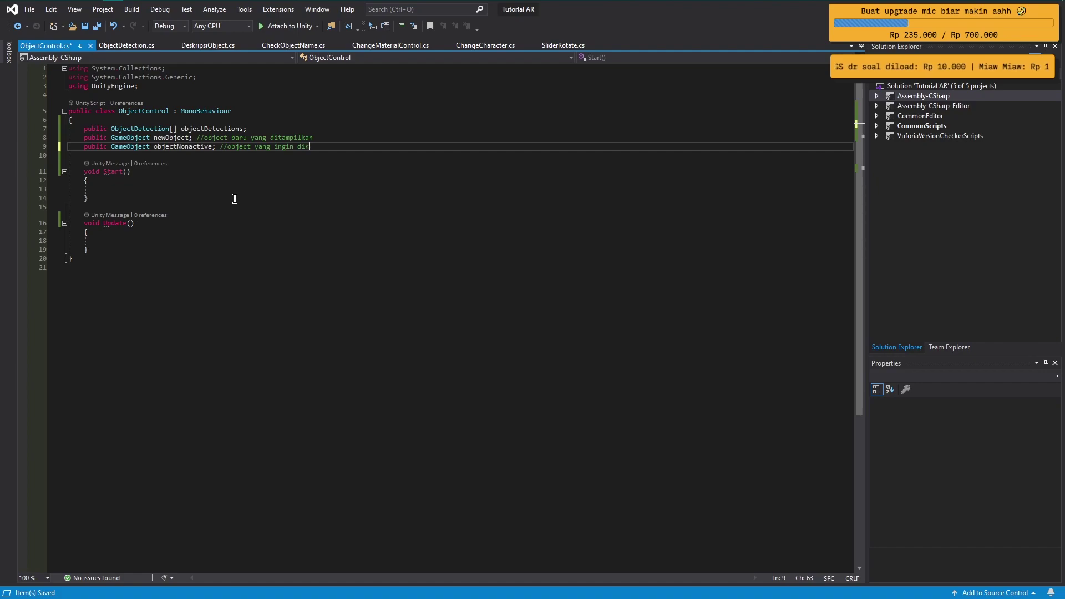
{"action": "key", "text": "BackSpace"}
{"action": "type", "text": "matikan"}
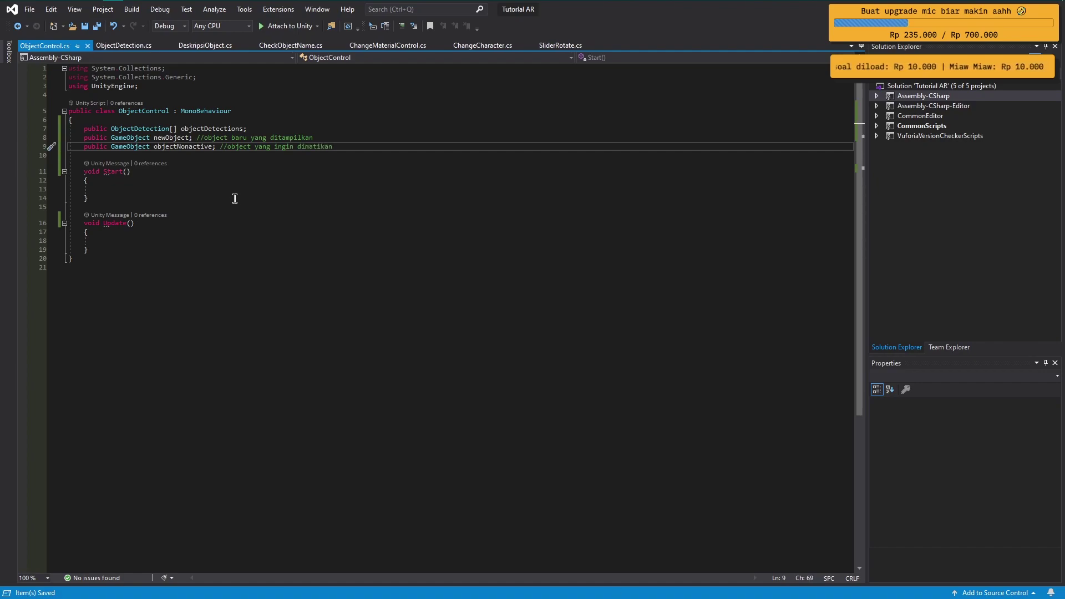
{"action": "left_click", "coordinate": [111, 249]}
{"action": "key", "text": "Return"}
{"action": "key", "text": "Return"}
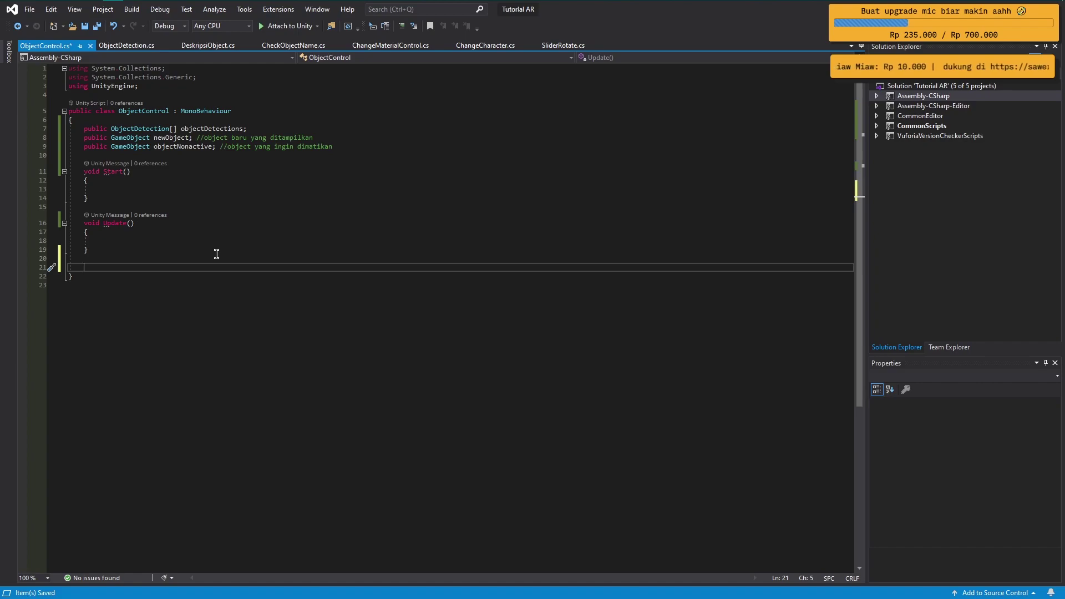
- Declare the IsAllDempet() method with an empty brace body
{"action": "type", "text": "void b"}
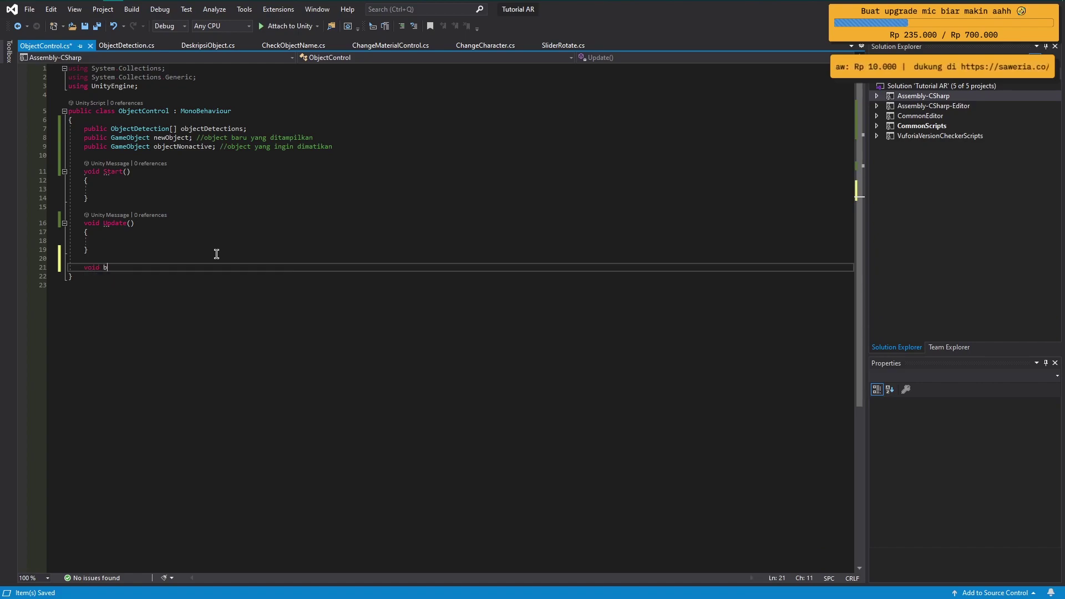
{"action": "type", "text": "ool "}
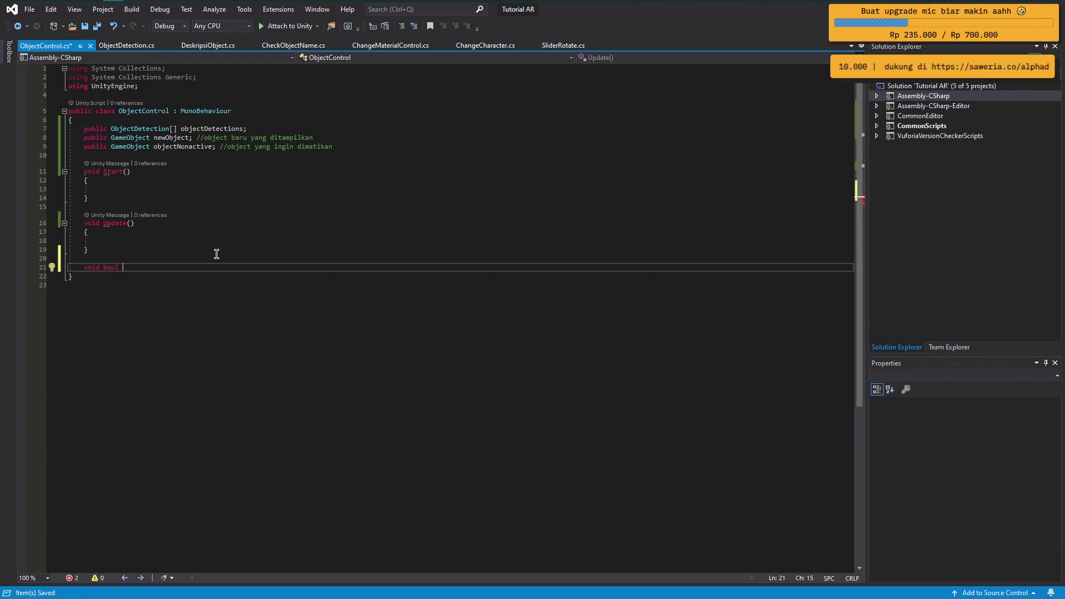
{"action": "type", "text": "Is"}
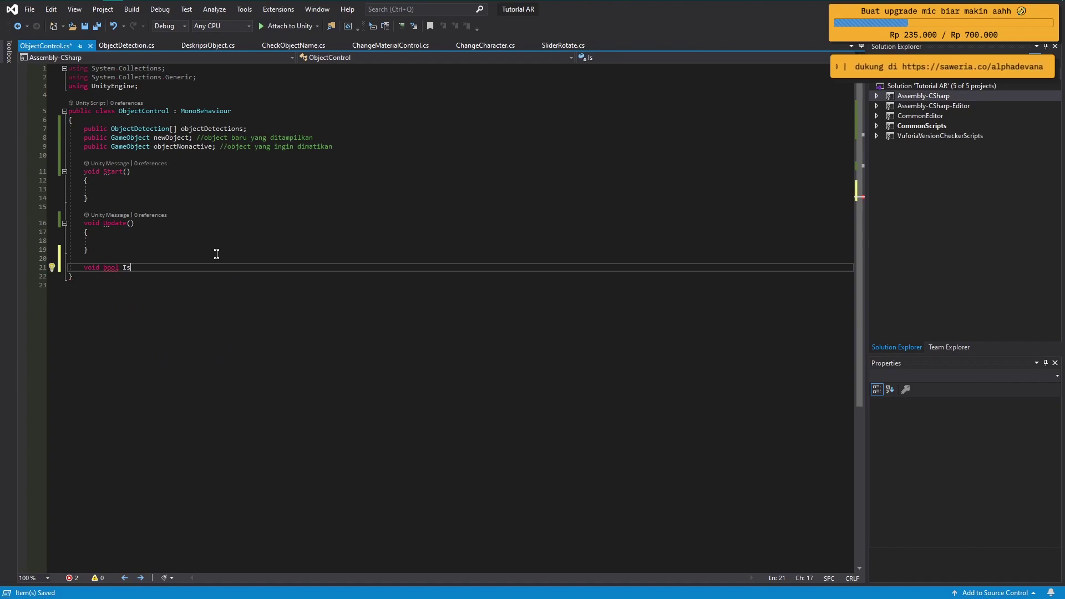
{"action": "type", "text": "AllT"}
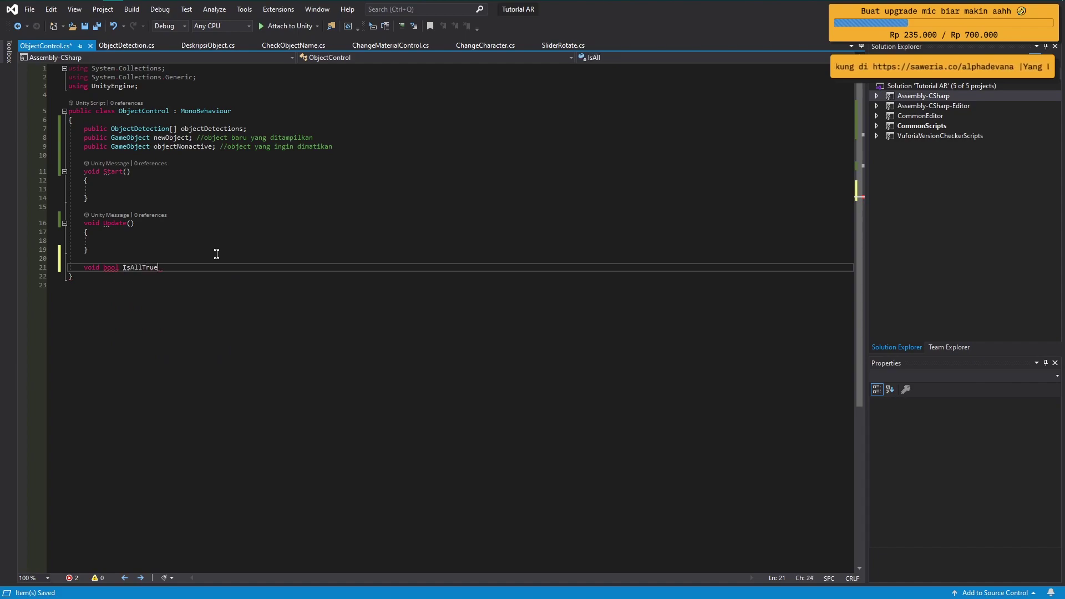
{"action": "key", "text": "BackSpace"}
{"action": "type", "text": "De"}
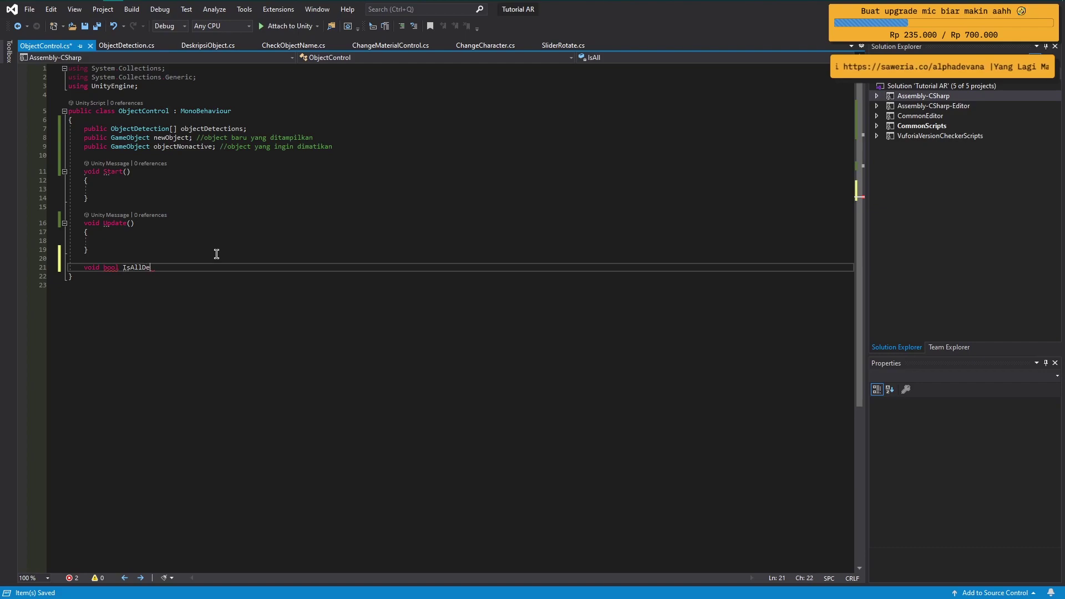
{"action": "type", "text": "mpet()"}
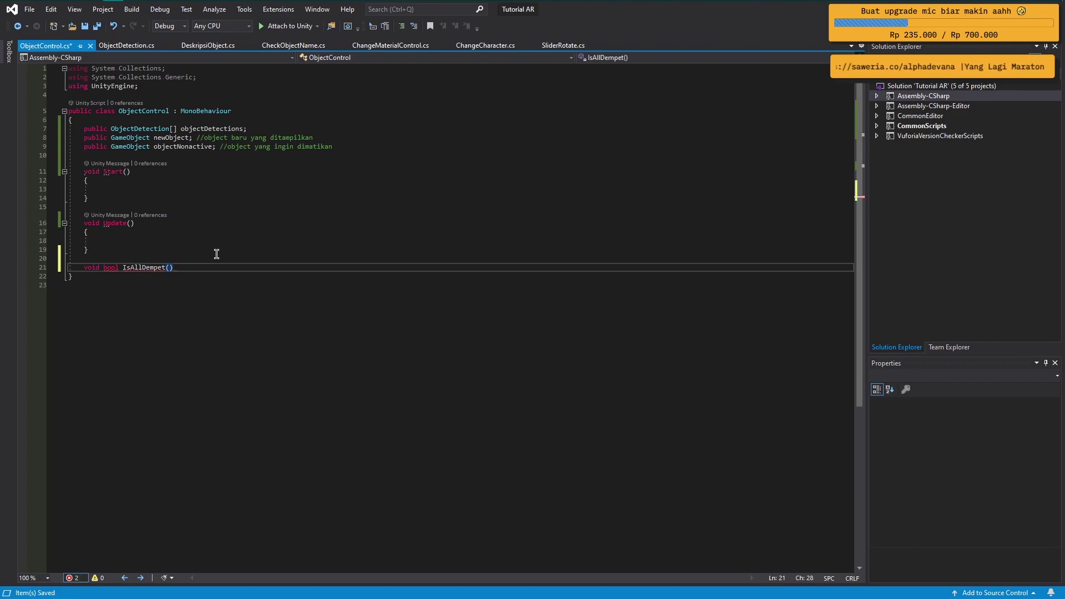
{"action": "key", "text": "Return"}
{"action": "type", "text": "{"}
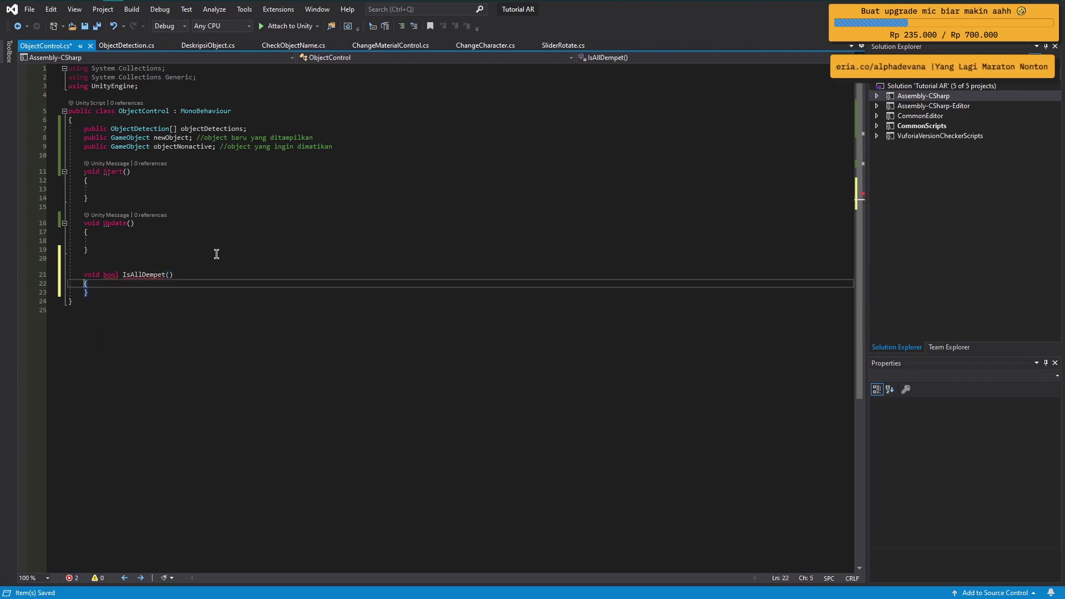
{"action": "key", "text": "Return"}
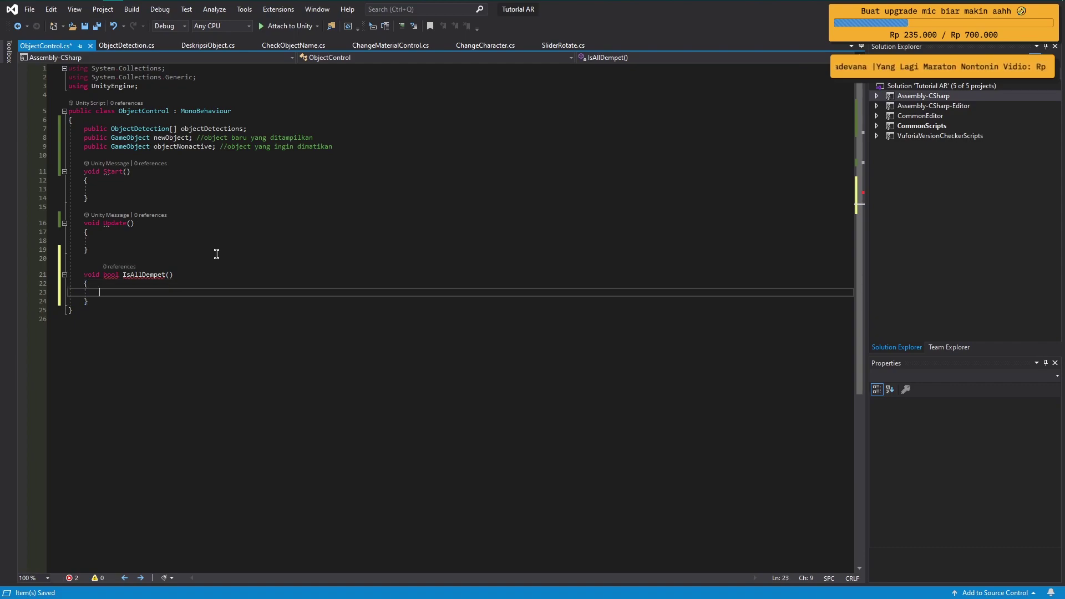
- Add a for loop over i up to objectDetections.Length inside the method
{"action": "type", "text": "for"}
{"action": "key", "text": "Tab"}
{"action": "key", "text": "Tab"}
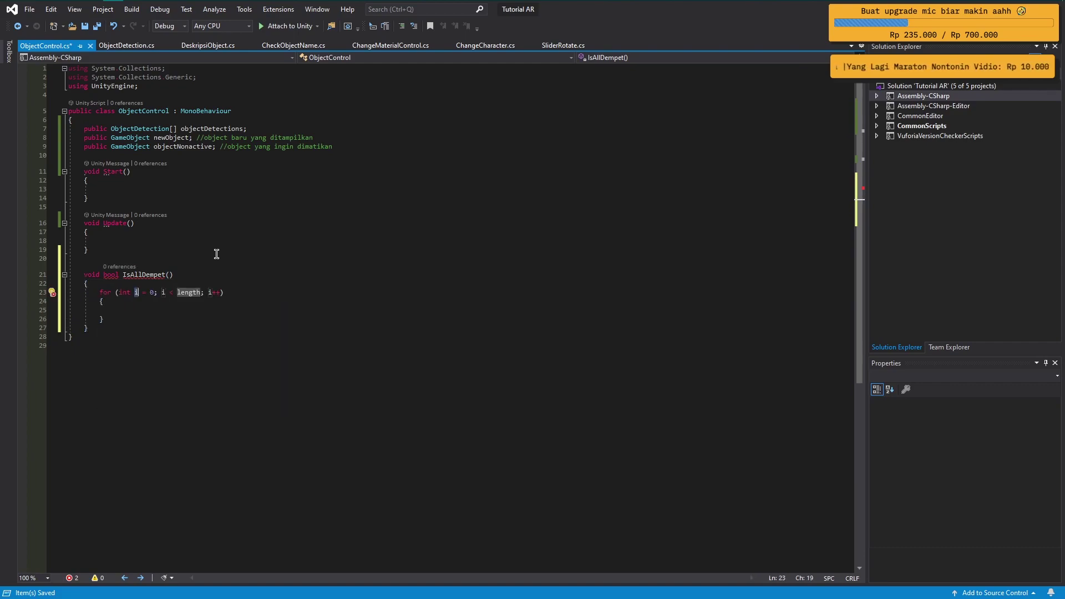
{"action": "key", "text": "Right"}
{"action": "key", "text": "Right"}
{"action": "key", "text": "Right"}
{"action": "key", "text": "Right"}
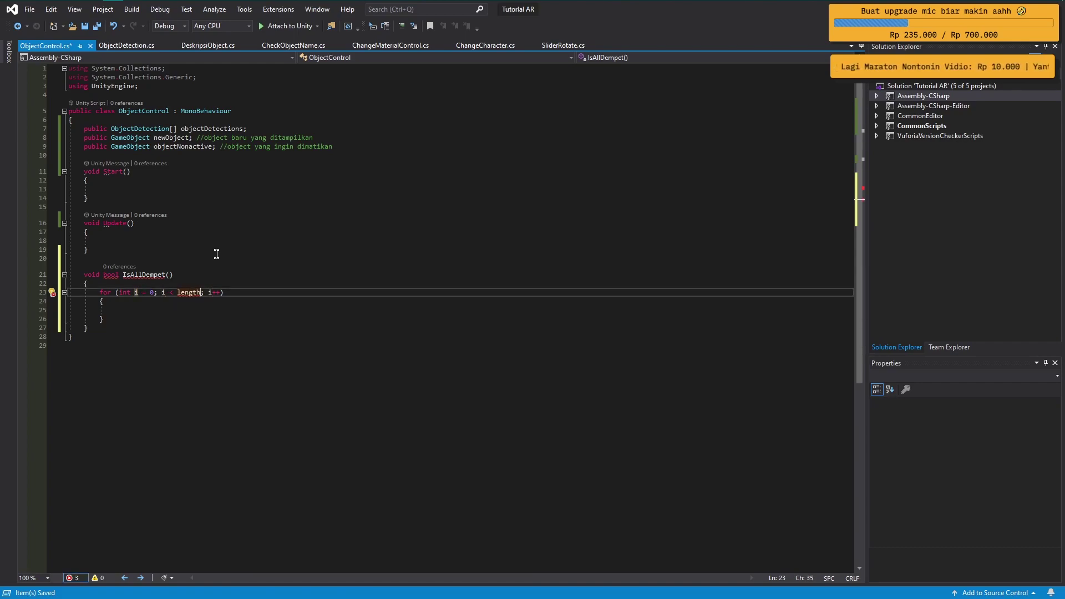
{"action": "key", "text": "shift+Left"}
{"action": "key", "text": "shift+Left"}
{"action": "key", "text": "shift+Left"}
{"action": "key", "text": "shift+Left"}
{"action": "key", "text": "shift+Left"}
{"action": "key", "text": "shift+Left"}
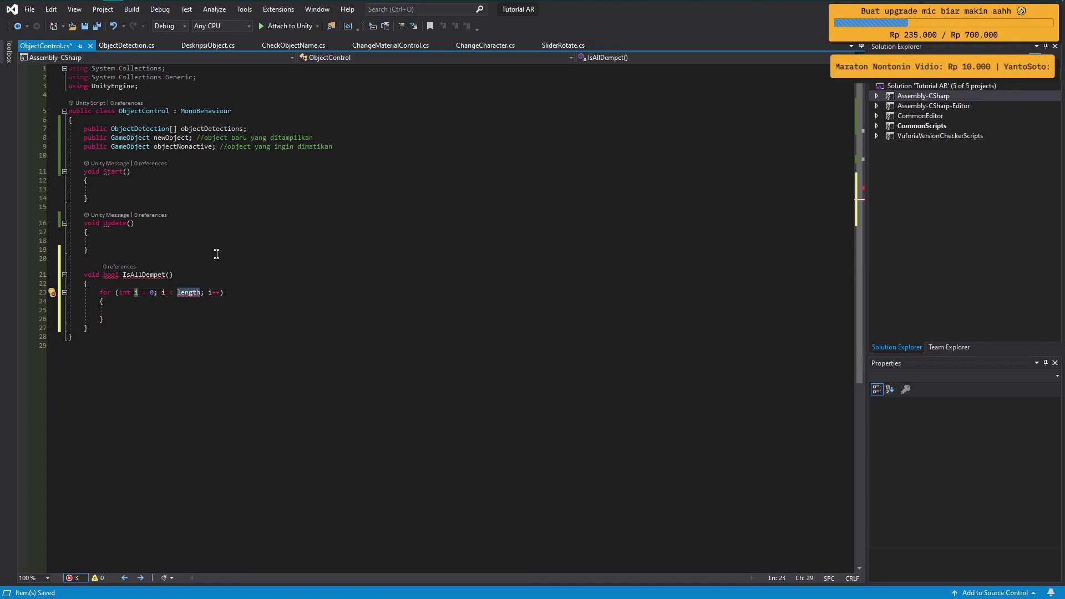
{"action": "type", "text": "obj"}
{"action": "key", "text": "Tab"}
{"action": "type", "text": "."}
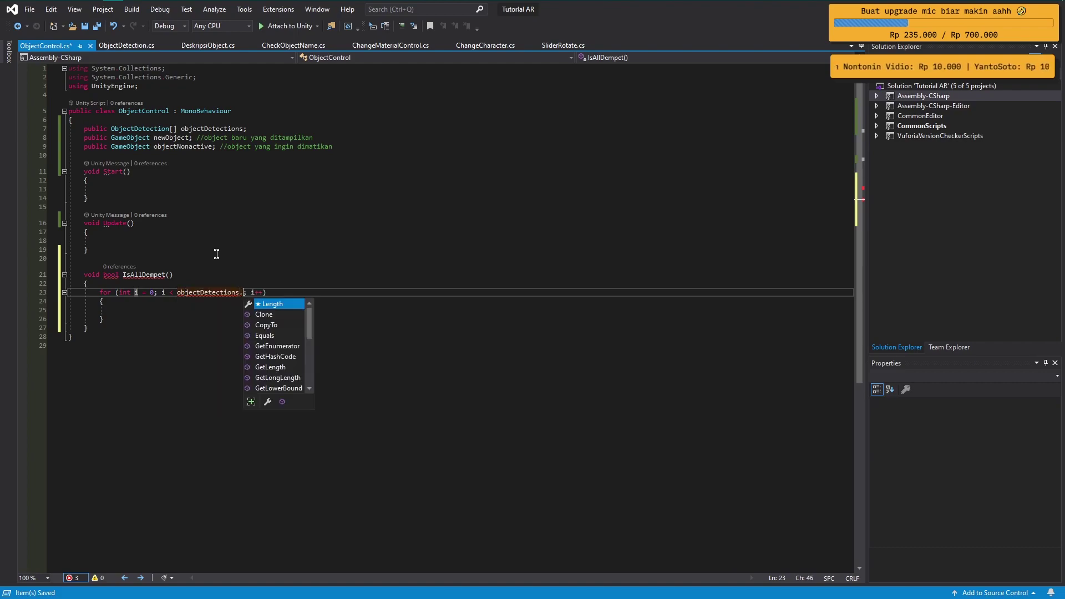
{"action": "key", "text": "Tab"}
{"action": "key", "text": "Down"}
- Write 'objectDetections[i].isDempet = false' in the loop body
{"action": "key", "text": "Down"}
{"action": "type", "text": "o"}
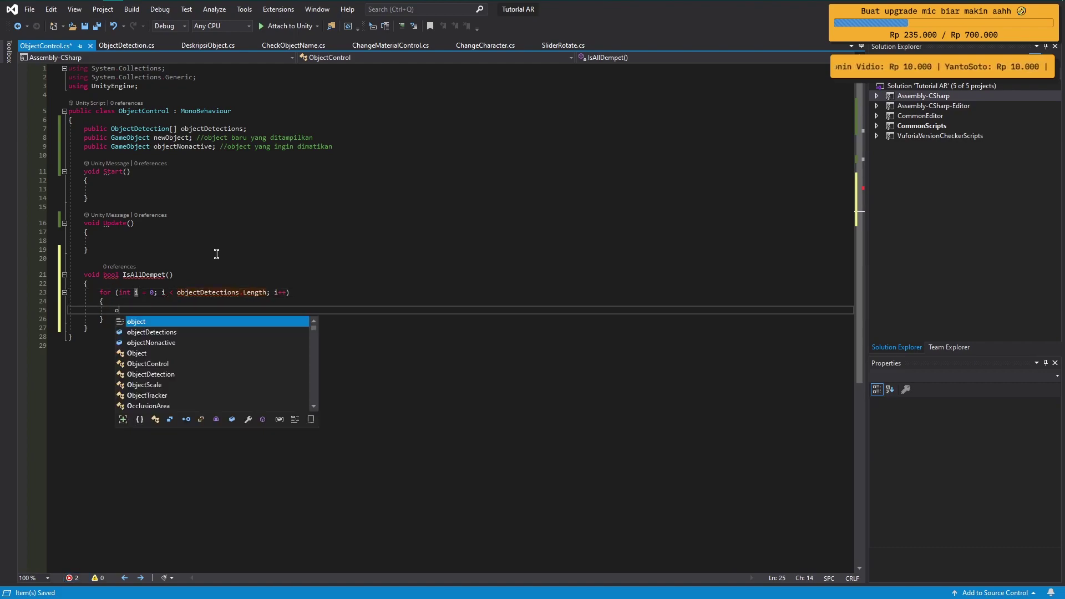
{"action": "type", "text": "bj"}
{"action": "key", "text": "Down"}
{"action": "key", "text": "Tab"}
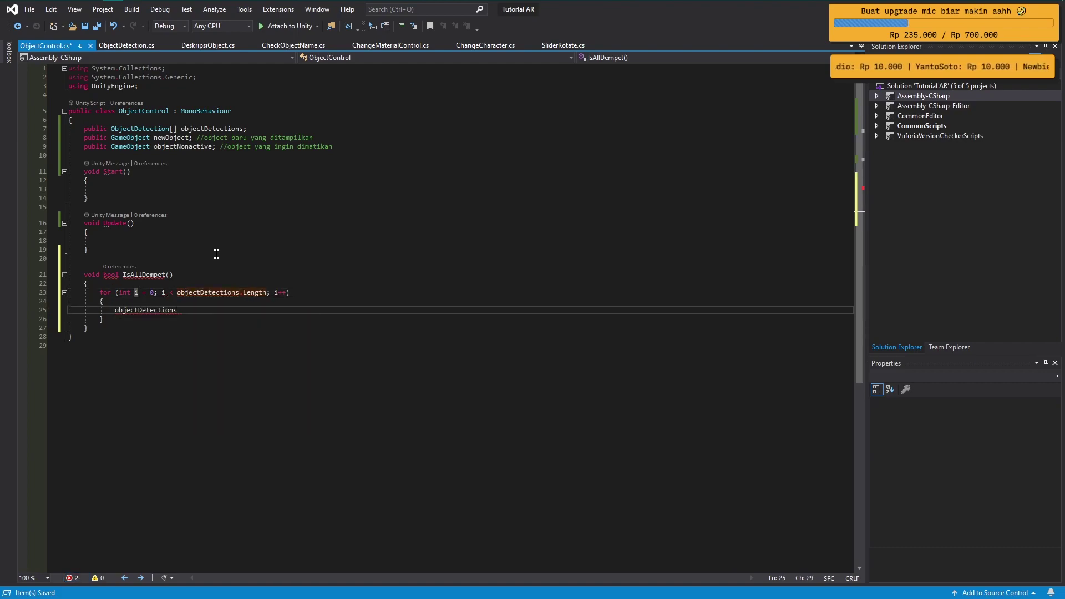
{"action": "type", "text": "["}
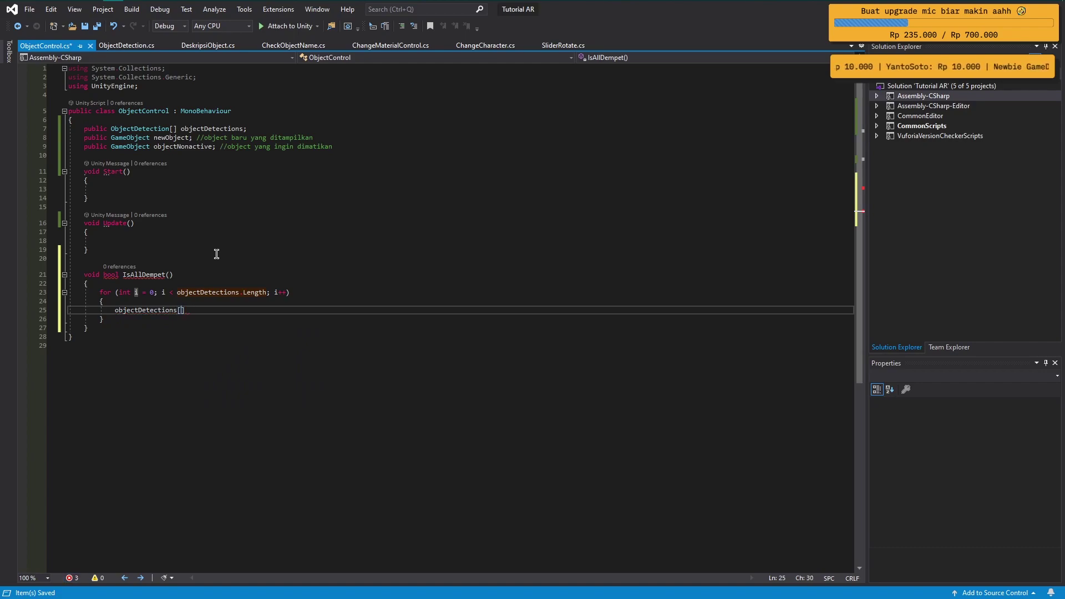
{"action": "type", "text": "i]."}
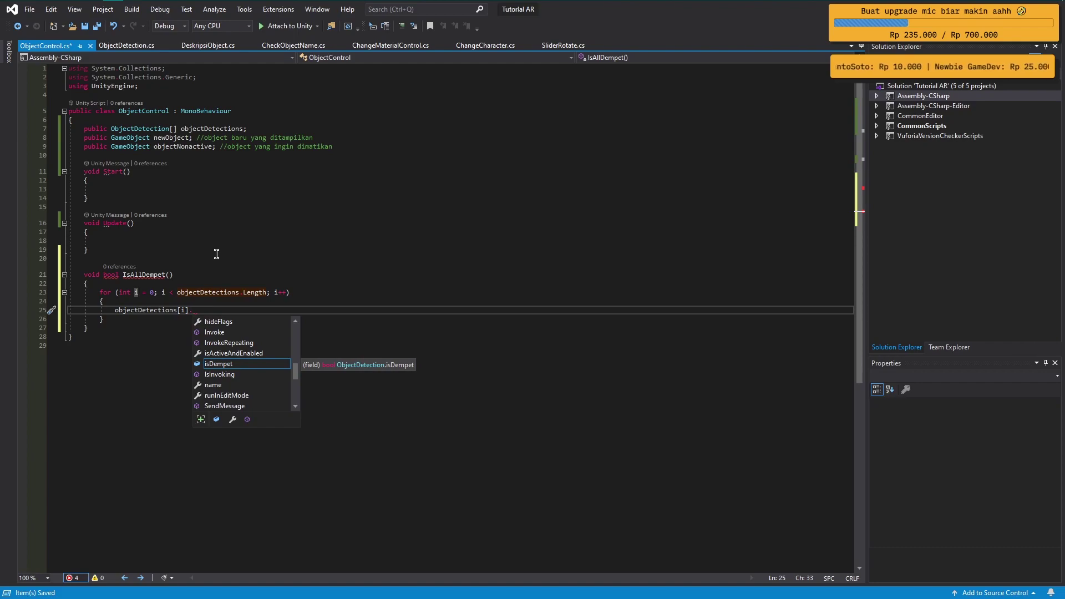
{"action": "key", "text": "Tab"}
{"action": "type", "text": "= f"}
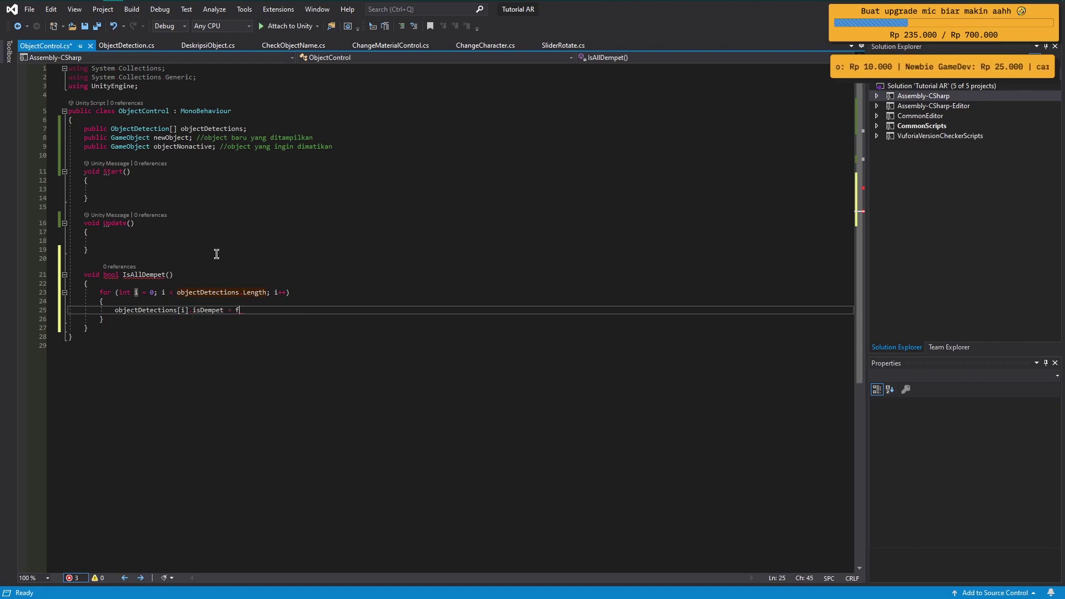
{"action": "type", "text": "alse;"}
{"action": "key", "text": "Return"}
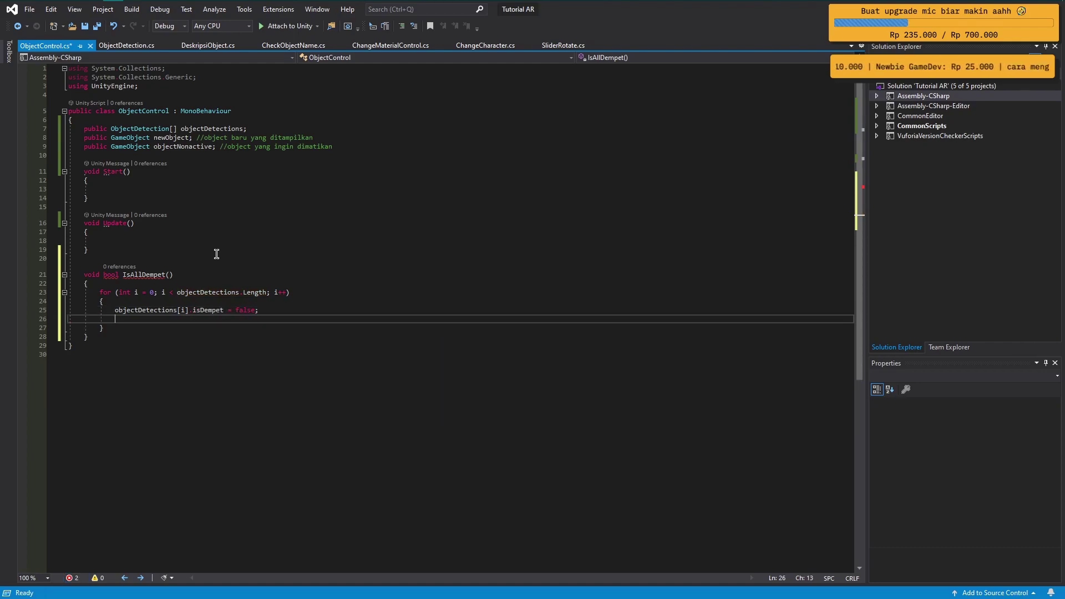
- Insert an if statement with an empty condition at the top of the loop body
{"action": "key", "text": "Up"}
{"action": "key", "text": "Up"}
{"action": "key", "text": "Return"}
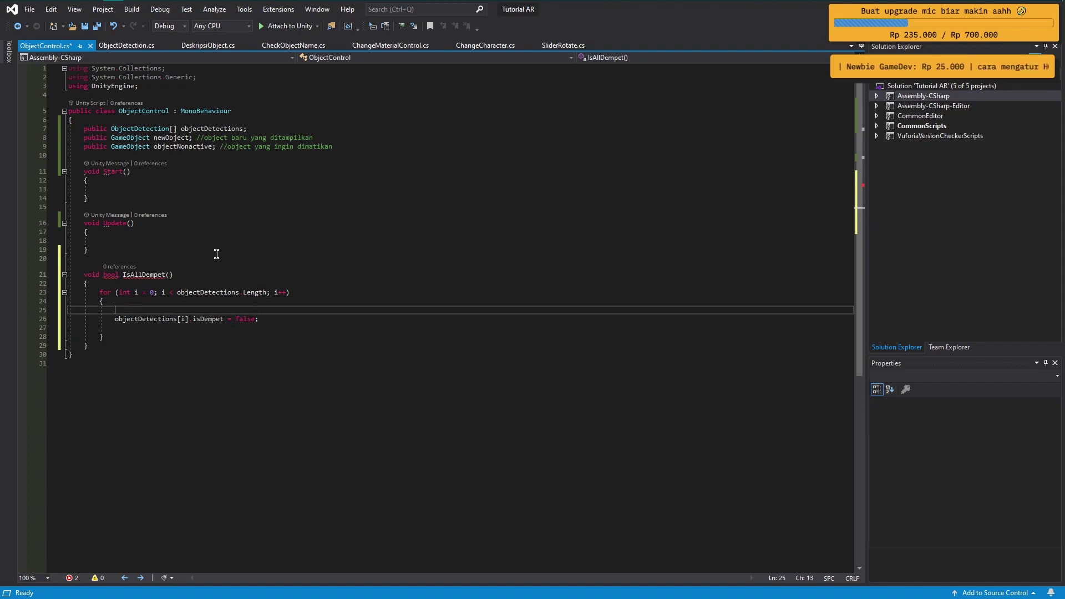
{"action": "type", "text": "if"}
{"action": "key", "text": "Tab"}
{"action": "key", "text": "Tab"}
{"action": "type", "text": "objk"}
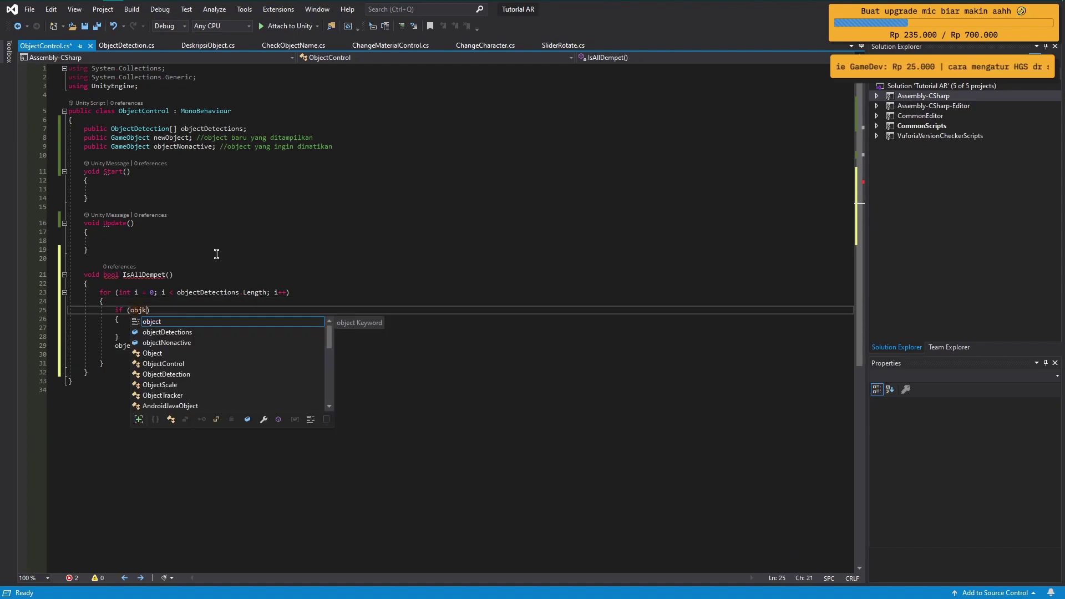
{"action": "key", "text": "Down"}
{"action": "key", "text": "Tab"}
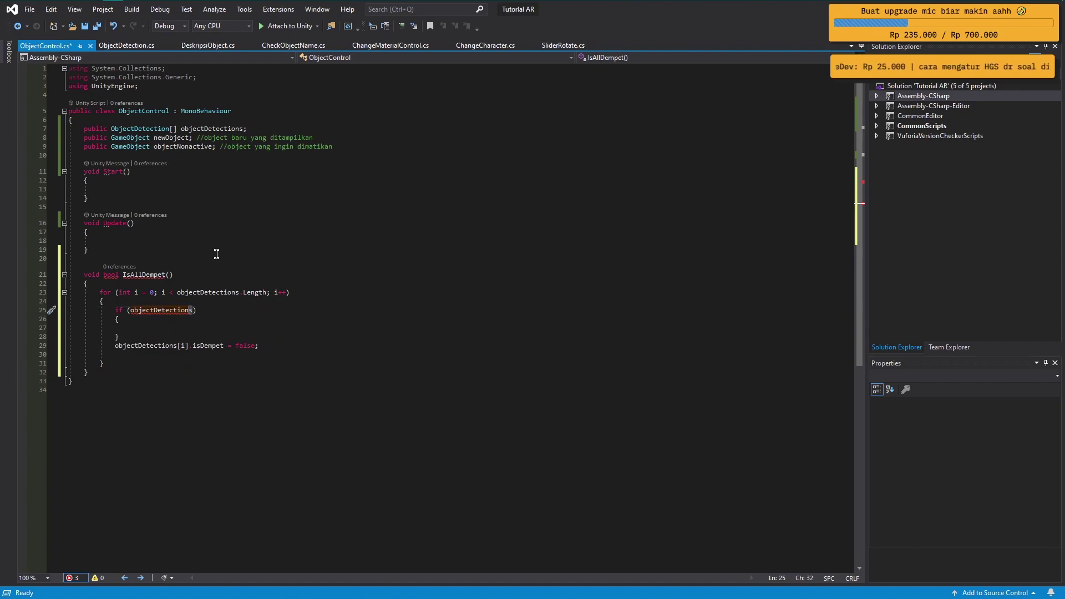
{"action": "key", "text": "Left"}
{"action": "key", "text": "Left"}
{"action": "key", "text": "Left"}
{"action": "key", "text": "Left"}
{"action": "key", "text": "Left"}
{"action": "key", "text": "Left"}
{"action": "key", "text": "Left"}
{"action": "key", "text": "Left"}
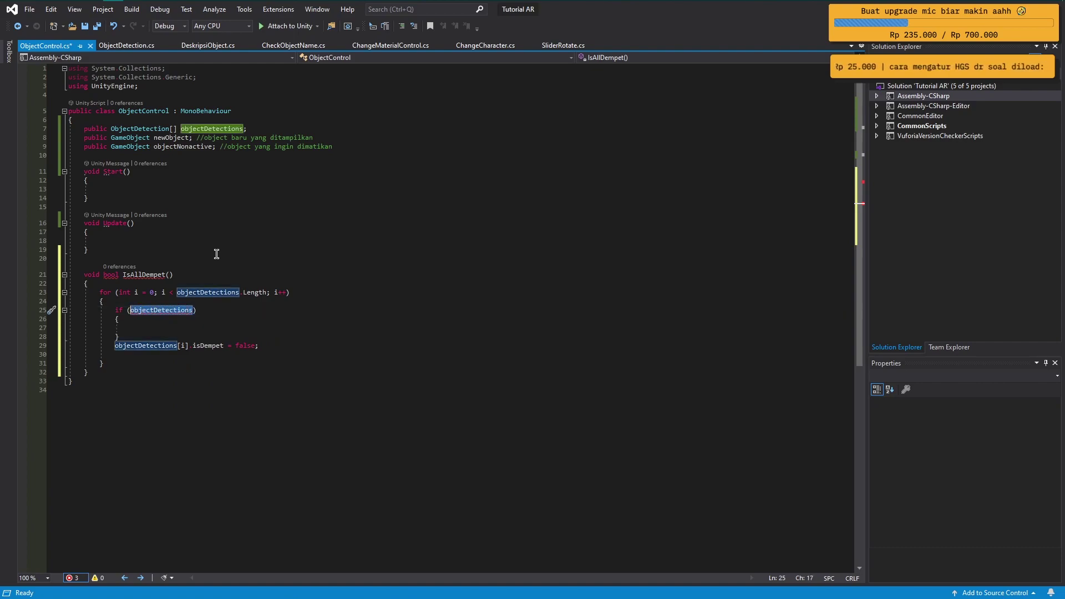
{"action": "key", "text": "ctrl+Delete"}
- Move the isDempet expression from the loop body into the if condition
{"action": "key", "text": "Down"}
{"action": "key", "text": "Down"}
{"action": "key", "text": "Down"}
{"action": "key", "text": "shift+End"}
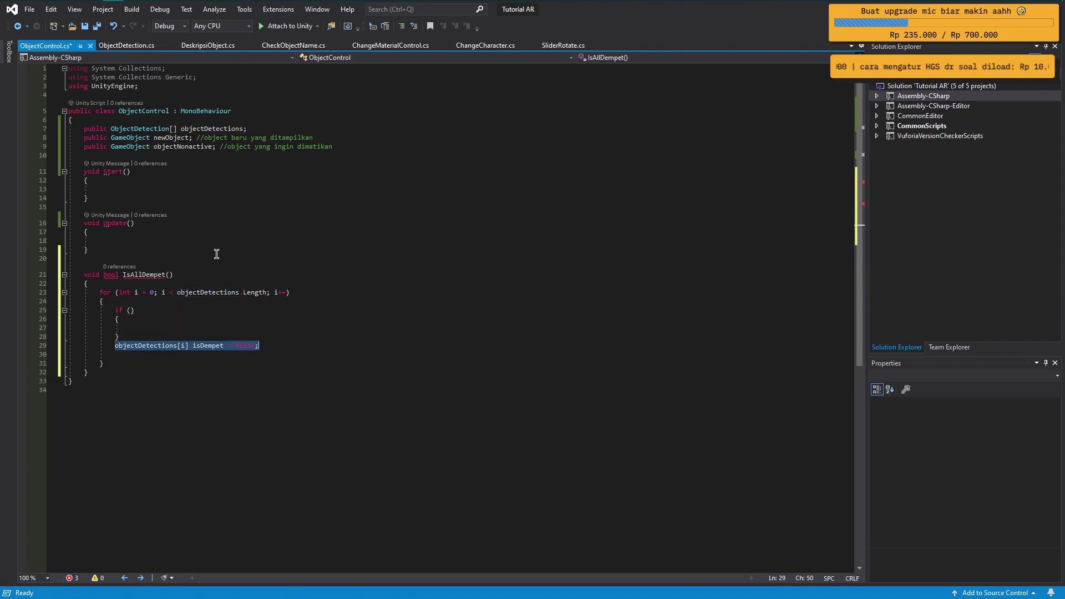
{"action": "key", "text": "ctrl+x"}
{"action": "key", "text": "Up"}
{"action": "key", "text": "Up"}
{"action": "key", "text": "Up"}
{"action": "key", "text": "Up"}
{"action": "key", "text": "Right"}
{"action": "key", "text": "Right"}
{"action": "key", "text": "Right"}
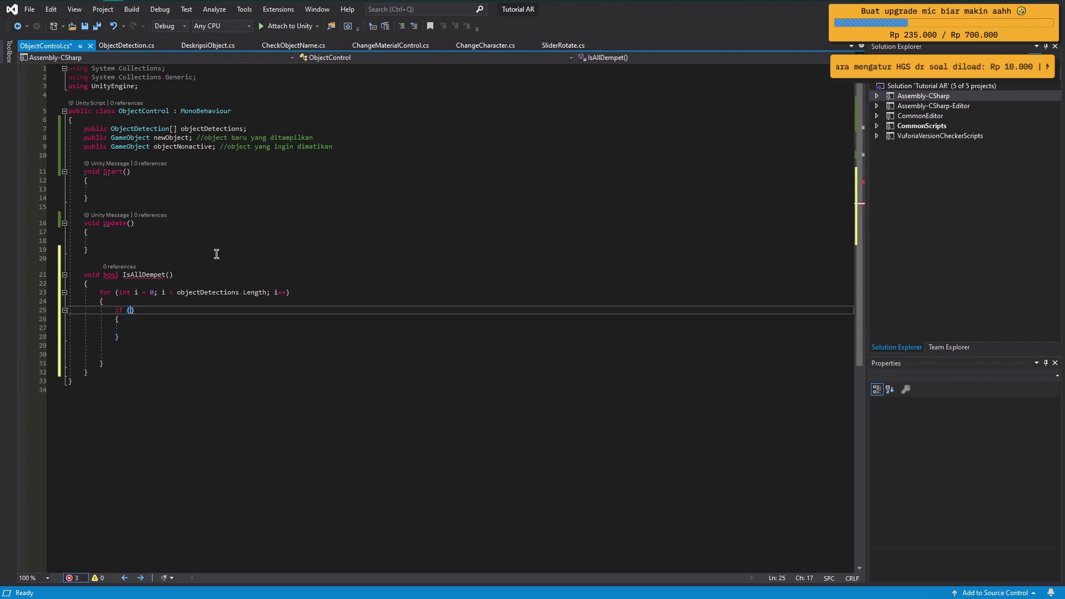
{"action": "key", "text": "ctrl+v"}
{"action": "key", "text": "BackSpace"}
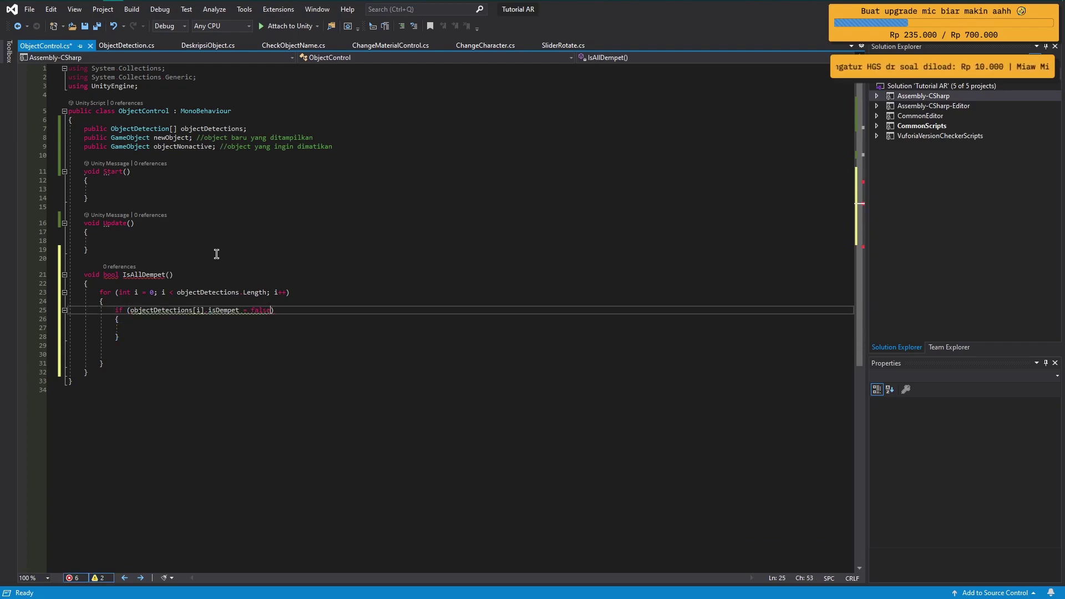
- Make the condition 'isDempet == false' and put 'return false;' inside the if block
{"action": "key", "text": "Left"}
{"action": "key", "text": "Left"}
{"action": "key", "text": "Left"}
{"action": "type", "text": "="}
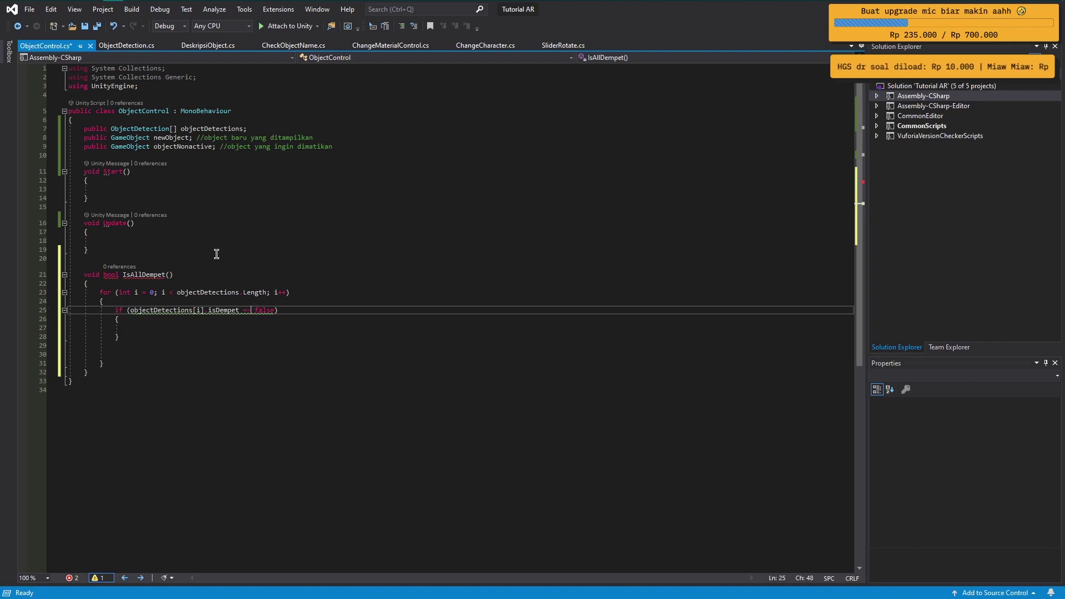
{"action": "key", "text": "Down"}
{"action": "key", "text": "Down"}
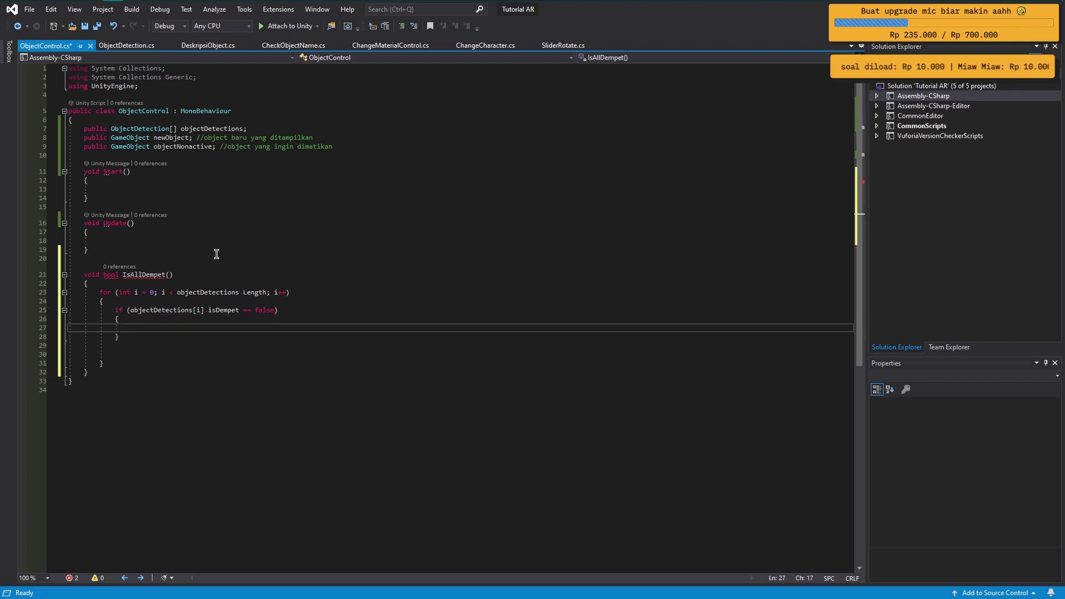
{"action": "type", "text": "ret"}
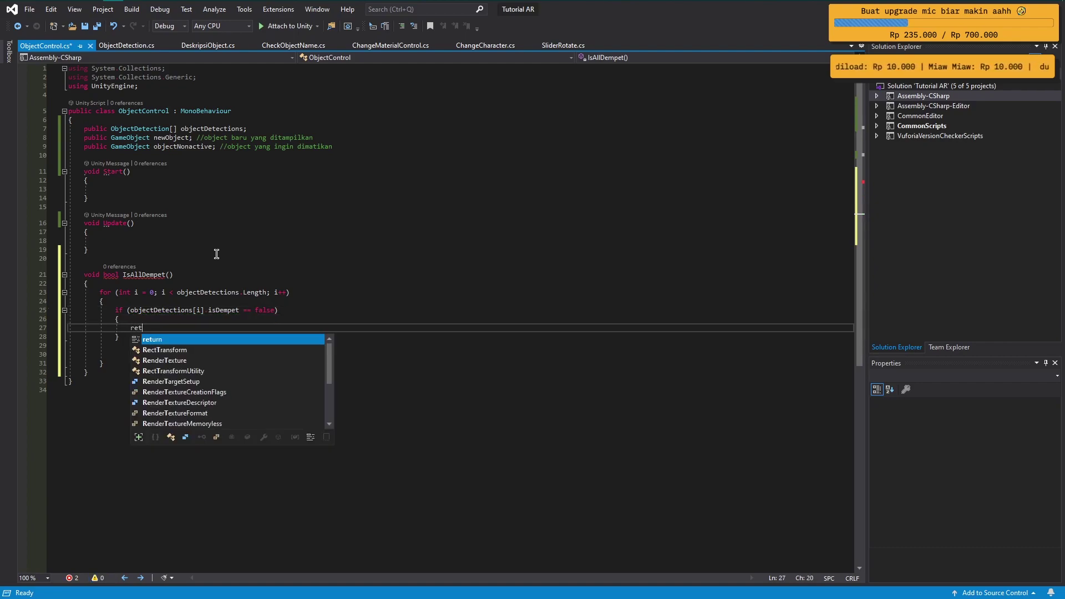
{"action": "type", "text": "urn false"}
{"action": "key", "text": "Down"}
{"action": "key", "text": "Down"}
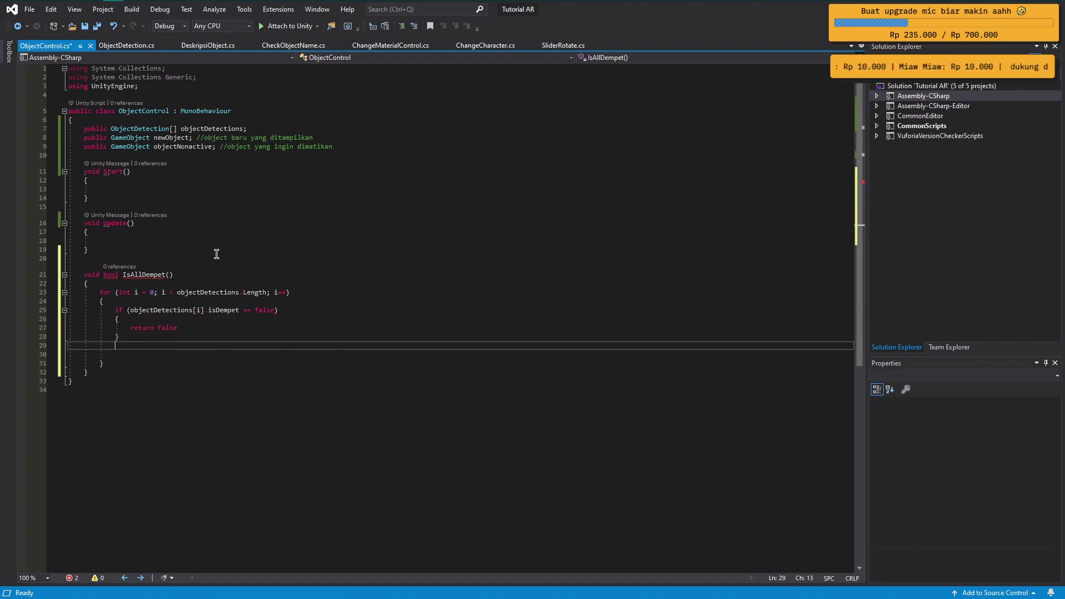
{"action": "key", "text": "Delete"}
{"action": "key", "text": "Delete"}
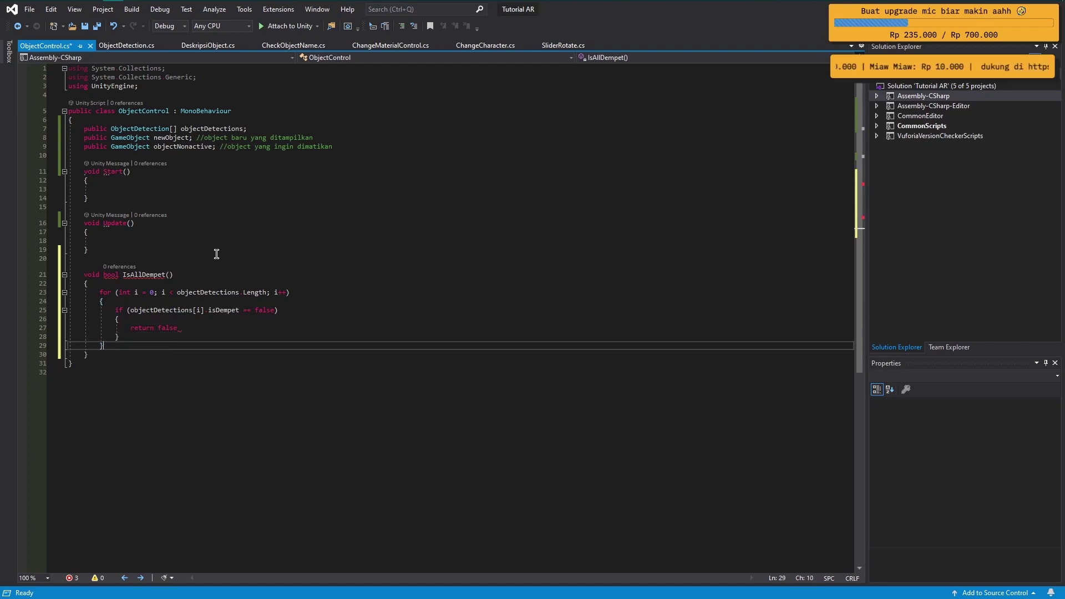
{"action": "key", "text": "Up"}
{"action": "key", "text": "Up"}
{"action": "key", "text": "End"}
{"action": "type", "text": ";"}
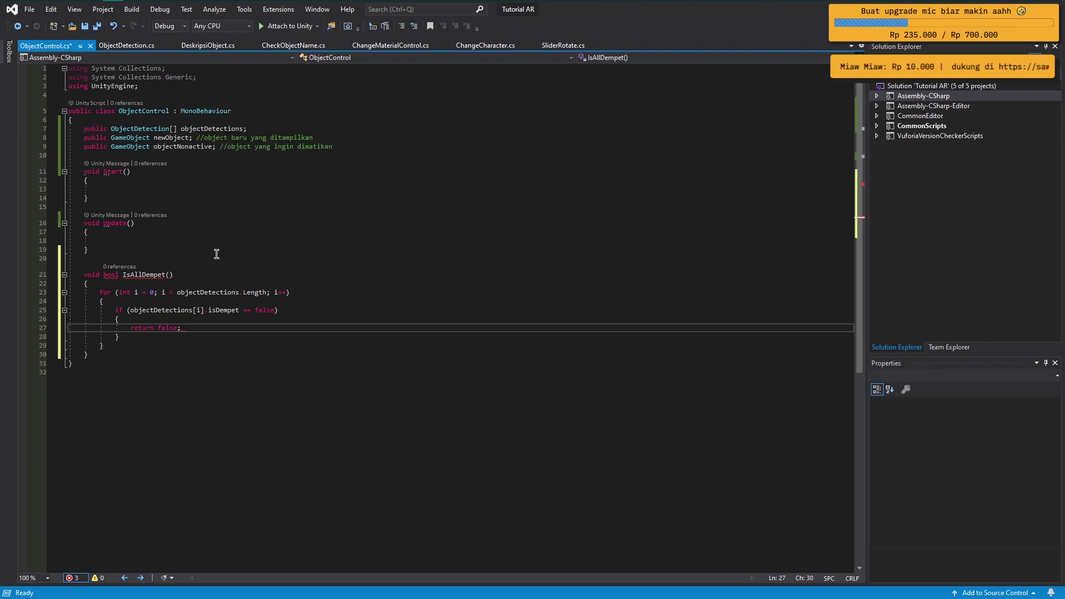
- Add 'return true;' after the loop, save, and change the return type from void to bool
{"action": "key", "text": "Down"}
{"action": "key", "text": "Down"}
{"action": "key", "text": "Return"}
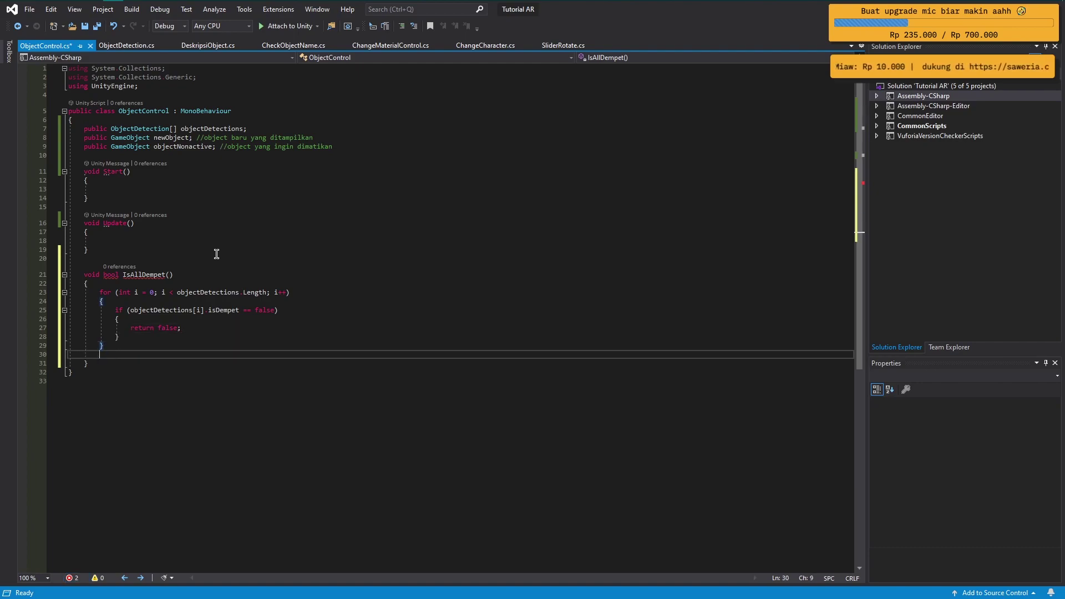
{"action": "key", "text": "Return"}
{"action": "type", "text": "return "}
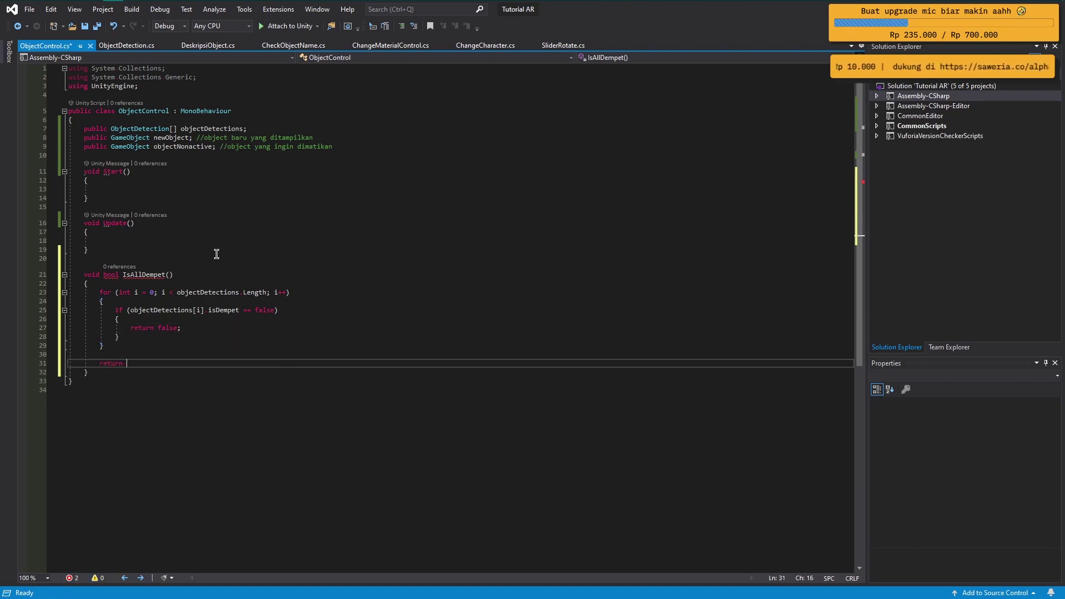
{"action": "type", "text": "true;"}
{"action": "key", "text": "ctrl+s"}
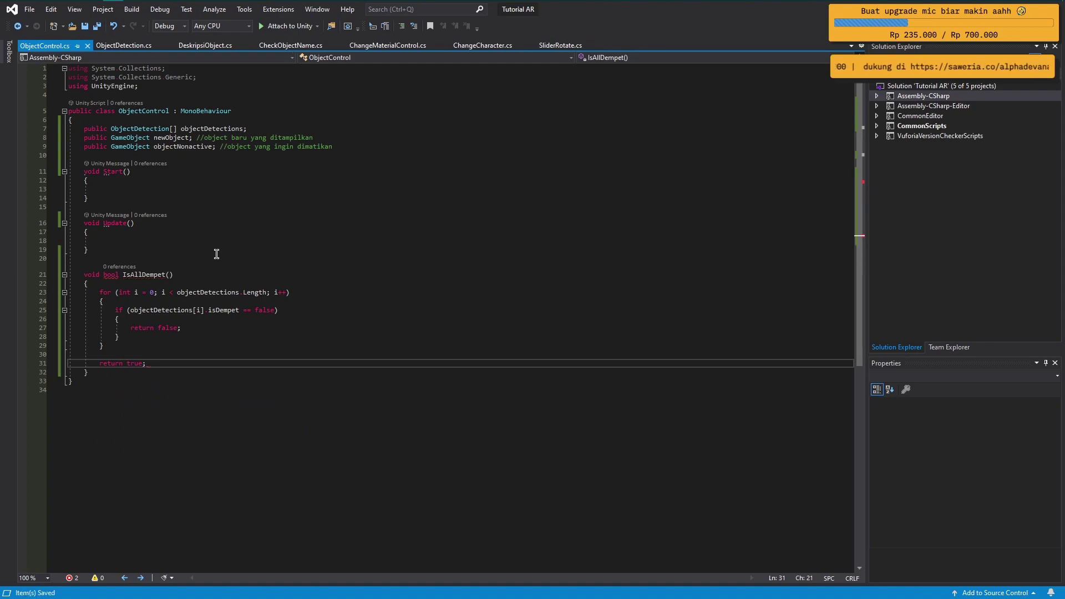
{"action": "key", "text": "ctrl+shift+F12"}
{"action": "key", "text": "BackSpace"}
{"action": "key", "text": "BackSpace"}
{"action": "key", "text": "BackSpace"}
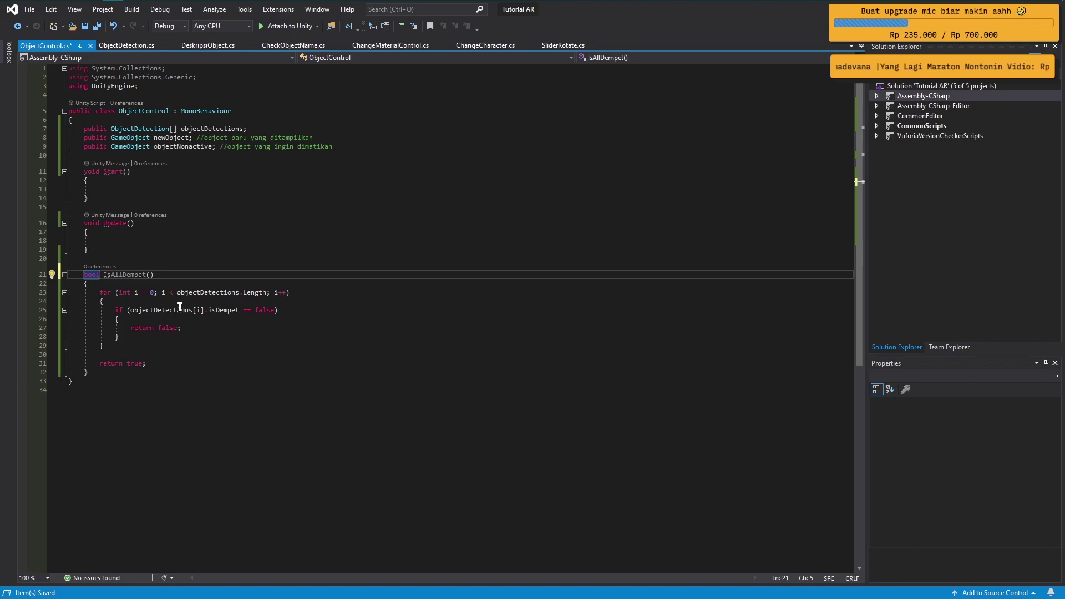
{"action": "type", "text": "bool"}
- Save, then add a 'public JalankanIni()' method with a brace block below Update()
{"action": "left_click", "coordinate": [168, 364]}
{"action": "key", "text": "ctrl+s"}
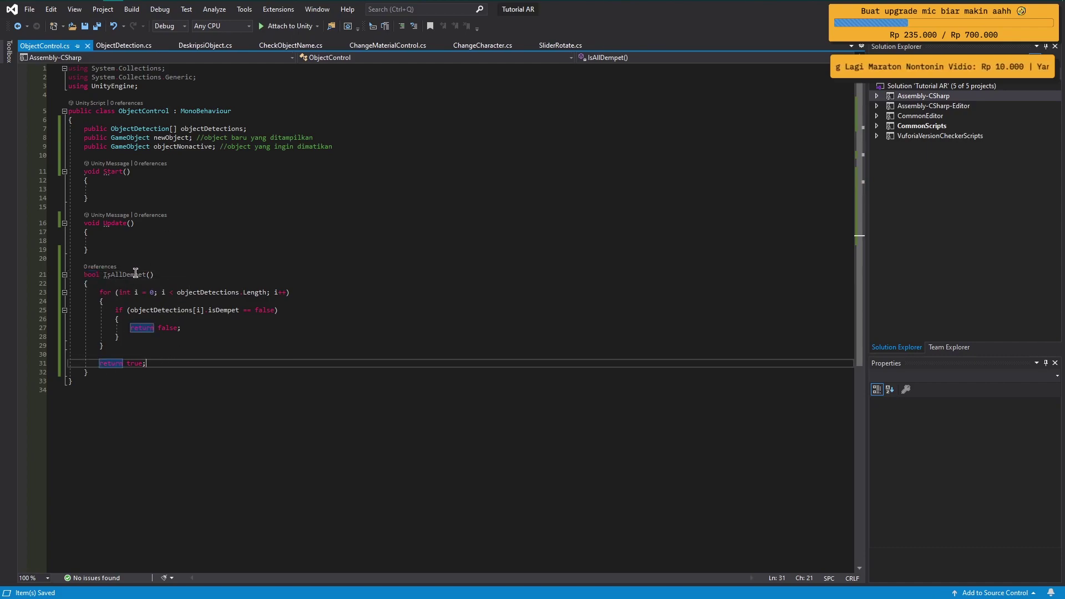
{"action": "left_click", "coordinate": [224, 250]}
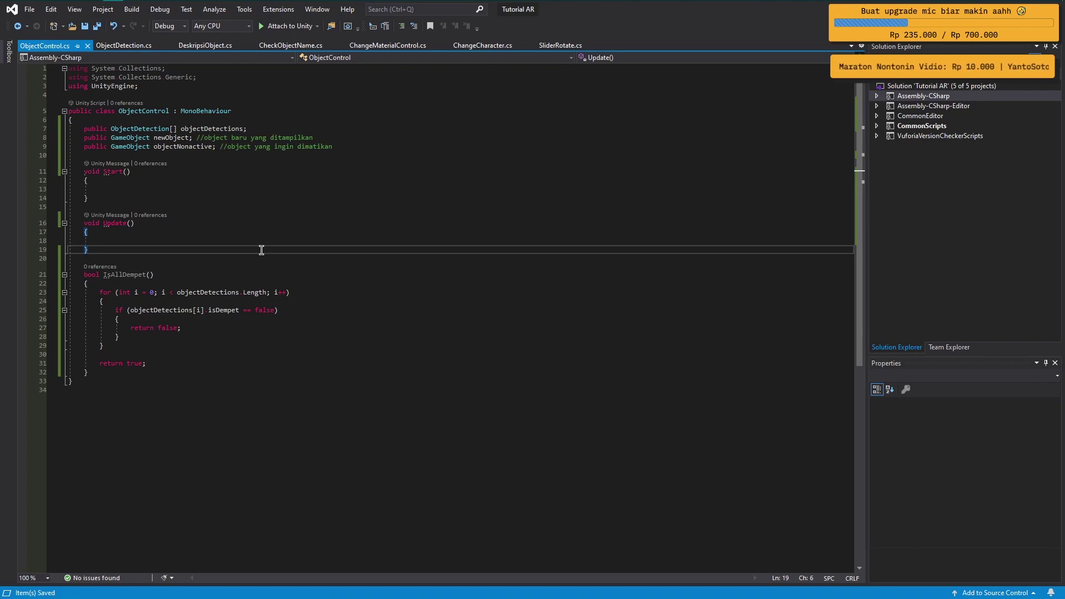
{"action": "key", "text": "Return"}
{"action": "key", "text": "Return"}
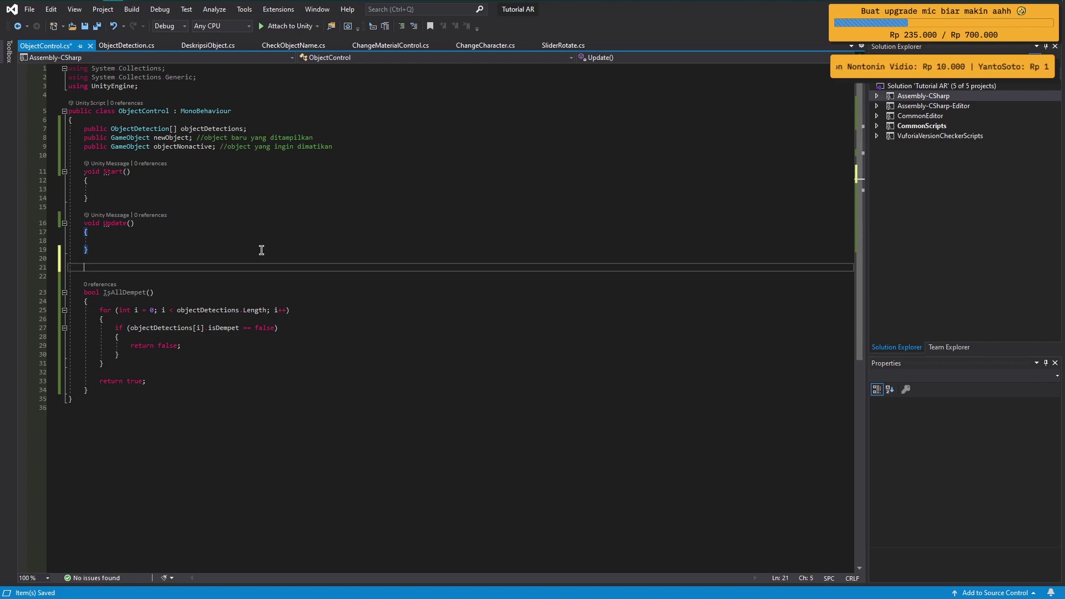
{"action": "type", "text": "public "}
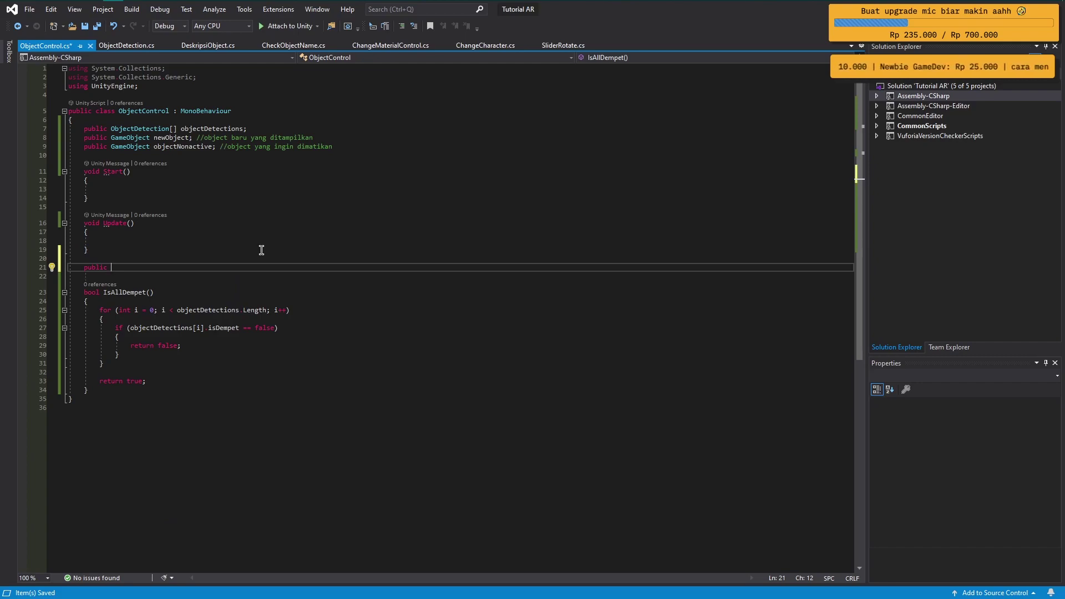
{"action": "type", "text": "Jalan"}
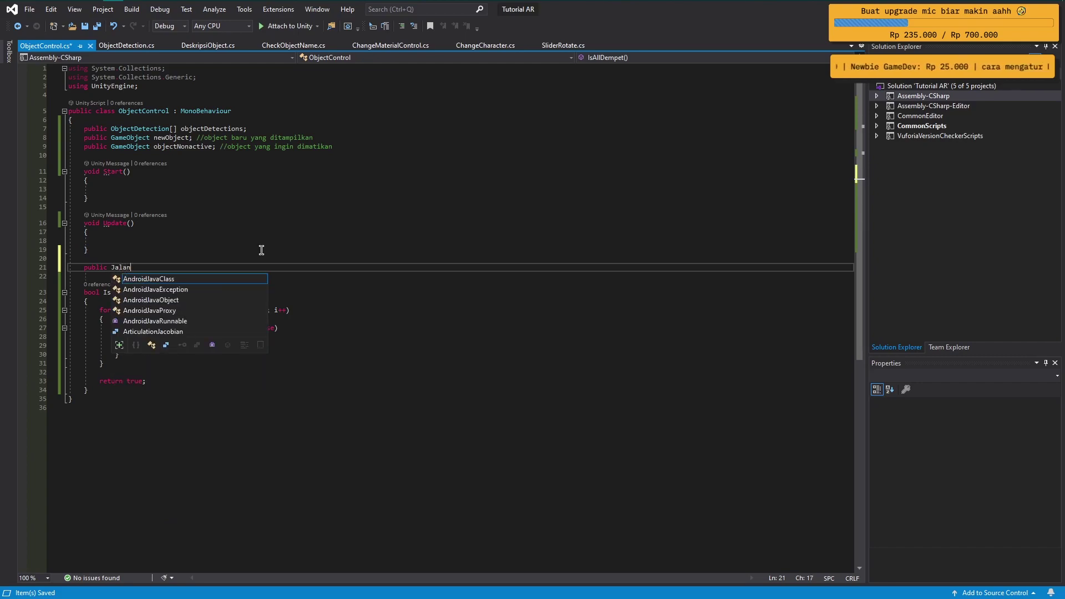
{"action": "type", "text": "kanIni"}
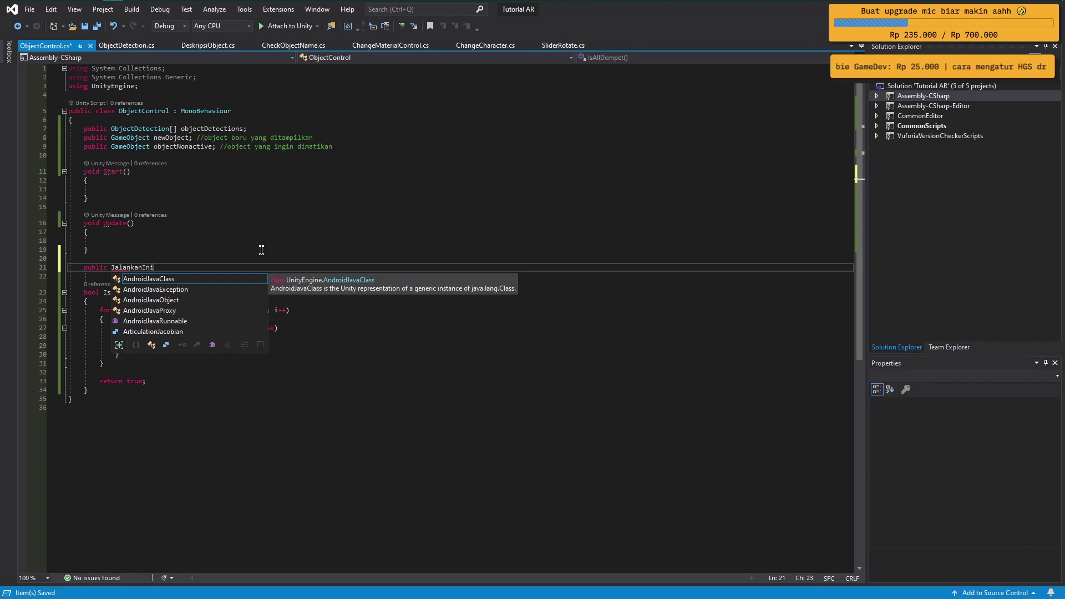
{"action": "type", "text": "("}
{"action": "key", "text": "Return"}
{"action": "type", "text": "{"}
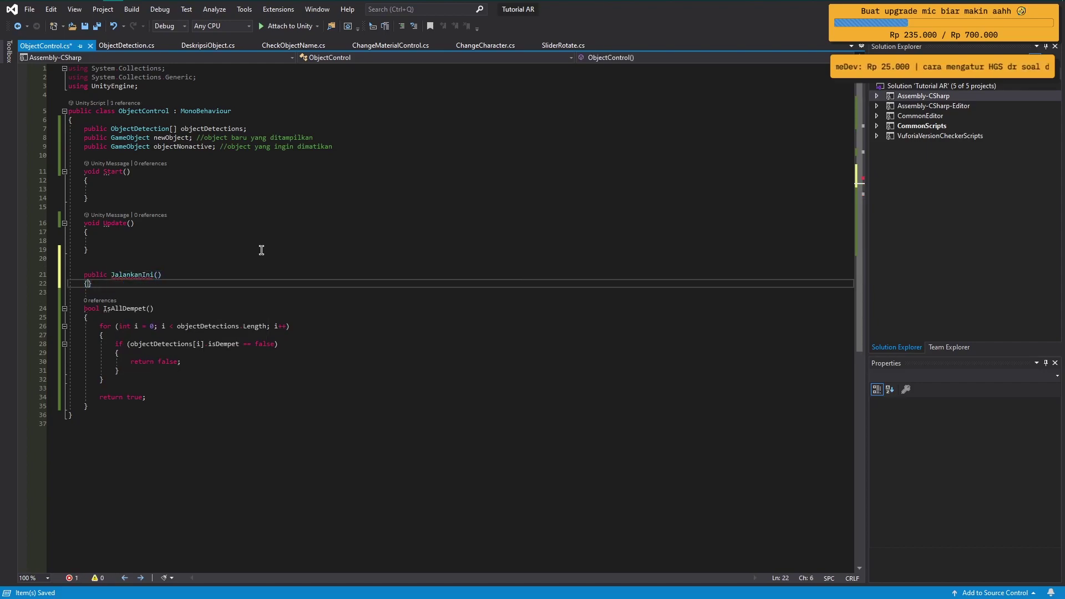
{"action": "type", "text": "\\"}
{"action": "key", "text": "Return"}
{"action": "key", "text": "ctrl+z"}
{"action": "key", "text": "Return"}
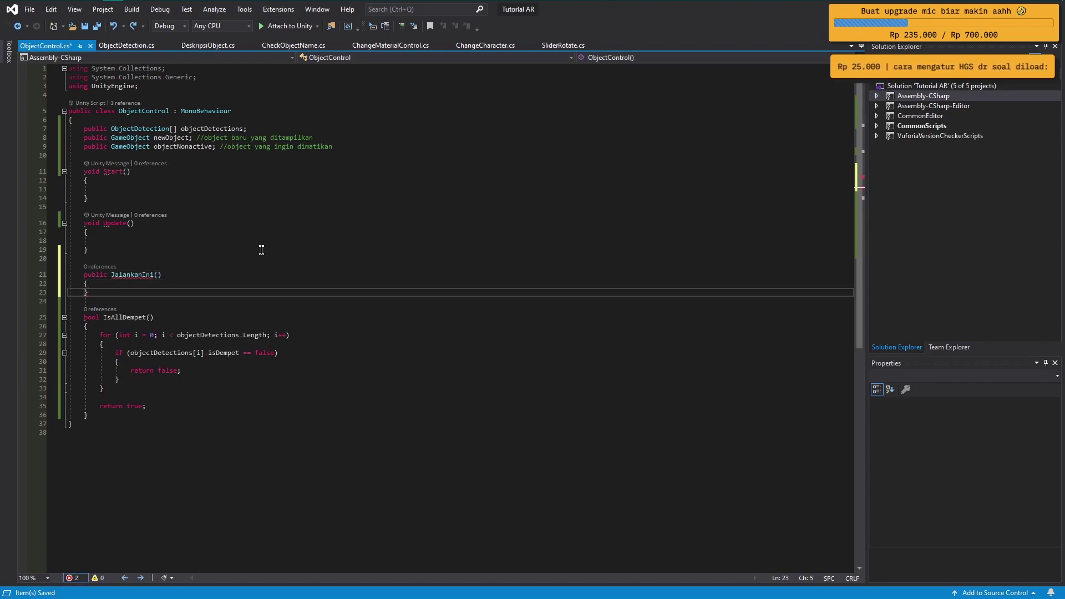
- Add the void return type so it reads 'public void JalankanIni()'
{"action": "key", "text": "Up"}
{"action": "key", "text": "Up"}
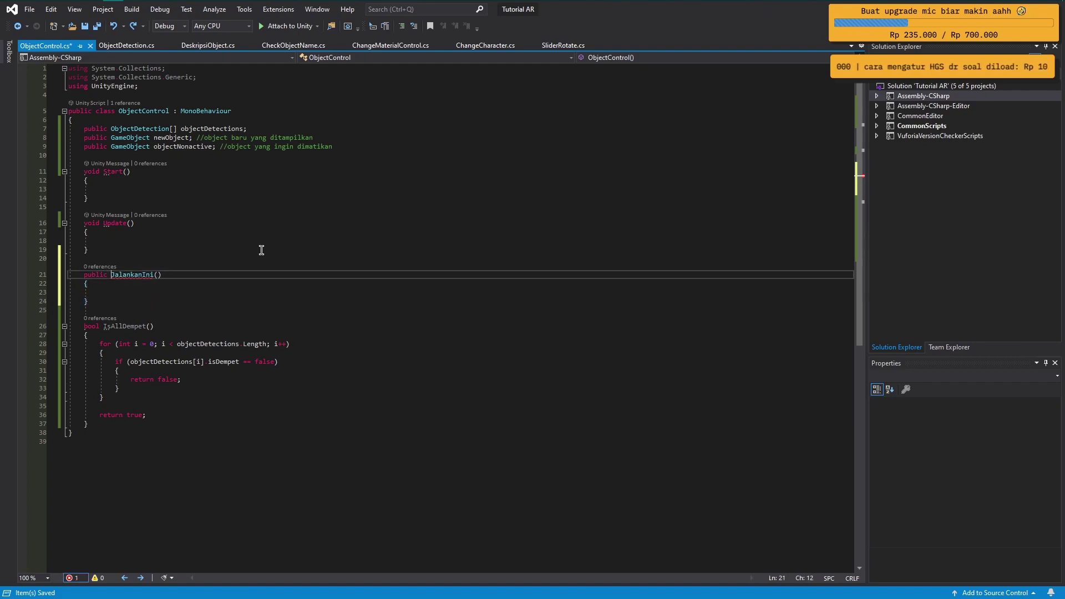
{"action": "type", "text": "vbo"}
{"action": "key", "text": "BackSpace"}
{"action": "key", "text": "BackSpace"}
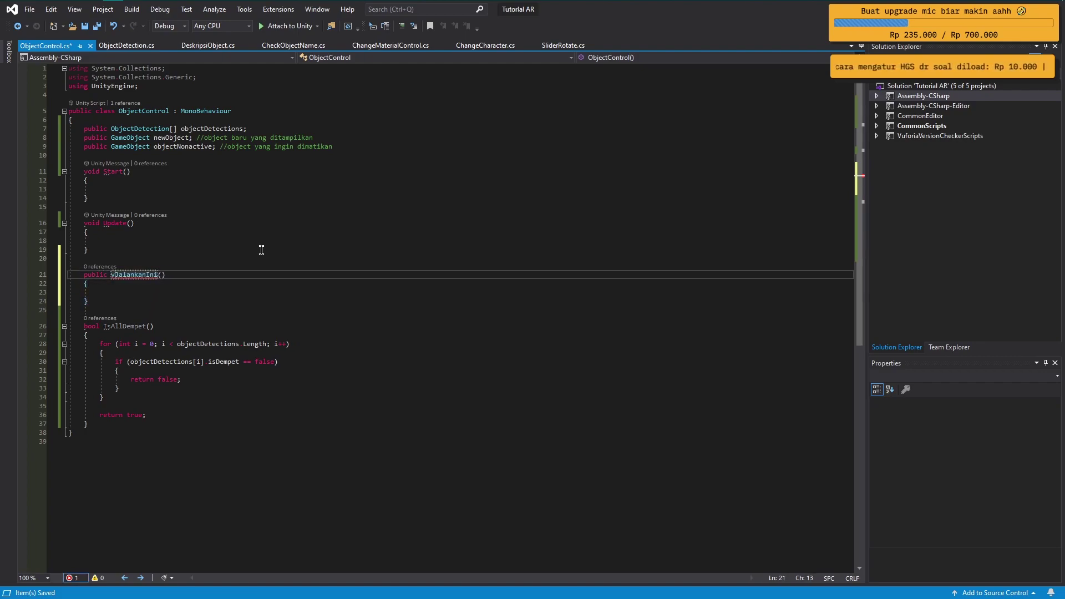
{"action": "type", "text": "oid"}
{"action": "key", "text": "Down"}
{"action": "key", "text": "Down"}
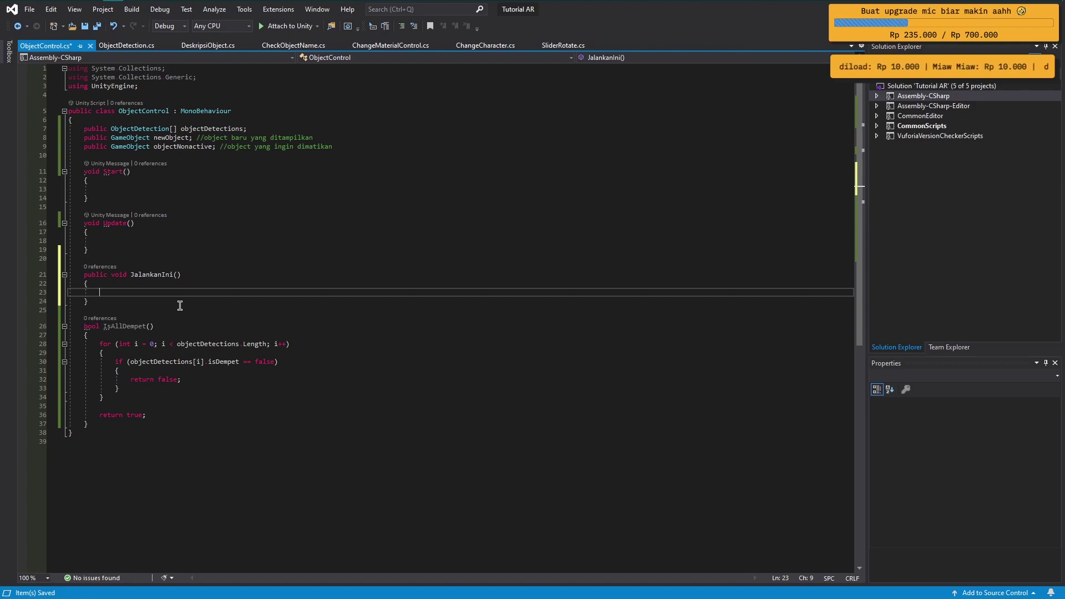
- Add an 'if (IsAllDempet() == true)' block inside JalankanIni
{"action": "type", "text": "if"}
{"action": "key", "text": "Tab"}
{"action": "key", "text": "Tab"}
{"action": "type", "text": "isa"}
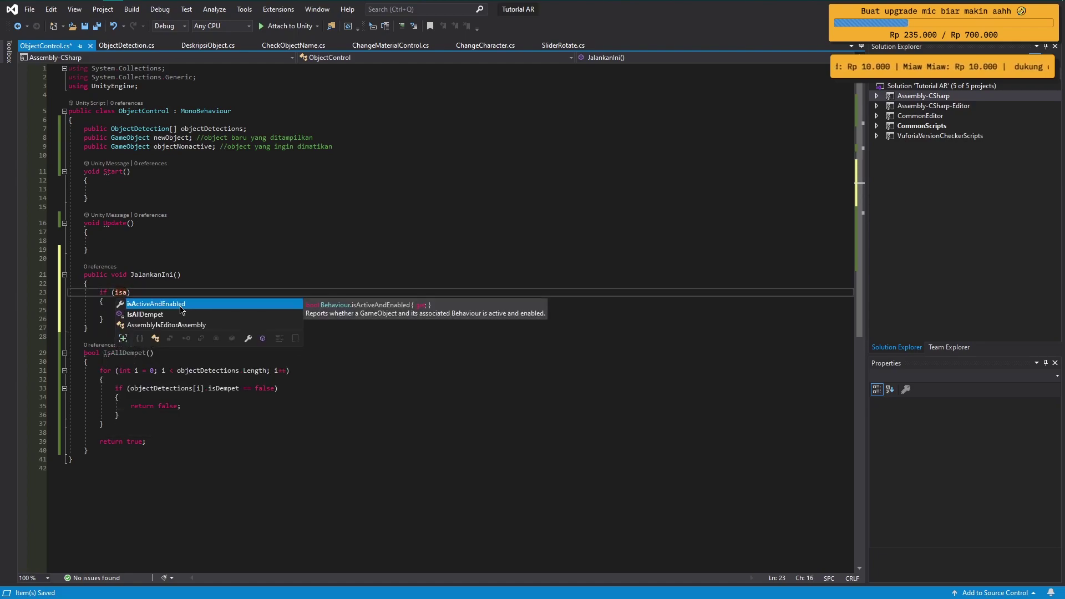
{"action": "key", "text": "Down"}
{"action": "key", "text": "Tab"}
{"action": "type", "text": "=="}
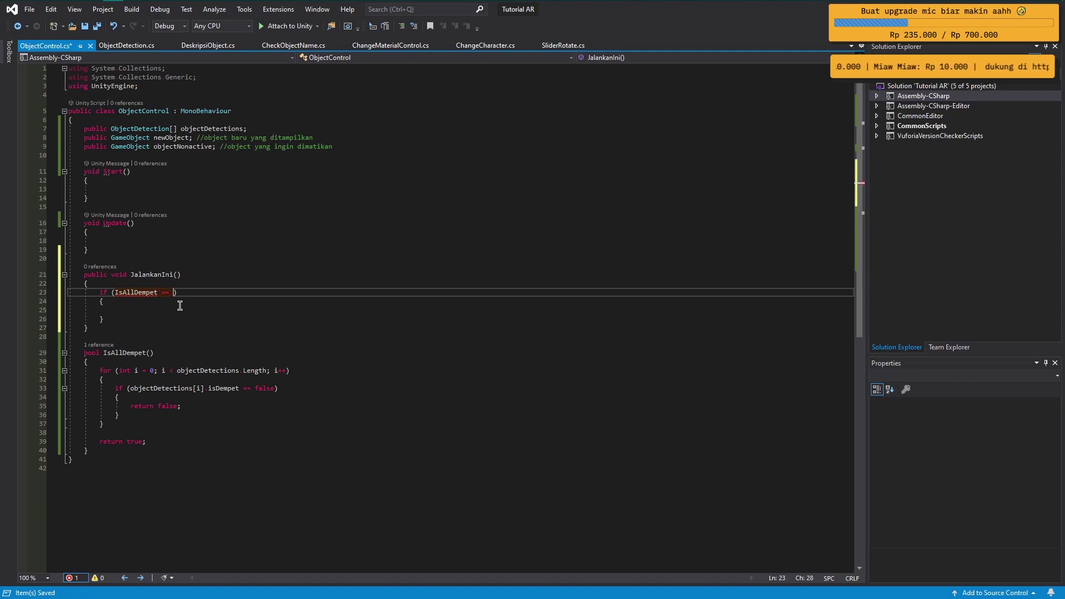
{"action": "key", "text": "BackSpace"}
{"action": "key", "text": "BackSpace"}
{"action": "key", "text": "BackSpace"}
{"action": "key", "text": "BackSpace"}
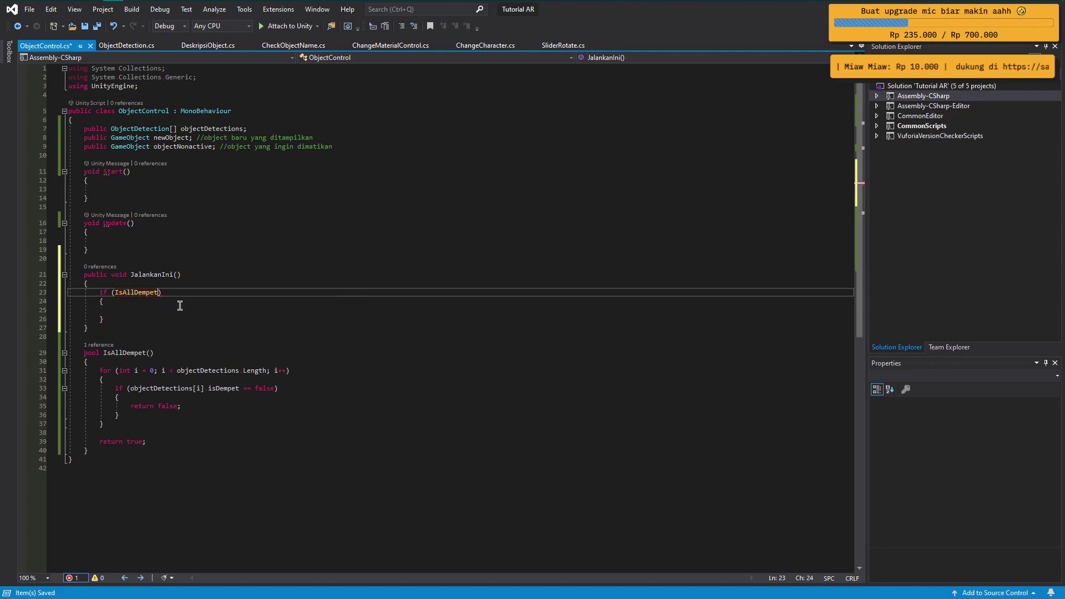
{"action": "type", "text": "() == true"}
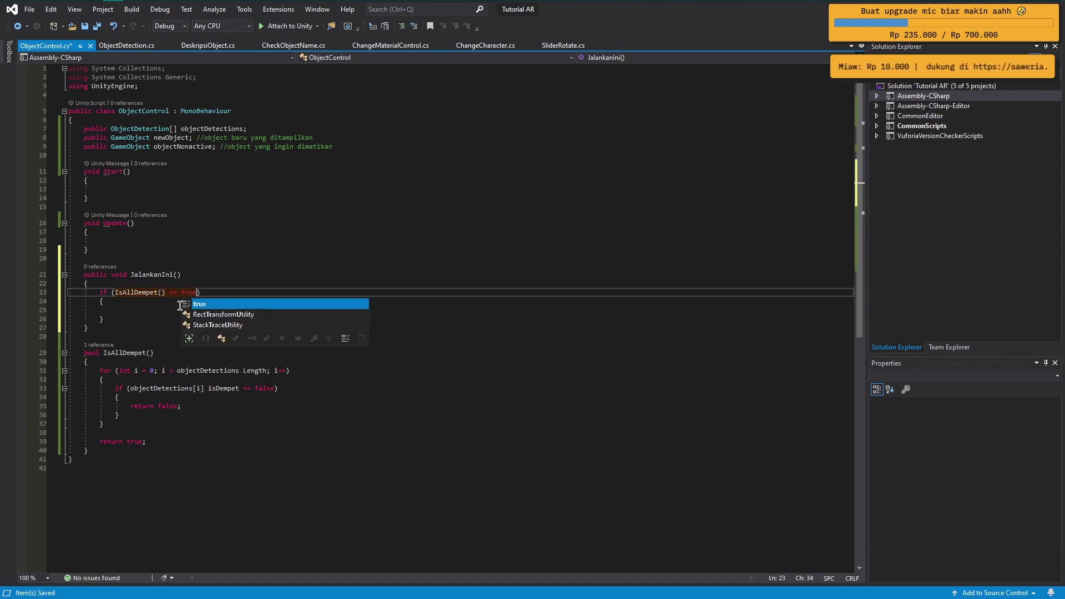
{"action": "key", "text": "Escape"}
{"action": "key", "text": "Down"}
{"action": "key", "text": "Down"}
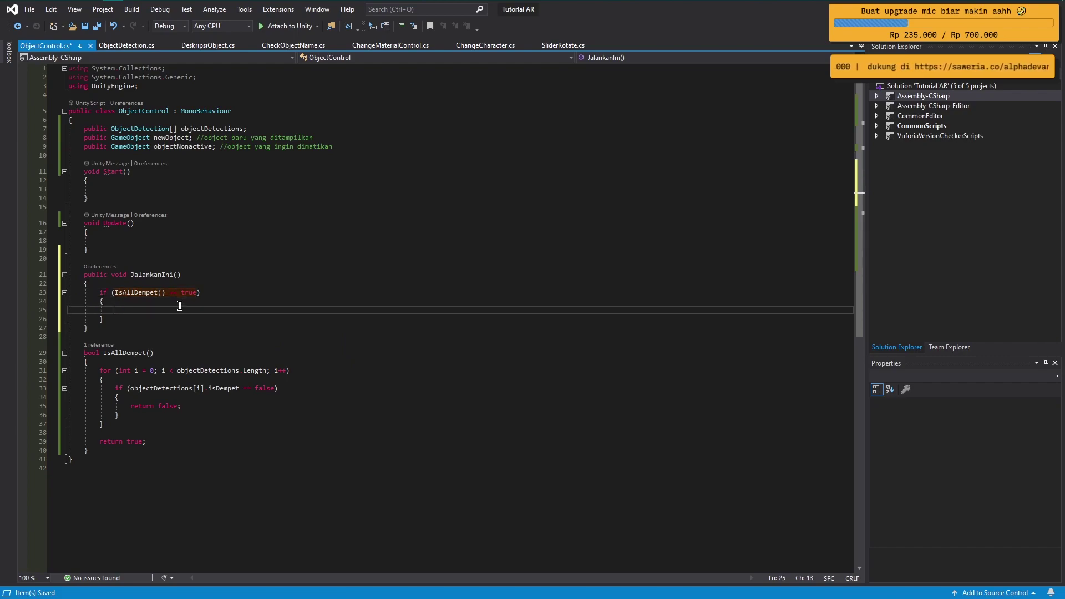
- Call newObject.SetActive(true); inside the if block and start a comment line above it
{"action": "type", "text": "new"}
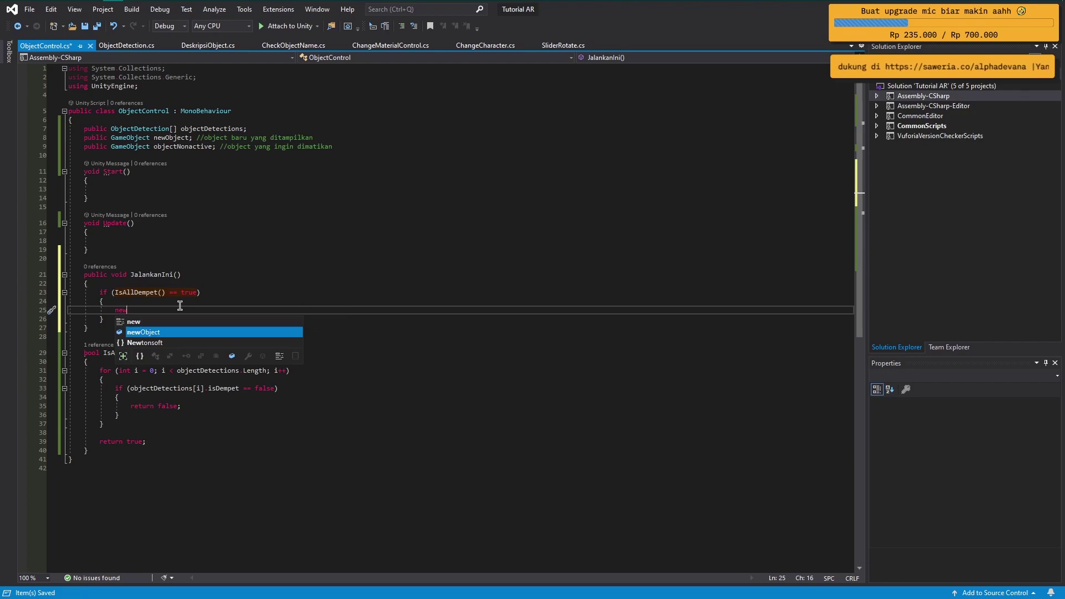
{"action": "key", "text": "Tab"}
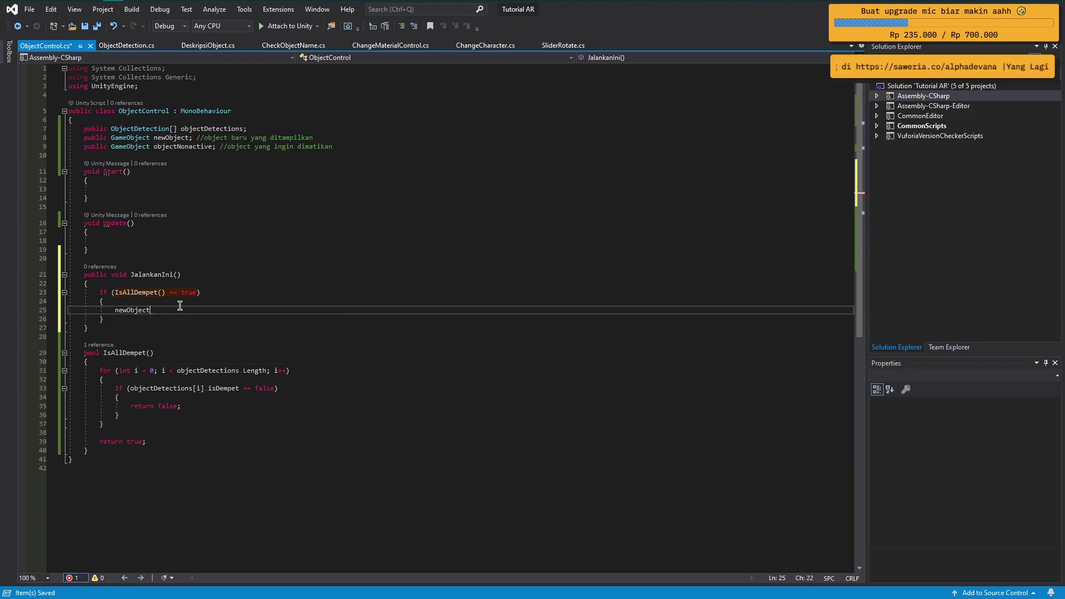
{"action": "type", "text": ".Set"}
{"action": "key", "text": "Tab"}
{"action": "key", "text": "Left"}
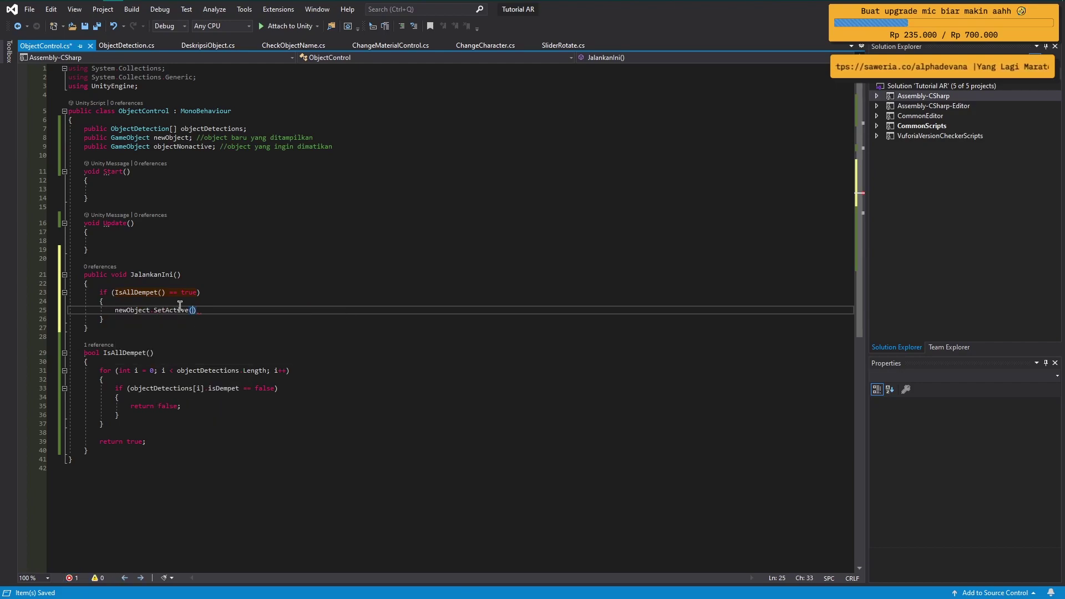
{"action": "type", "text": "true);"}
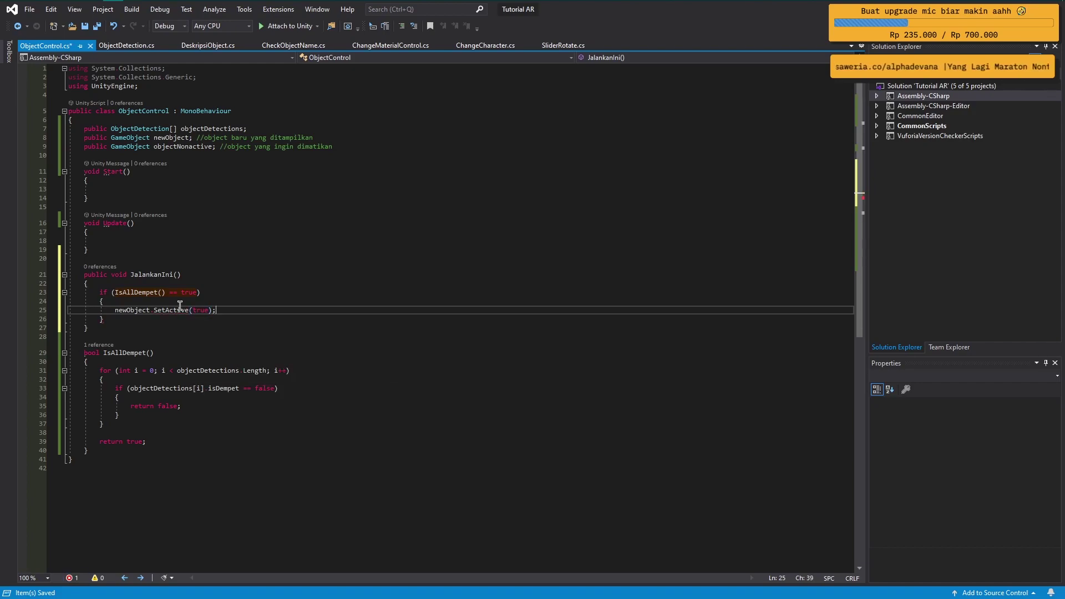
{"action": "key", "text": "ctrl+Return"}
{"action": "type", "text": "//ta"}
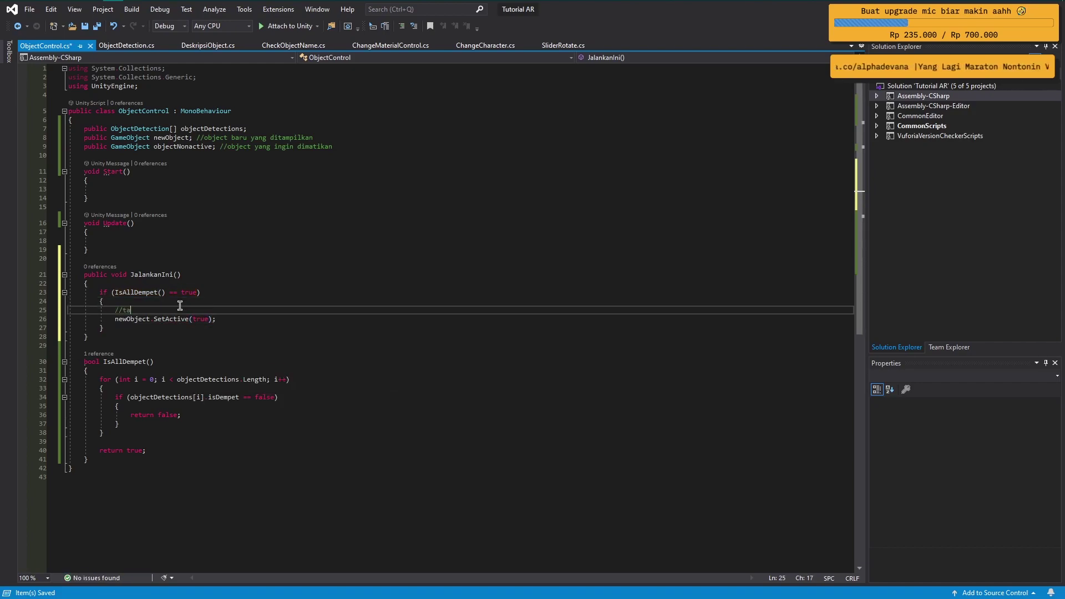
{"action": "type", "text": "ruh fucntion"}
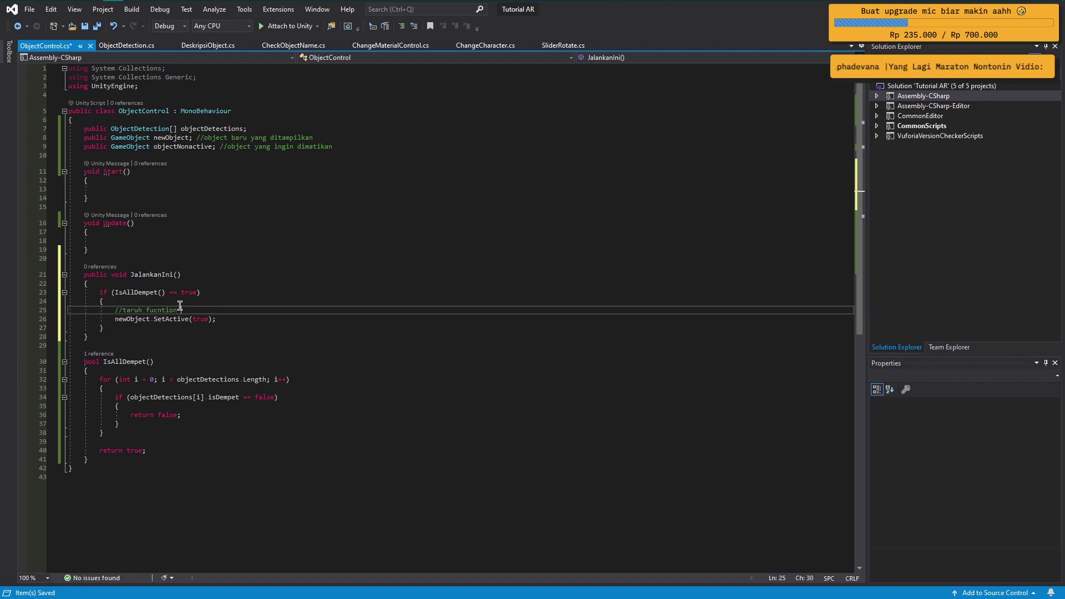
{"action": "type", "text": "kalian disini jika su"}
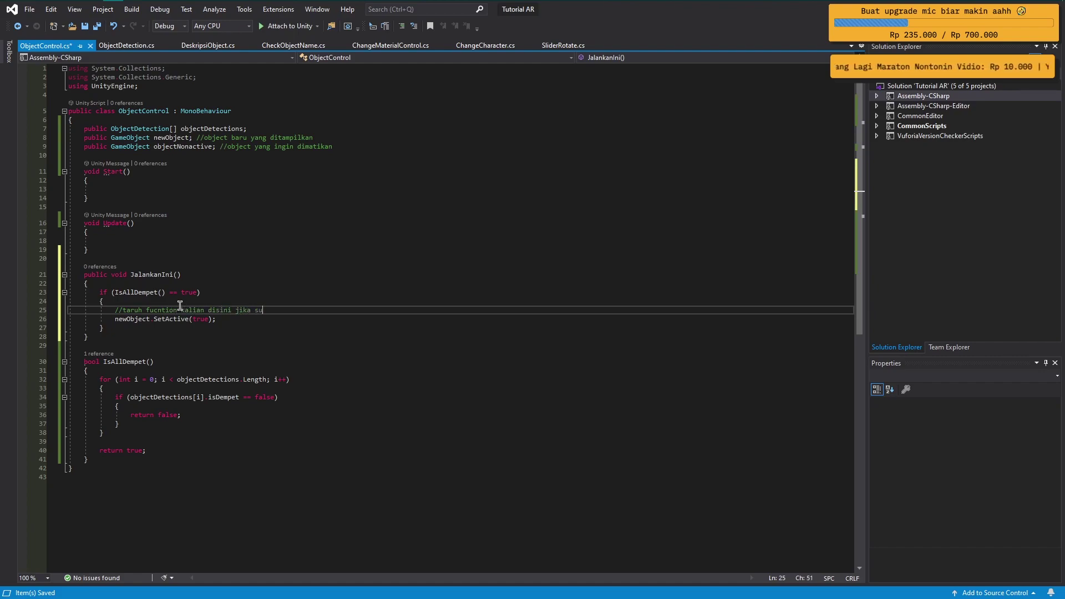
{"action": "type", "text": "dah dempet semua!"}
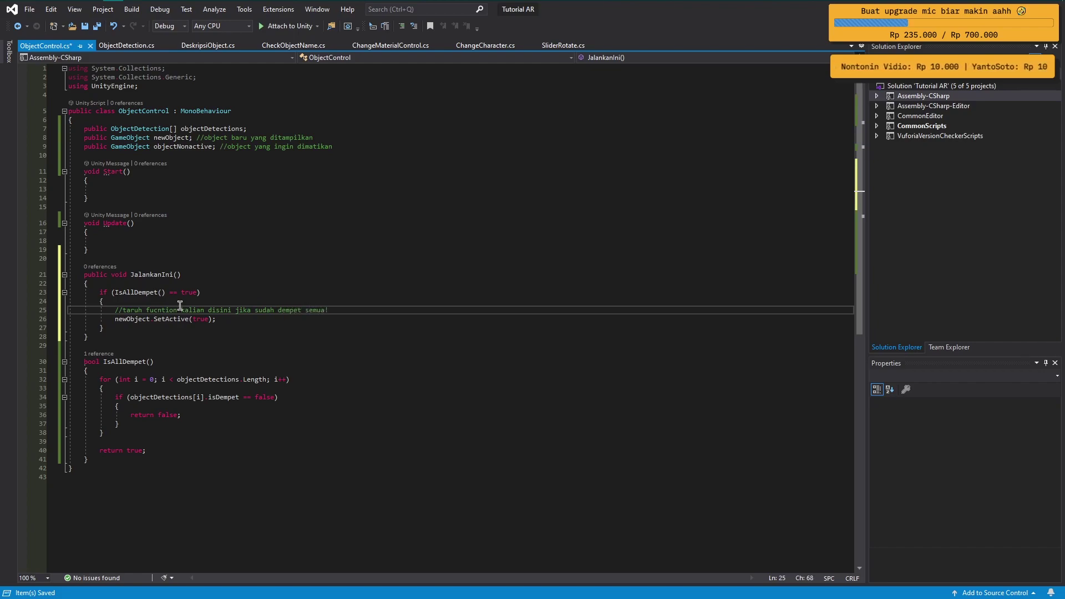
- Add a blank line after the comment and append '//mengaktfikan object baru' to the SetActive(true) line
{"action": "key", "text": "Return"}
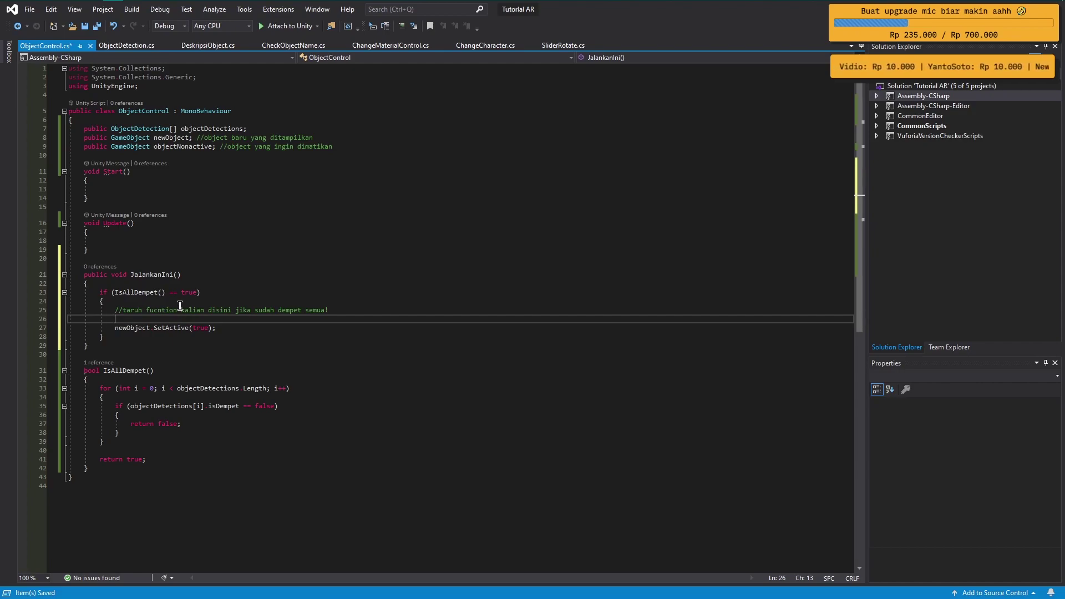
{"action": "key", "text": "Down"}
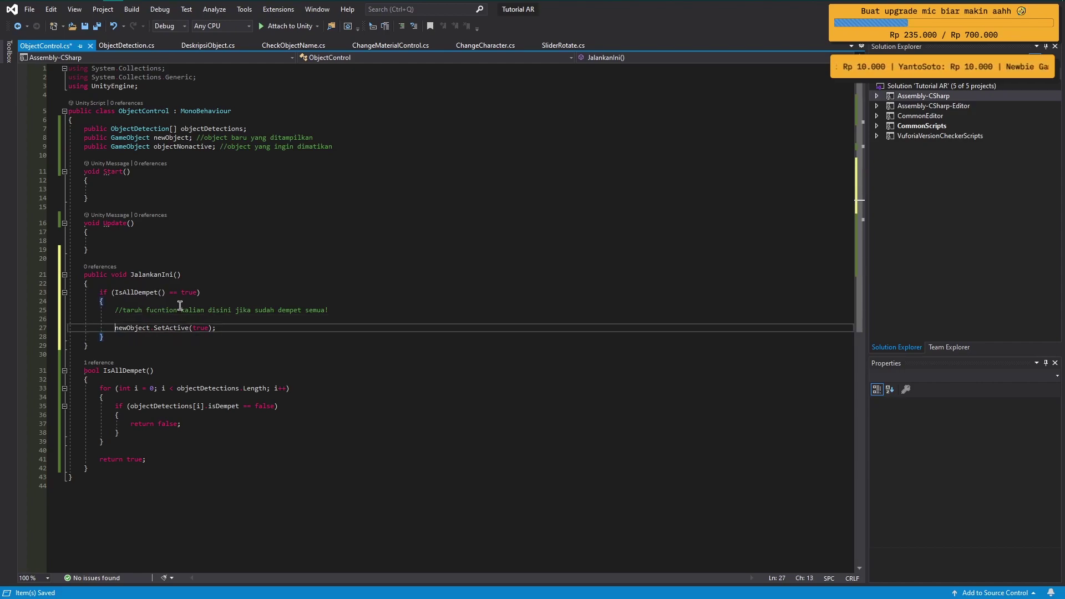
{"action": "key", "text": "End"}
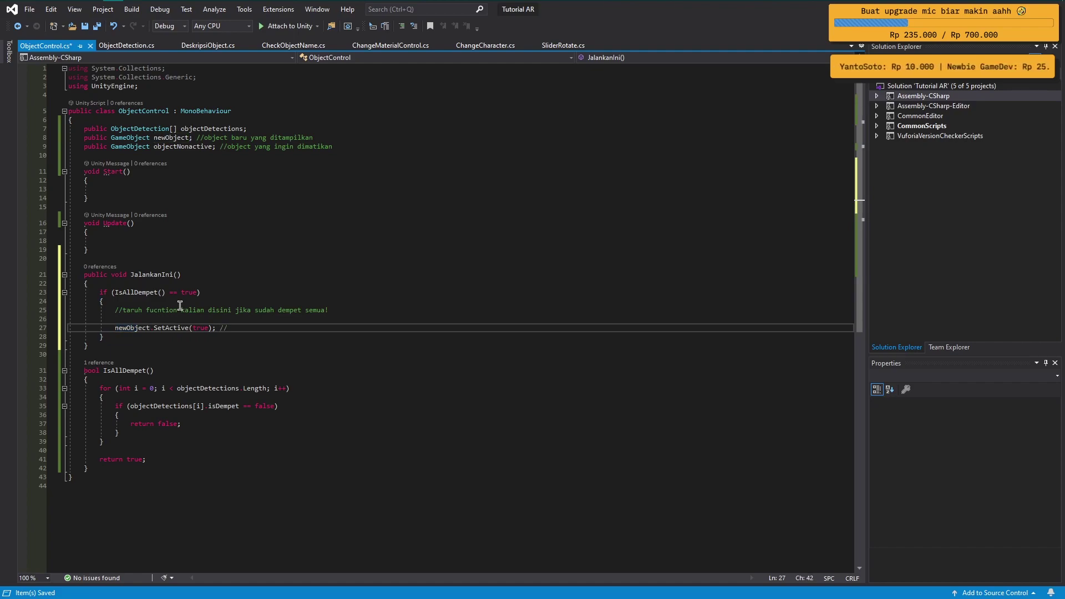
{"action": "type", "text": "mengaktfika"}
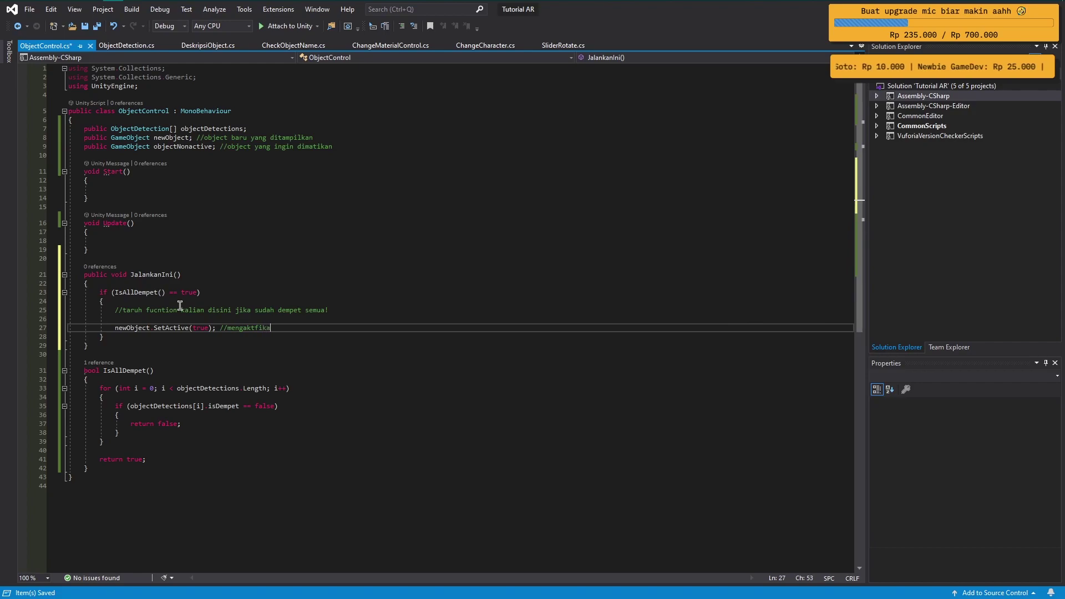
{"action": "type", "text": "n object baru"}
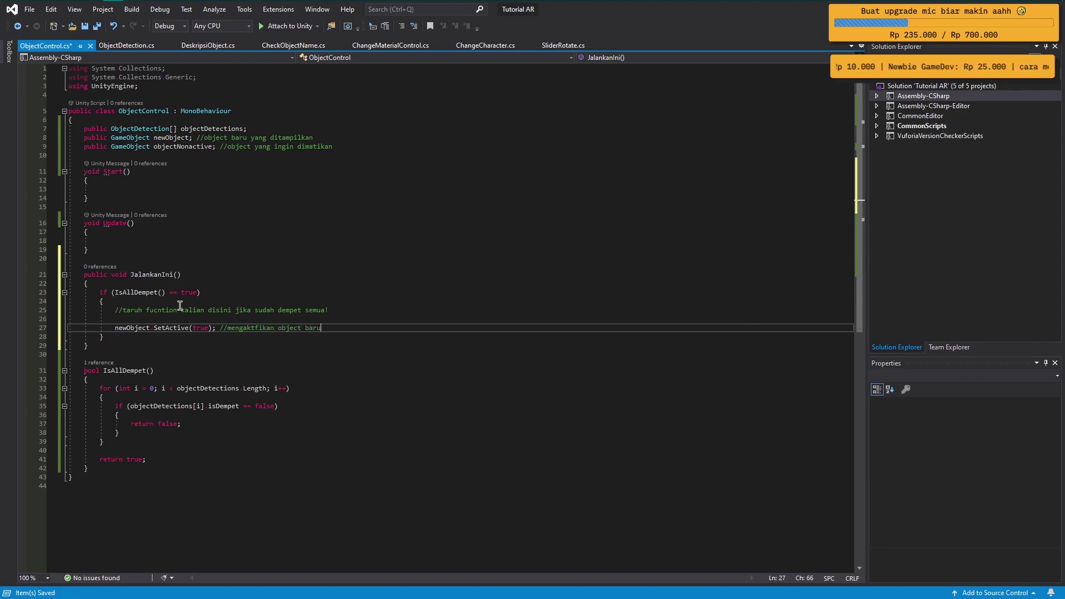
{"action": "key", "text": "Return"}
{"action": "key", "text": "Return"}
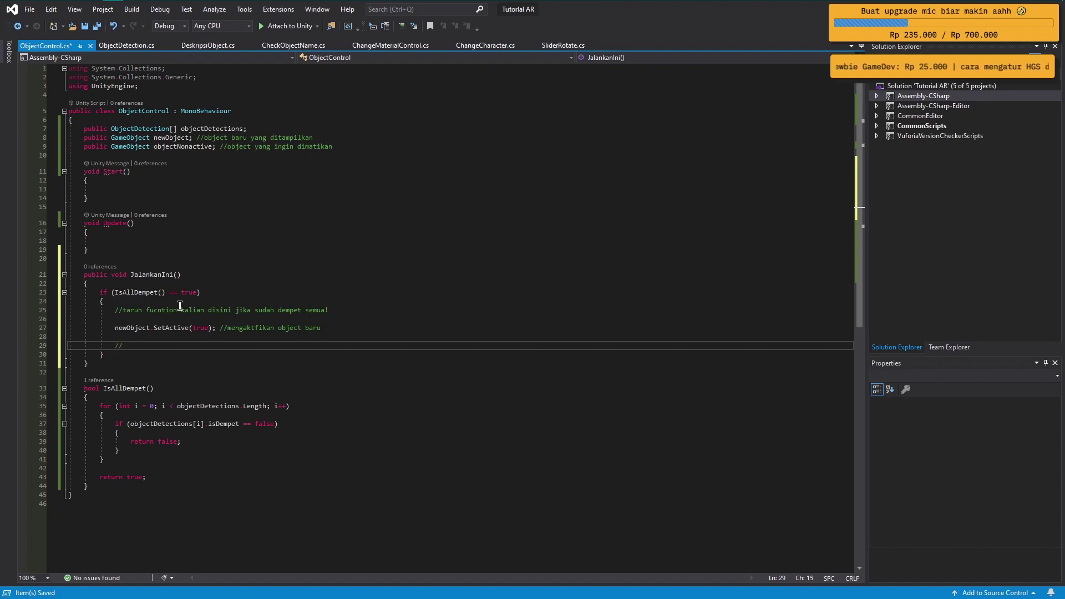
- Add a for loop bounded by objectNonactive.Length, changing objectNonactive's declaration to GameObject[]
{"action": "type", "text": "for"}
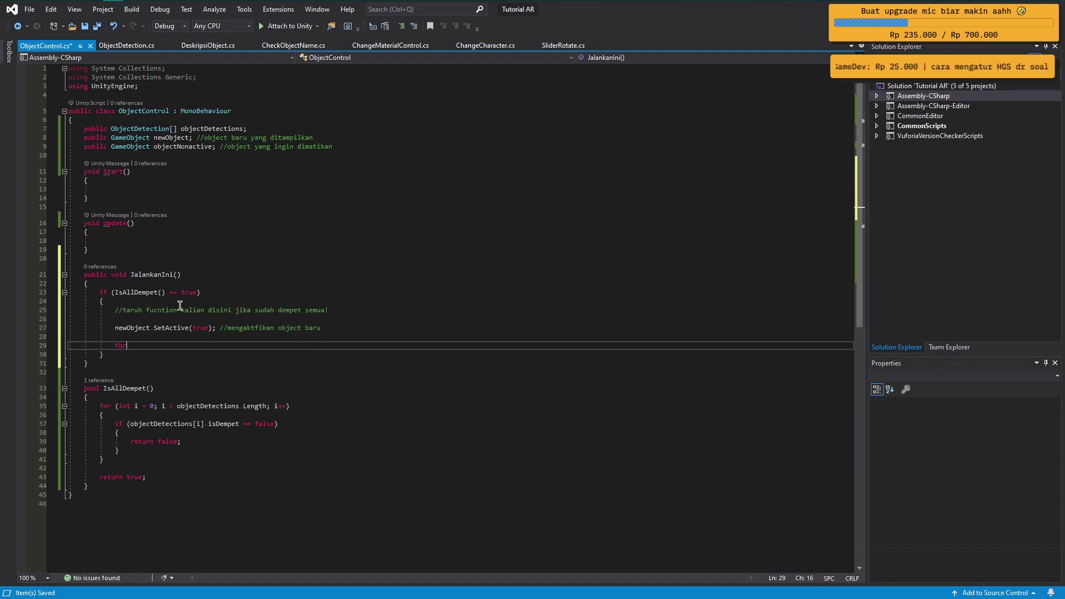
{"action": "key", "text": "Tab"}
{"action": "key", "text": "Tab"}
{"action": "key", "text": "Tab"}
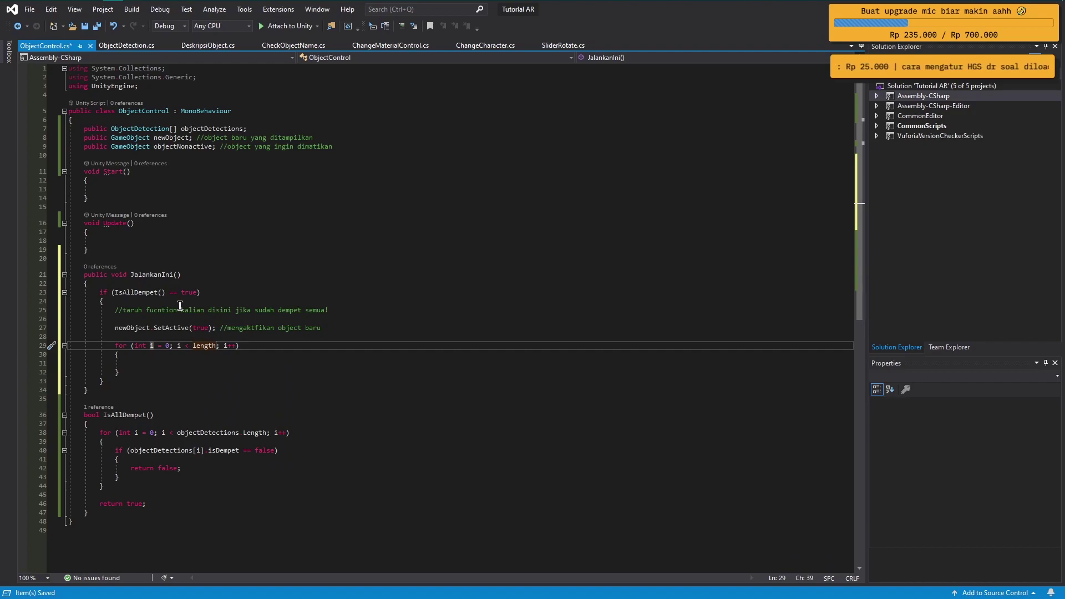
{"action": "key", "text": "Tab"}
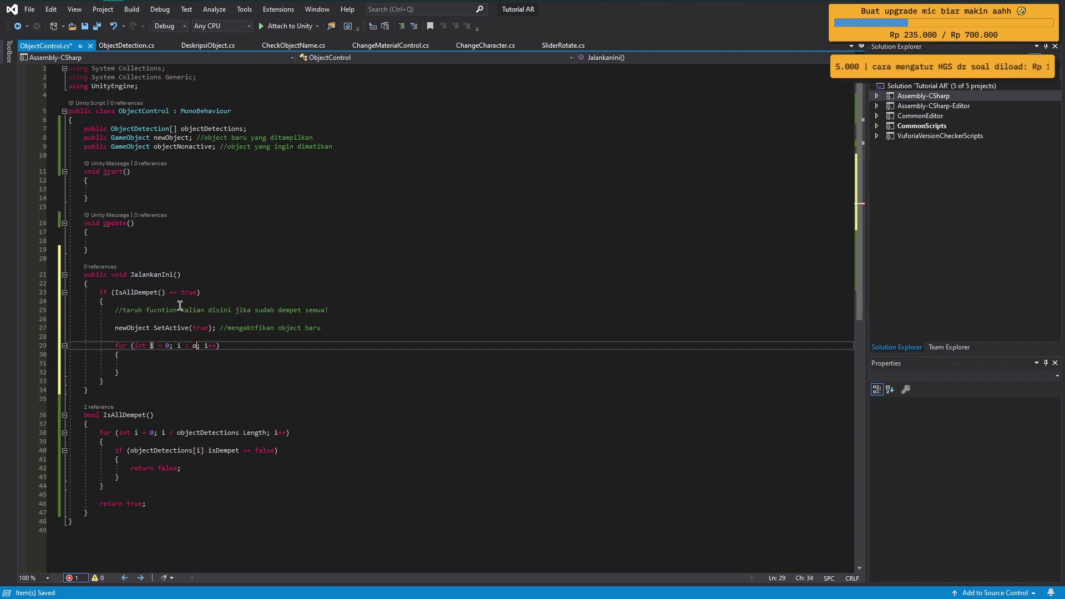
{"action": "type", "text": "objectN"}
{"action": "key", "text": "Tab"}
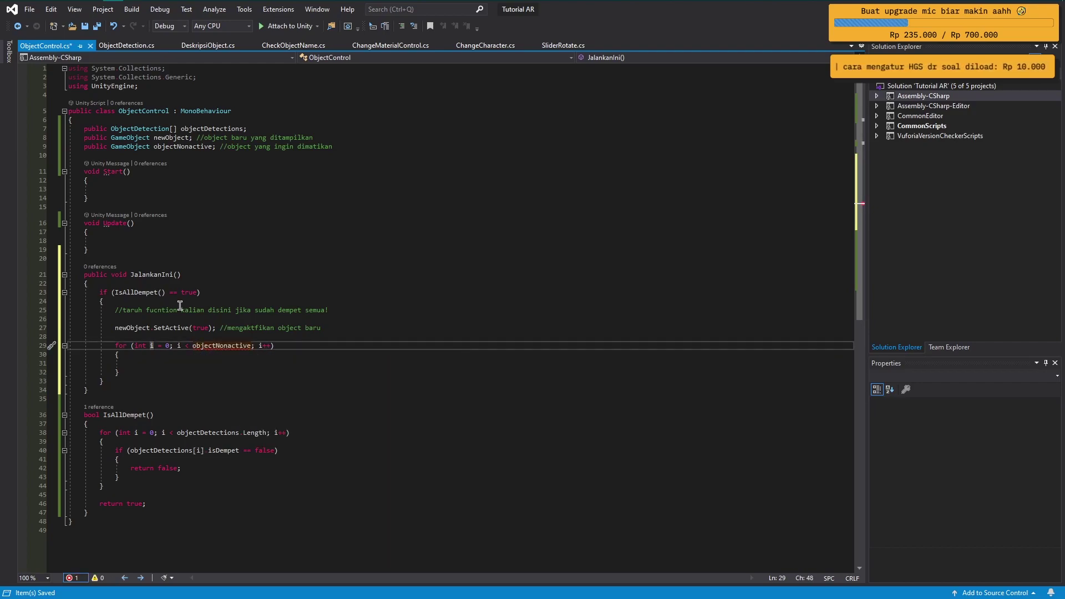
{"action": "type", "text": ".layer"}
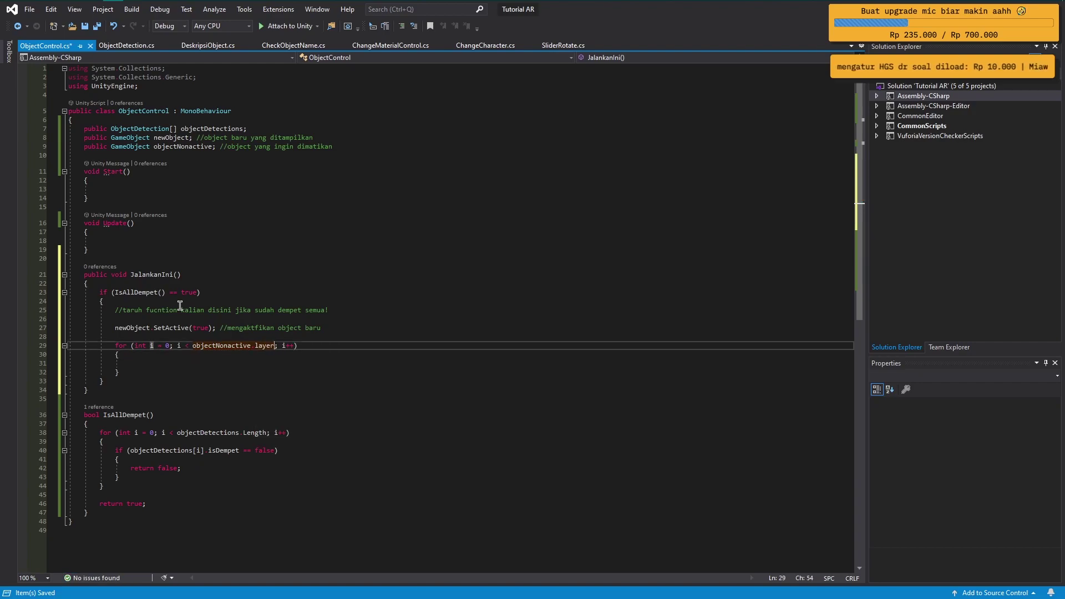
{"action": "key", "text": "Left"}
{"action": "key", "text": "Left"}
{"action": "key", "text": "Left"}
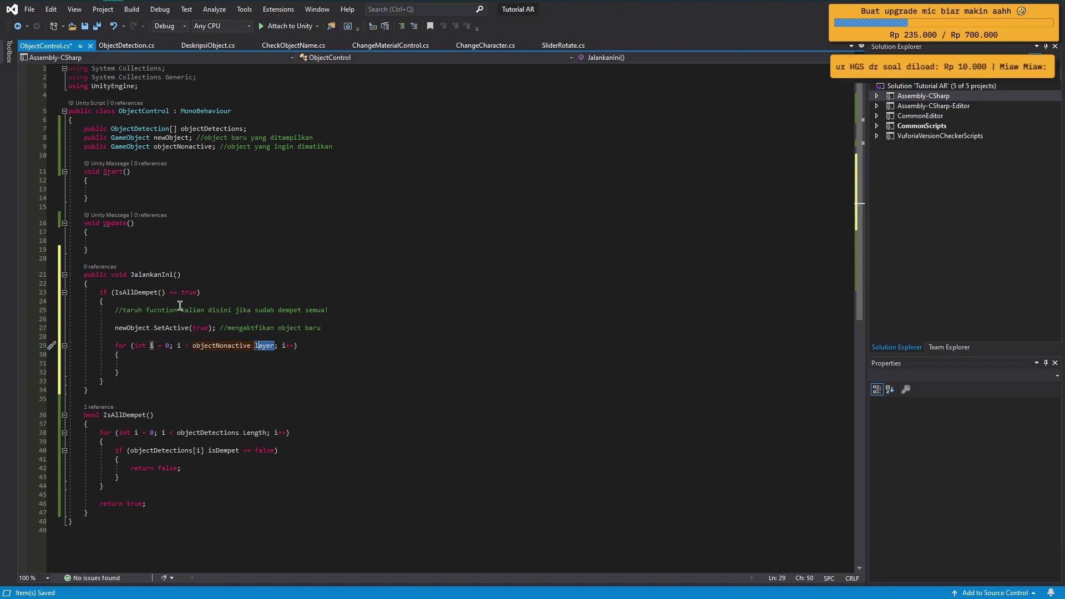
{"action": "key", "text": "Left"}
{"action": "key", "text": "Left"}
{"action": "key", "text": "Right"}
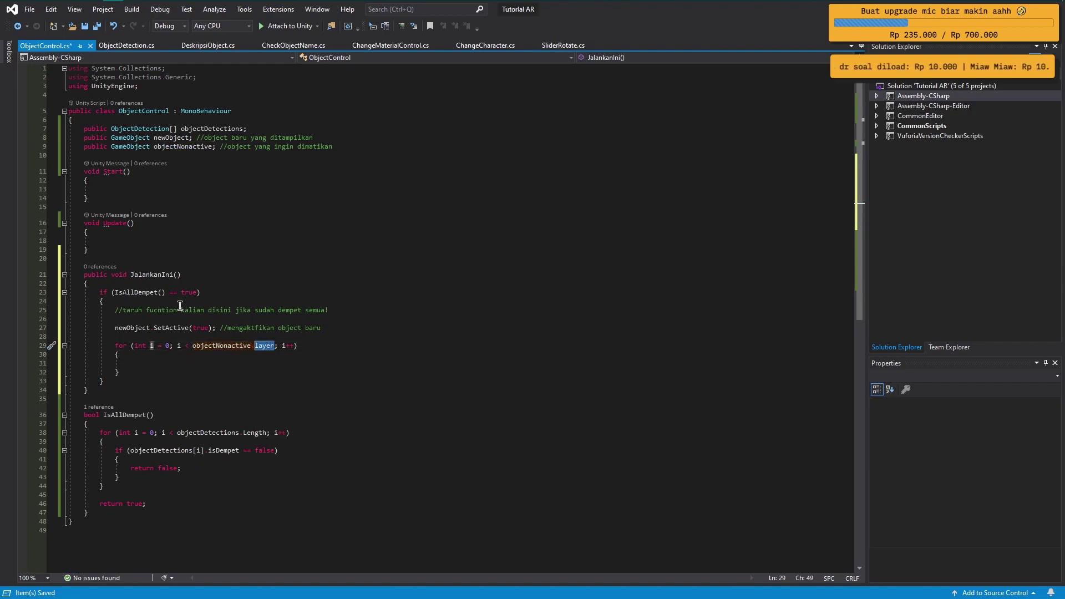
{"action": "left_click", "coordinate": [136, 146]}
{"action": "type", "text": "[]"}
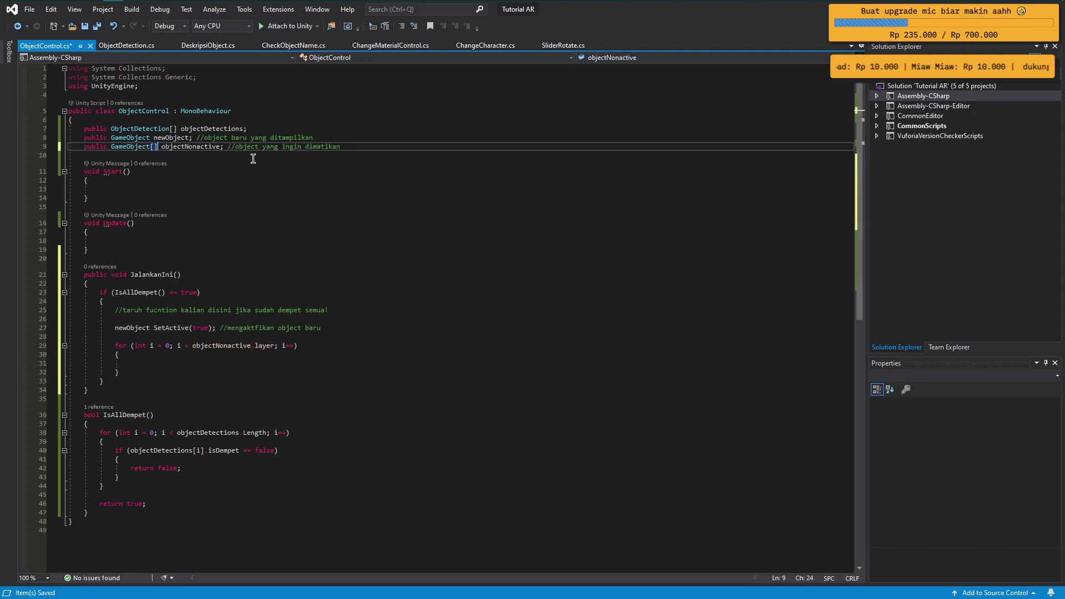
{"action": "left_click", "coordinate": [275, 346]}
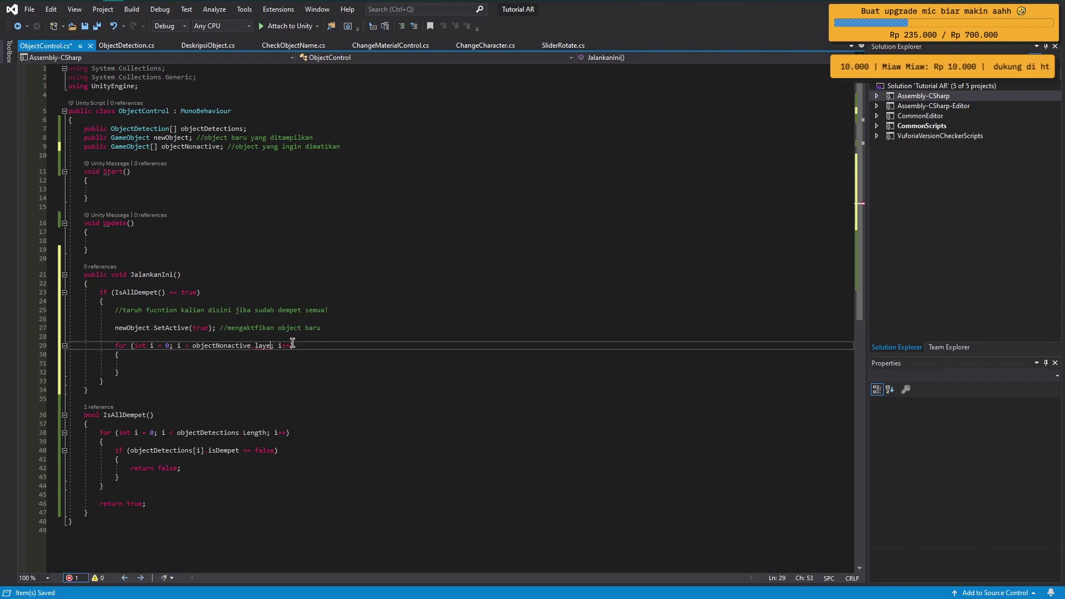
{"action": "key", "text": "BackSpace"}
{"action": "key", "text": "BackSpace"}
{"action": "key", "text": "BackSpace"}
{"action": "type", "text": "le"}
{"action": "key", "text": "Tab"}
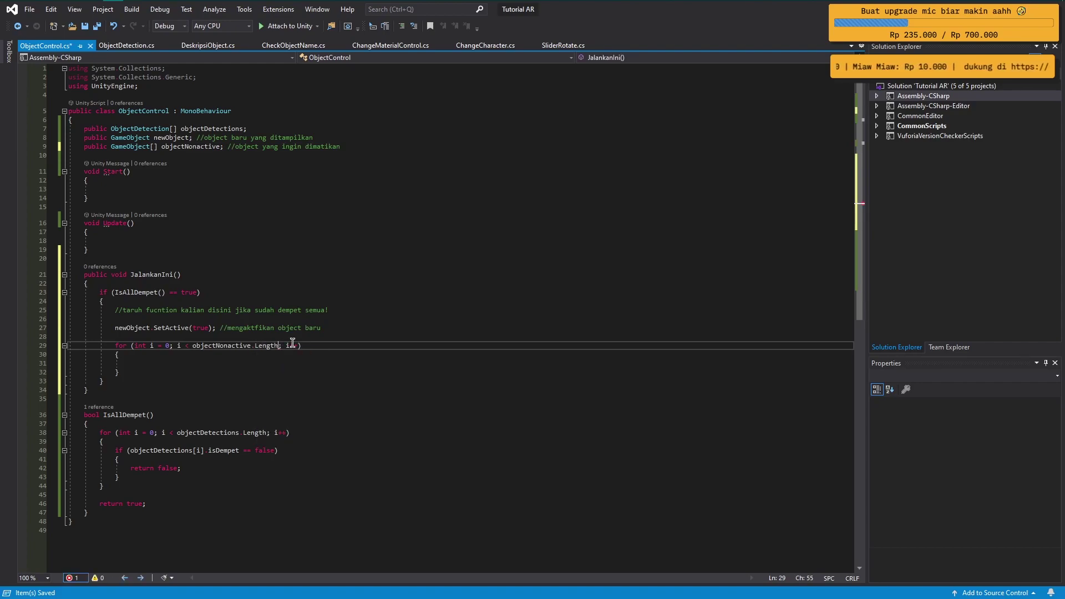
- Call objectNonactive[i].SetActive(false); in the loop, save, and start an else branch
{"action": "left_click", "coordinate": [192, 362]}
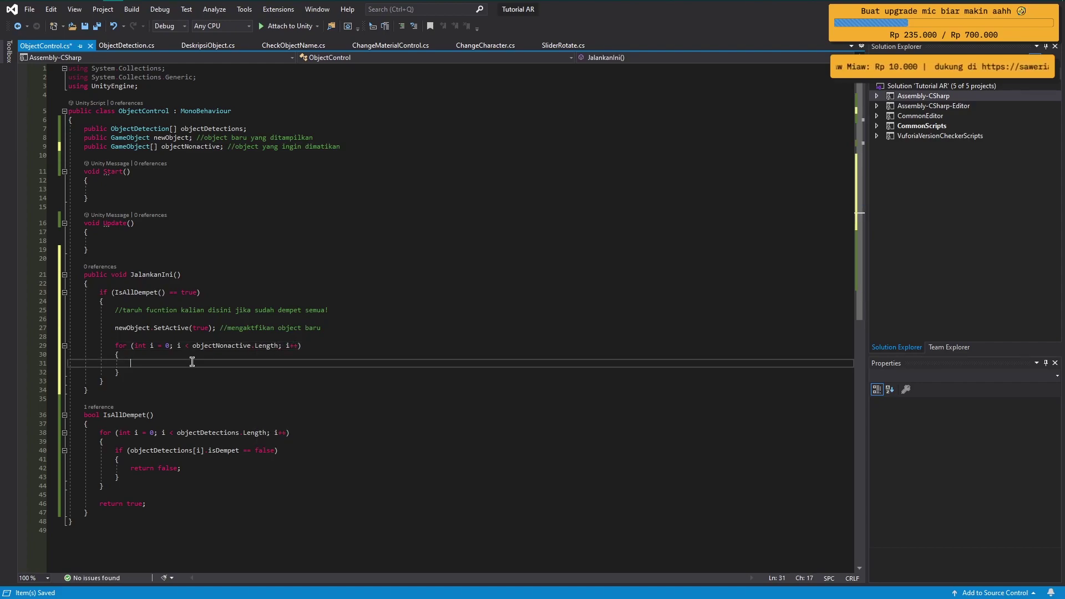
{"action": "type", "text": "obj"}
{"action": "key", "text": "Down"}
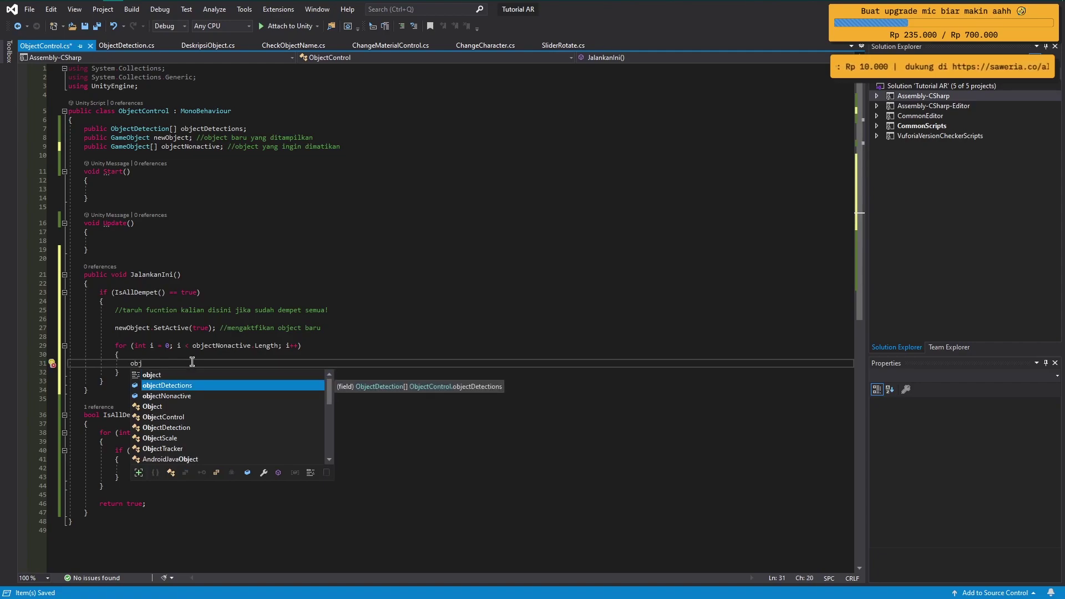
{"action": "key", "text": "Down"}
{"action": "key", "text": "Tab"}
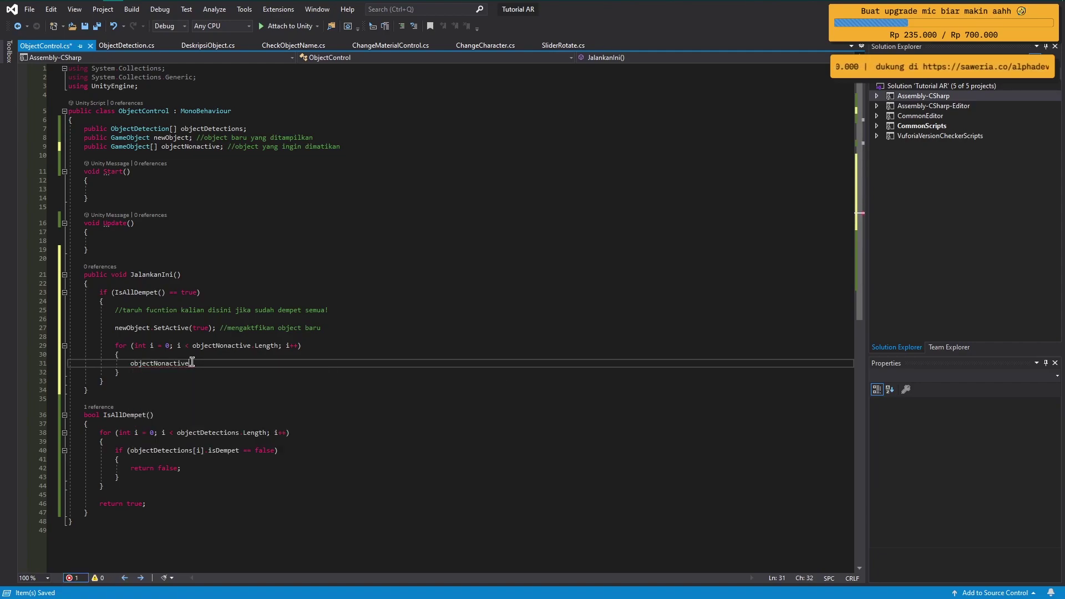
{"action": "type", "text": "i"}
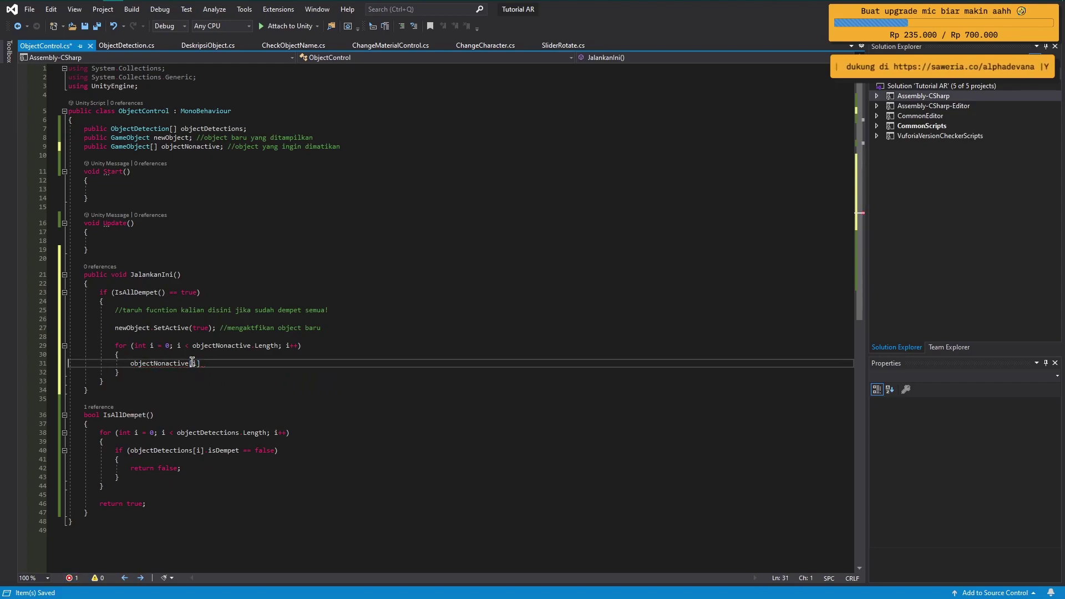
{"action": "type", "text": "].SetActive"}
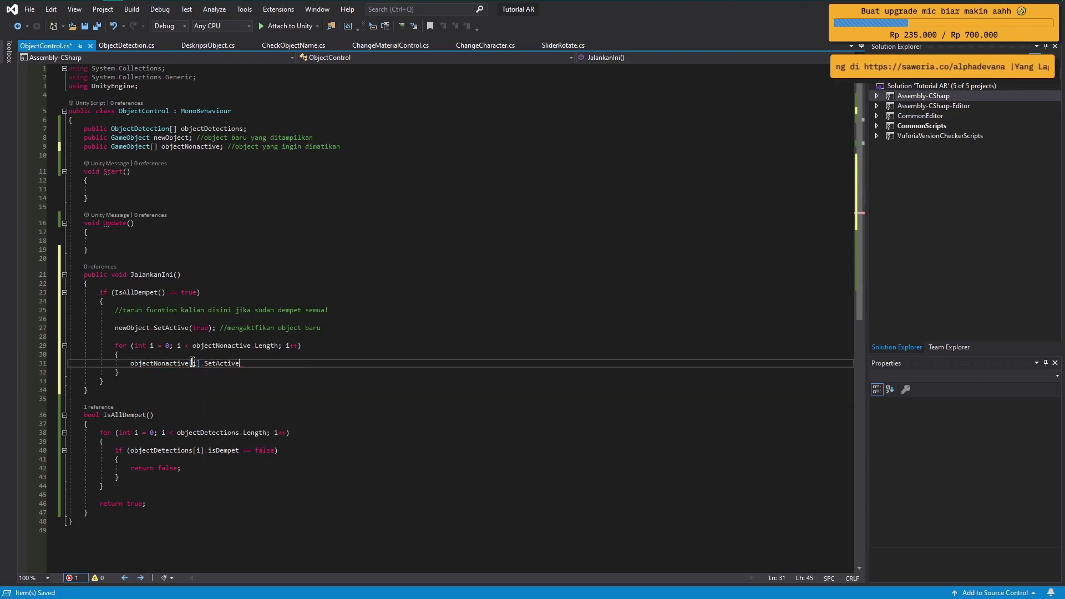
{"action": "type", "text": "(false);"}
{"action": "key", "text": "ctrl+s"}
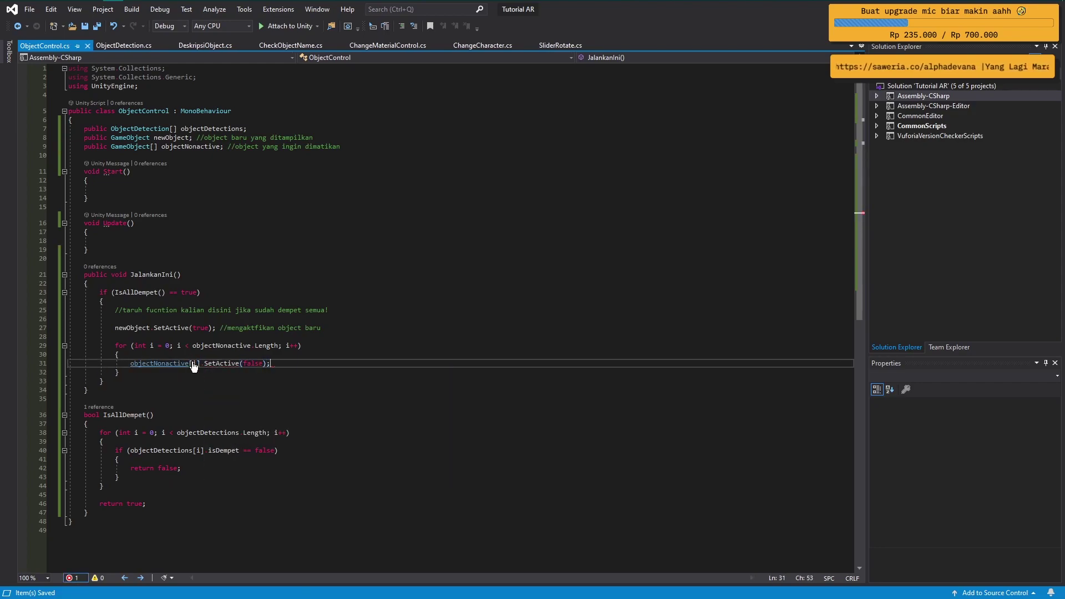
{"action": "key", "text": "Down"}
{"action": "key", "text": "Down"}
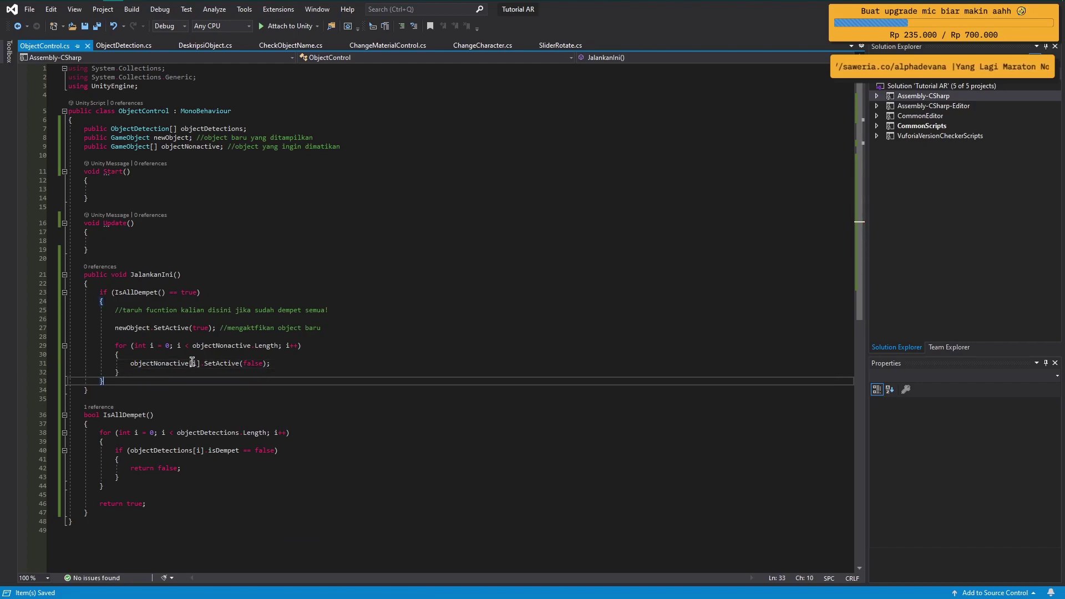
{"action": "key", "text": "Return"}
- Add an else block that calls newObject.SetActive(false);
{"action": "type", "text": "else"}
{"action": "key", "text": "Tab"}
{"action": "key", "text": "Tab"}
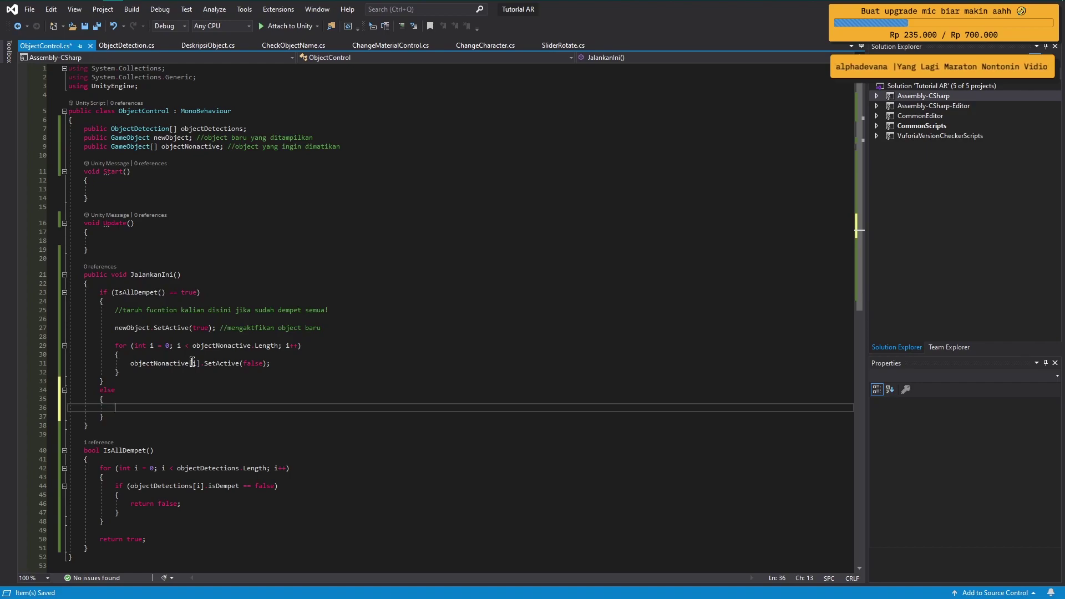
{"action": "type", "text": "ne"}
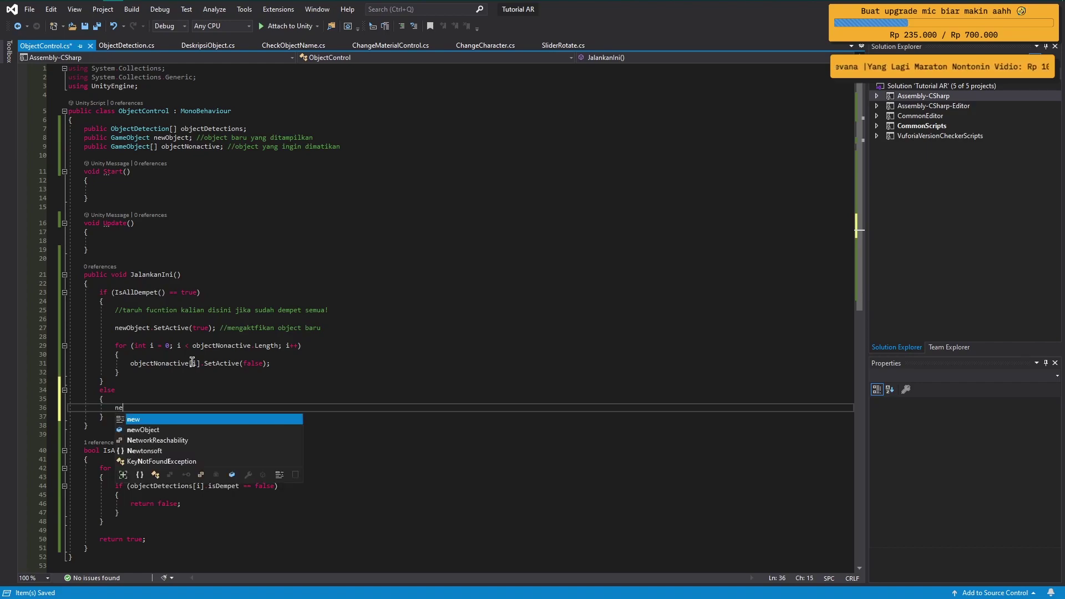
{"action": "type", "text": "wObject."}
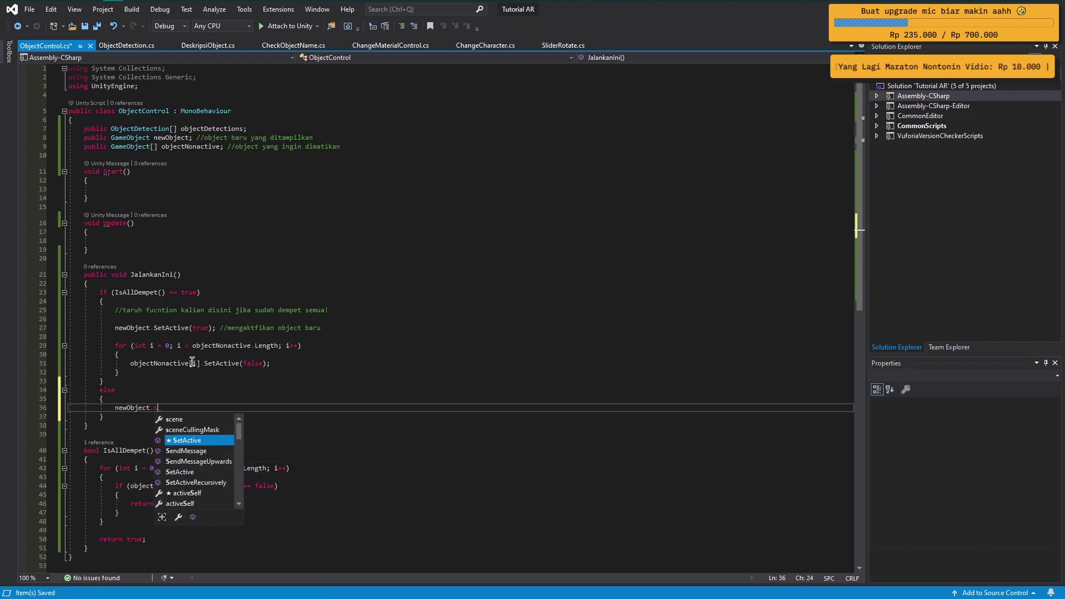
{"action": "type", "text": "SetActive()"}
{"action": "key", "text": "Left"}
{"action": "type", "text": "false"}
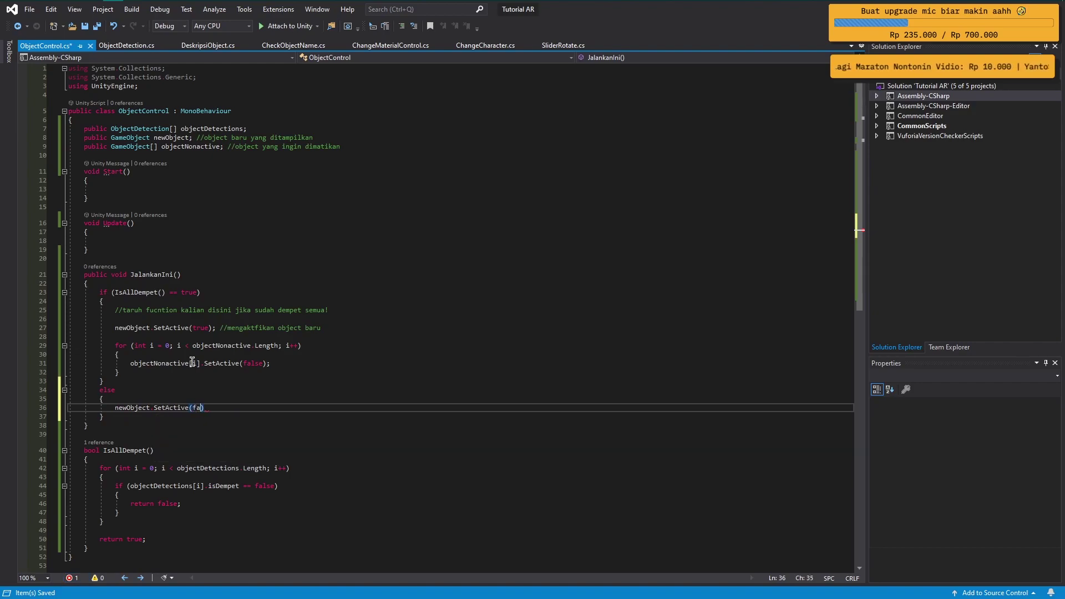
{"action": "key", "text": "End"}
{"action": "type", "text": ";"}
{"action": "key", "text": "Return"}
{"action": "key", "text": "Return"}
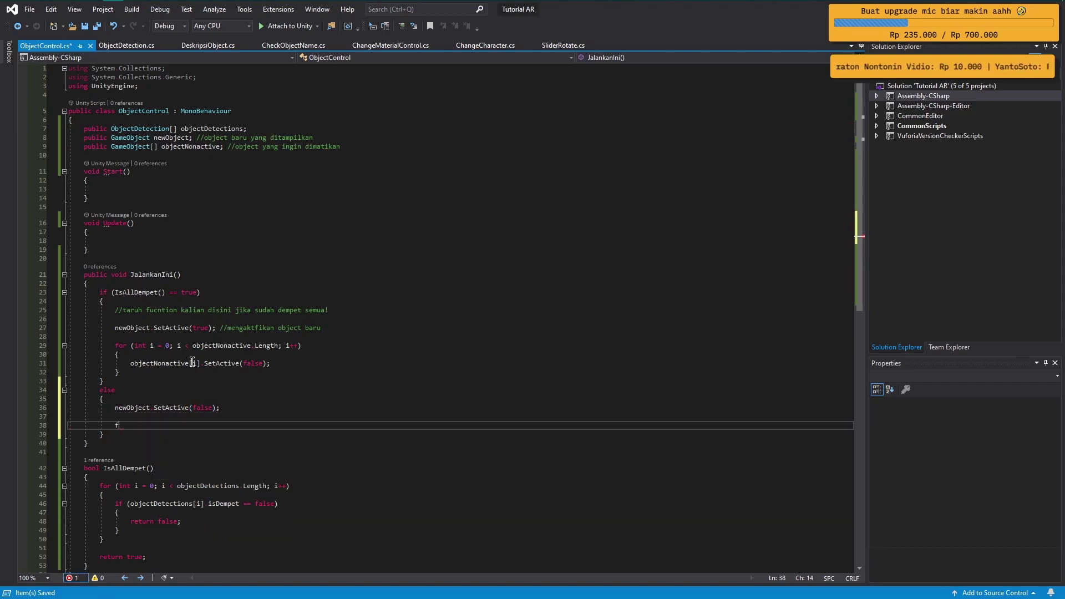
- Below it, add a for loop running i up to objectNonactive.Length
{"action": "type", "text": "or"}
{"action": "key", "text": "Tab"}
{"action": "key", "text": "Tab"}
{"action": "key", "text": "Left"}
{"action": "key", "text": "Left"}
{"action": "key", "text": "Left"}
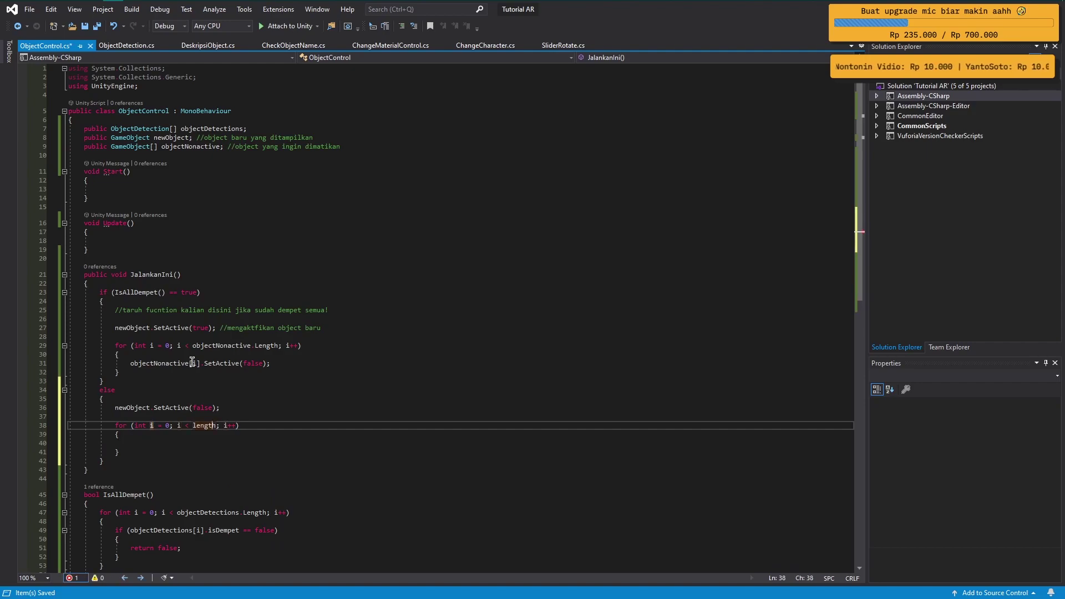
{"action": "key", "text": "shift+Left"}
{"action": "key", "text": "shift+Left"}
{"action": "key", "text": "shift+Left"}
{"action": "type", "text": "o"}
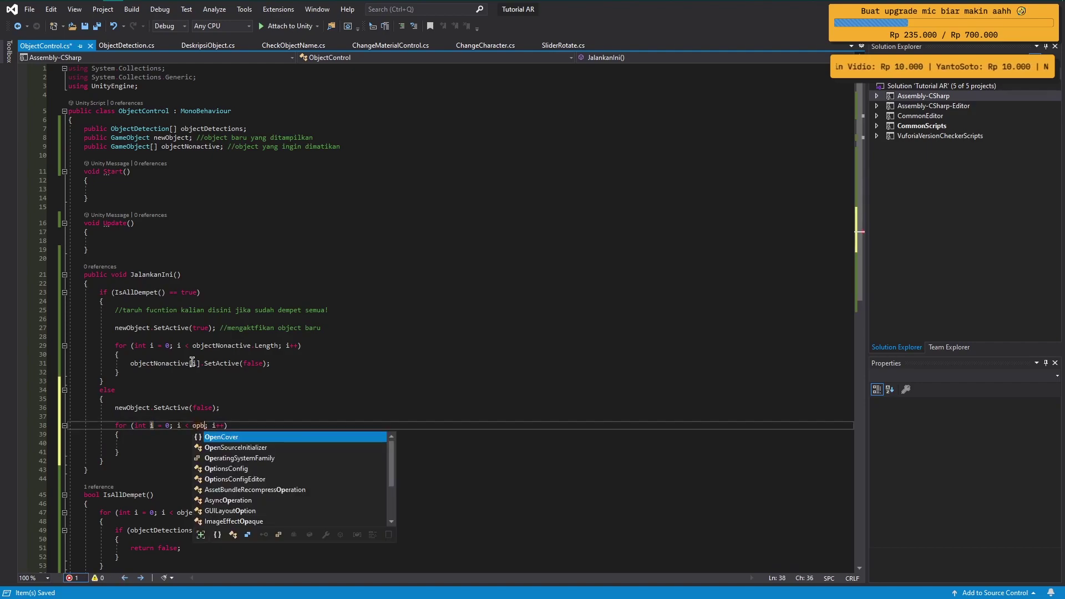
{"action": "key", "text": "BackSpace"}
{"action": "type", "text": "obj"}
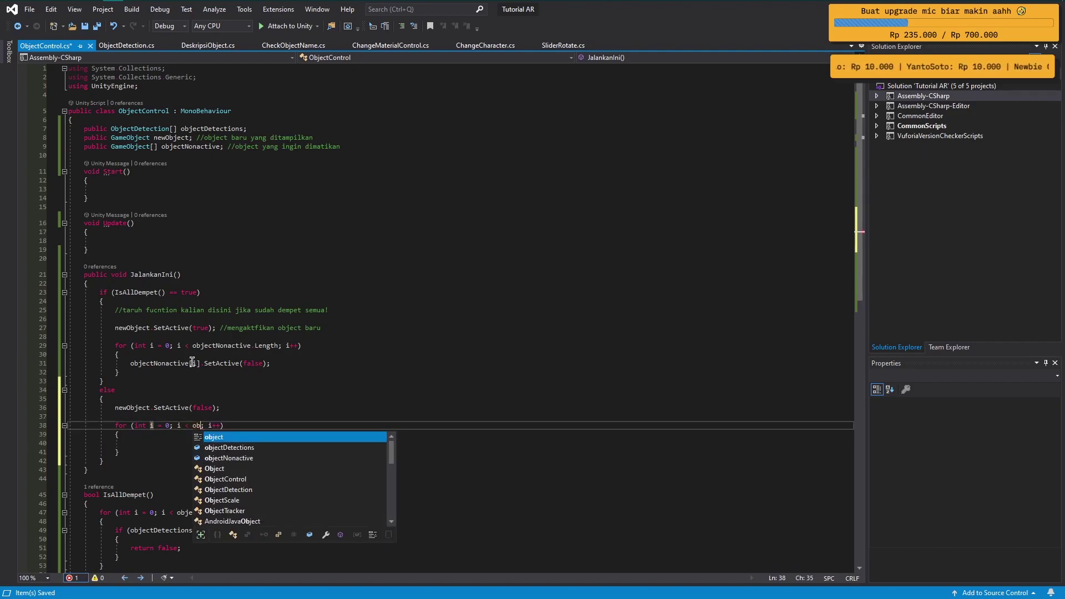
{"action": "key", "text": "Tab"}
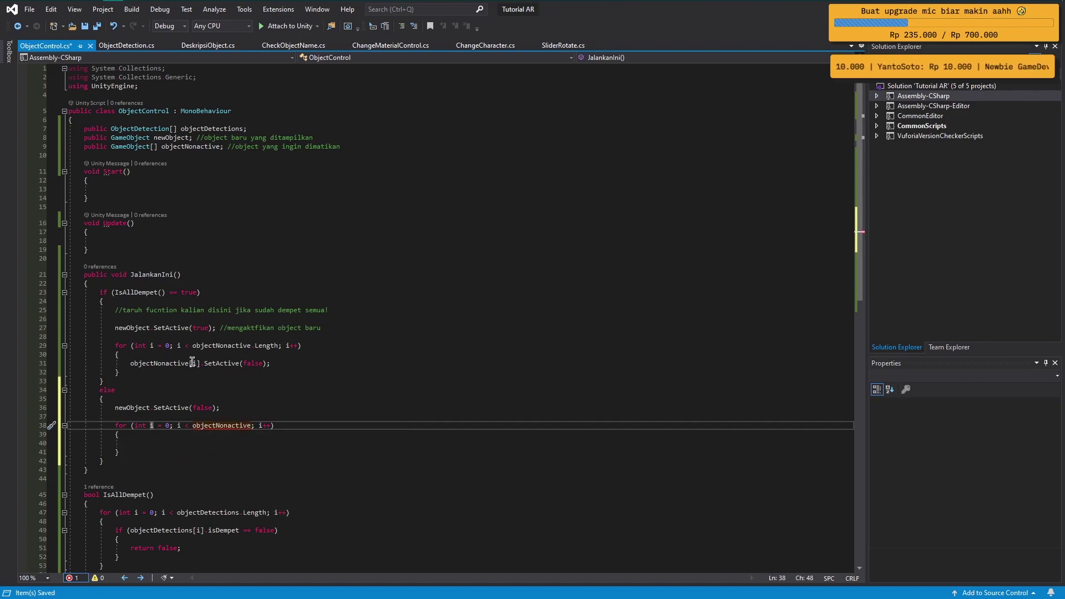
{"action": "type", "text": ".Length"}
- Inside the loop, call objectNonactive[i].SetActive(true)
{"action": "key", "text": "Down"}
{"action": "key", "text": "Down"}
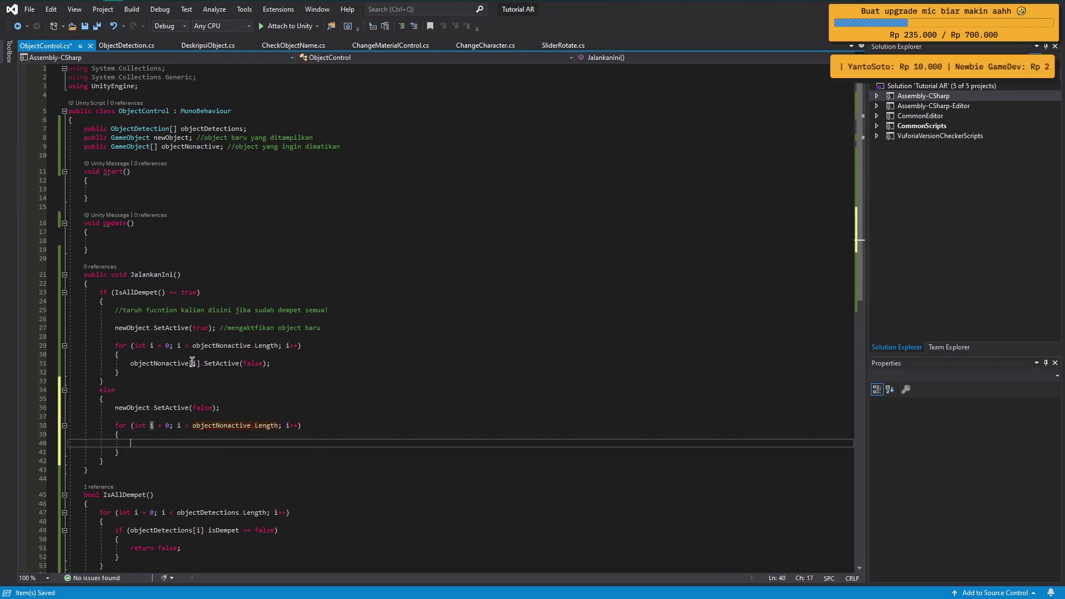
{"action": "type", "text": "obje"}
{"action": "key", "text": "Tab"}
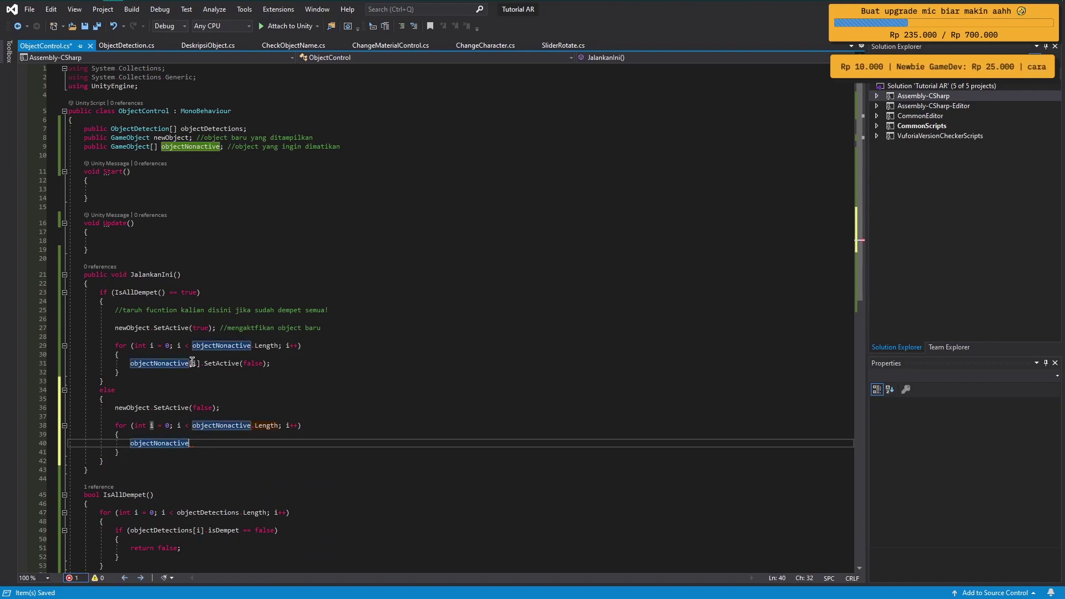
{"action": "type", "text": ".SetValue"}
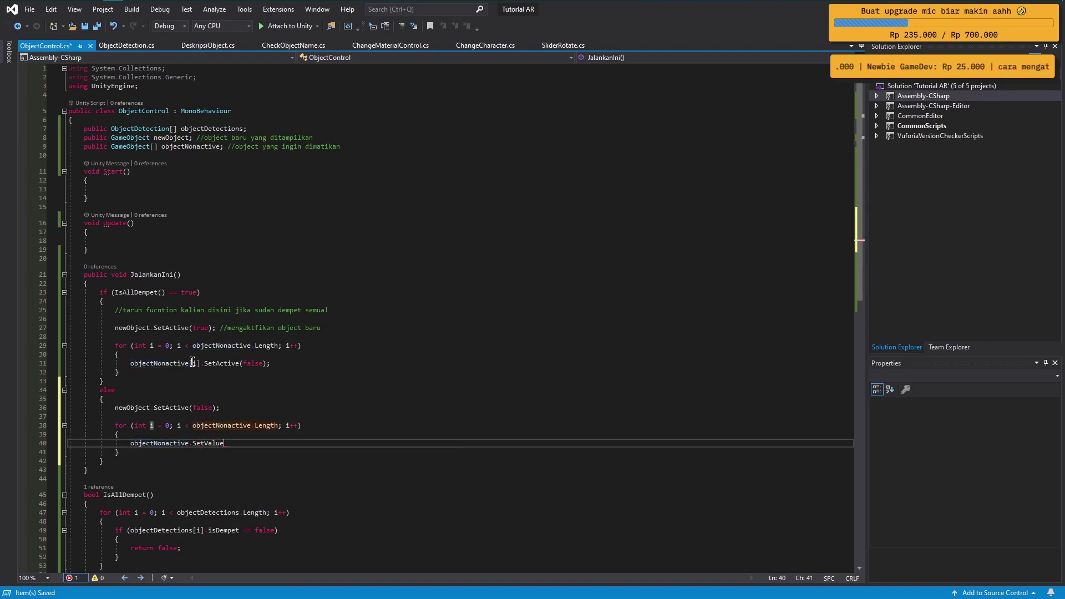
{"action": "key", "text": "BackSpace"}
{"action": "key", "text": "BackSpace"}
{"action": "key", "text": "BackSpace"}
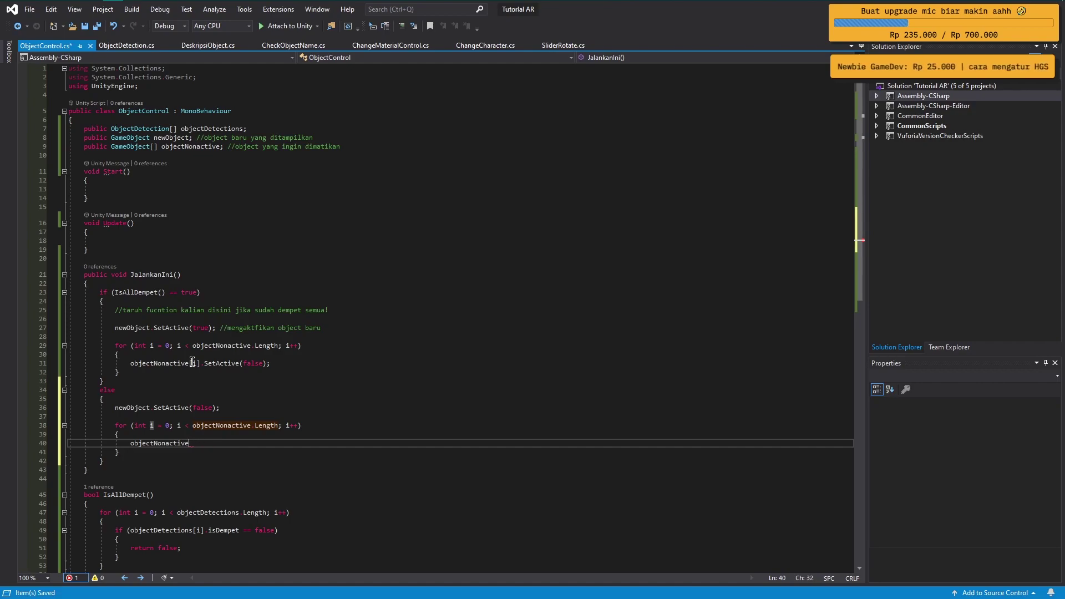
{"action": "type", "text": "[i"}
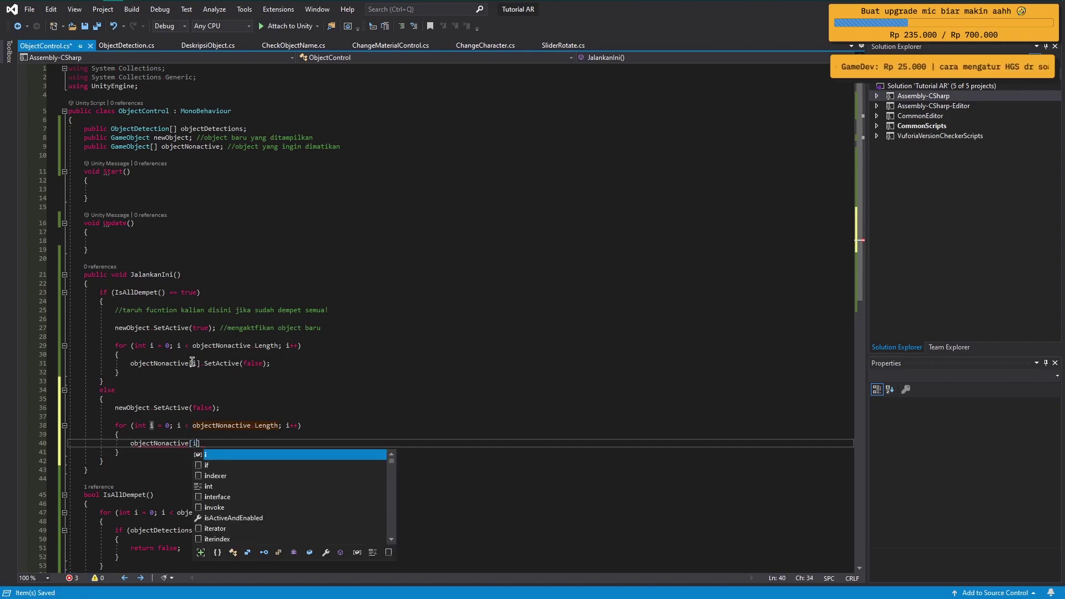
{"action": "key", "text": "Escape"}
{"action": "type", "text": ".Set"}
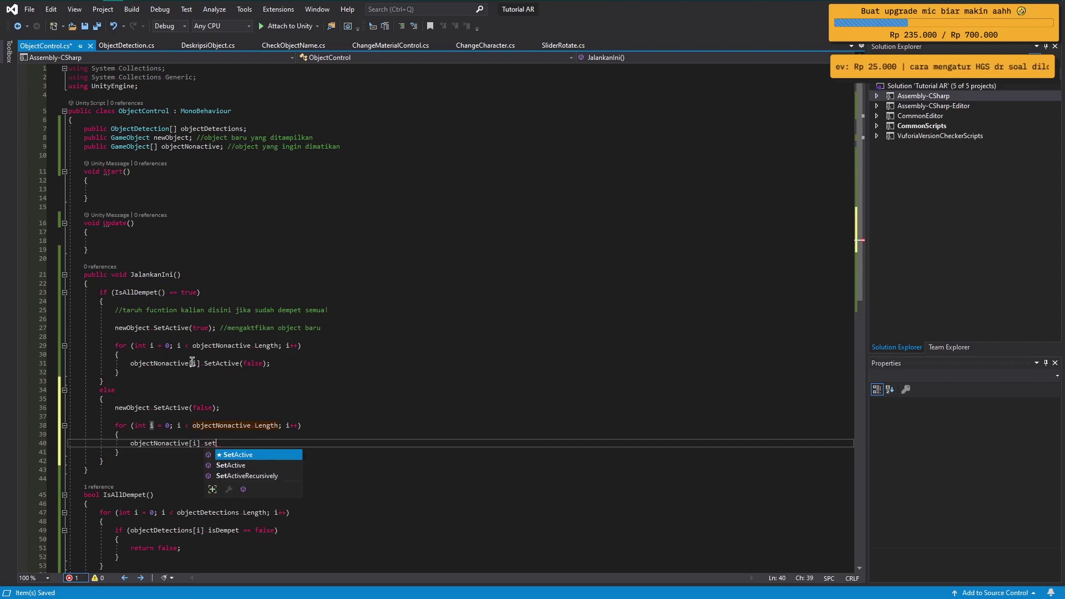
{"action": "type", "text": "Active("}
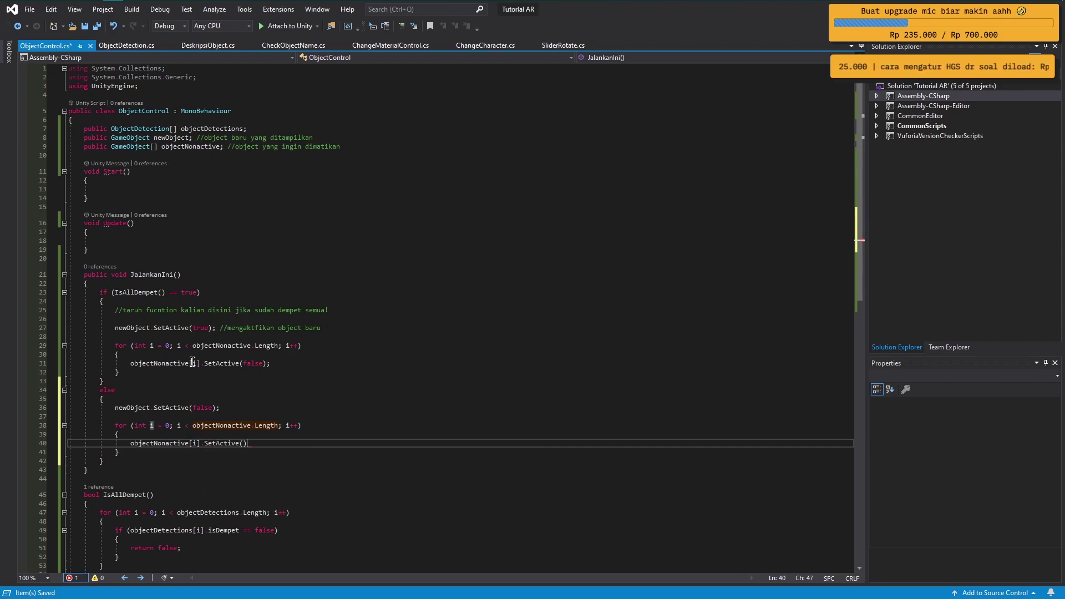
{"action": "type", "text": "true)"}
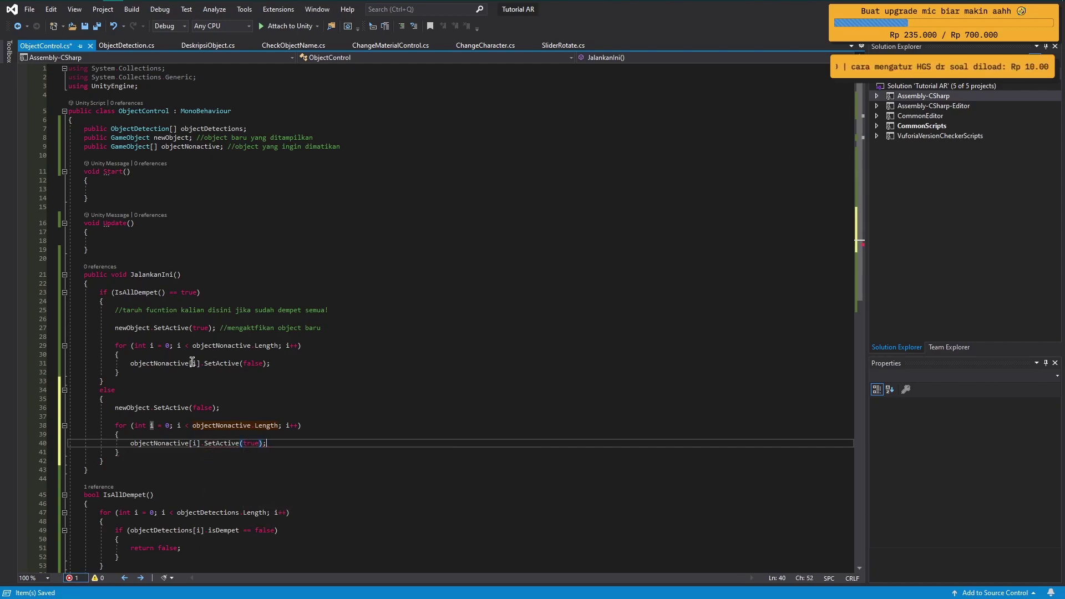
{"action": "key", "text": "Left"}
{"action": "key", "text": "Left"}
{"action": "key", "text": "Left"}
{"action": "key", "text": "Left"}
{"action": "key", "text": "Left"}
{"action": "key", "text": "Left"}
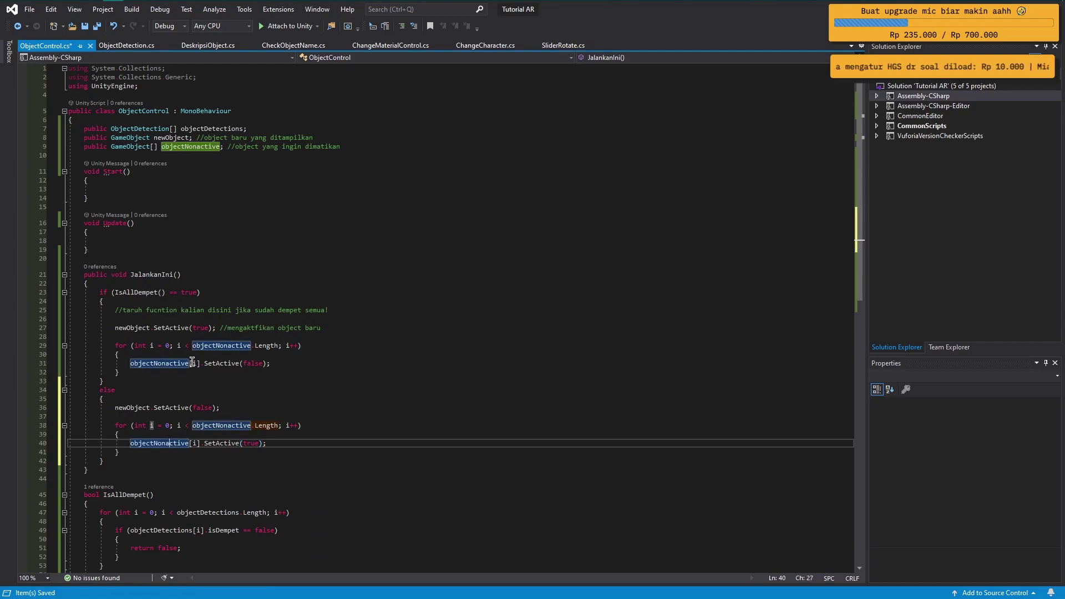
- Rename objectNonactive to objectSebelumnya in all references with Ctrl+R, Ctrl+R, and save ObjectControl.cs
{"action": "key", "text": "ctrl+r"}
{"action": "key", "text": "ctrl+r"}
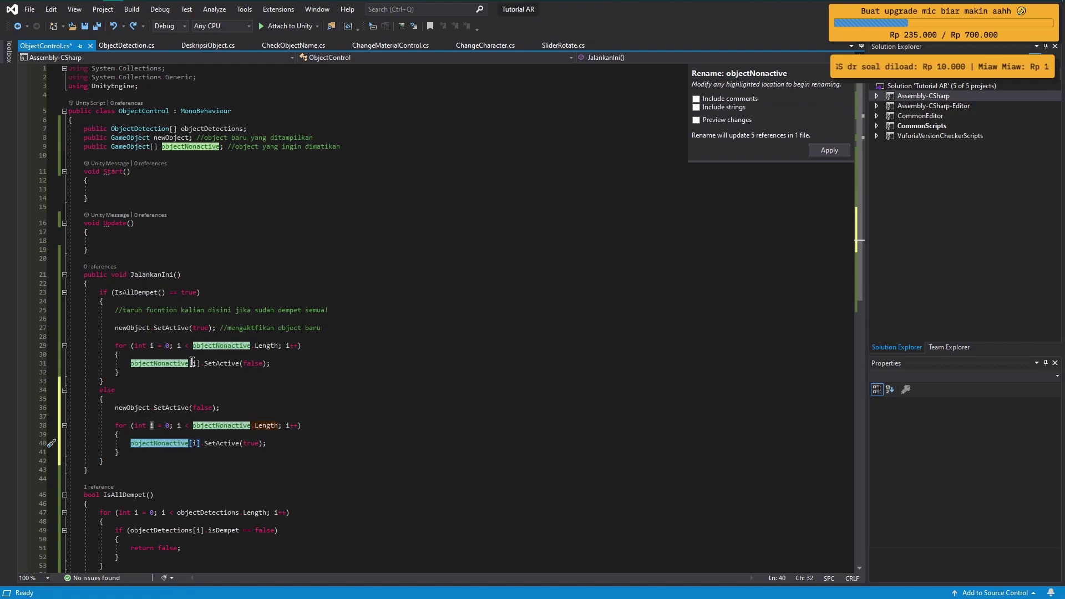
{"action": "type", "text": "objectSebelumnya"}
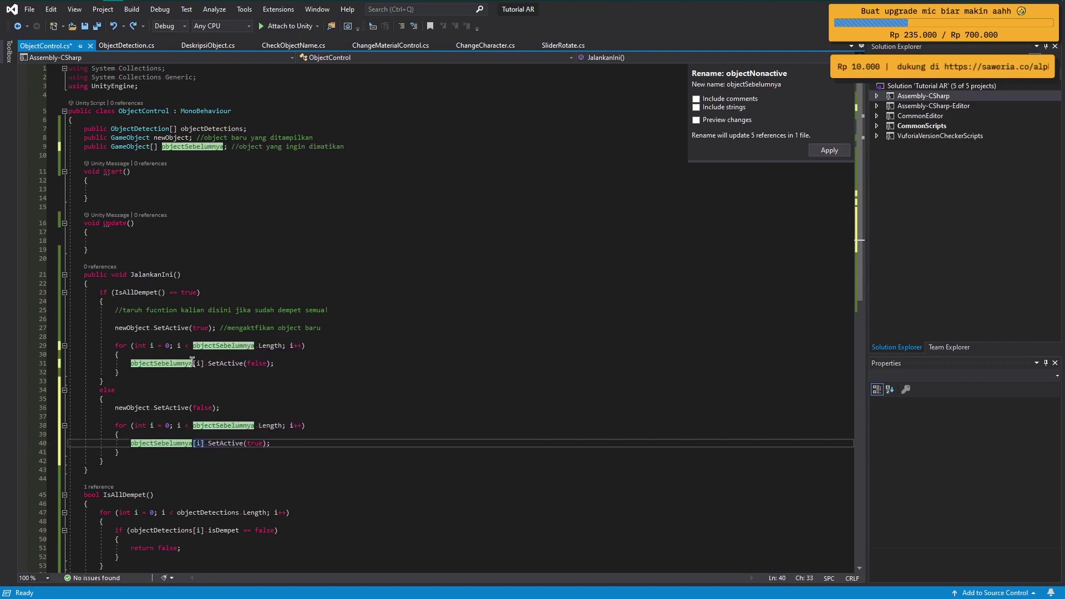
{"action": "key", "text": "Return"}
{"action": "key", "text": "ctrl+s"}
{"action": "left_click", "coordinate": [304, 444]}
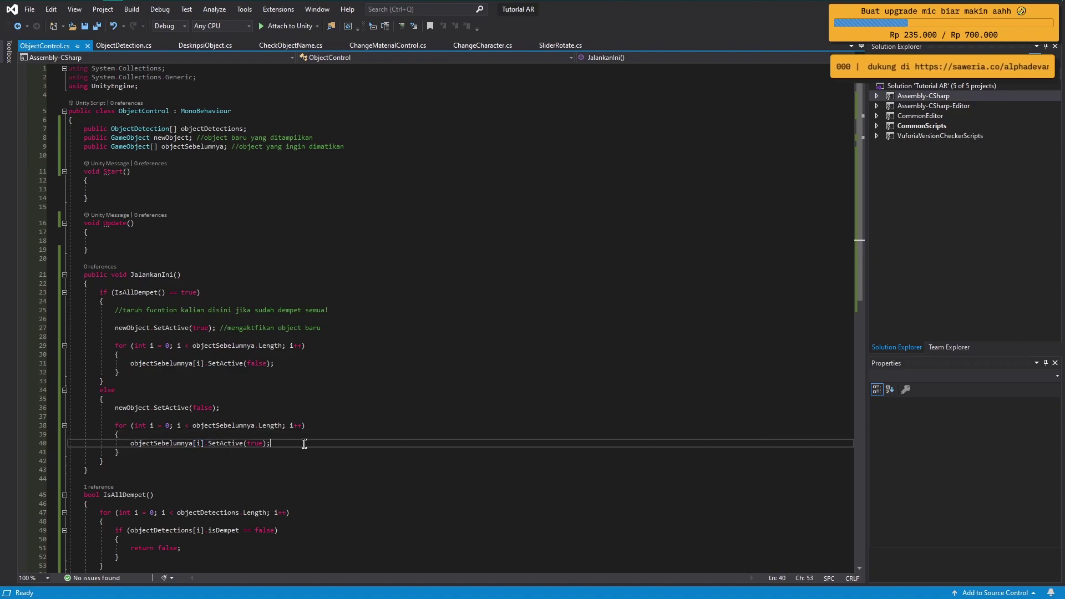
{"action": "key", "text": "Home"}
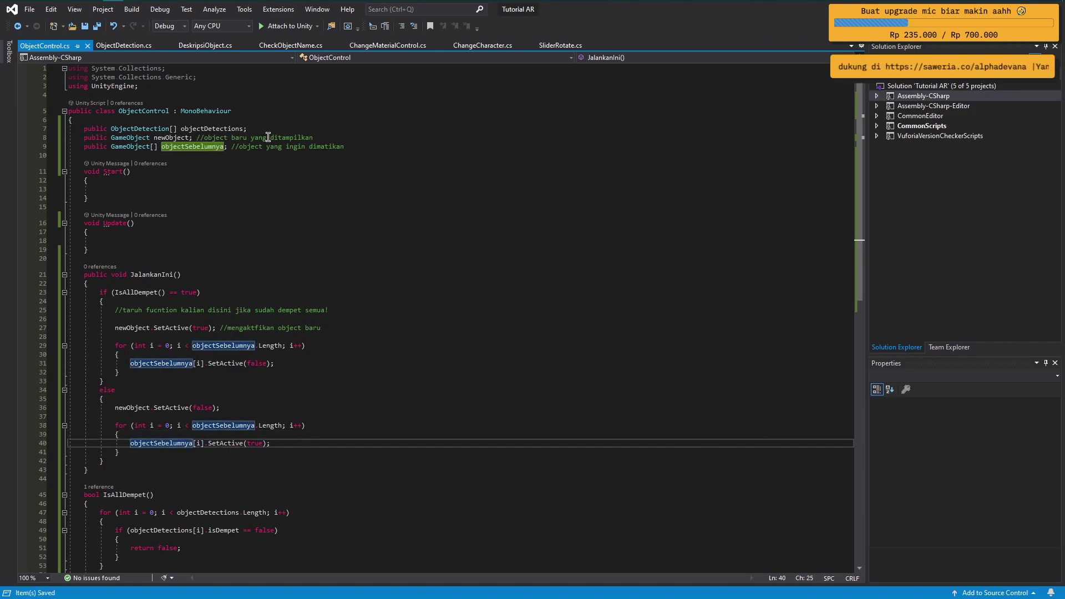
{"action": "left_click", "coordinate": [300, 442]}
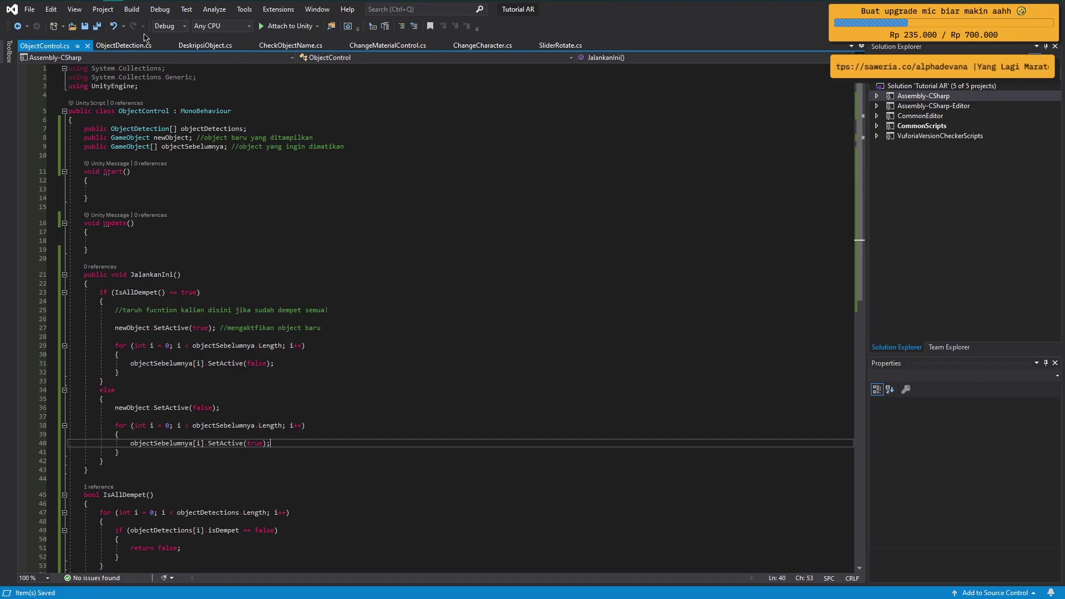
- In ObjectDetection.cs, declare 'public ObjectControl ob;' below the isDempet field
{"action": "left_click", "coordinate": [120, 47]}
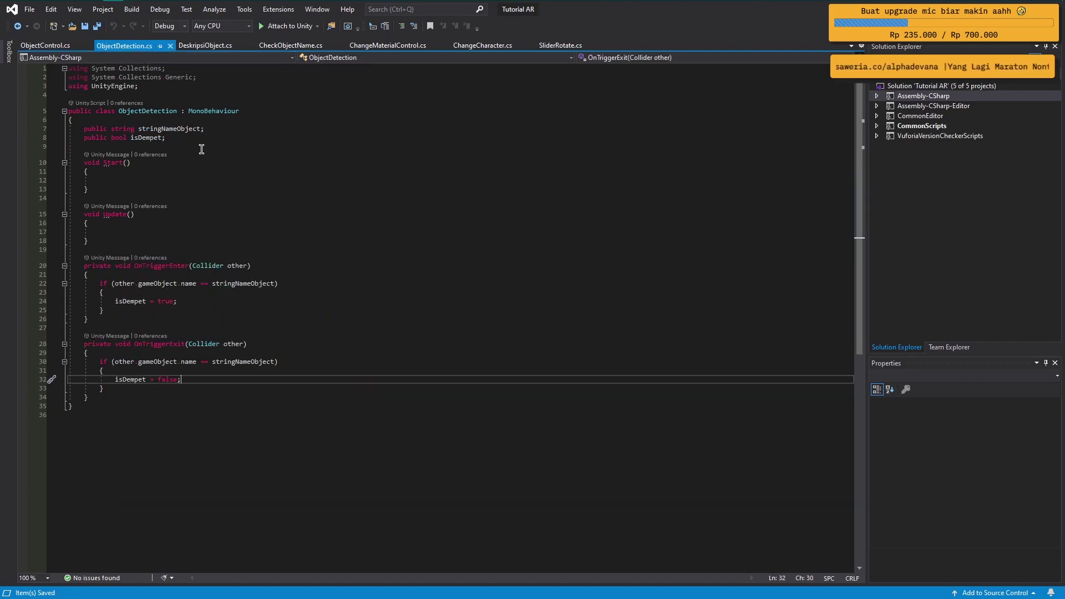
{"action": "left_click", "coordinate": [244, 139]}
{"action": "key", "text": "Return"}
{"action": "key", "text": "Return"}
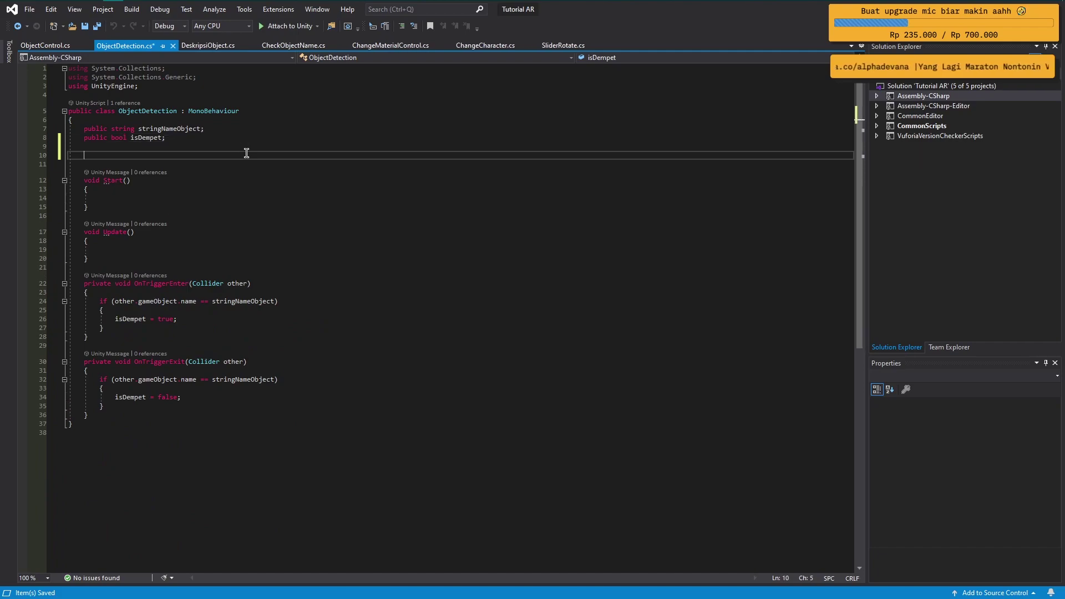
{"action": "type", "text": "publ"}
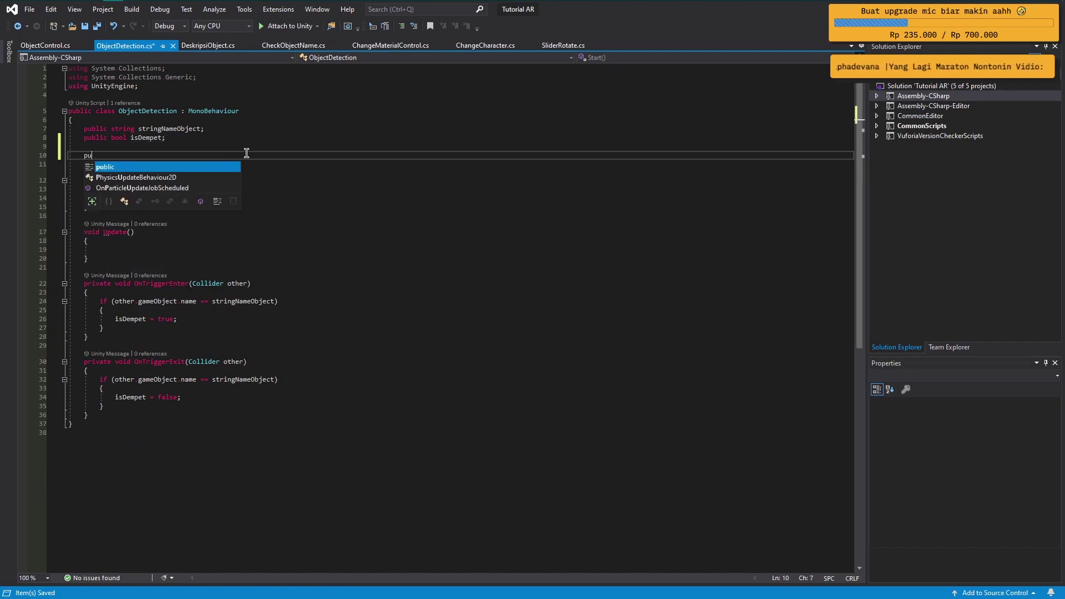
{"action": "type", "text": "ic obj"}
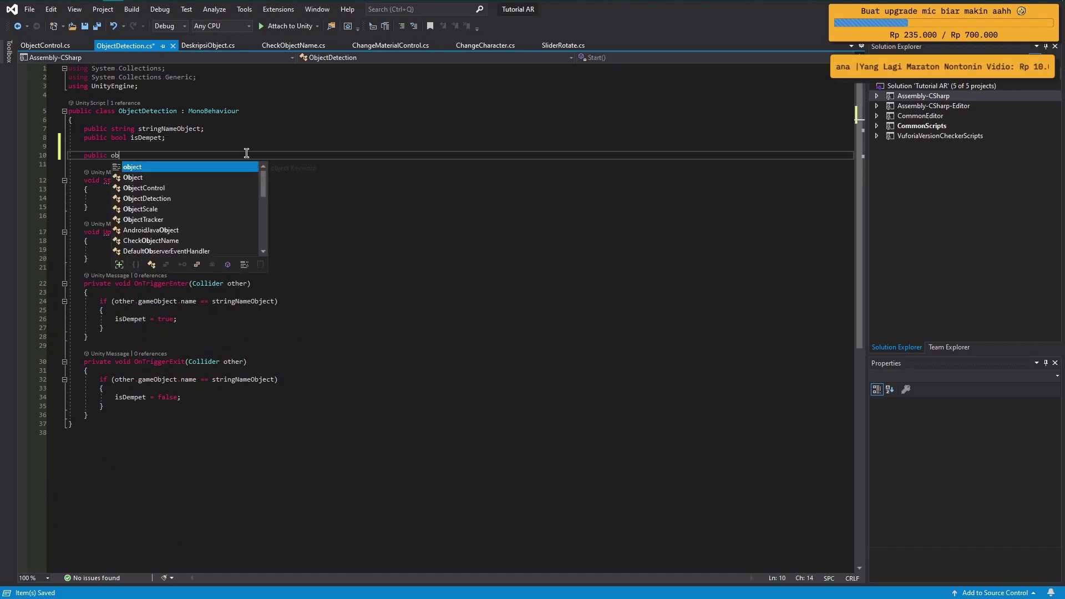
{"action": "key", "text": "Down"}
{"action": "key", "text": "Down"}
{"action": "key", "text": "space"}
{"action": "type", "text": "ob"}
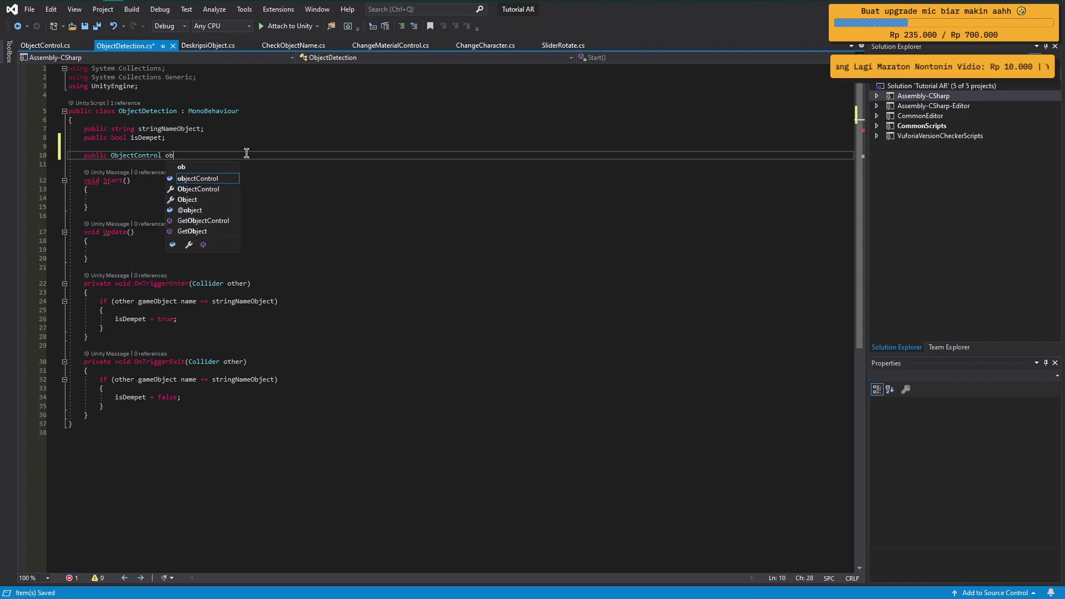
{"action": "type", "text": ";"}
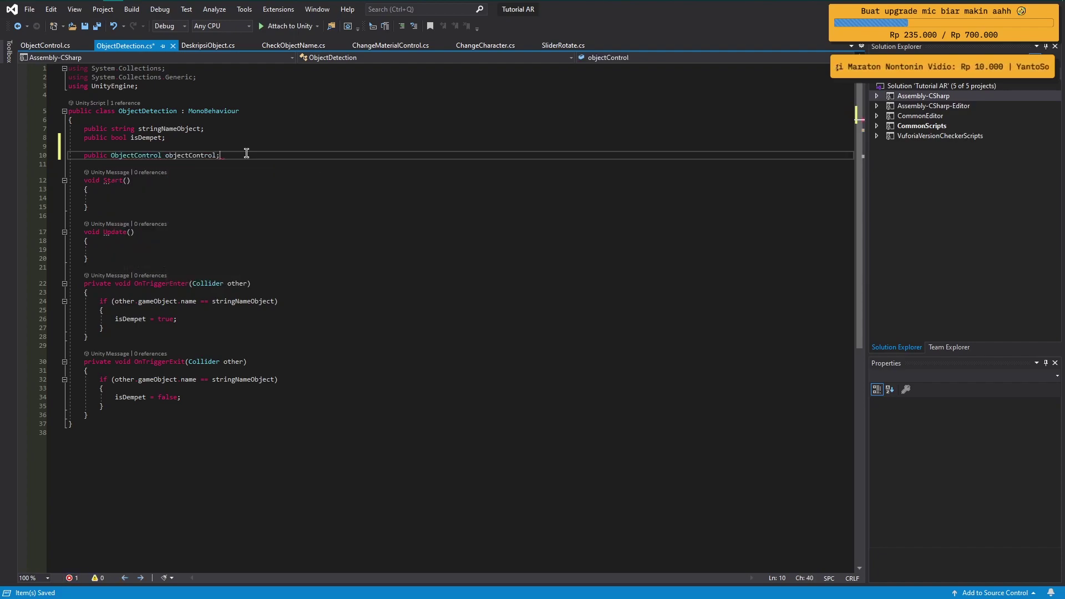
- Call objectControl.JalankanIni(); after isDempet = true in OnTriggerEnter
{"action": "left_click", "coordinate": [190, 320]}
{"action": "key", "text": "Return"}
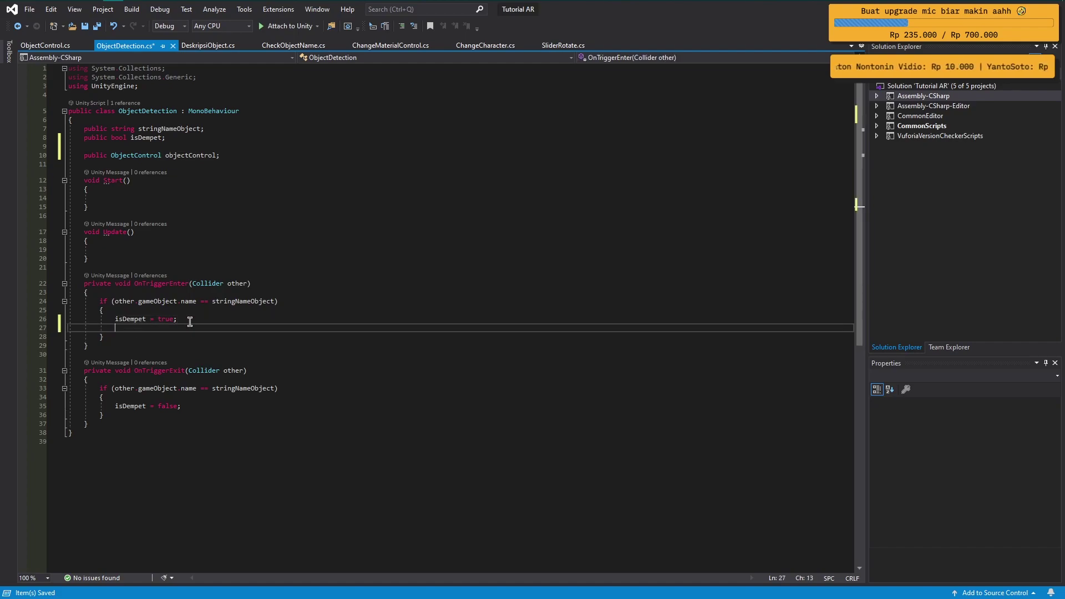
{"action": "key", "text": "Return"}
{"action": "type", "text": "ob"}
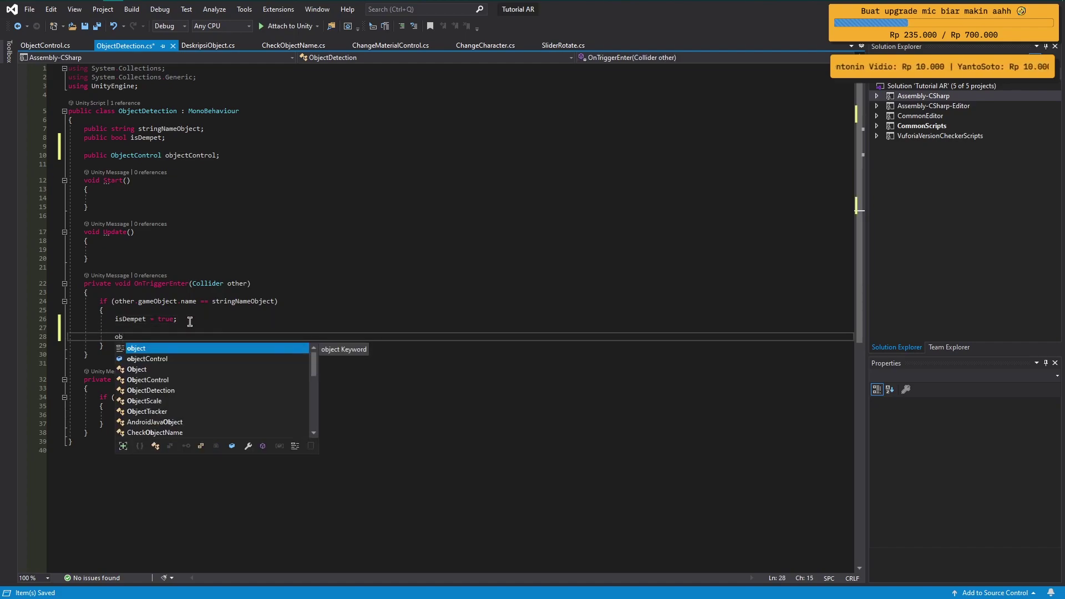
{"action": "key", "text": "Down"}
{"action": "key", "text": "Tab"}
{"action": "type", "text": "."}
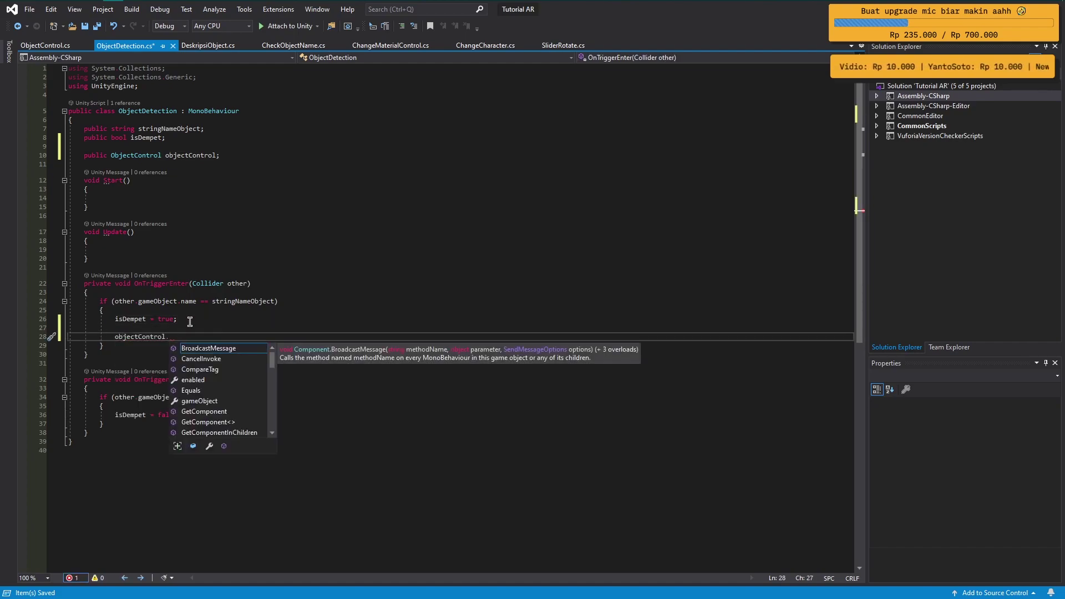
{"action": "type", "text": "Jala"}
{"action": "key", "text": "Tab"}
{"action": "type", "text": "();"}
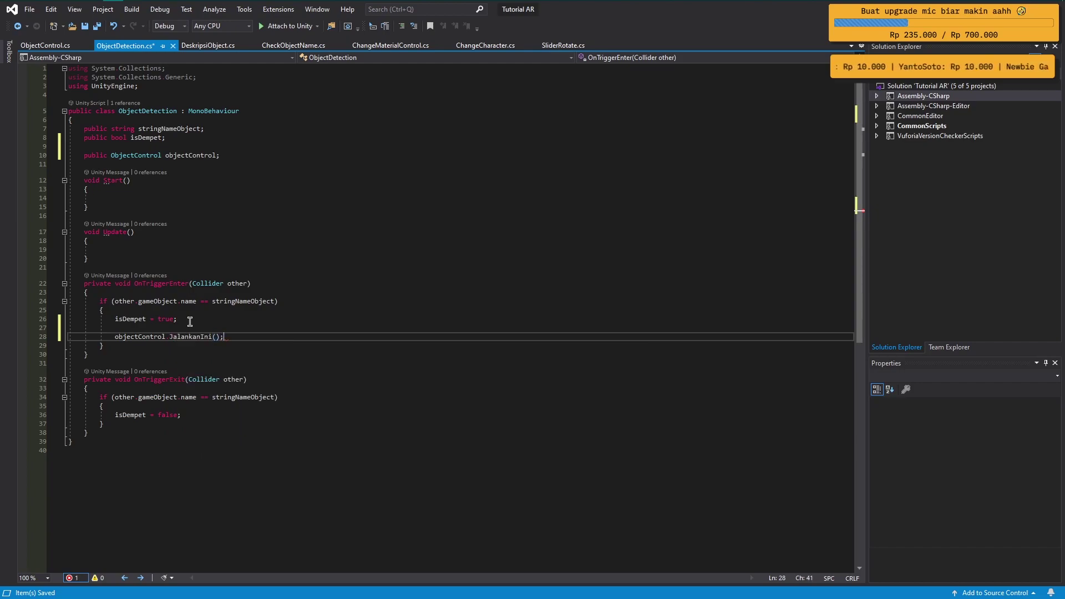
- Paste the same JalankanIni() call after isDempet = false in OnTriggerExit, save, and switch to Unity
{"action": "key", "text": "Down"}
{"action": "key", "text": "Down"}
{"action": "key", "text": "Down"}
{"action": "key", "text": "Down"}
{"action": "key", "text": "Down"}
{"action": "key", "text": "Down"}
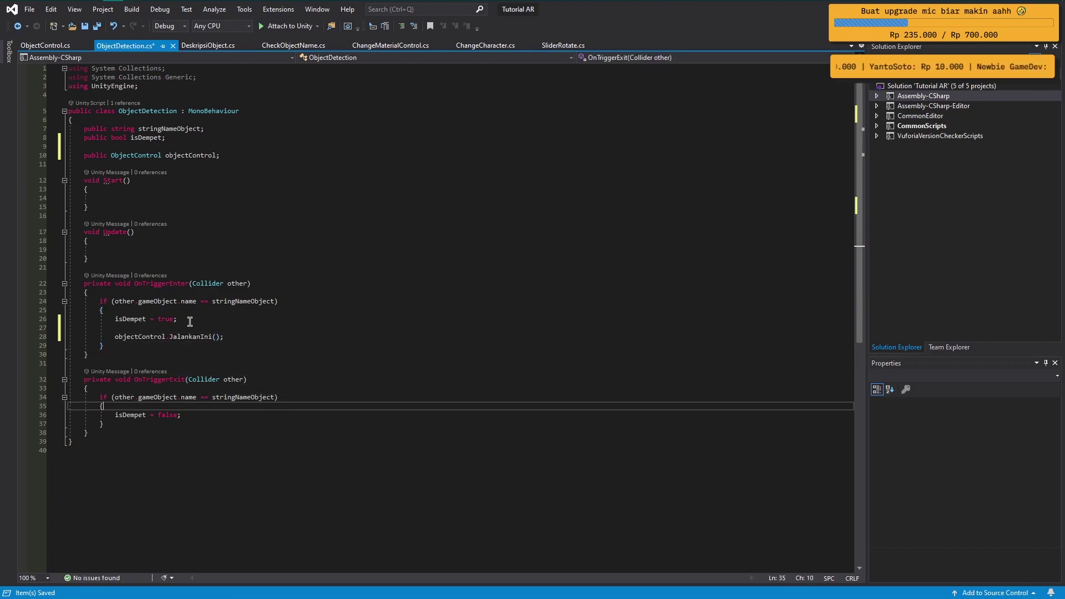
{"action": "key", "text": "Down"}
{"action": "key", "text": "Return"}
{"action": "key", "text": "Return"}
{"action": "type", "text": "objectControl.JalankanIni();"}
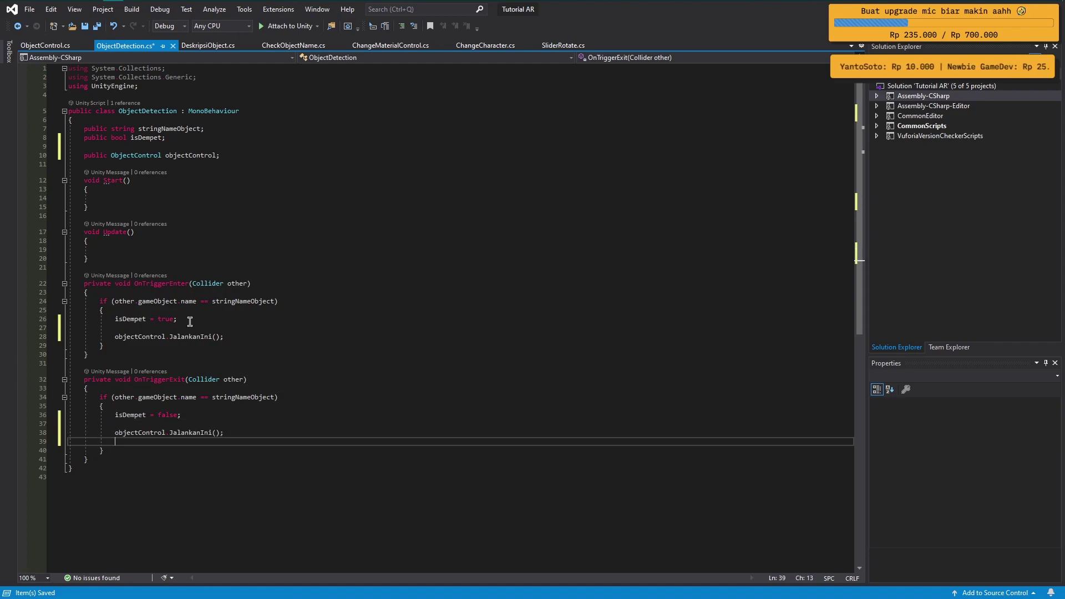
{"action": "key", "text": "Down"}
{"action": "key", "text": "ctrl+s"}
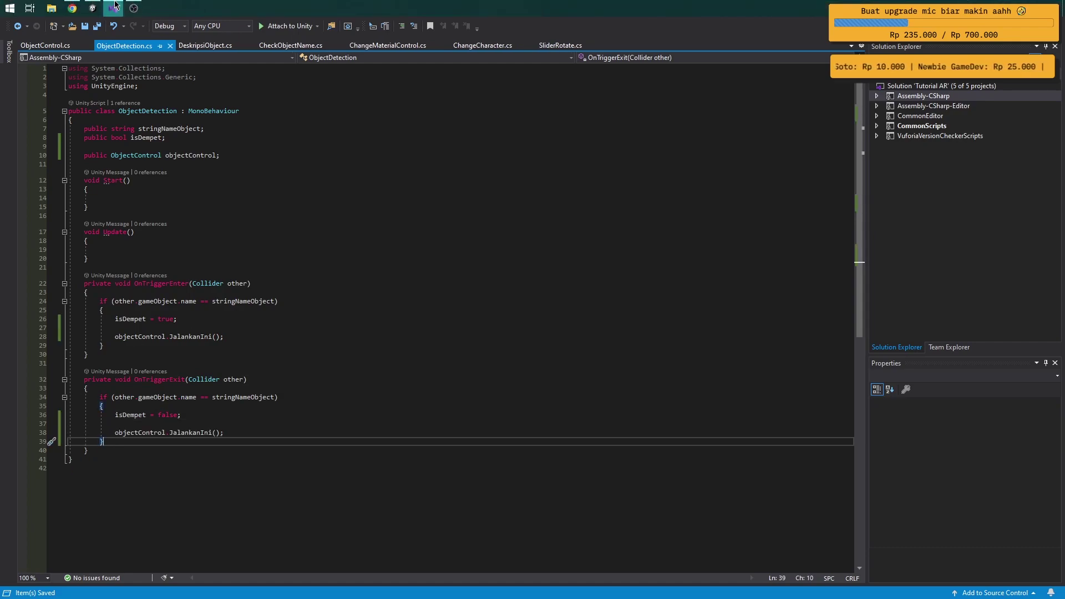
{"action": "mouse_move", "coordinate": [93, 8]}
{"action": "left_click", "coordinate": [122, 16]}
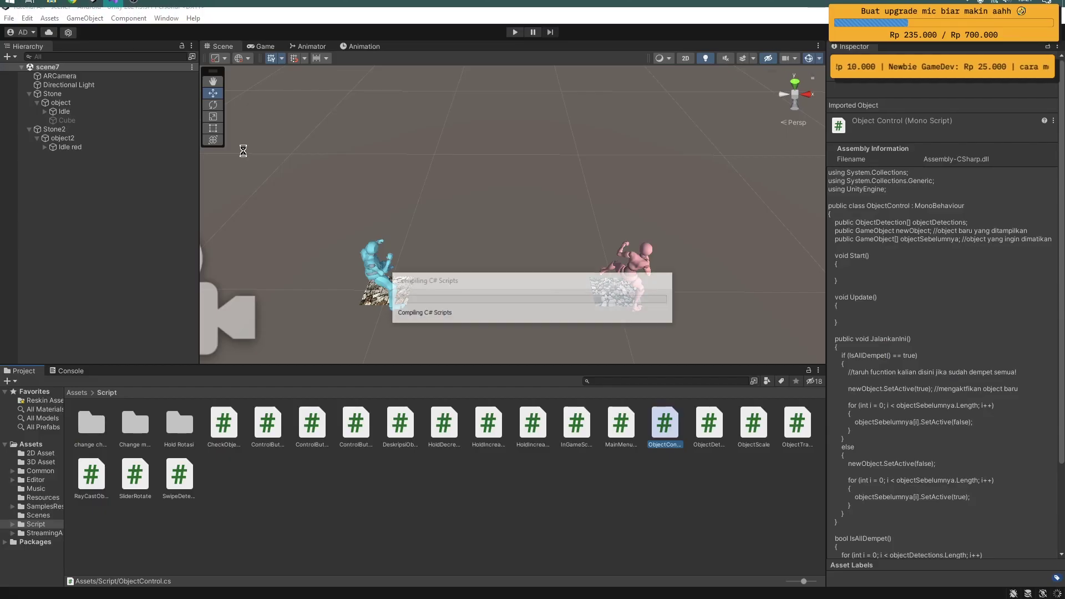
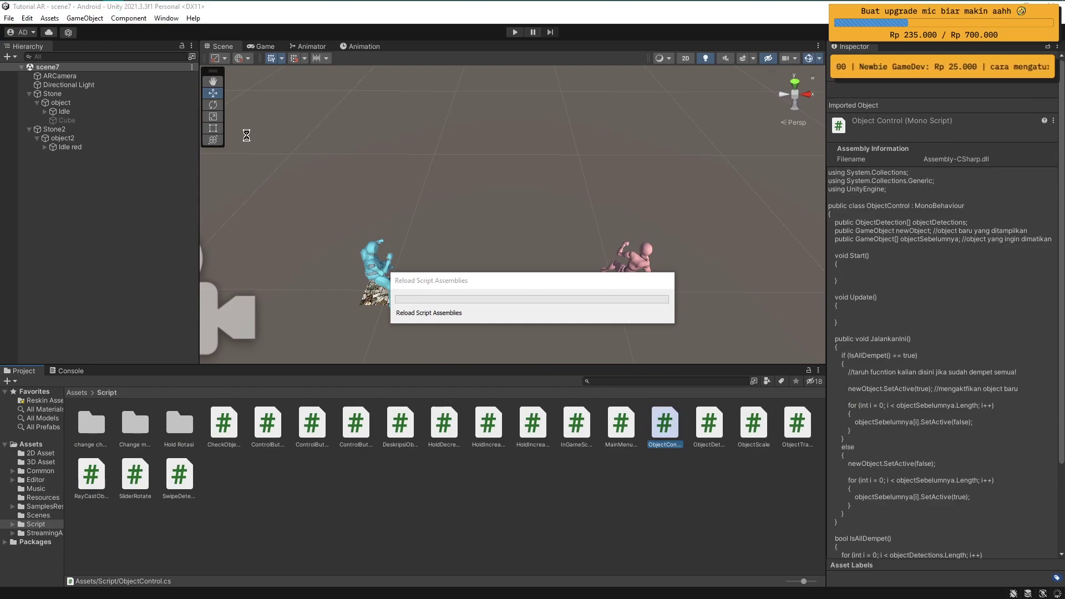
- Create an empty GameObject in the Hierarchy and reset its Transform to 0, 0, 0
{"action": "right_click", "coordinate": [49, 186]}
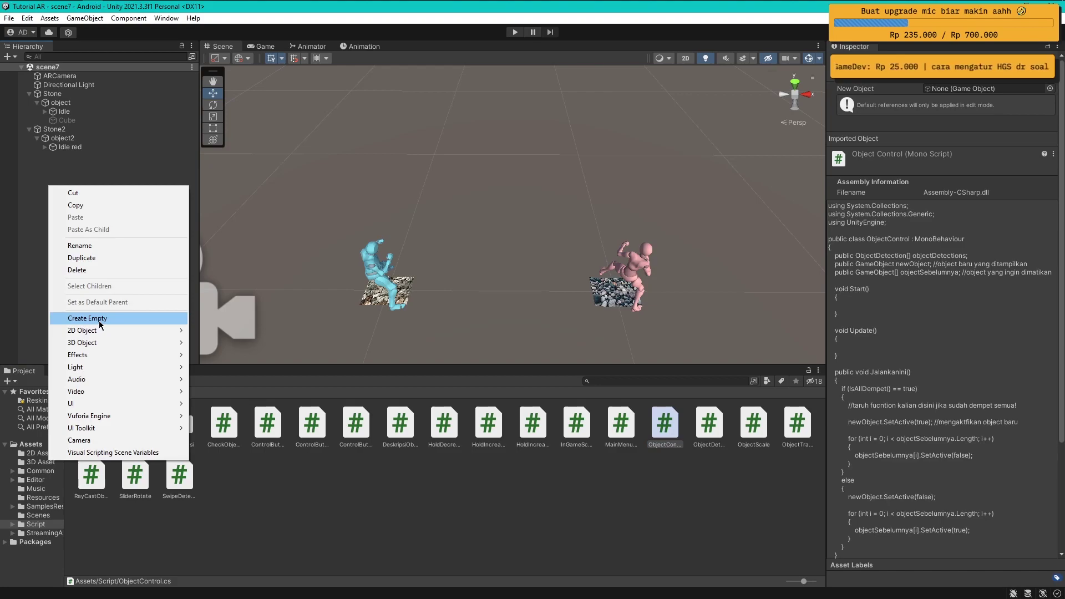
{"action": "left_click", "coordinate": [101, 326]}
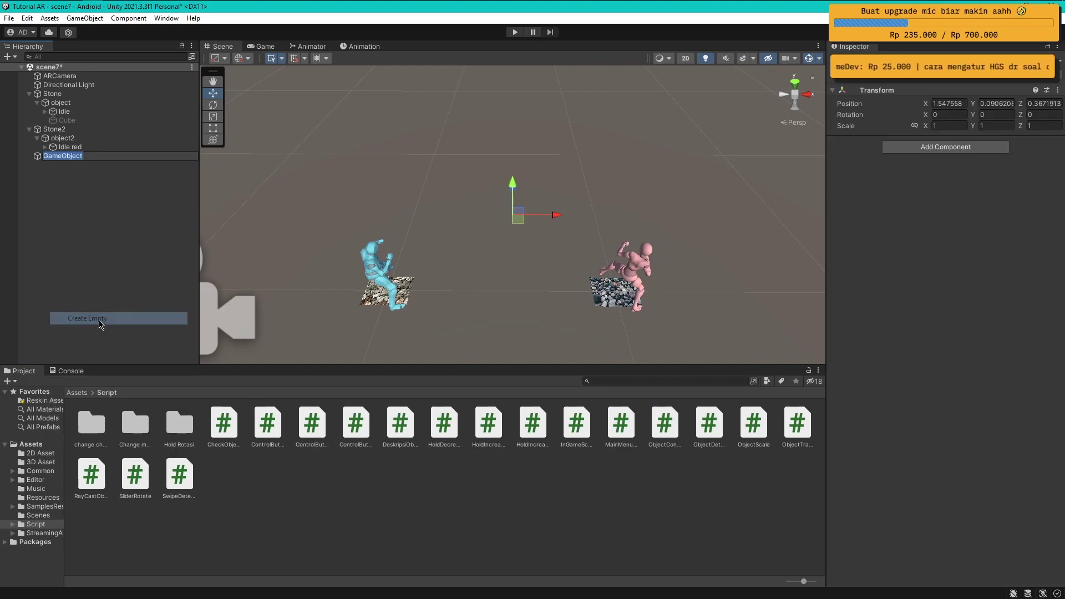
{"action": "left_click", "coordinate": [1058, 90]}
{"action": "left_click", "coordinate": [966, 98]}
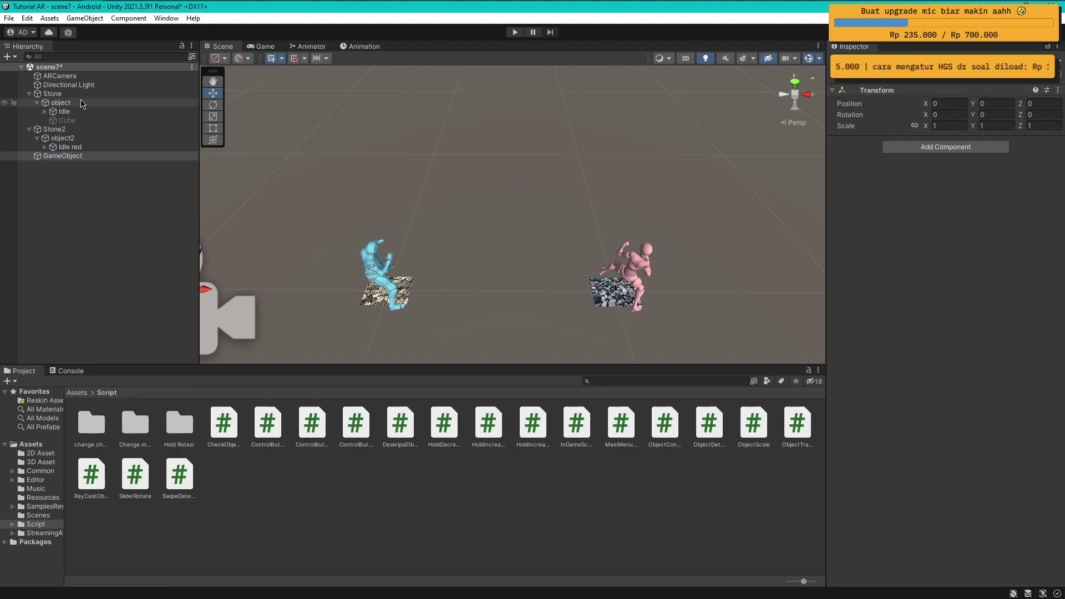
- Rename the new empty object to 'script'
{"action": "left_click", "coordinate": [72, 157]}
{"action": "left_click", "coordinate": [72, 157]}
{"action": "type", "text": "script"}
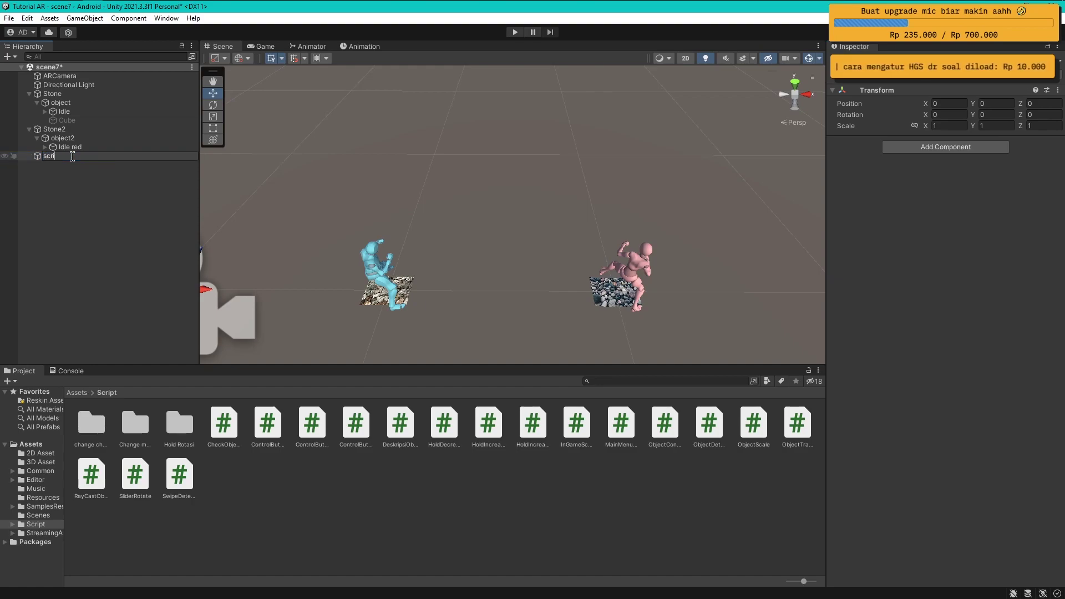
{"action": "key", "text": "Return"}
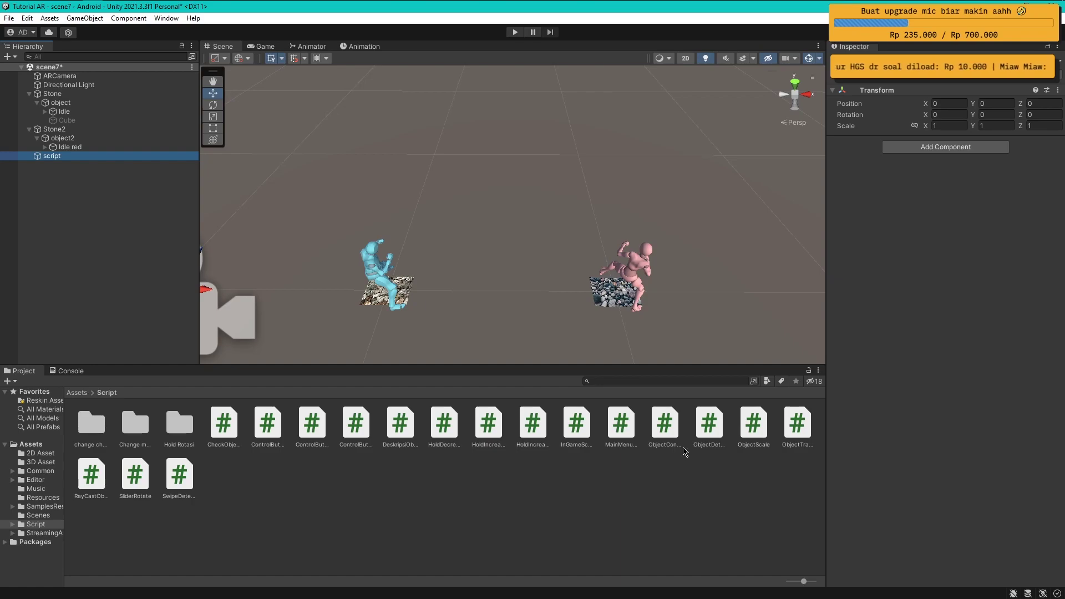
- Add ObjectControl to script and give Object Detections one entry holding object
{"action": "left_click_drag", "start_coordinate": [665, 425], "coordinate": [962, 311]}
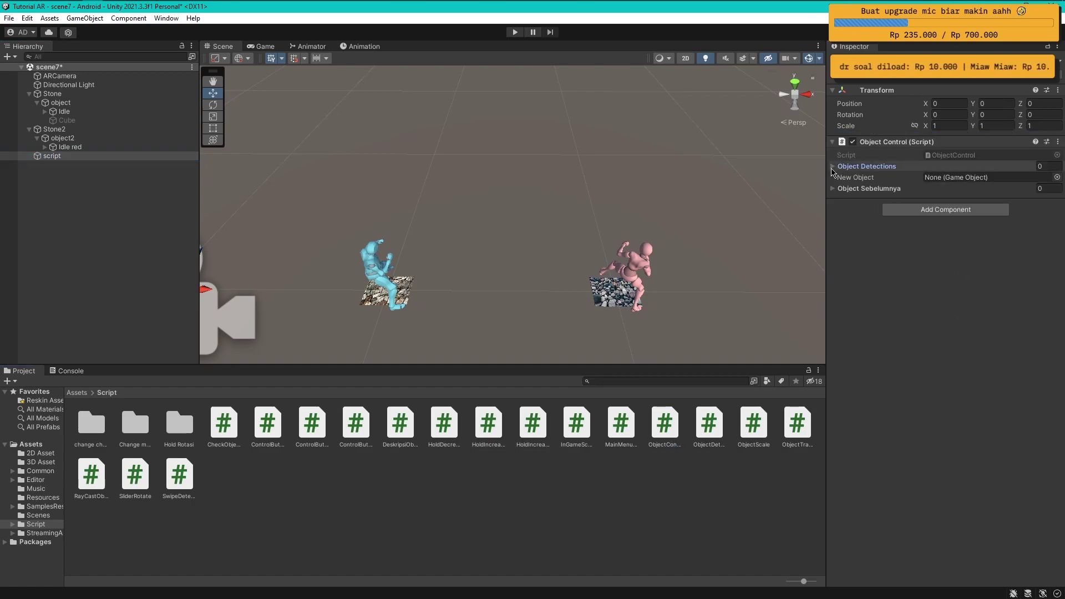
{"action": "left_click", "coordinate": [865, 166]}
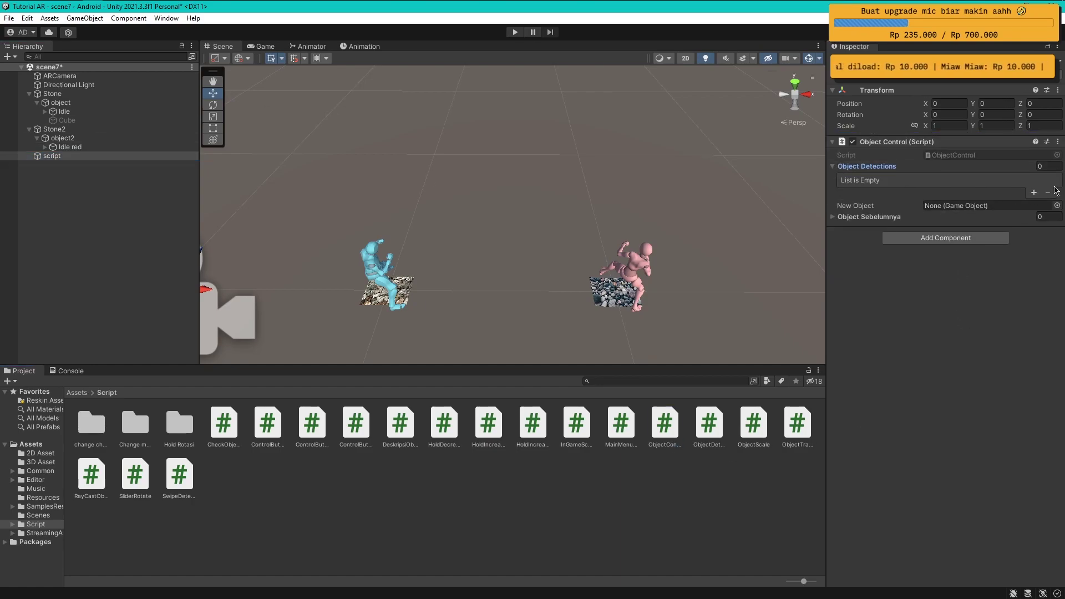
{"action": "left_click", "coordinate": [1054, 166]}
{"action": "type", "text": "1"}
{"action": "key", "text": "Return"}
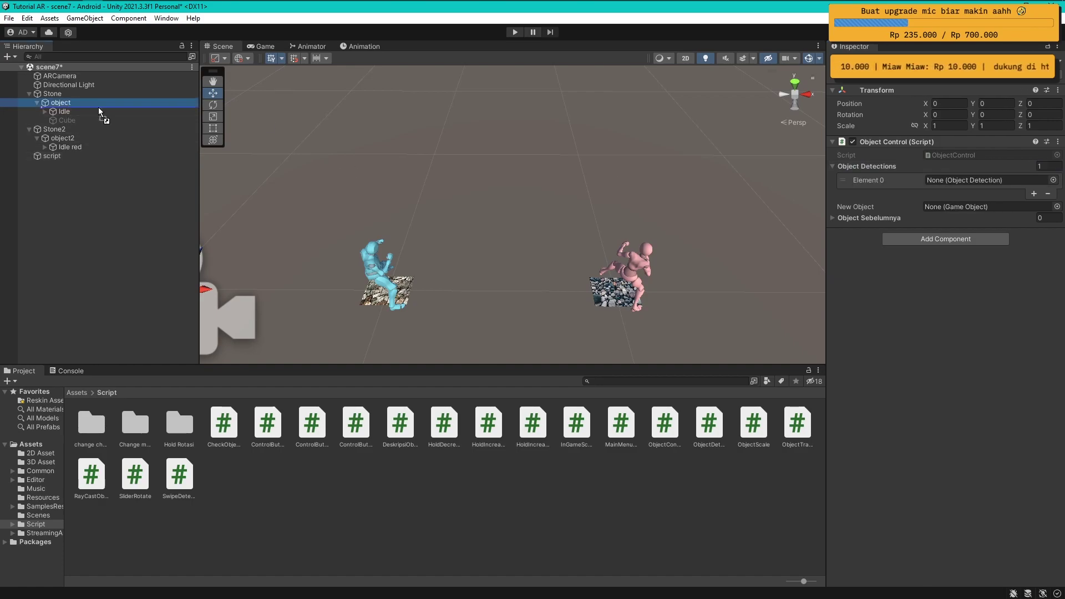
{"action": "left_click_drag", "start_coordinate": [77, 105], "coordinate": [965, 180]}
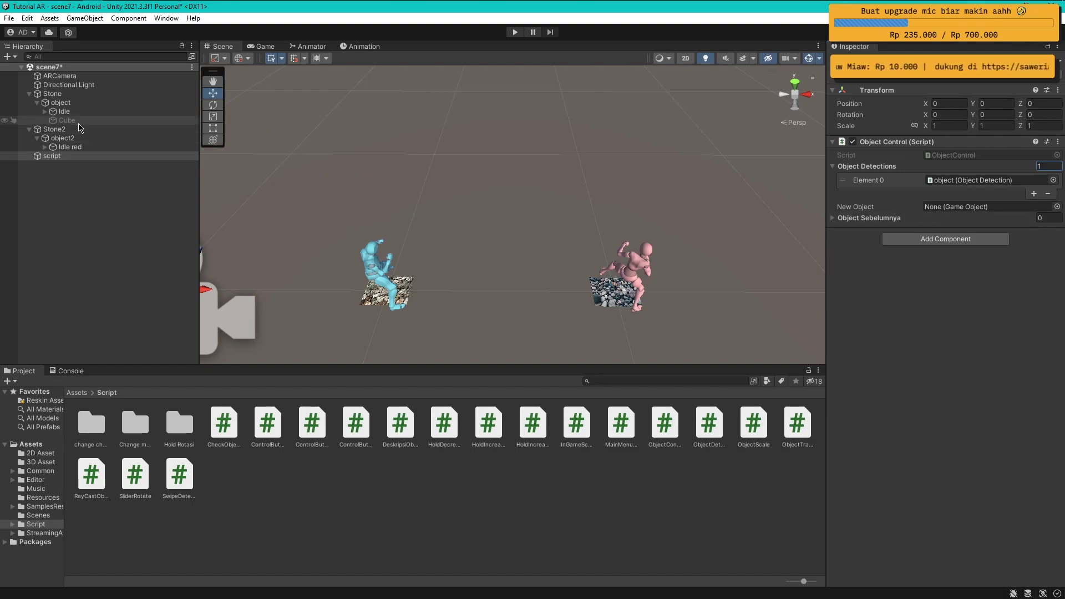
- Set Cube as the New Object and give Object Sebelumnya two entries, starting with Idle
{"action": "left_click_drag", "start_coordinate": [67, 120], "coordinate": [937, 206]}
{"action": "left_click", "coordinate": [844, 217]}
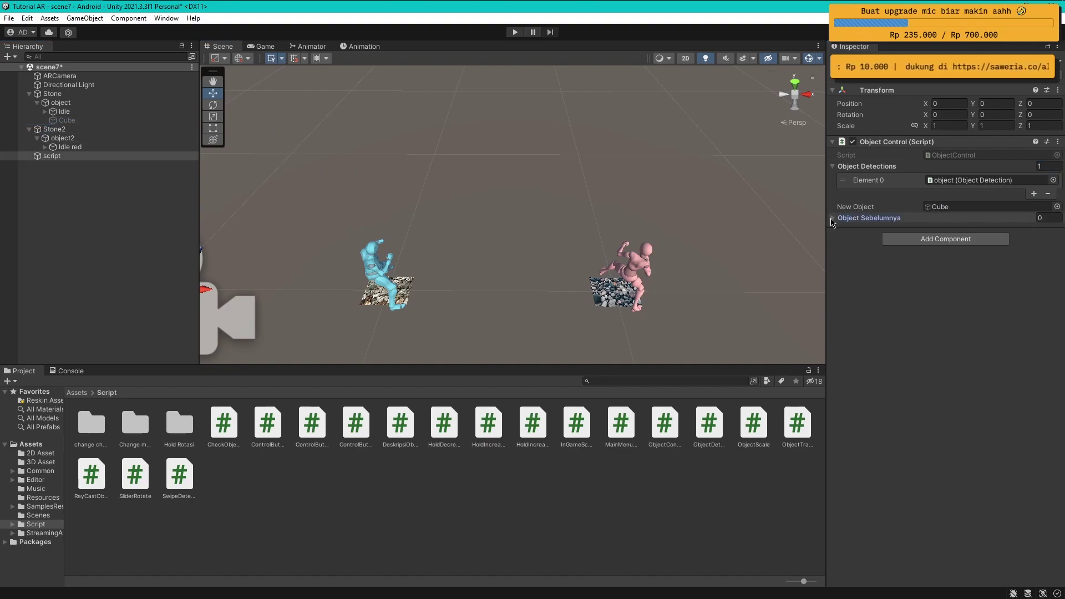
{"action": "type", "text": "2"}
{"action": "key", "text": "Return"}
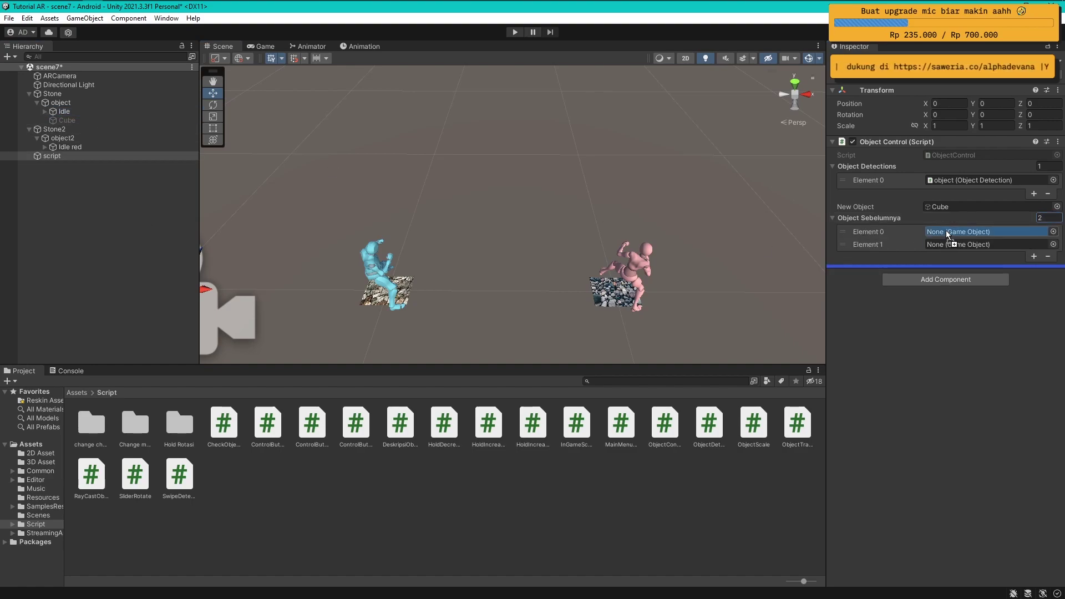
{"action": "left_click_drag", "start_coordinate": [63, 111], "coordinate": [976, 231]}
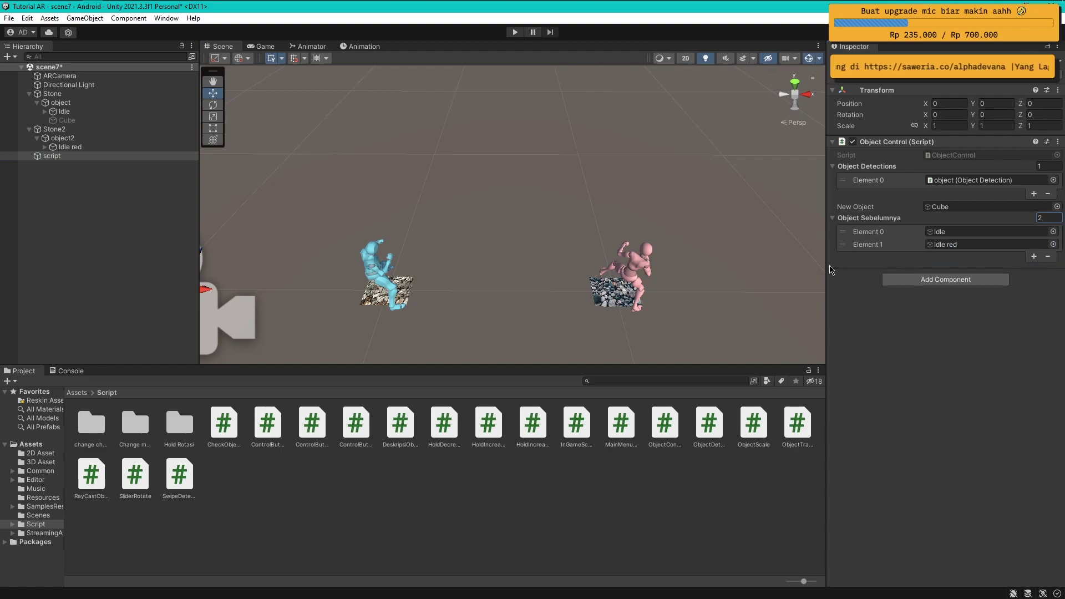
{"action": "left_click", "coordinate": [79, 179]}
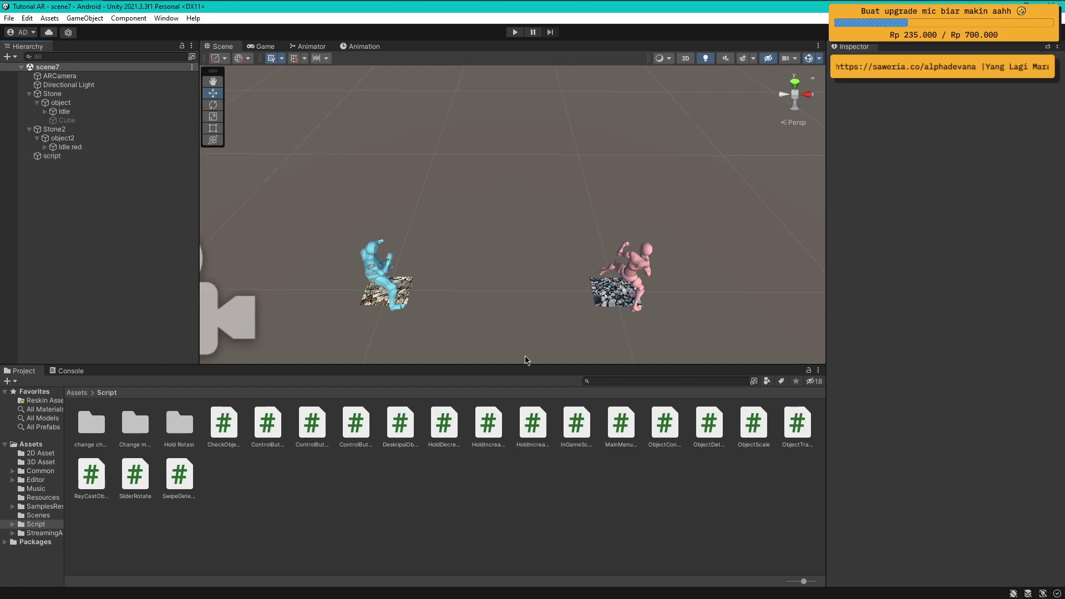
- Run scene7 in Play mode with both image targets shown to the webcam, then pause
{"action": "left_click", "coordinate": [515, 32]}
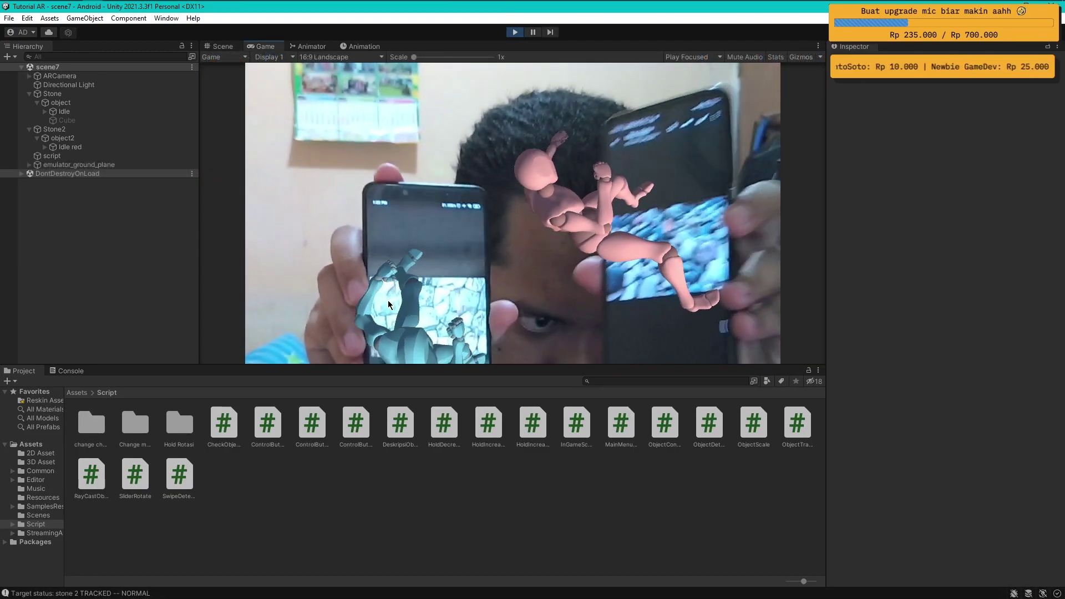
{"action": "key", "text": "ctrl+shift+p"}
{"action": "key", "text": "ctrl+1"}
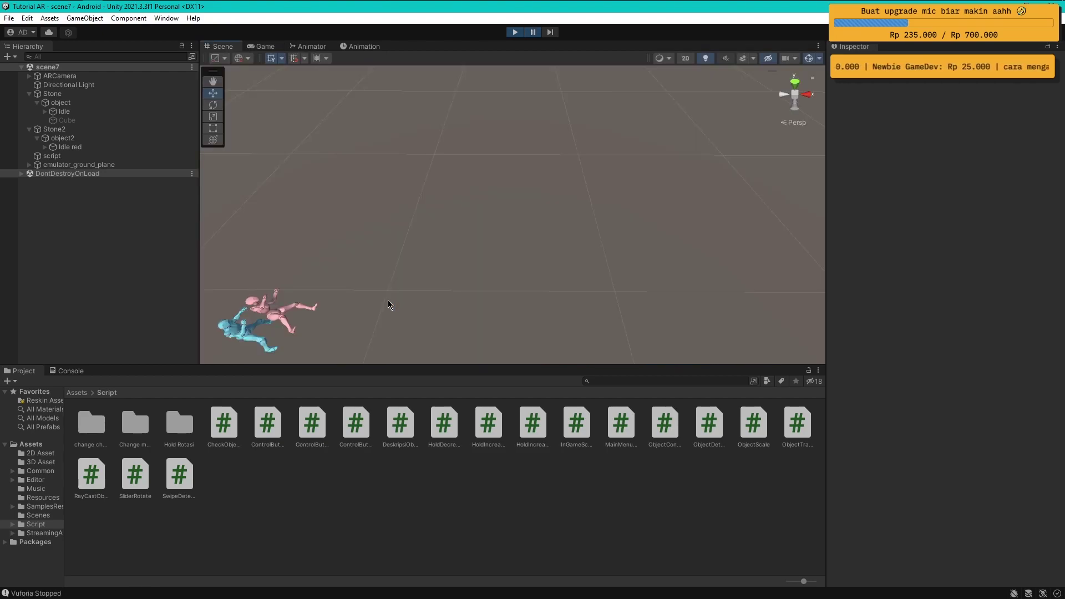
- Check the NullReferenceException, exit Play mode, clear the Console, and link script into object's Object Control
{"action": "left_click", "coordinate": [70, 370]}
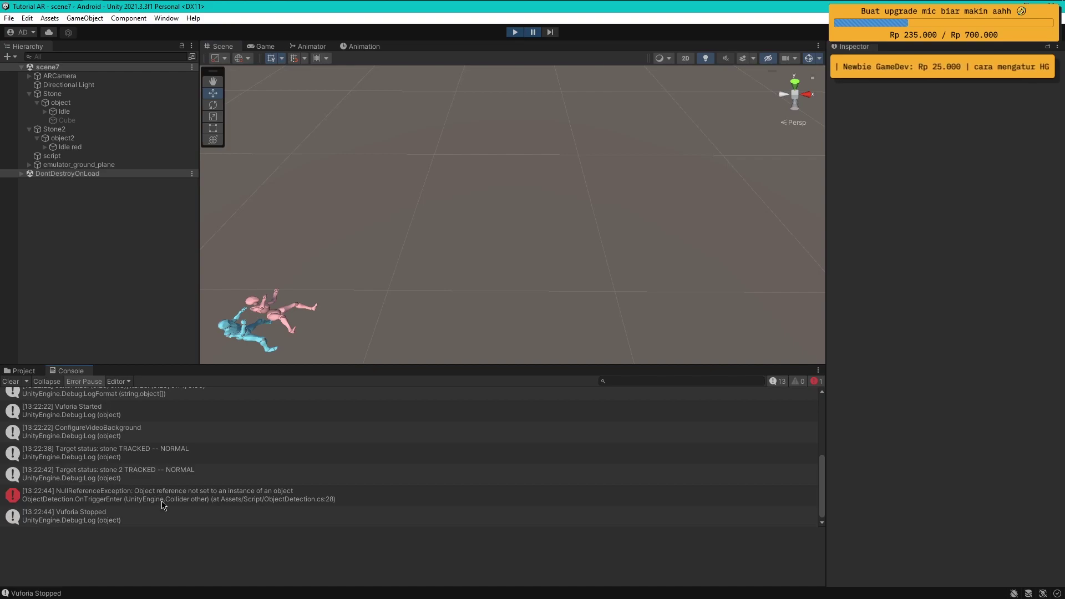
{"action": "left_click", "coordinate": [126, 495]}
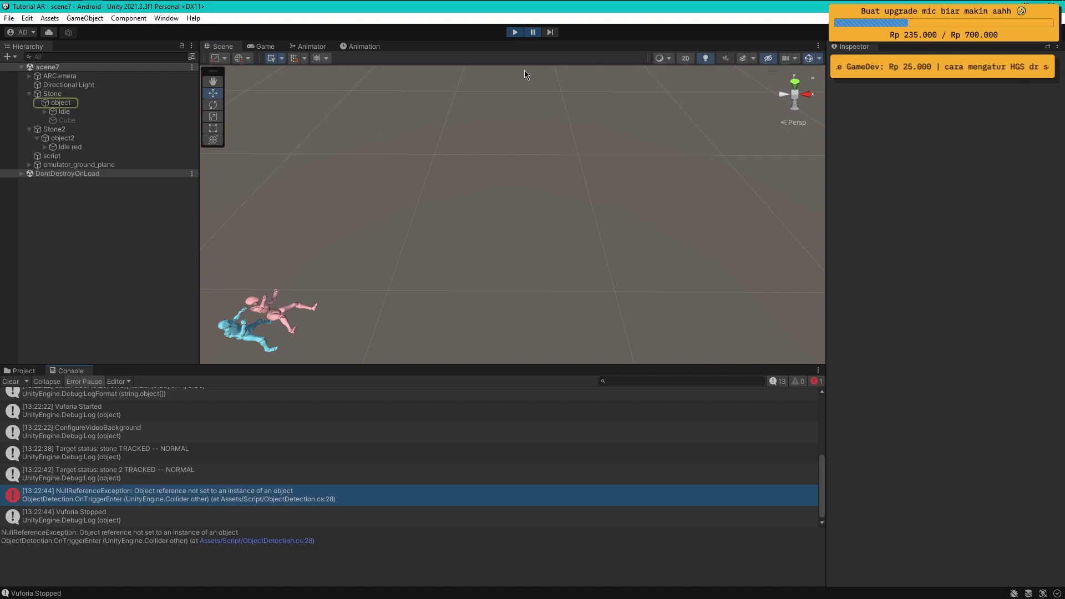
{"action": "left_click", "coordinate": [515, 34]}
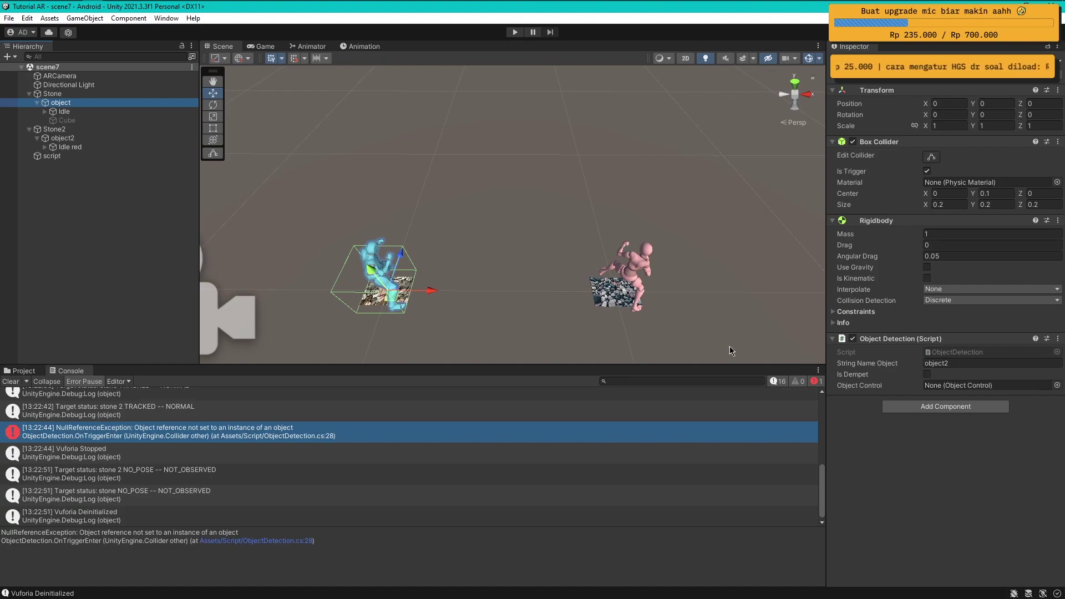
{"action": "left_click", "coordinate": [12, 381]}
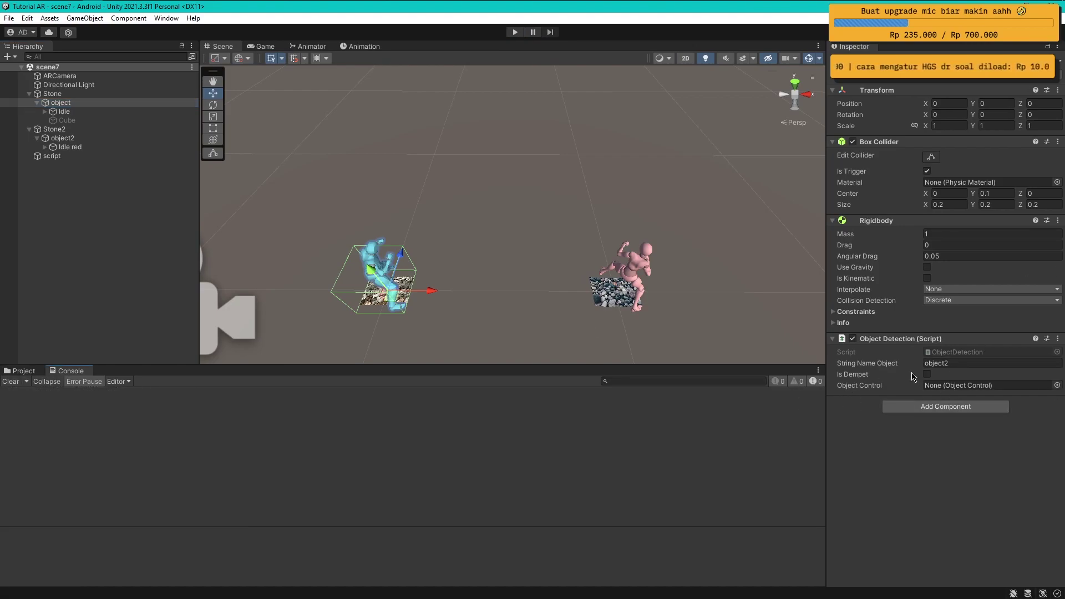
{"action": "left_click_drag", "start_coordinate": [51, 156], "coordinate": [948, 390]}
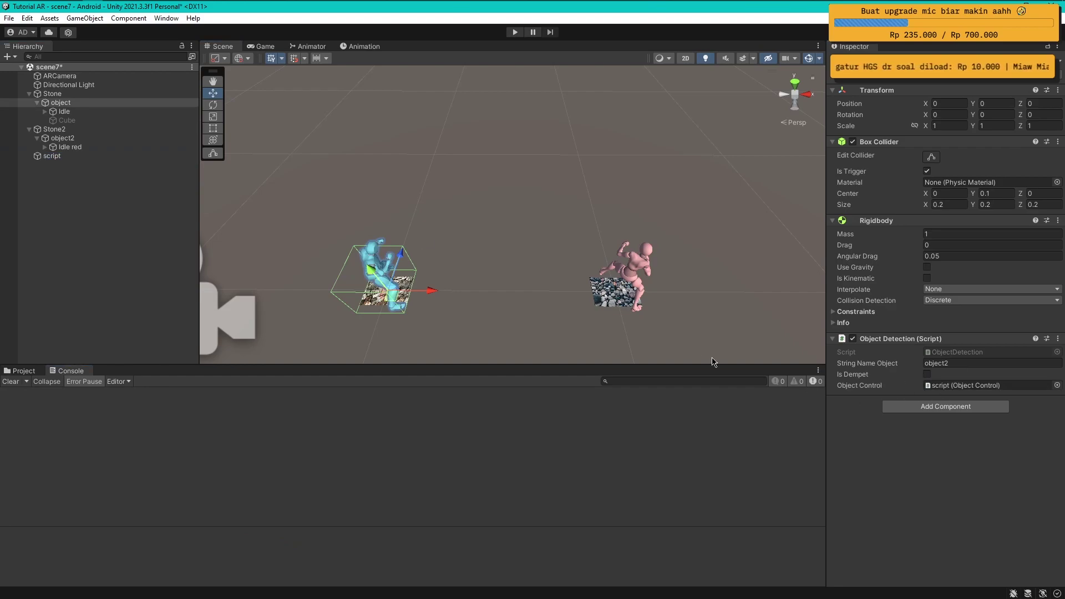
{"action": "left_click", "coordinate": [70, 296]}
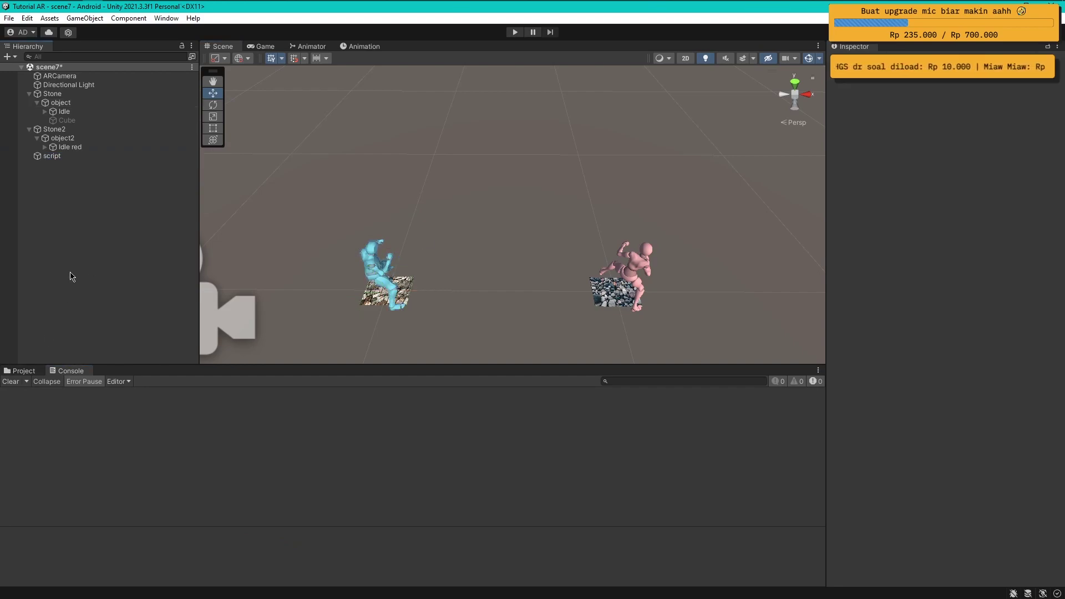
- Start Play mode again to retest scene7 with the webcam
{"action": "left_click", "coordinate": [515, 32]}
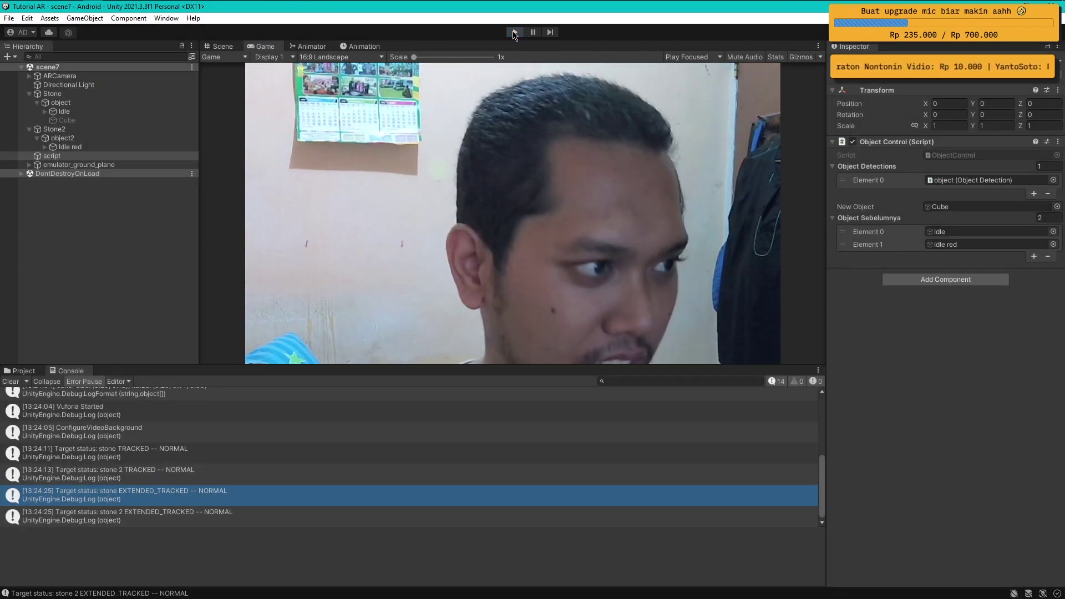
- Select the hidden Sphere under object2 and briefly toggle its visibility on and off
{"action": "scroll", "coordinate": [610, 188], "scroll_direction": "down", "scroll_amount": 1}
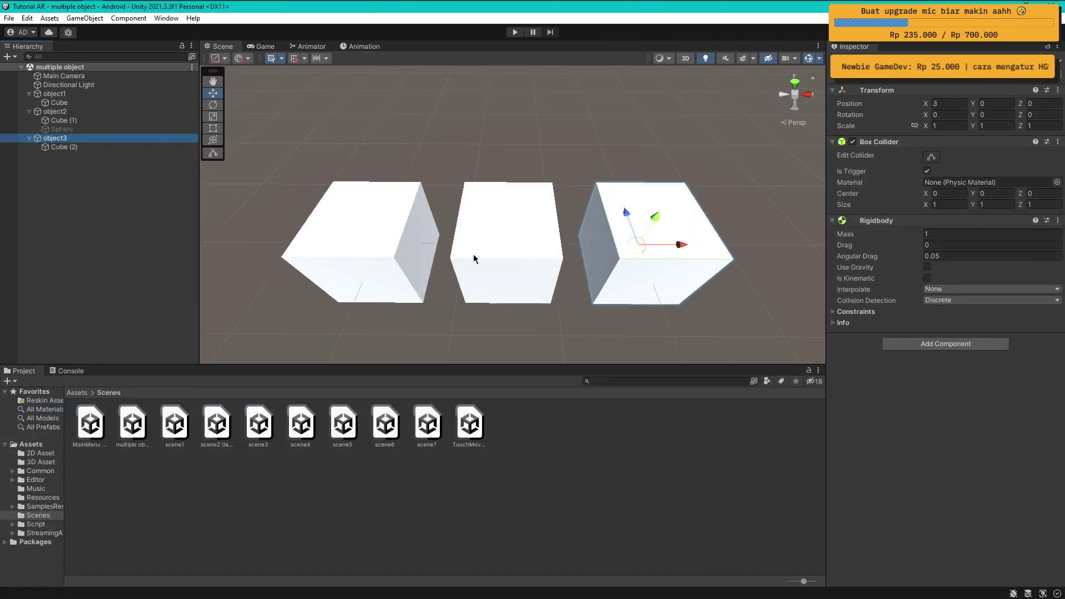
{"action": "scroll", "coordinate": [477, 255], "scroll_direction": "down", "scroll_amount": 1}
{"action": "left_click", "coordinate": [77, 133]}
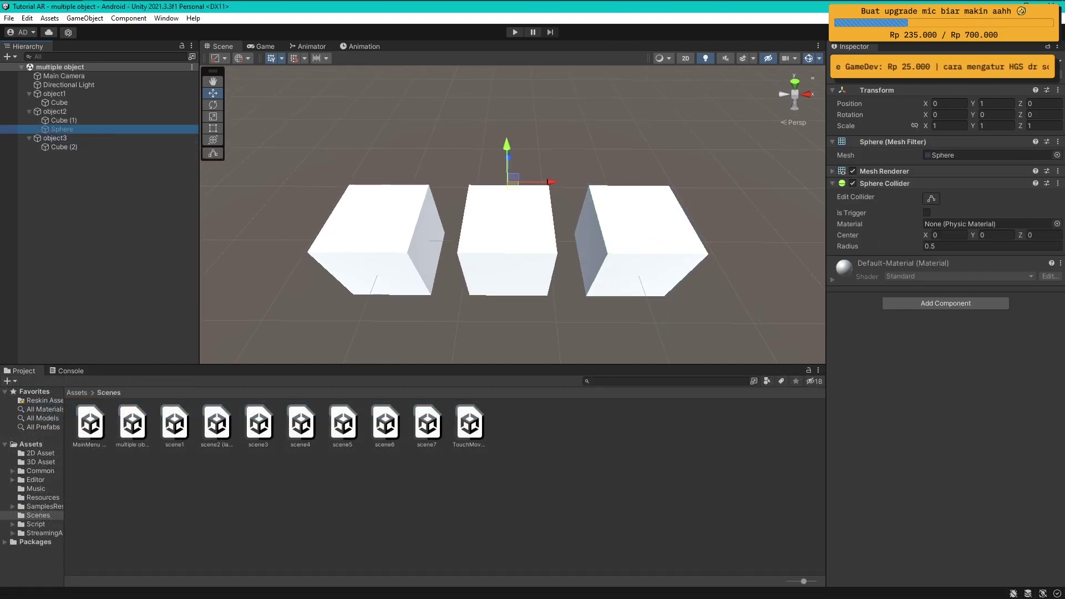
{"action": "left_click", "coordinate": [841, 64]}
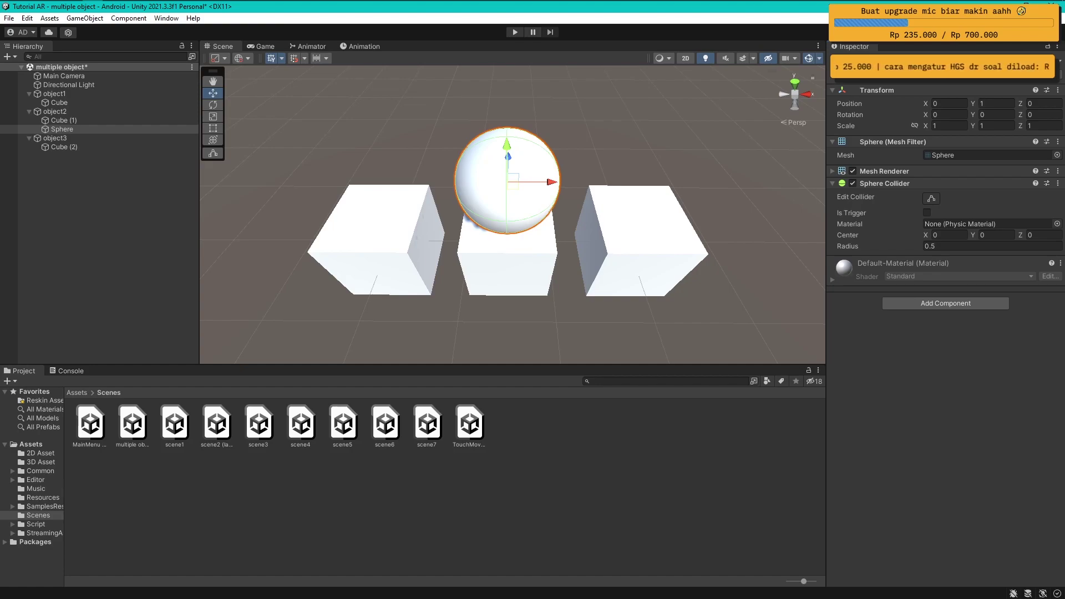
{"action": "left_click", "coordinate": [841, 65]}
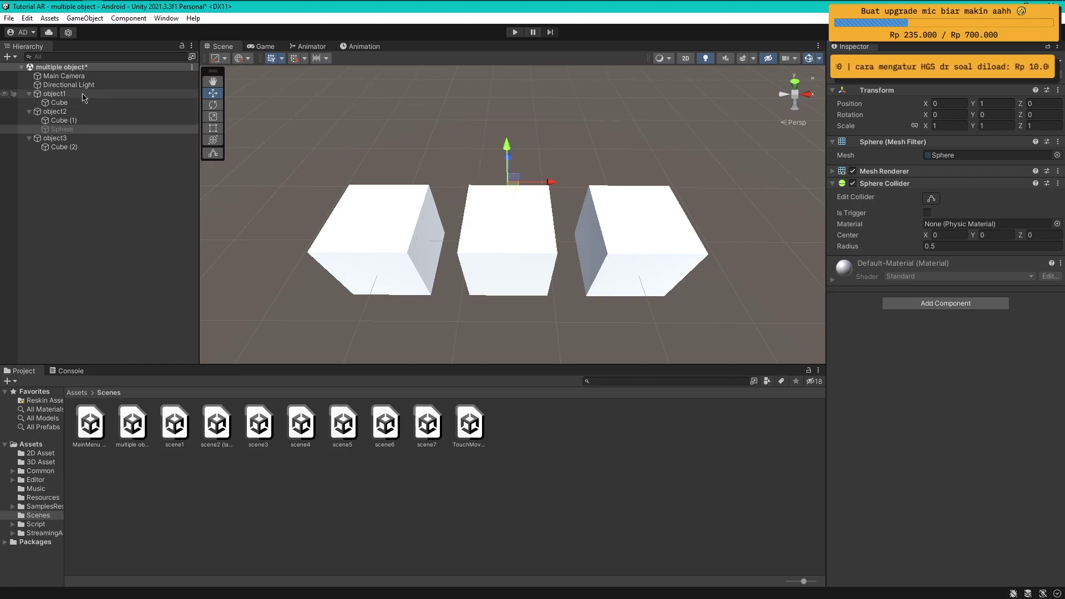
- Create a new empty GameObject and reset its Transform to 0, 0, 0
{"action": "right_click", "coordinate": [68, 183]}
{"action": "left_click", "coordinate": [111, 315]}
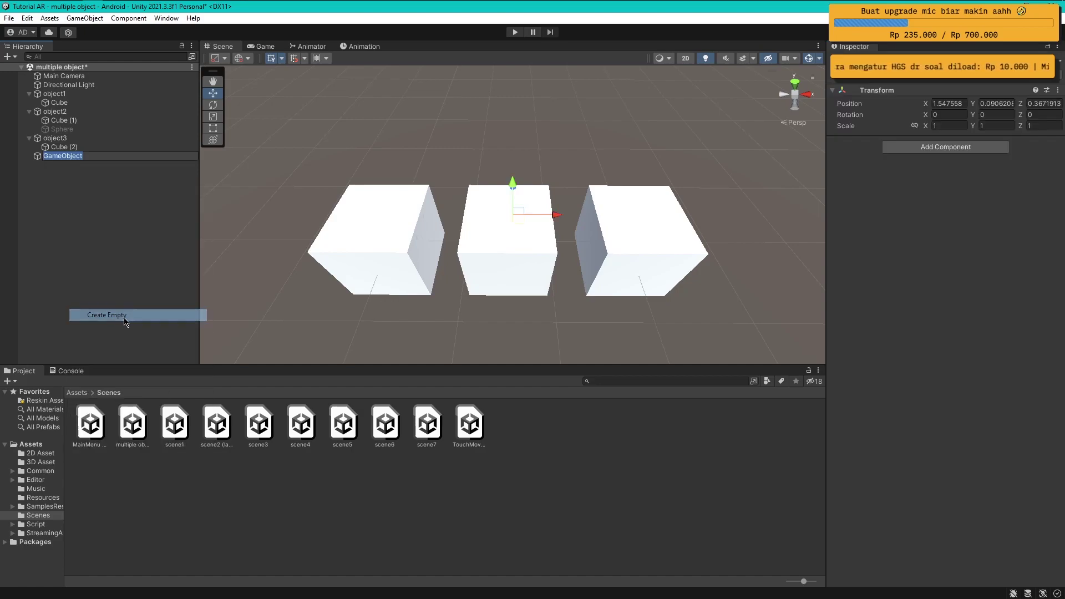
{"action": "type", "text": "scripot"}
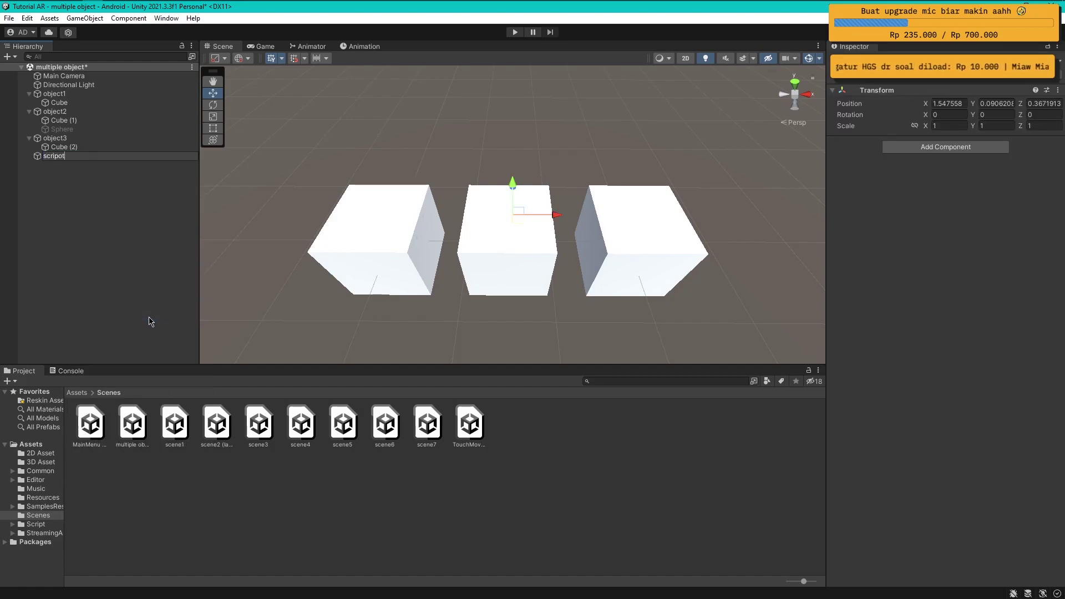
{"action": "key", "text": "Return"}
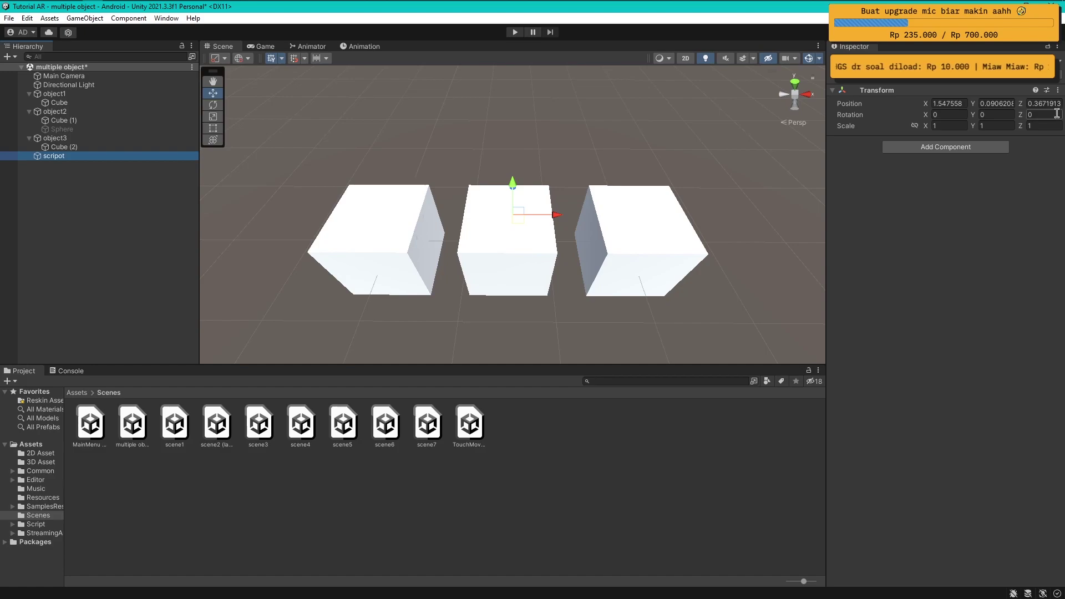
{"action": "left_click", "coordinate": [1058, 90]}
{"action": "left_click", "coordinate": [976, 100]}
- Correct the new object's name to 'script'
{"action": "left_click", "coordinate": [87, 155]}
{"action": "key", "text": "F2"}
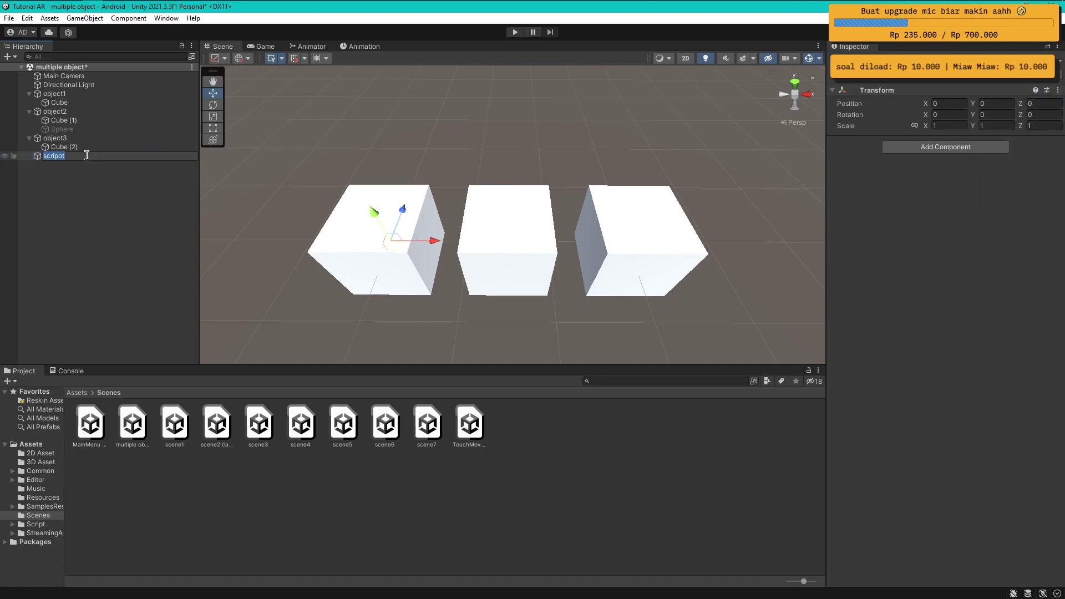
{"action": "type", "text": "sc"}
{"action": "key", "text": "Return"}
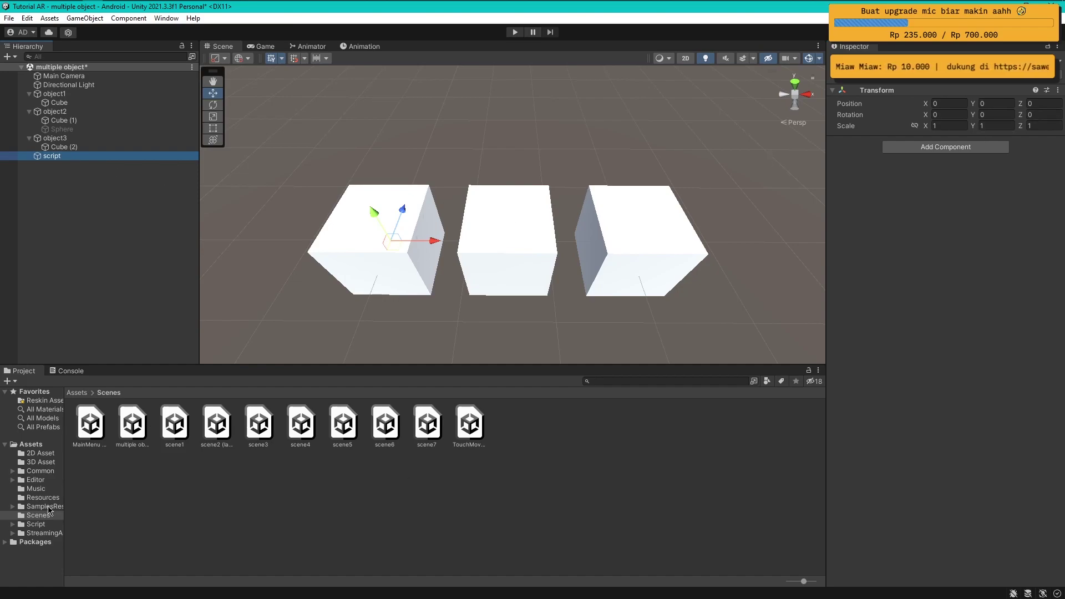
- Attach ObjectControl from Assets/Script to script and ObjectDetection to object1
{"action": "left_click", "coordinate": [56, 524]}
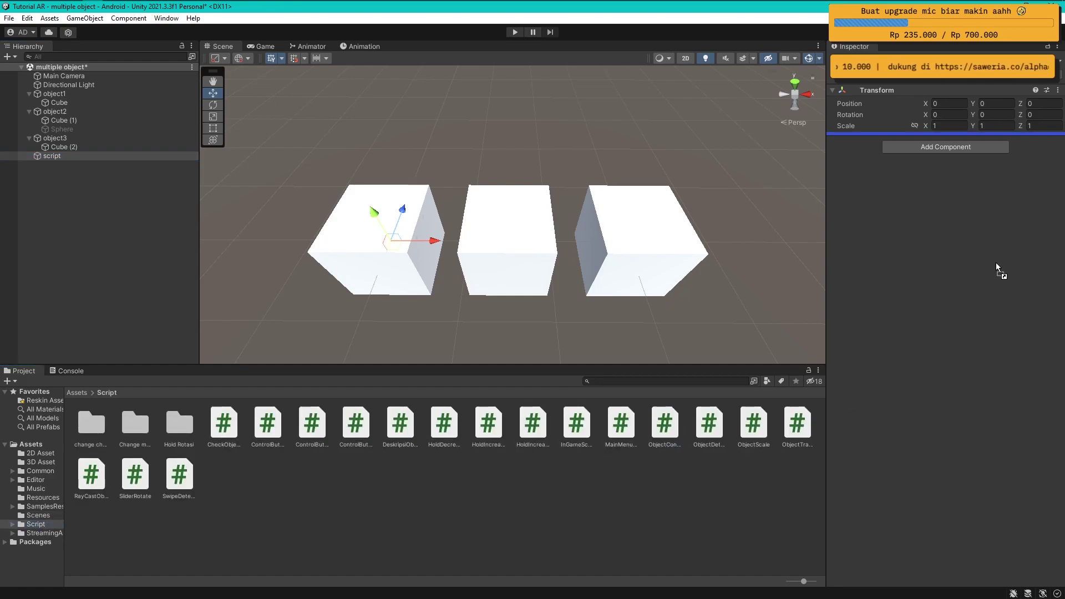
{"action": "left_click_drag", "start_coordinate": [664, 423], "coordinate": [996, 262]}
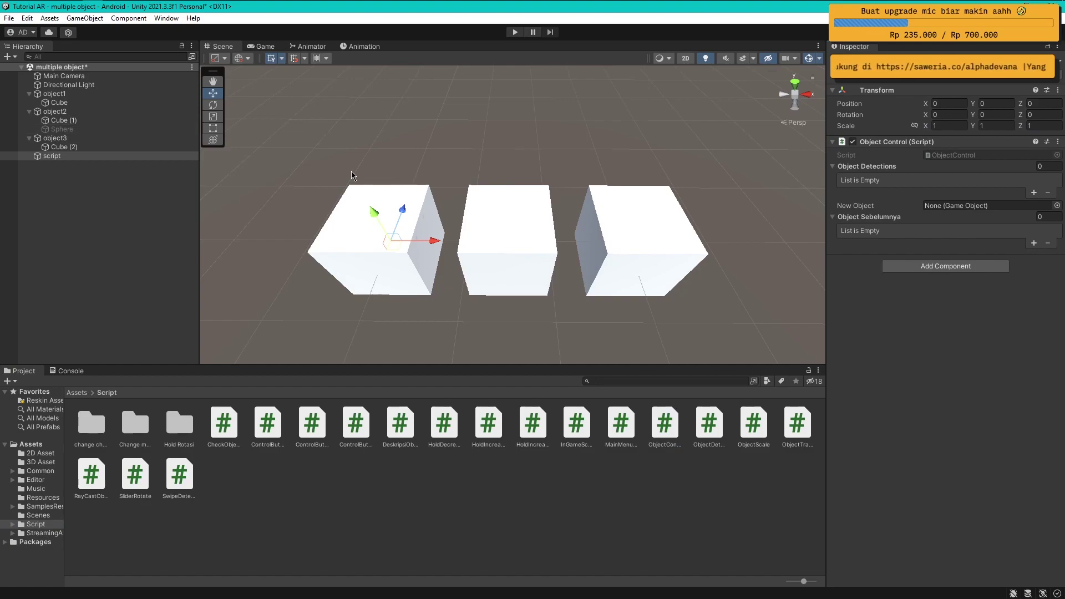
{"action": "left_click", "coordinate": [100, 94]}
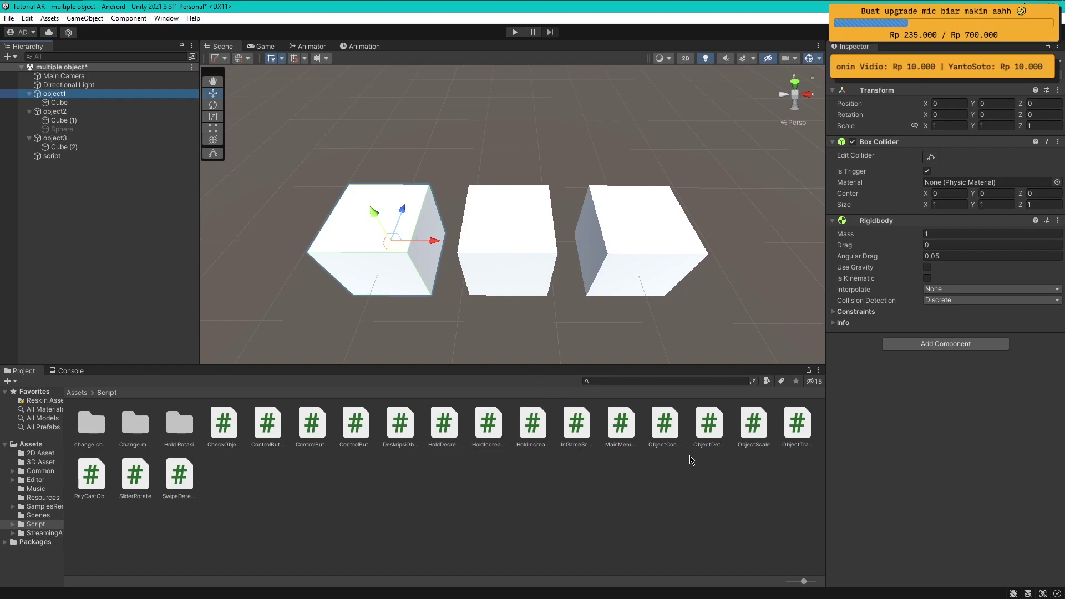
{"action": "left_click_drag", "start_coordinate": [710, 432], "coordinate": [916, 399]}
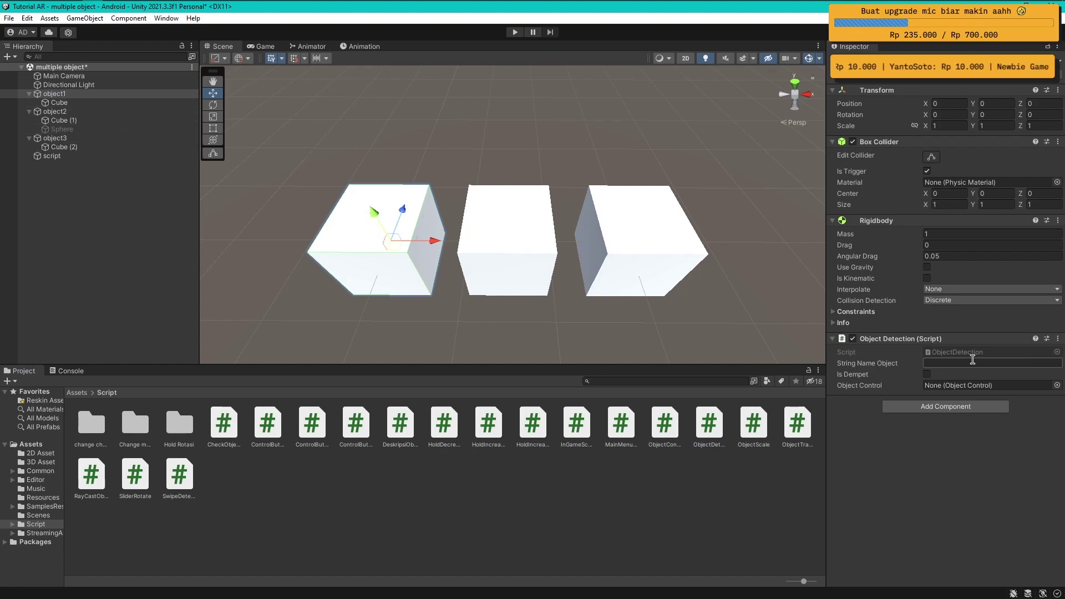
- Set object1's String Name Object to object2 and link script as its Object Control
{"action": "left_click", "coordinate": [66, 111]}
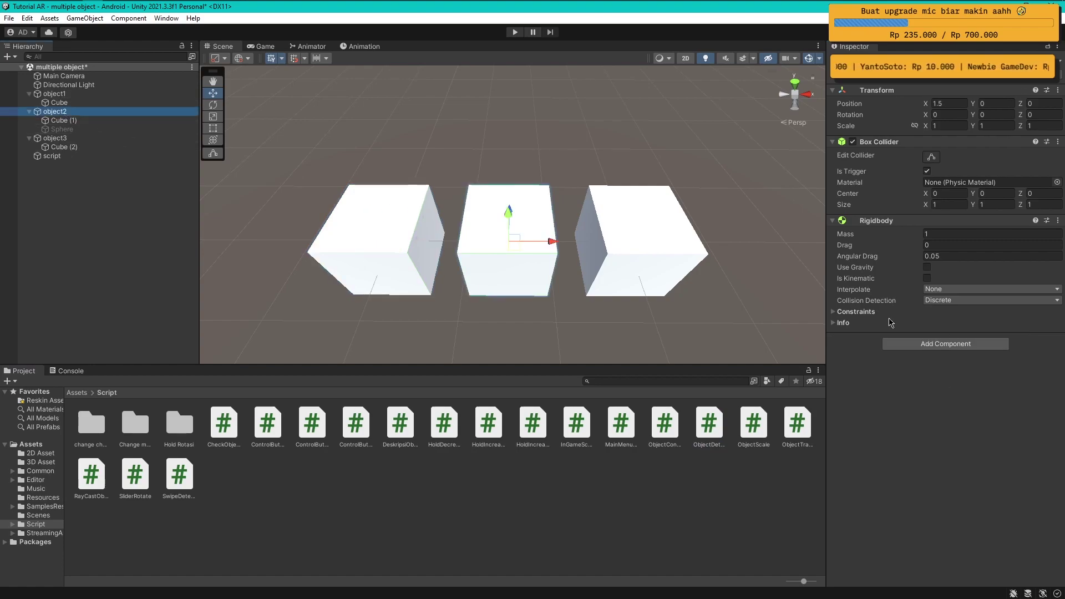
{"action": "left_click", "coordinate": [54, 93]}
{"action": "left_click", "coordinate": [935, 364]}
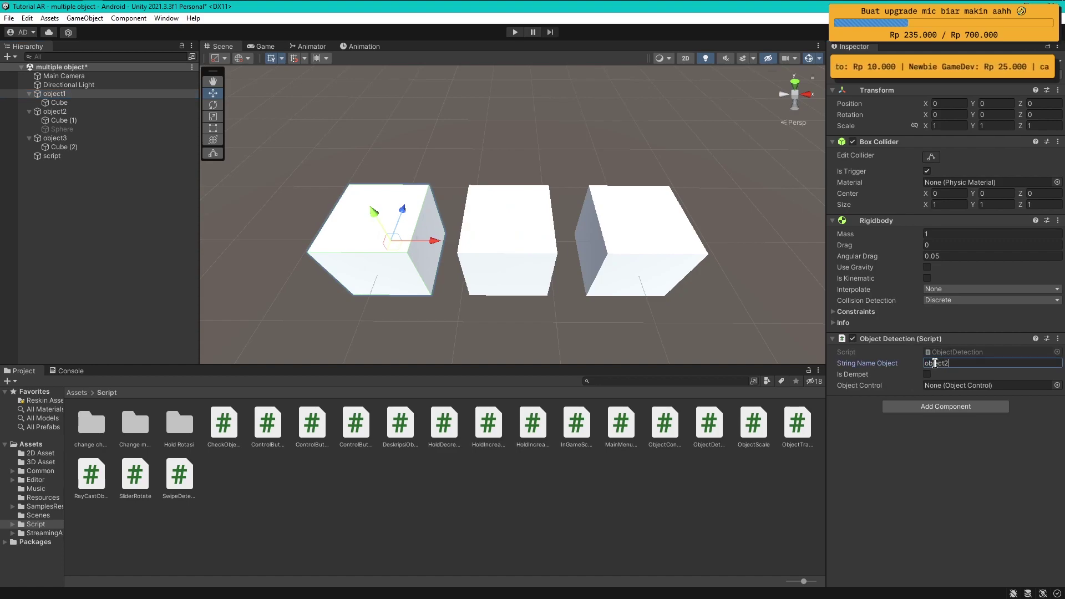
{"action": "left_click_drag", "start_coordinate": [111, 156], "coordinate": [956, 386]}
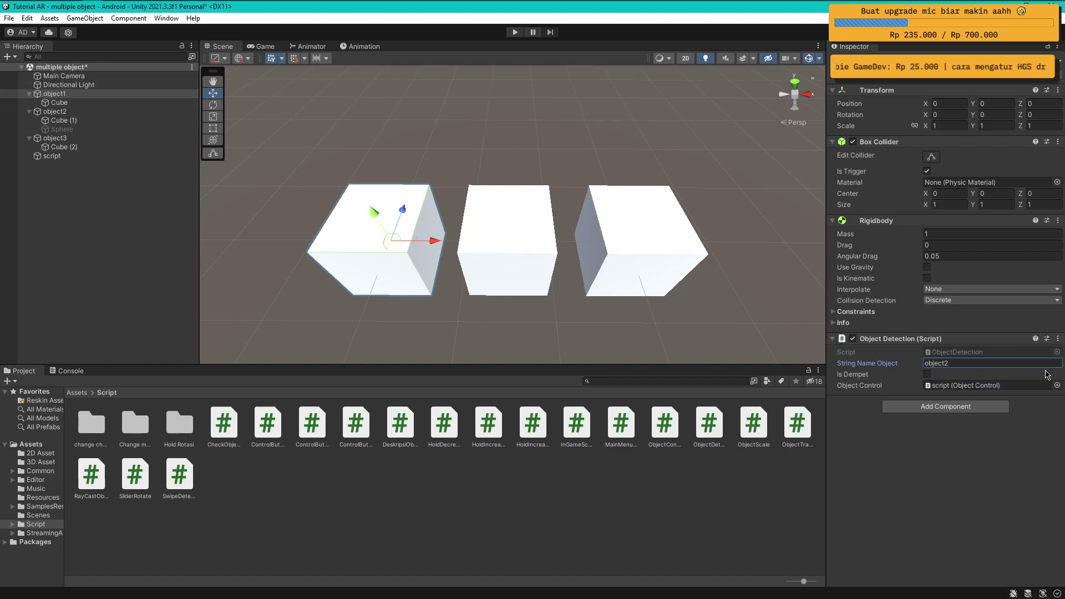
- Copy object1's Object Detection component and paste it as new onto object2
{"action": "right_click", "coordinate": [972, 340]}
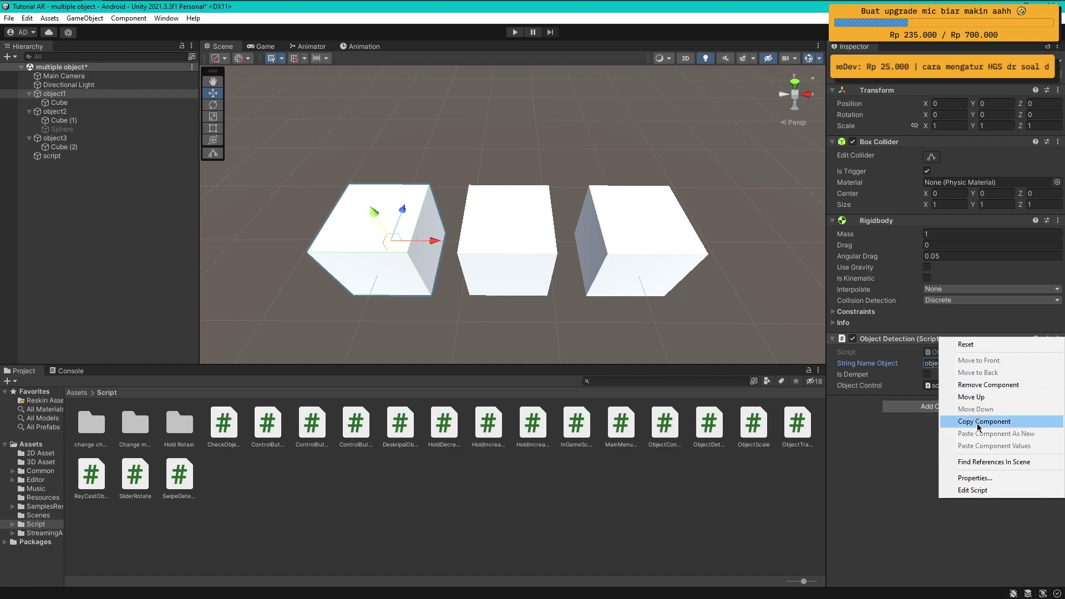
{"action": "left_click", "coordinate": [958, 419]}
{"action": "left_click", "coordinate": [111, 113]}
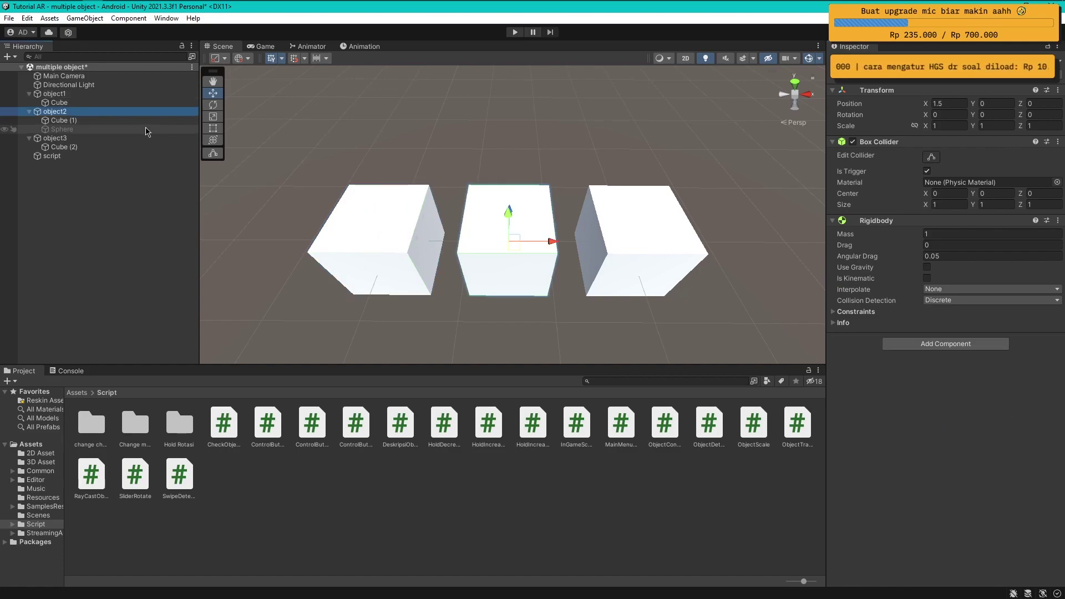
{"action": "right_click", "coordinate": [877, 221]}
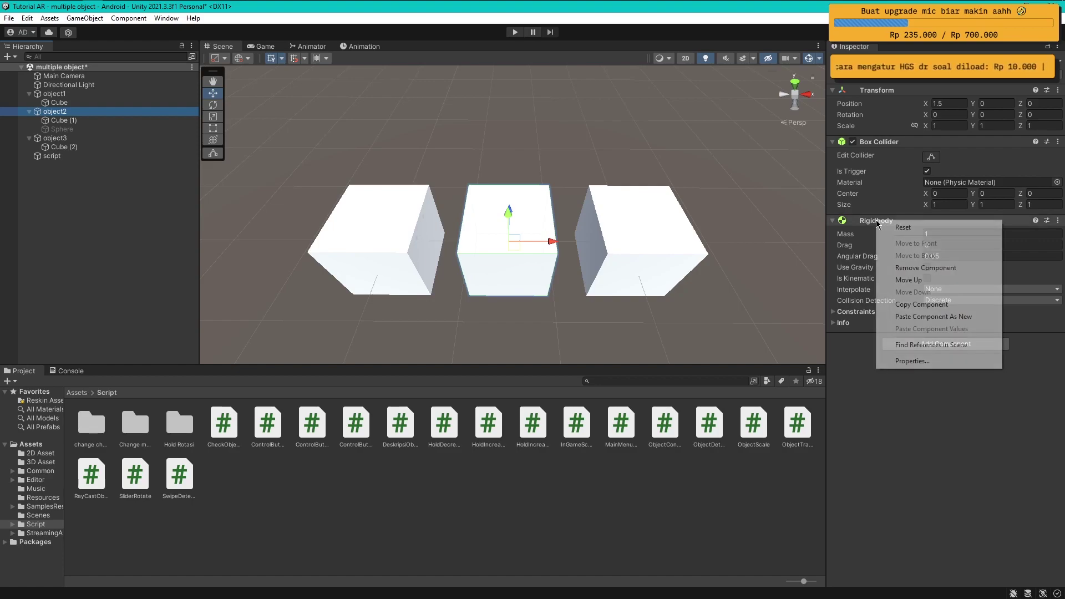
{"action": "left_click", "coordinate": [919, 316]}
- Change object2's pasted String Name Object to object3
{"action": "double_click", "coordinate": [960, 363]}
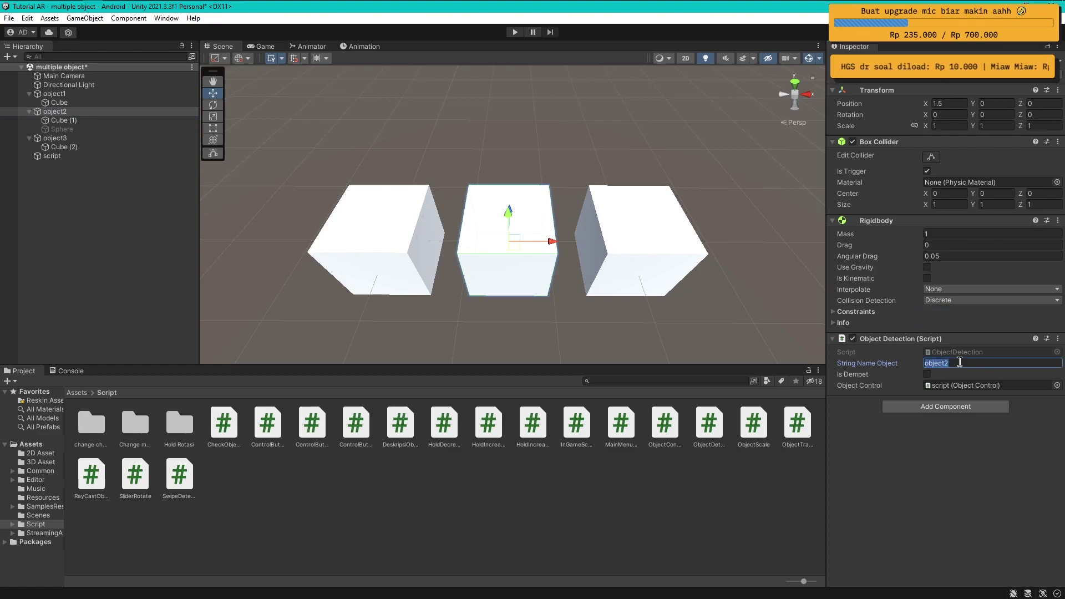
{"action": "type", "text": "obj"}
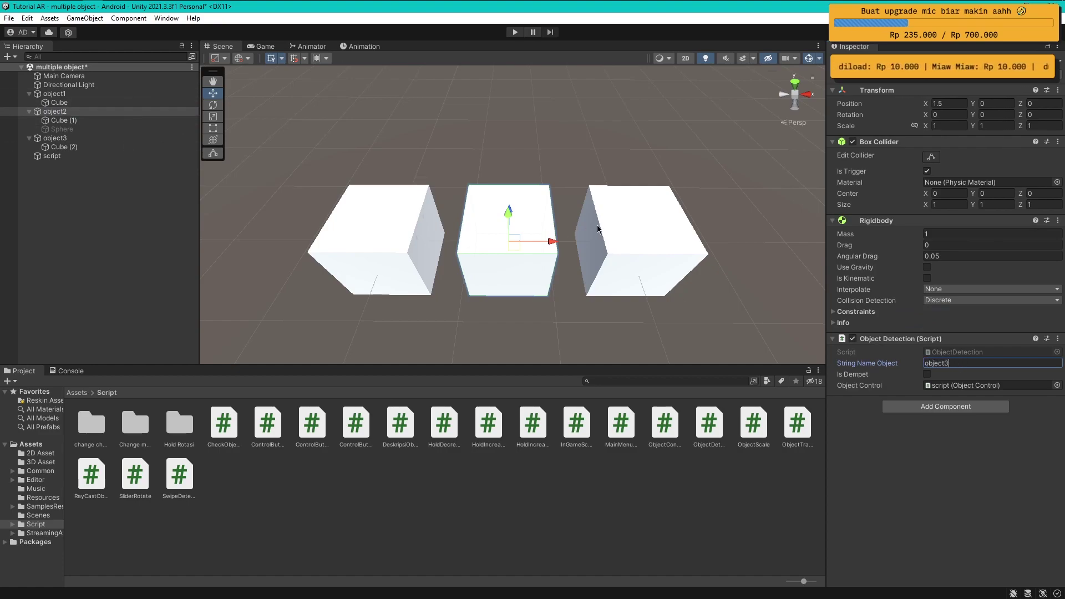
{"action": "left_click", "coordinate": [51, 203]}
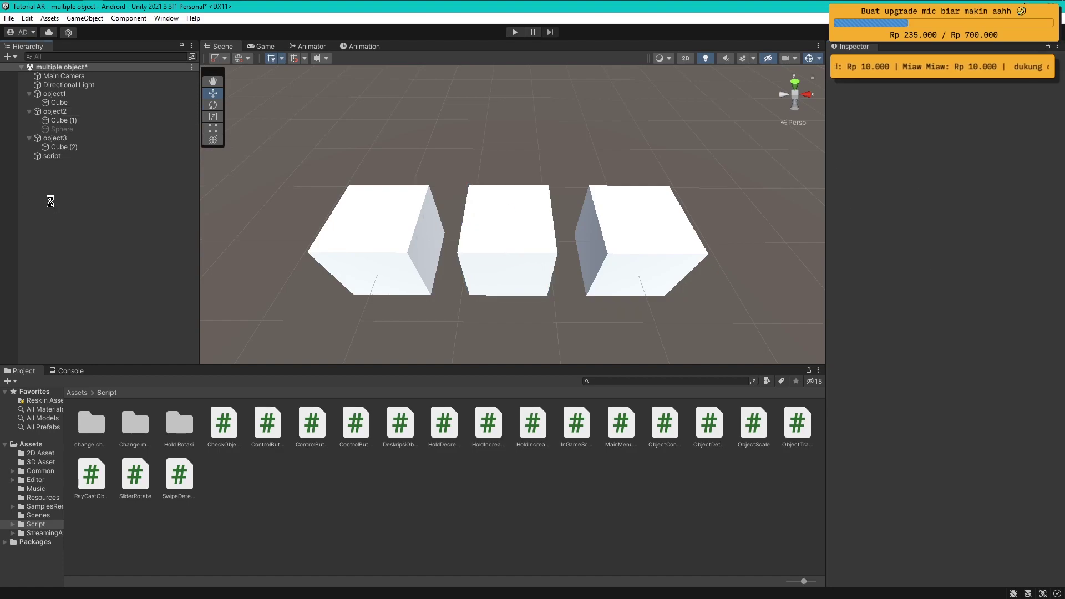
- On script's Object Control, set Object Detections to object1 and object2, and Sphere as New Object
{"action": "left_click", "coordinate": [80, 157]}
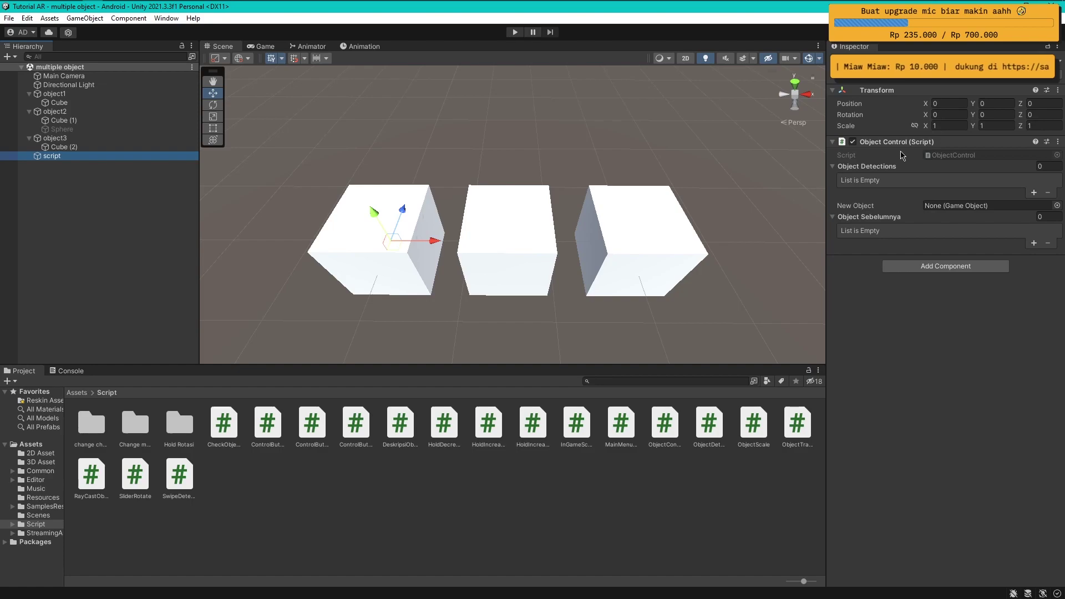
{"action": "left_click", "coordinate": [1050, 166]}
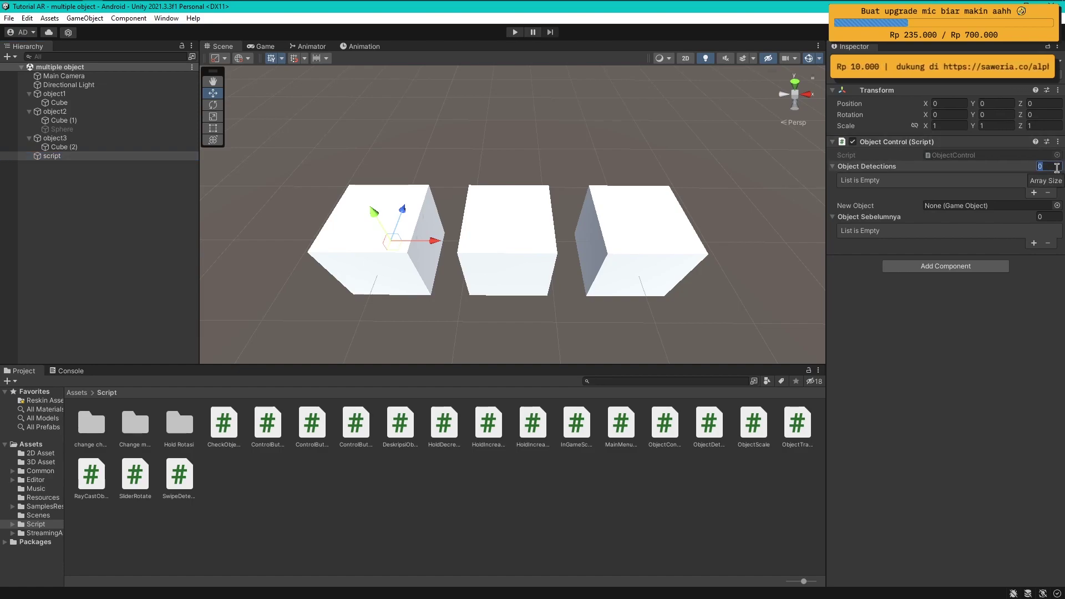
{"action": "type", "text": "2"}
{"action": "key", "text": "Return"}
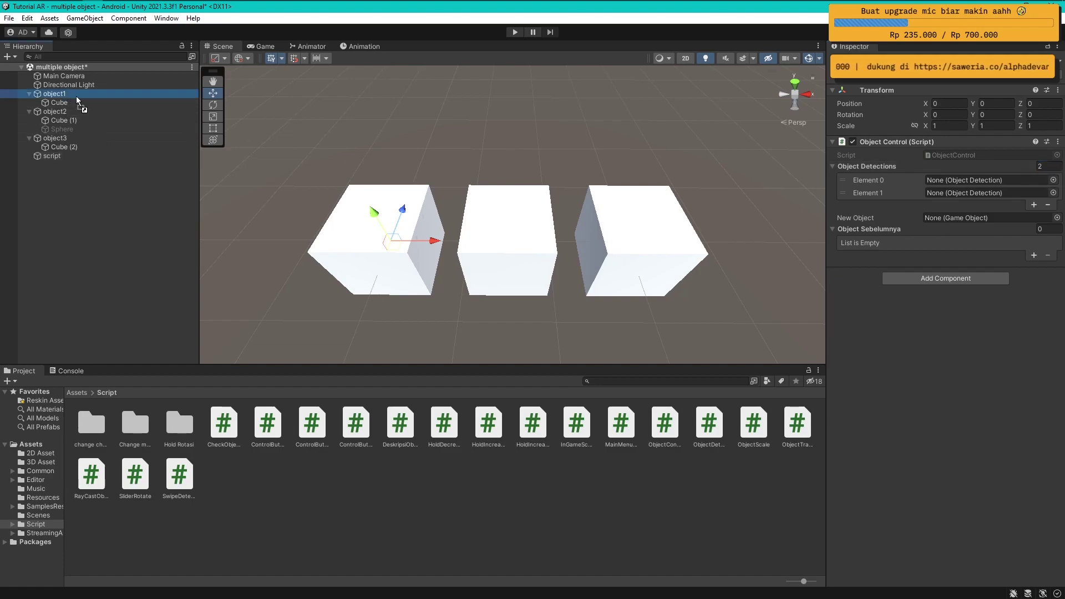
{"action": "left_click_drag", "start_coordinate": [75, 95], "coordinate": [929, 178]}
{"action": "left_click_drag", "start_coordinate": [54, 111], "coordinate": [943, 193]}
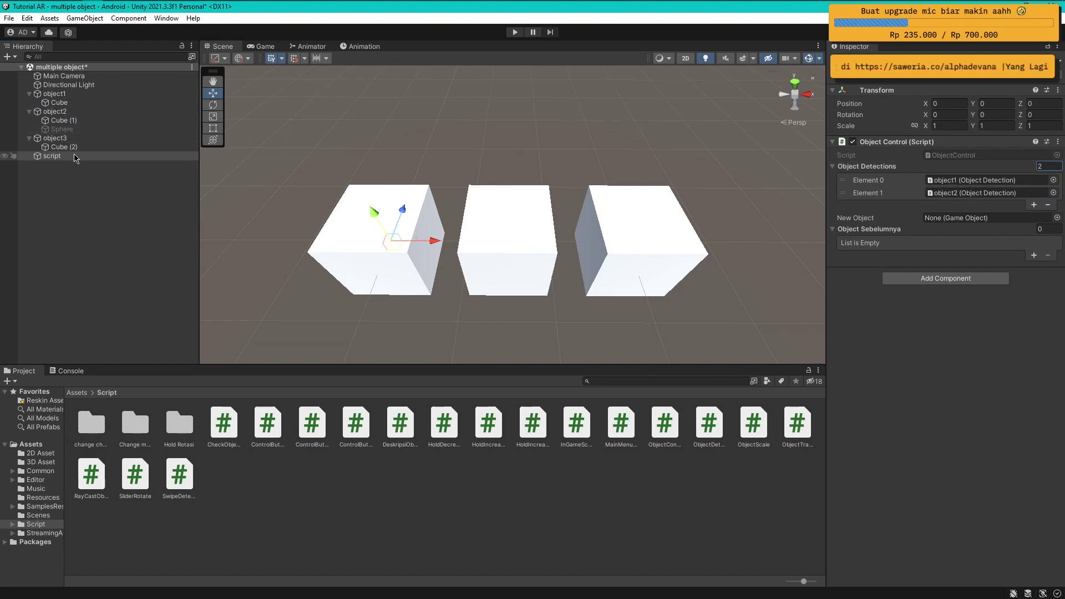
{"action": "left_click_drag", "start_coordinate": [511, 179], "coordinate": [950, 218]}
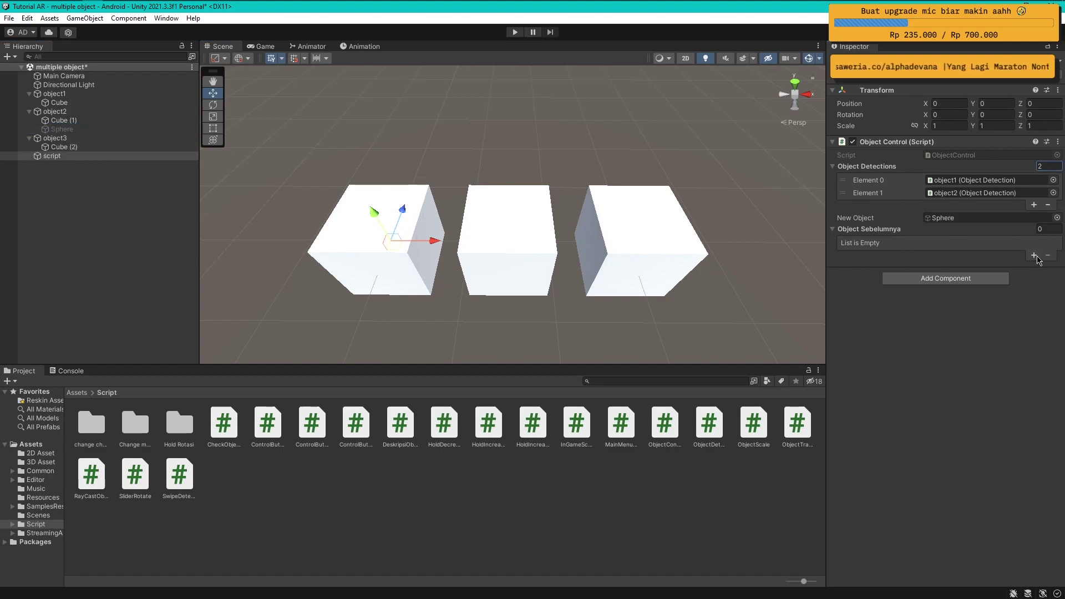
- Resize Object Sebelumnya to three entries and fill them, with Cube (2) in the third slot
{"action": "left_click", "coordinate": [1054, 229]}
{"action": "type", "text": "3"}
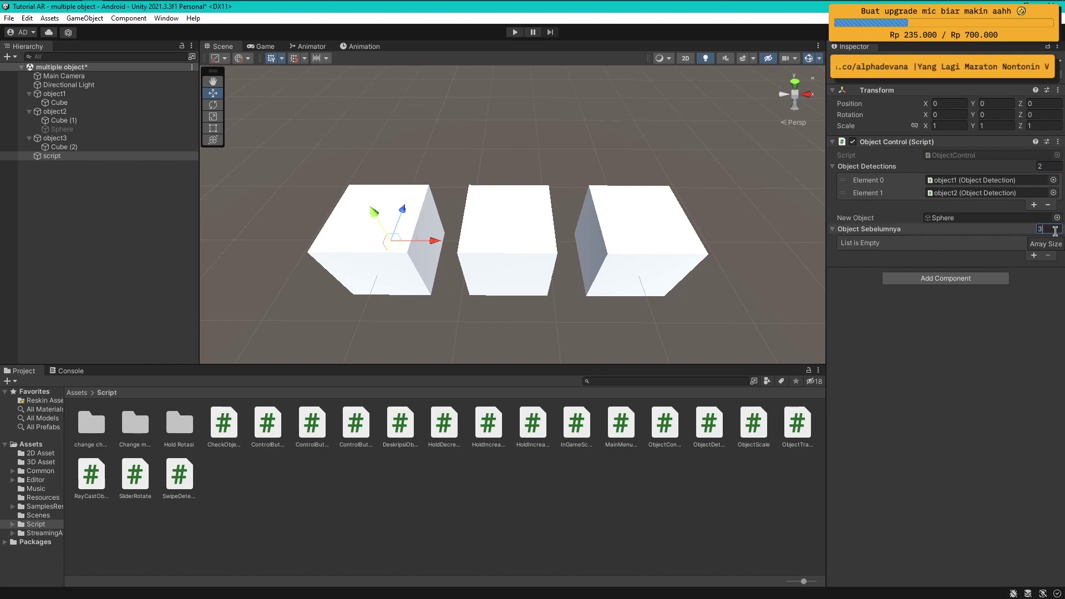
{"action": "key", "text": "Return"}
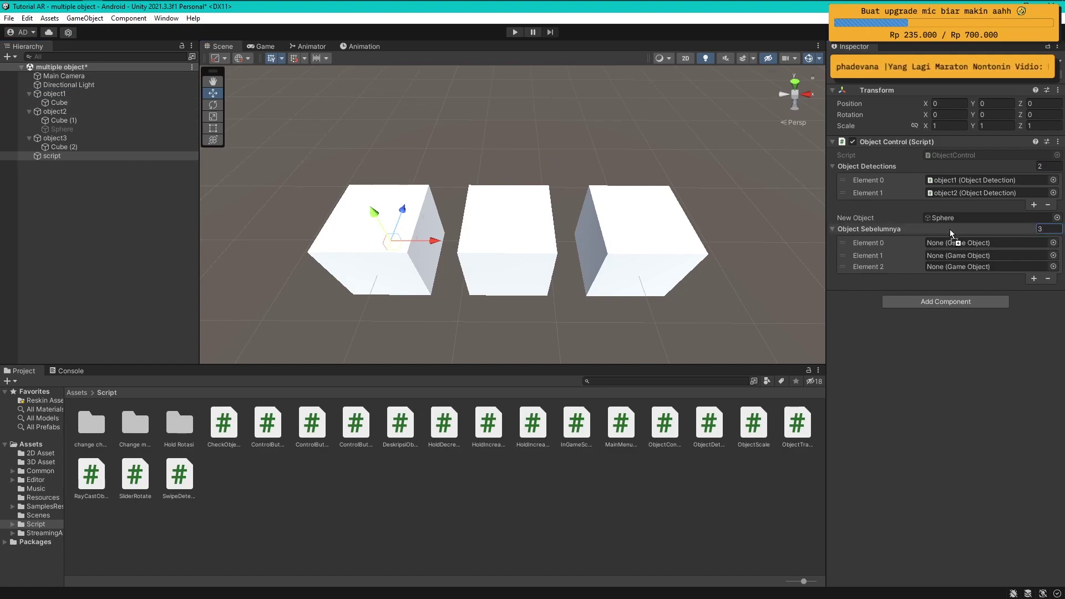
{"action": "left_click_drag", "start_coordinate": [950, 233], "coordinate": [954, 242]}
{"action": "left_click_drag", "start_coordinate": [54, 111], "coordinate": [962, 255]}
{"action": "left_click_drag", "start_coordinate": [56, 140], "coordinate": [595, 159]}
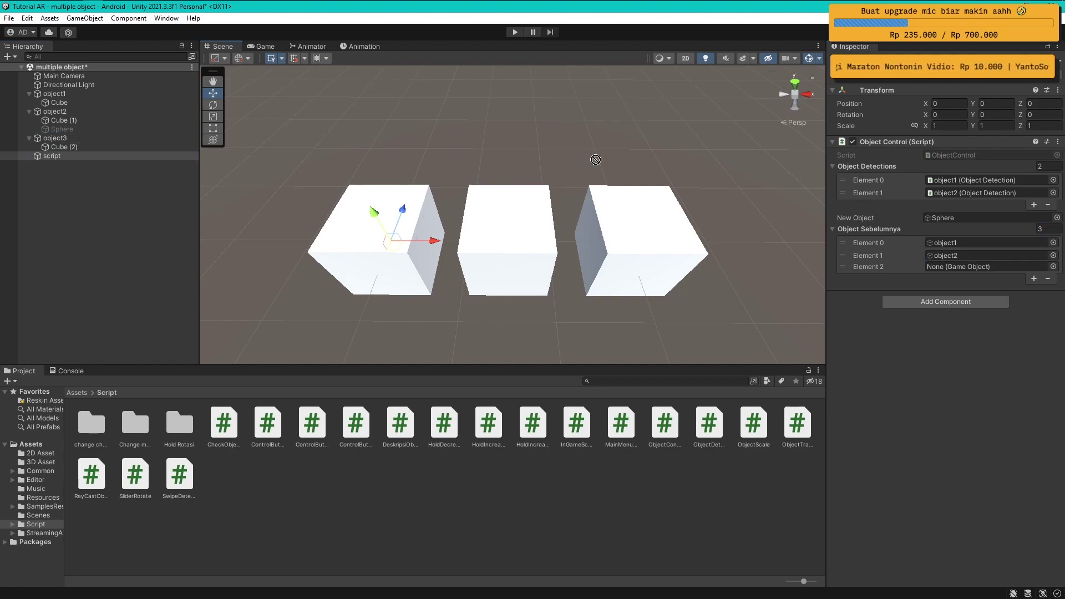
{"action": "mouse_move", "coordinate": [596, 160]}
{"action": "left_mouse_down"}
{"action": "mouse_move", "coordinate": [917, 197]}
{"action": "mouse_move", "coordinate": [966, 243]}
{"action": "left_mouse_up"}
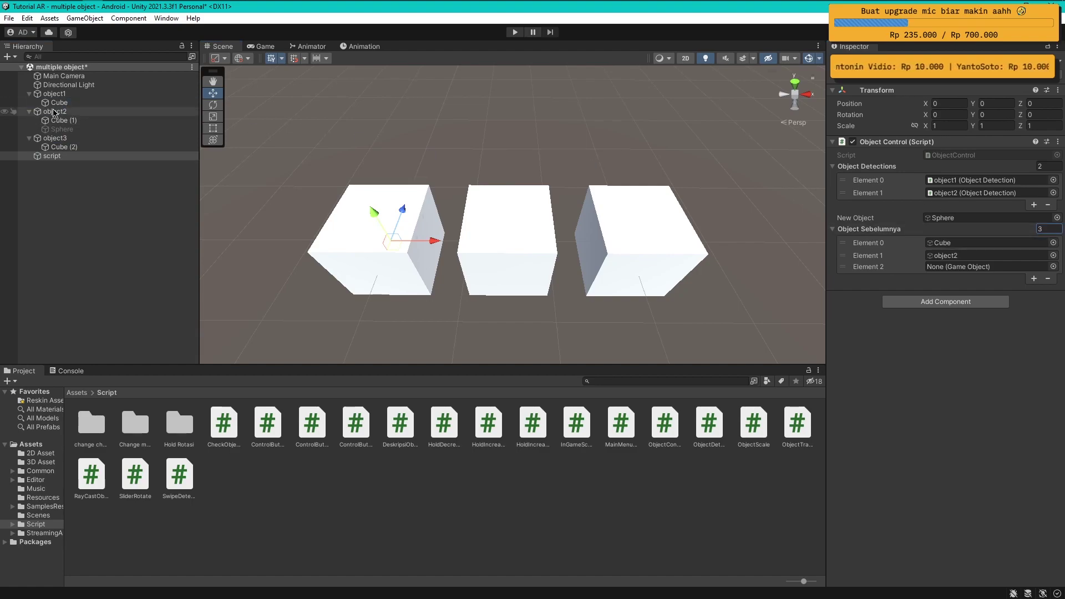
{"action": "left_click_drag", "start_coordinate": [499, 153], "coordinate": [937, 250]}
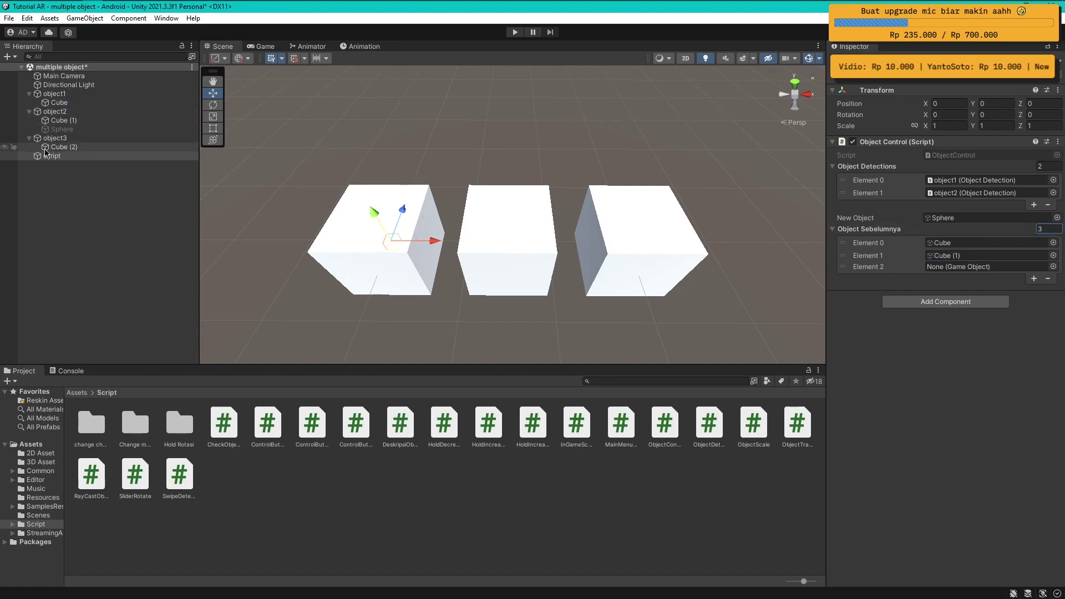
{"action": "left_click_drag", "start_coordinate": [59, 146], "coordinate": [963, 266]}
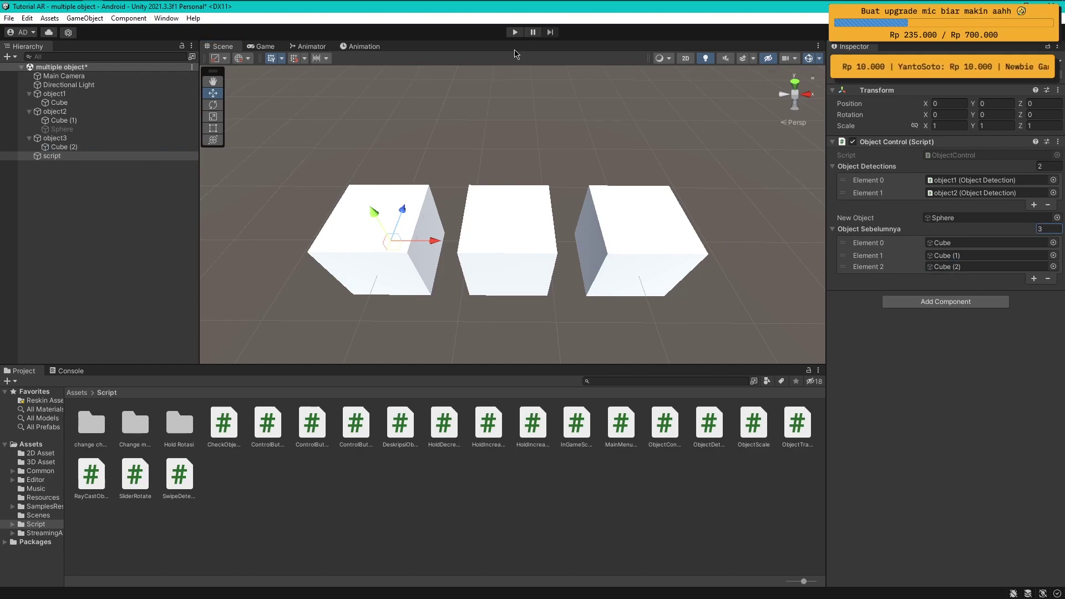
{"action": "left_click", "coordinate": [150, 215]}
- Save, start Play mode, and push object1's Cube along X into the middle cube in the Scene view
{"action": "key", "text": "ctrl+s"}
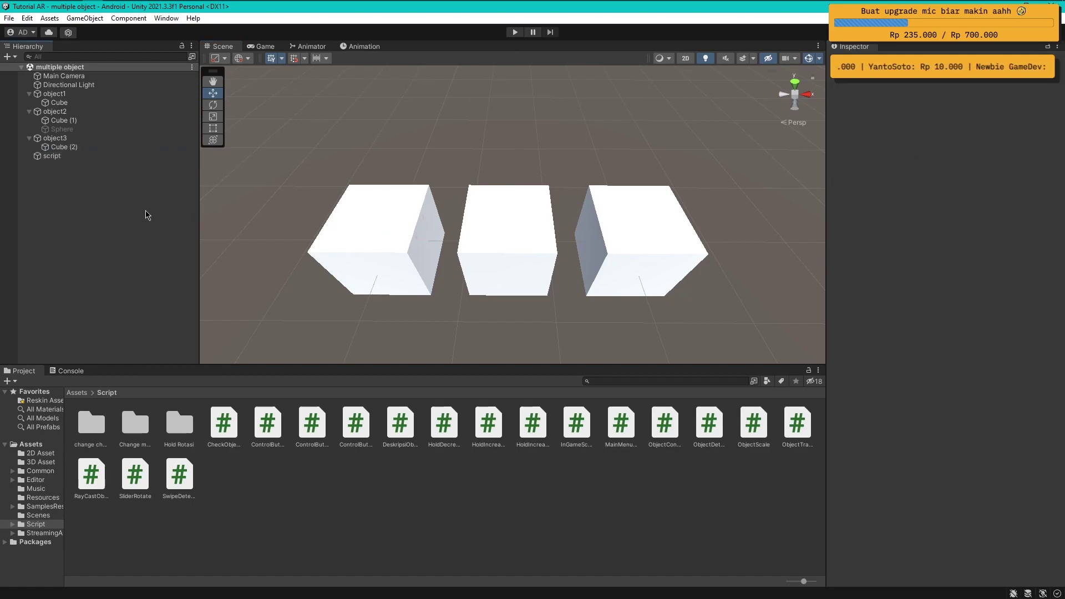
{"action": "key", "text": "ctrl+p"}
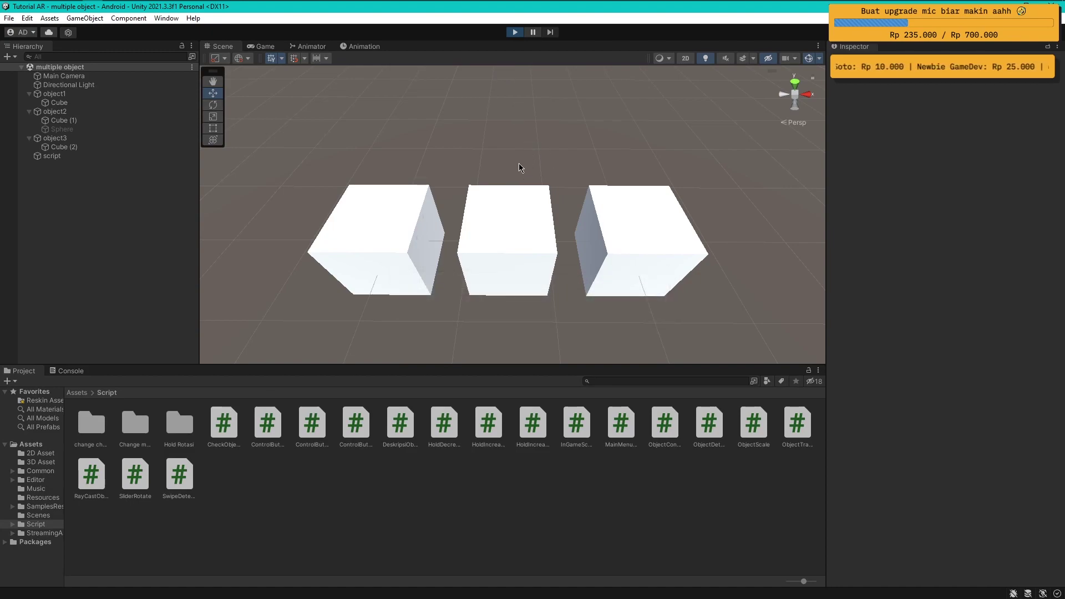
{"action": "left_click", "coordinate": [222, 46]}
{"action": "left_click", "coordinate": [59, 102]}
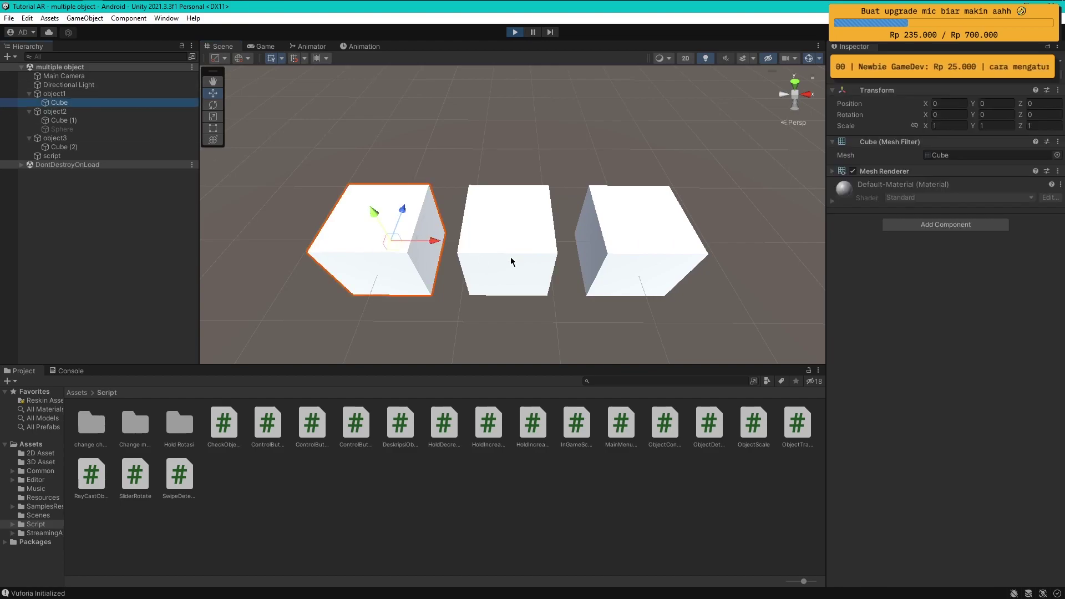
{"action": "left_click_drag", "start_coordinate": [440, 246], "coordinate": [492, 244]}
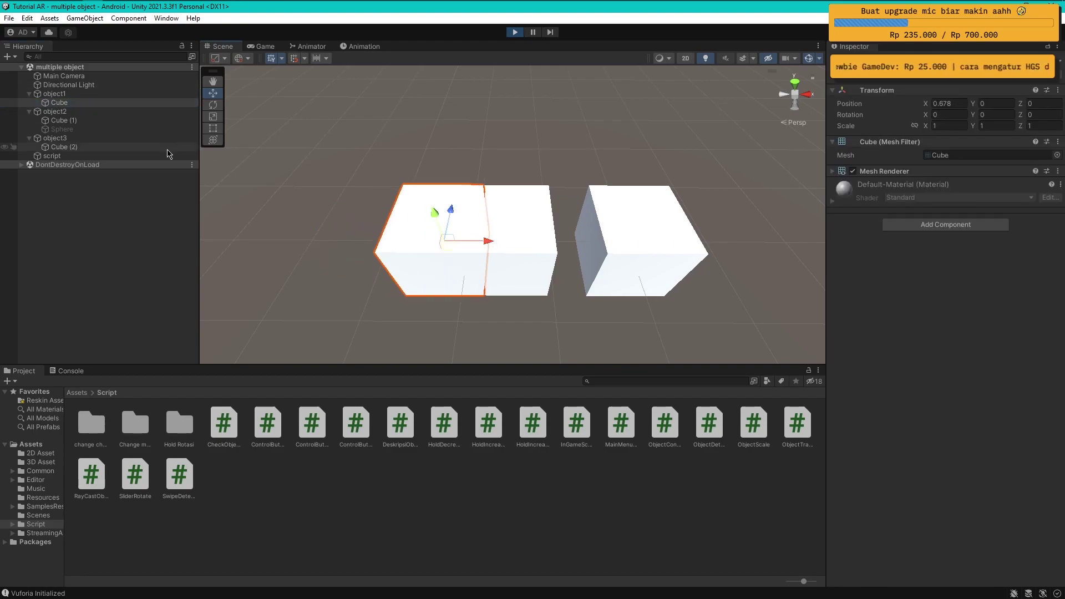
- Check object1's collision setup, then restart Play mode and return to the Scene view
{"action": "left_click", "coordinate": [83, 94]}
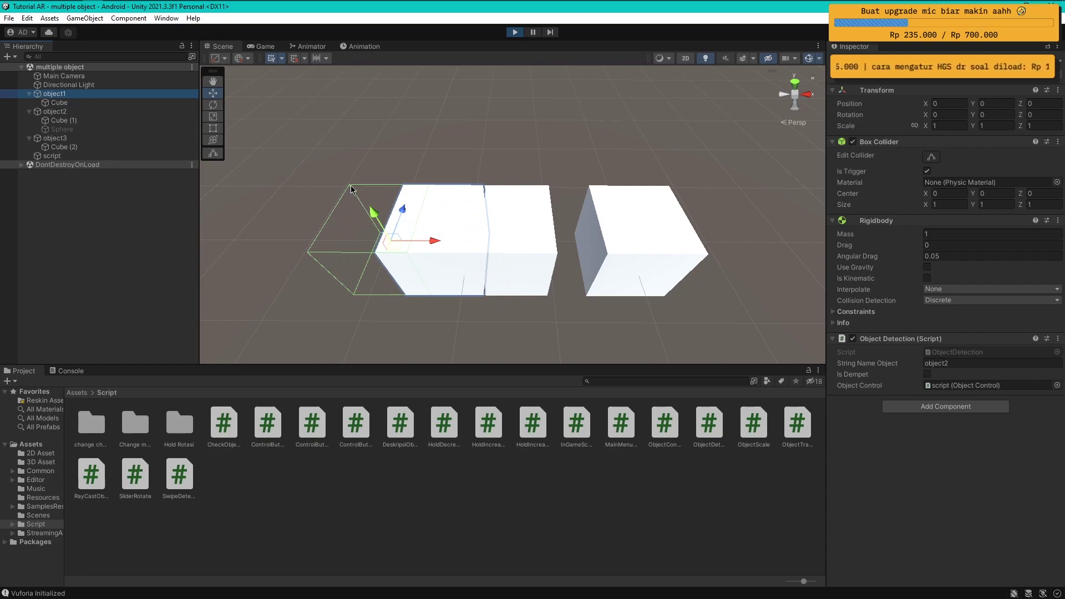
{"action": "left_click", "coordinate": [436, 239]}
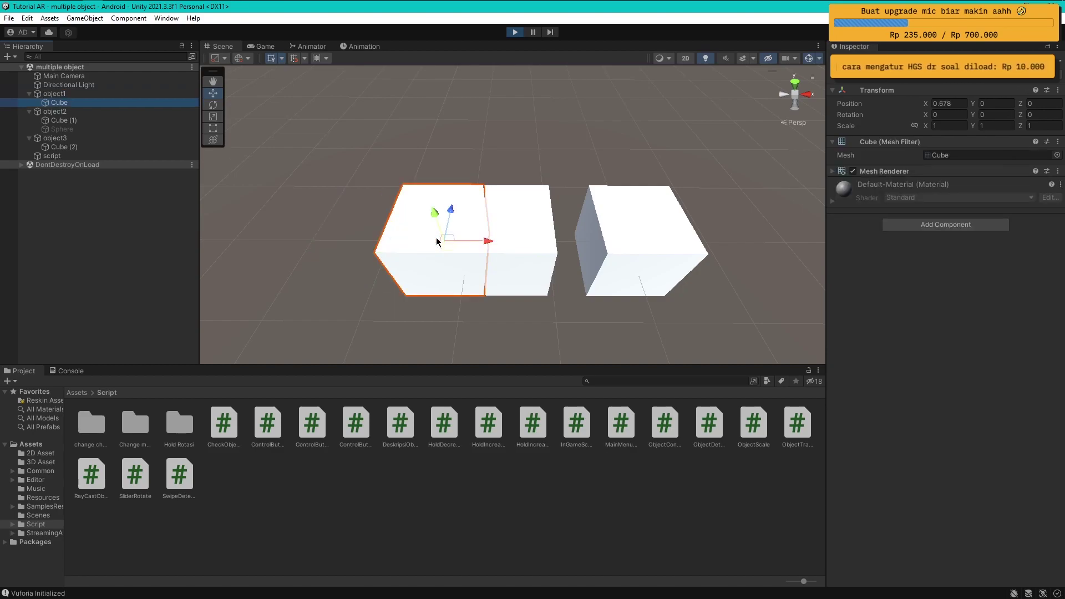
{"action": "left_click", "coordinate": [515, 33]}
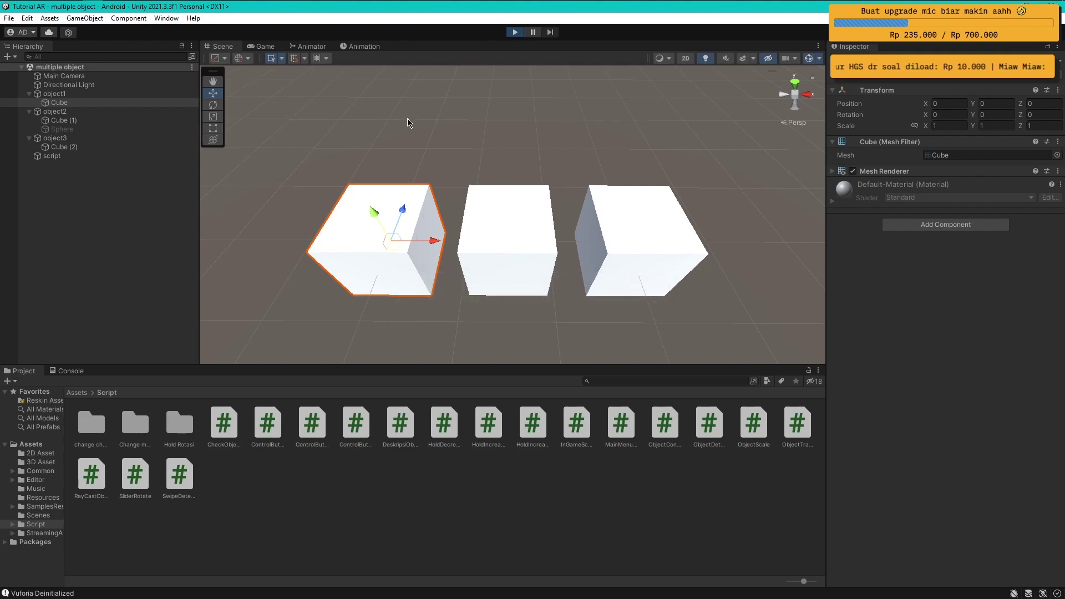
{"action": "left_click", "coordinate": [221, 46]}
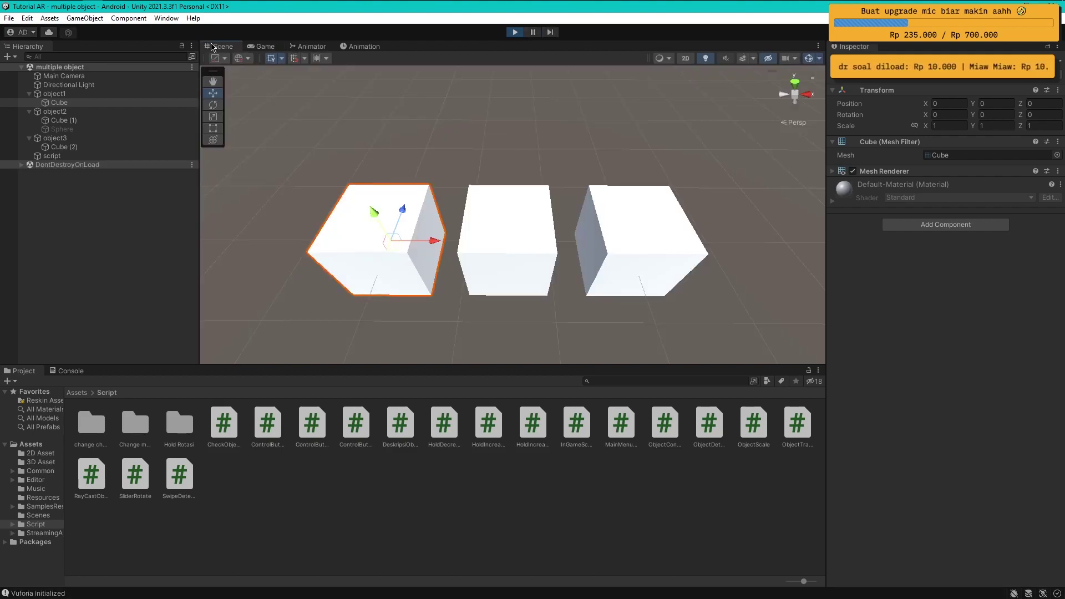
- In Play mode, slide object1 right against object2, then reselect object3 after checking object2
{"action": "left_click", "coordinate": [55, 94]}
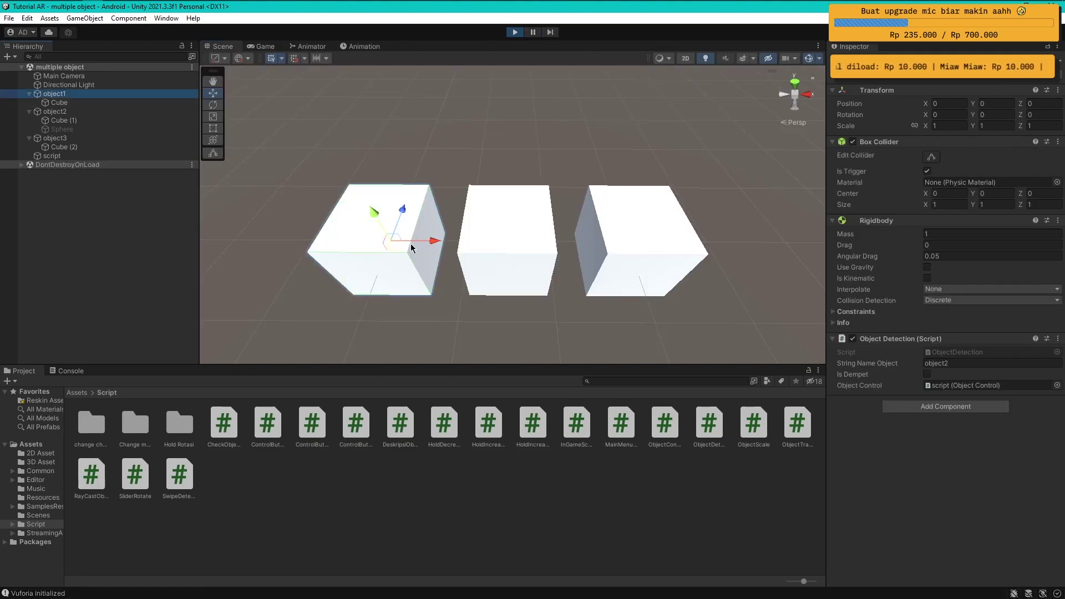
{"action": "left_click_drag", "start_coordinate": [431, 242], "coordinate": [486, 241]}
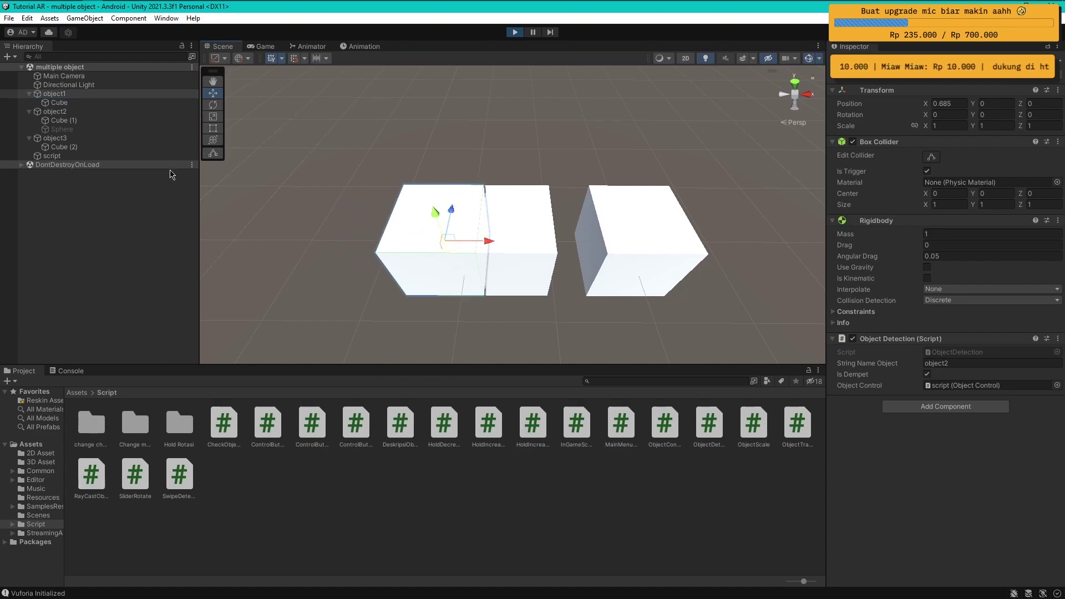
{"action": "left_click", "coordinate": [55, 138]}
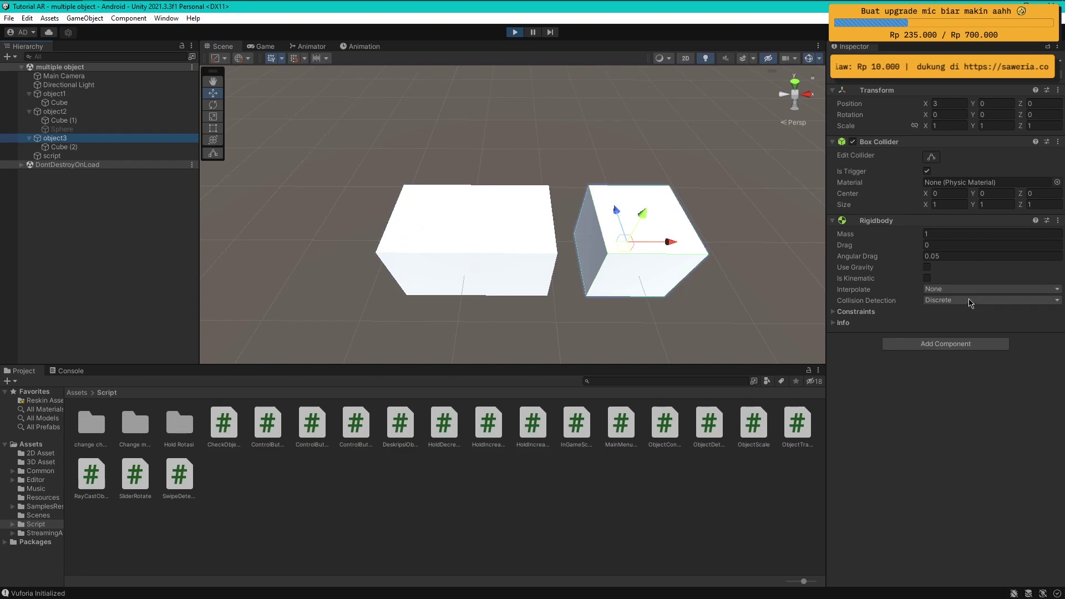
{"action": "left_click", "coordinate": [54, 112]}
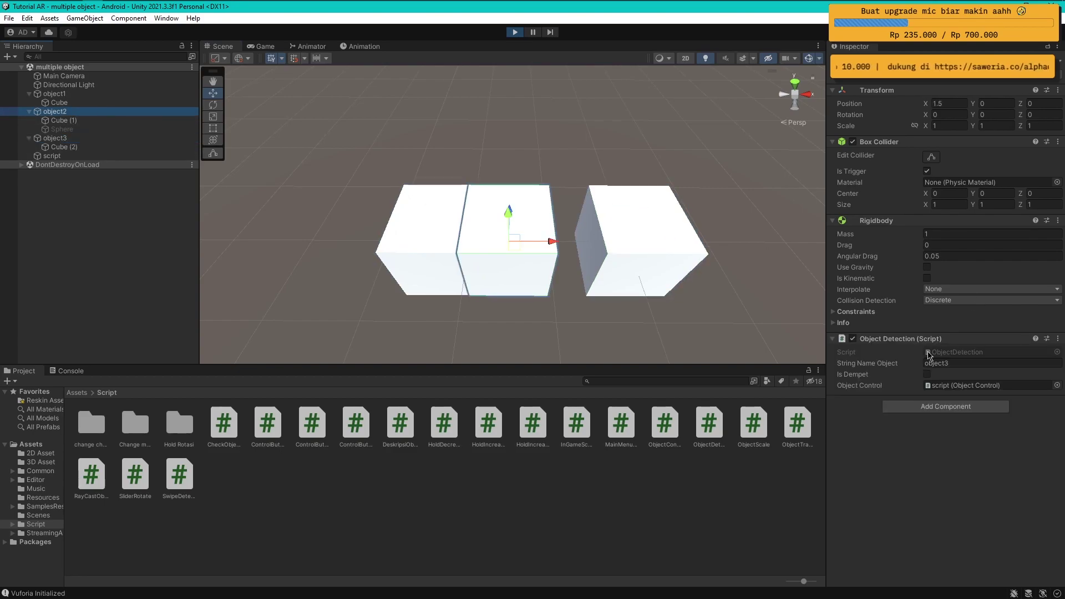
{"action": "left_click", "coordinate": [55, 138]}
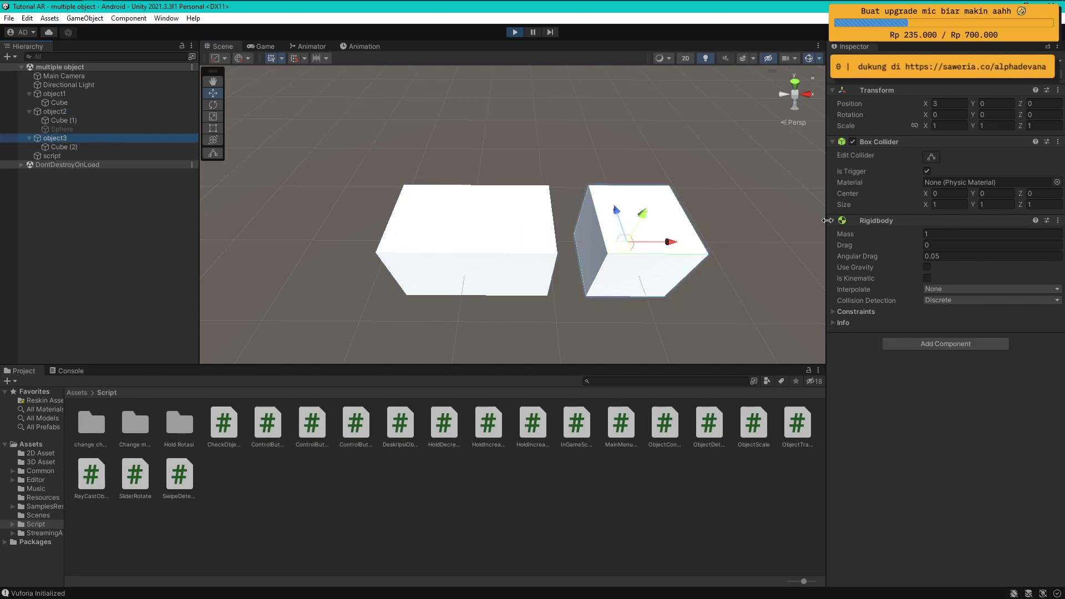
- Push object3 left until the cubes become a sphere, pull it back, stop Play, and select object2
{"action": "left_click_drag", "start_coordinate": [671, 241], "coordinate": [624, 242]}
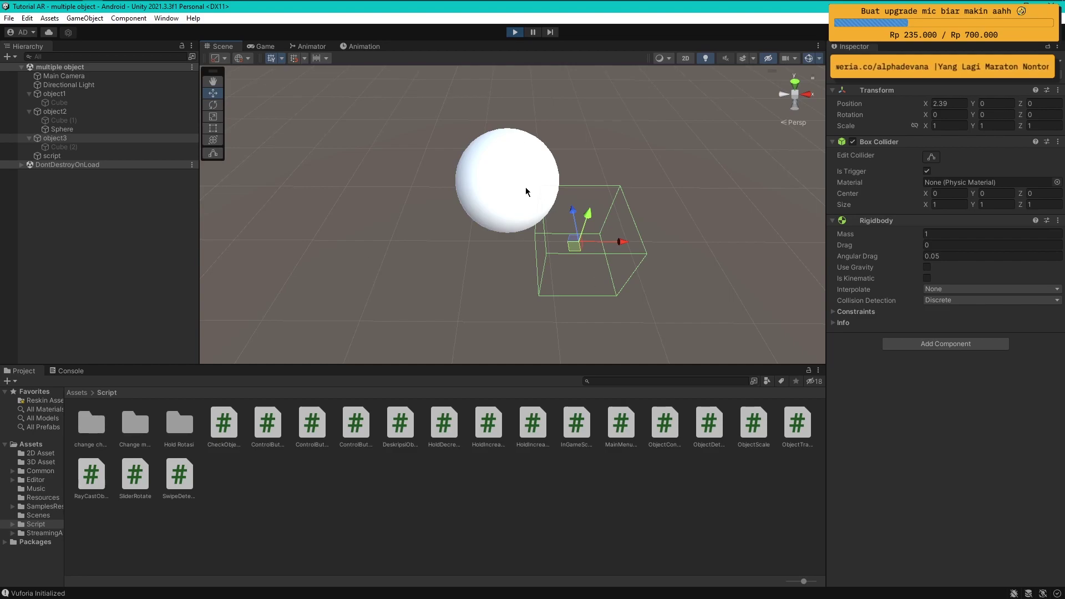
{"action": "left_click_drag", "start_coordinate": [622, 245], "coordinate": [655, 244]}
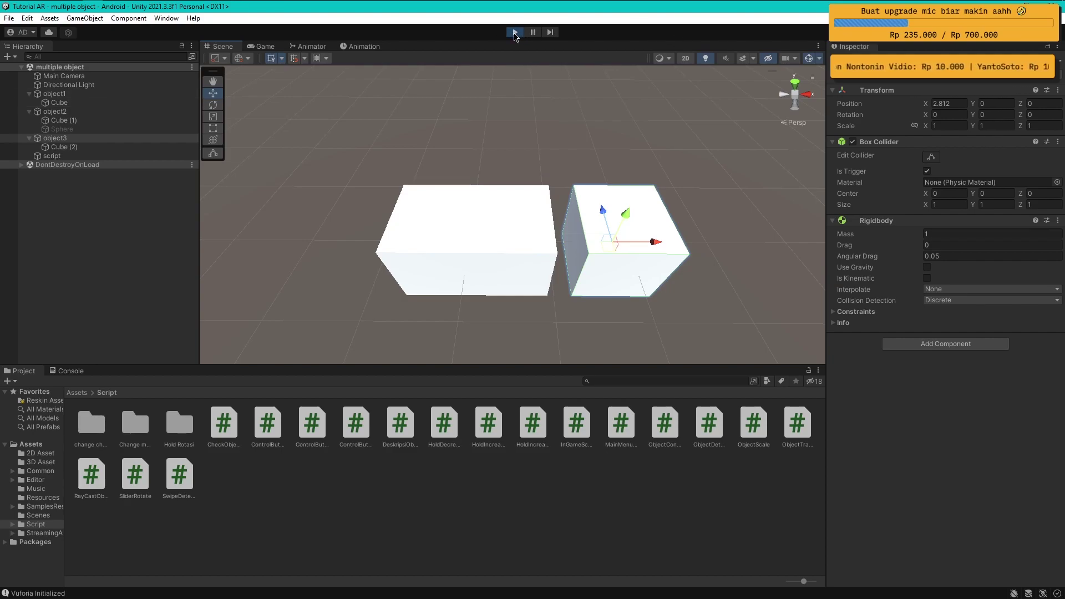
{"action": "left_click", "coordinate": [515, 35]}
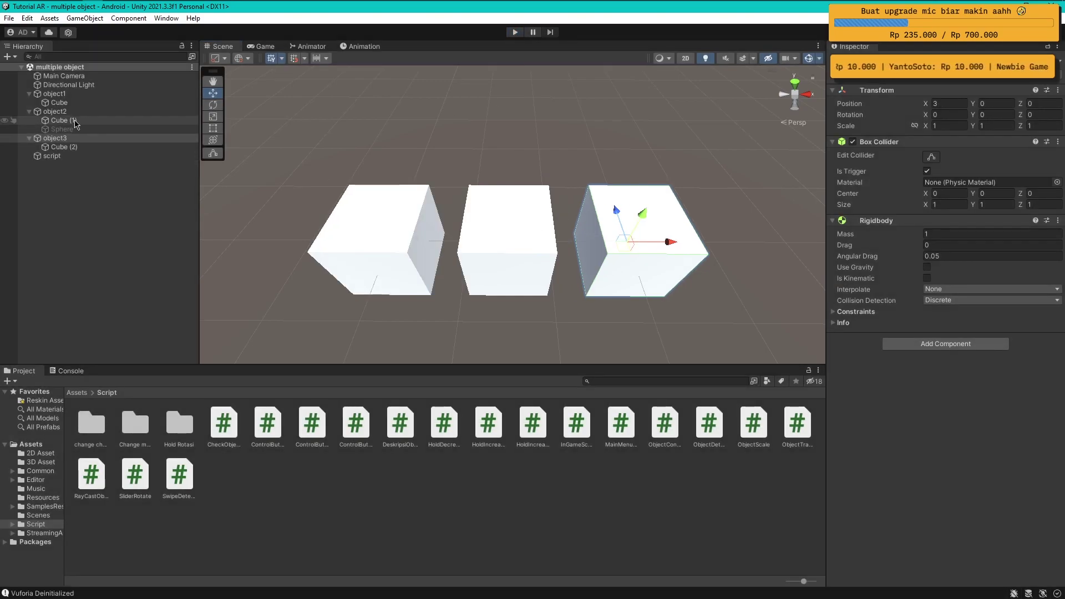
{"action": "left_click", "coordinate": [509, 214]}
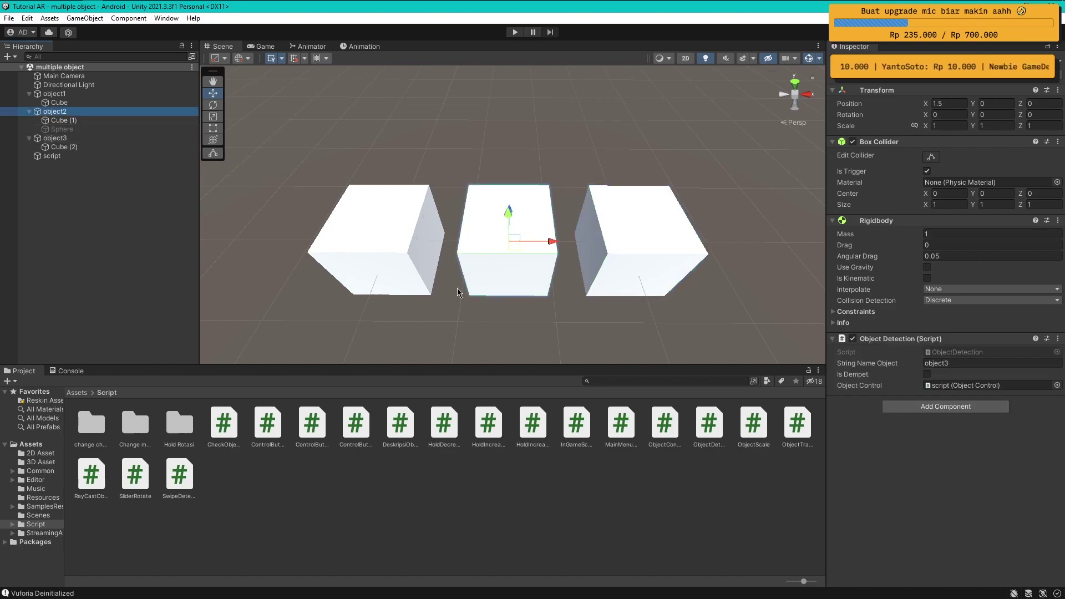
- Copy object2's Object Detection onto object3, disable the original, retarget it to object1, and save
{"action": "right_click", "coordinate": [902, 340]}
{"action": "left_click", "coordinate": [948, 424]}
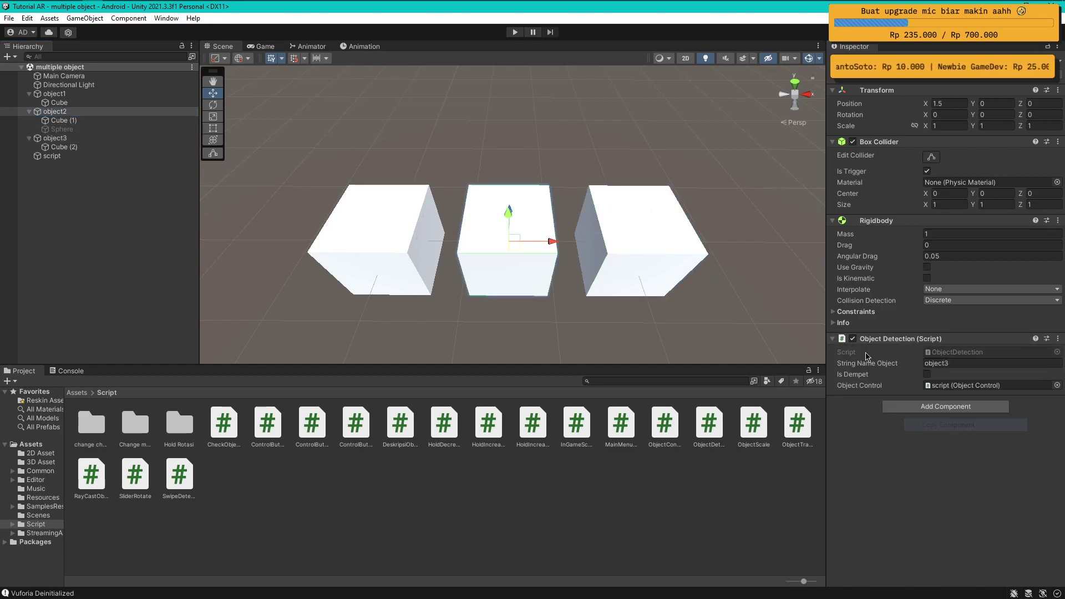
{"action": "left_click", "coordinate": [853, 340]}
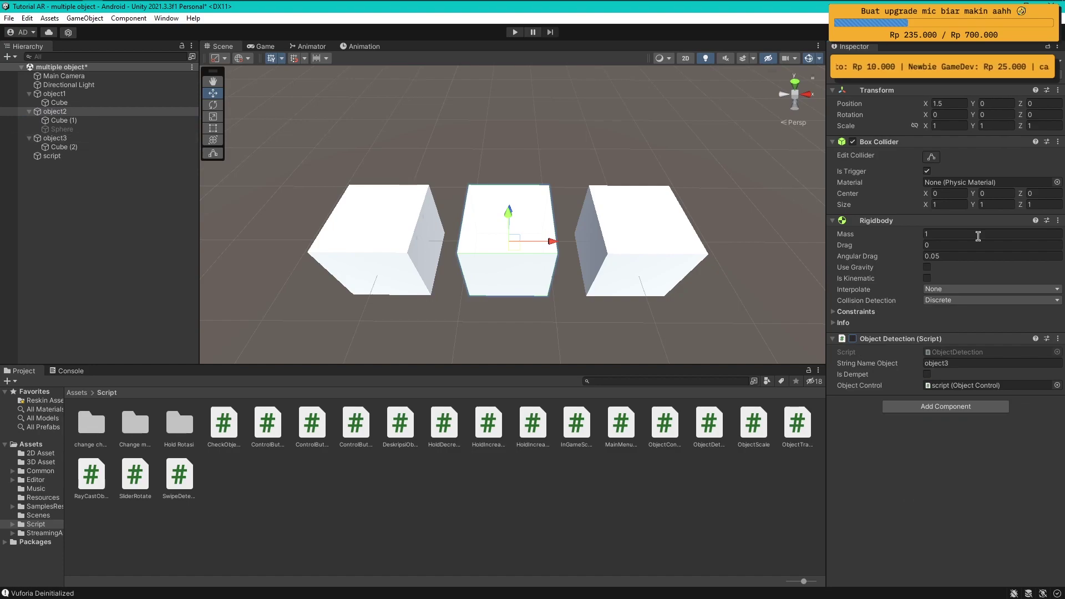
{"action": "left_click", "coordinate": [84, 139]}
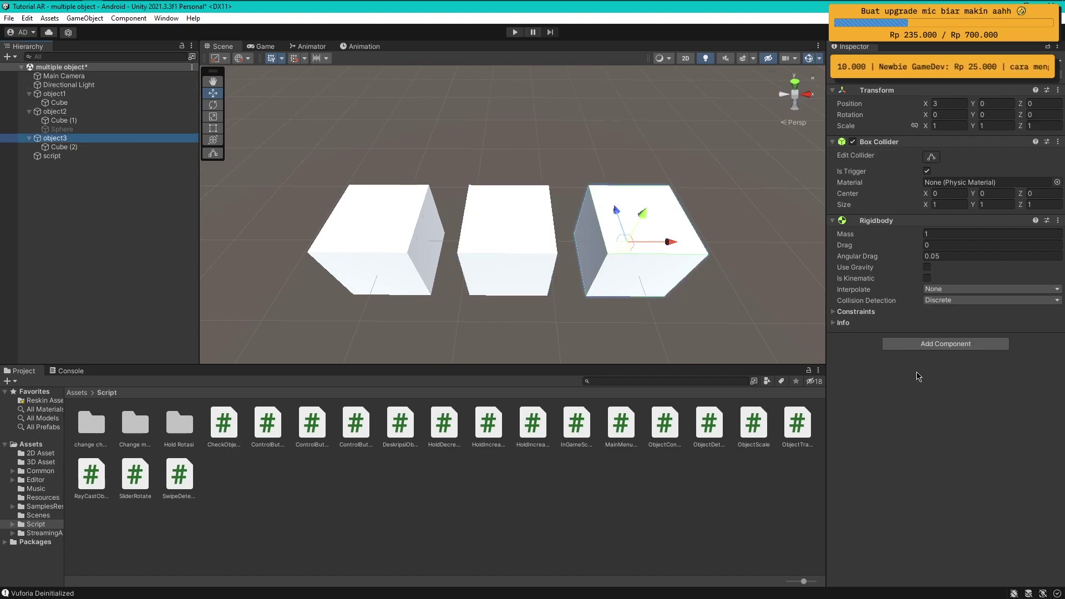
{"action": "right_click", "coordinate": [875, 221]}
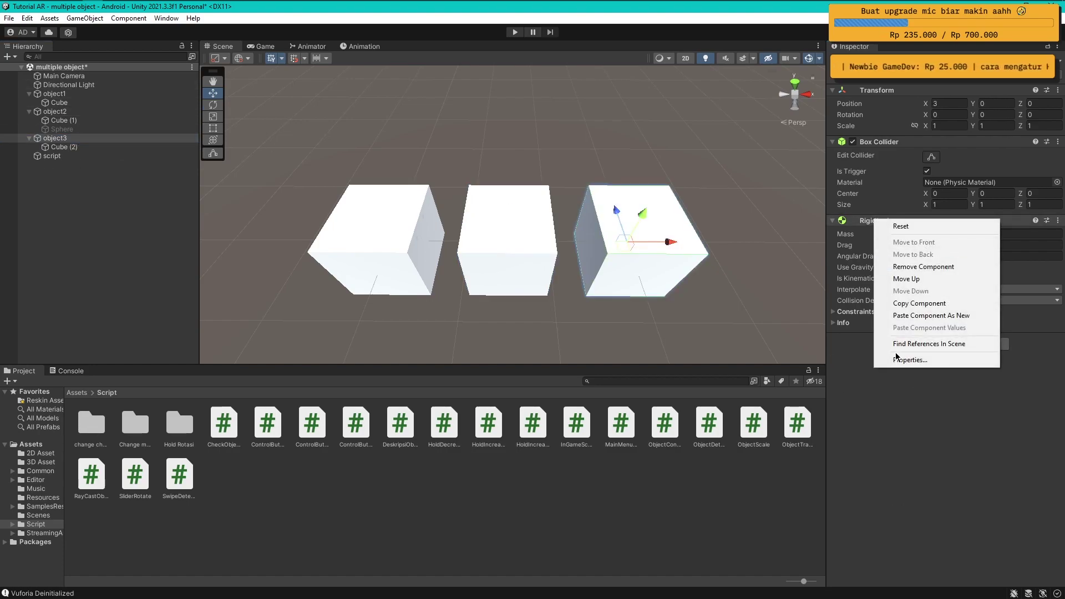
{"action": "left_click", "coordinate": [931, 315]}
{"action": "left_click", "coordinate": [963, 362]}
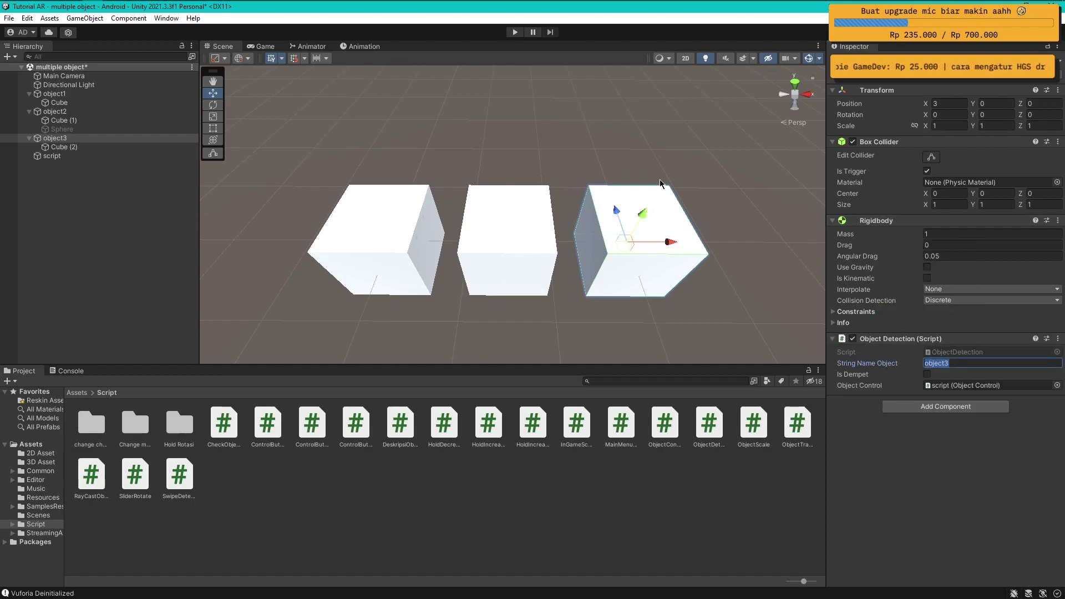
{"action": "key", "text": "End"}
{"action": "key", "text": "BackSpace"}
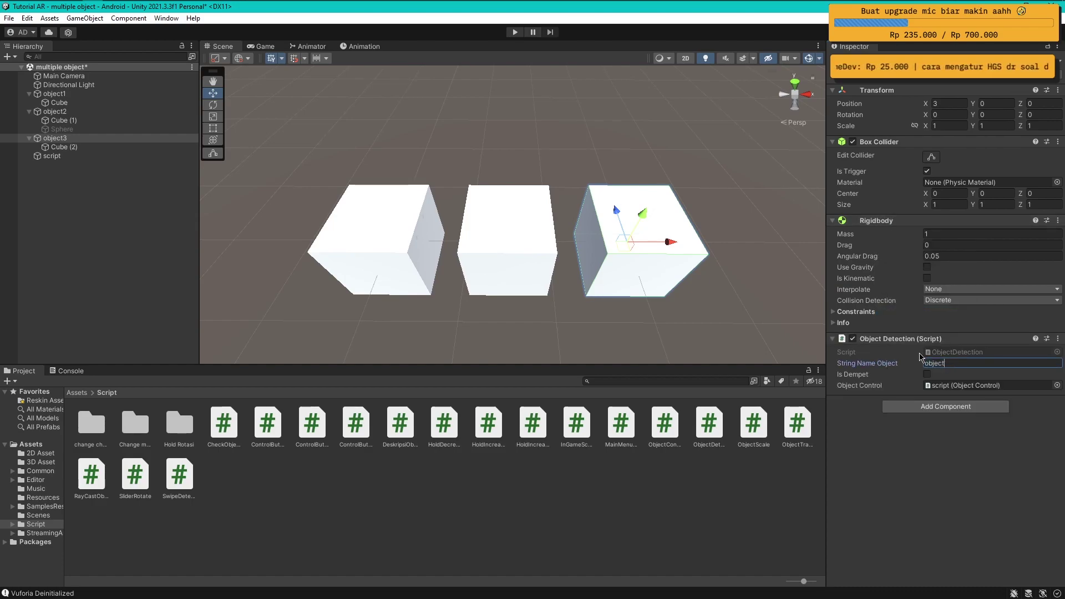
{"action": "type", "text": "1"}
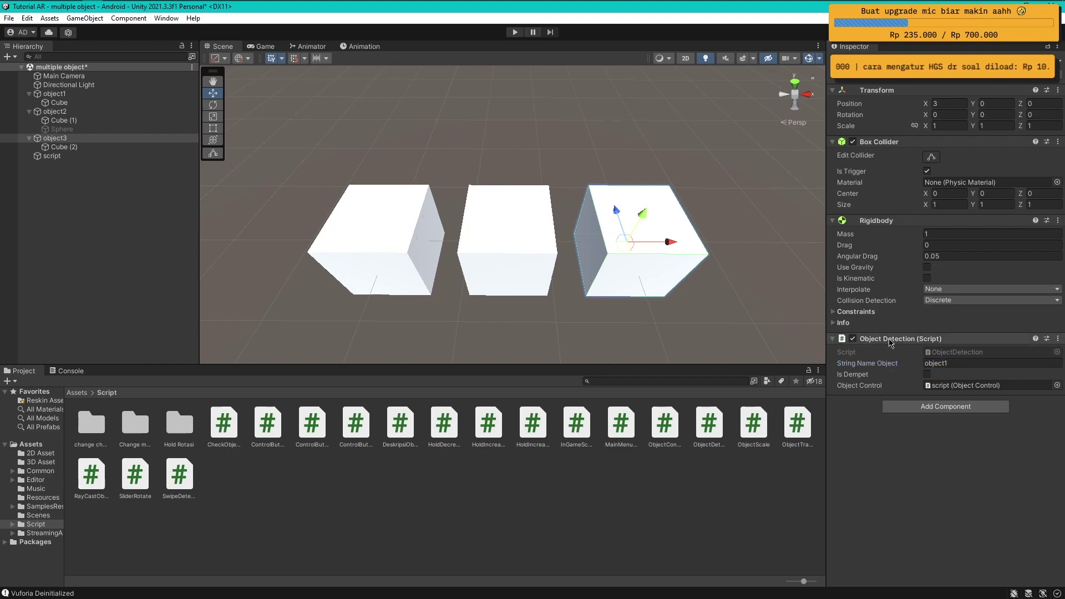
{"action": "key", "text": "ctrl+s"}
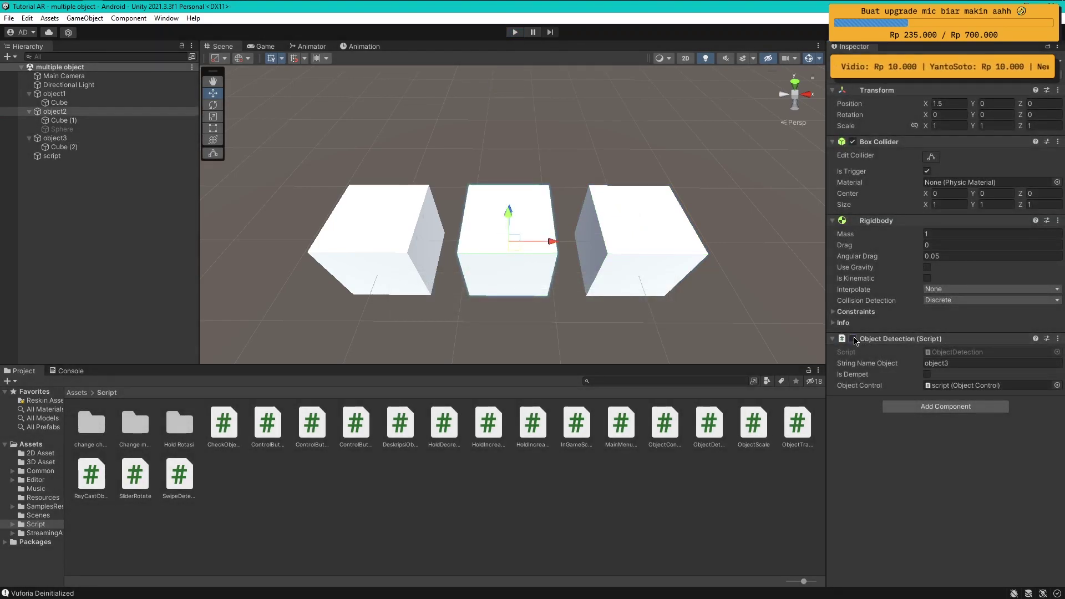
- Remove the Object Detection component from object2, save the scene, and reselect object2
{"action": "right_click", "coordinate": [888, 340]}
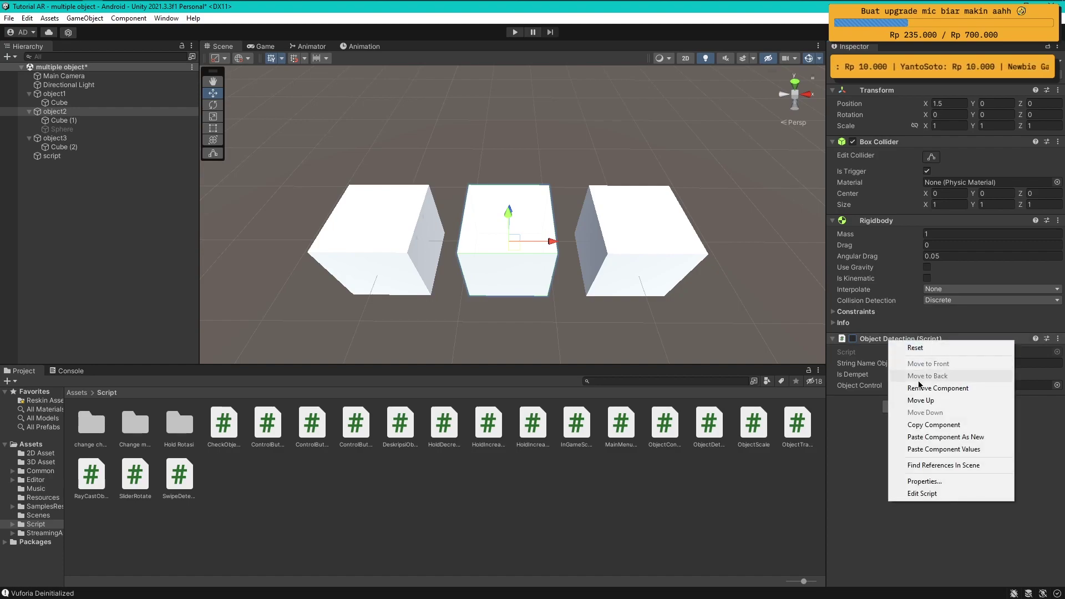
{"action": "left_click", "coordinate": [895, 388]}
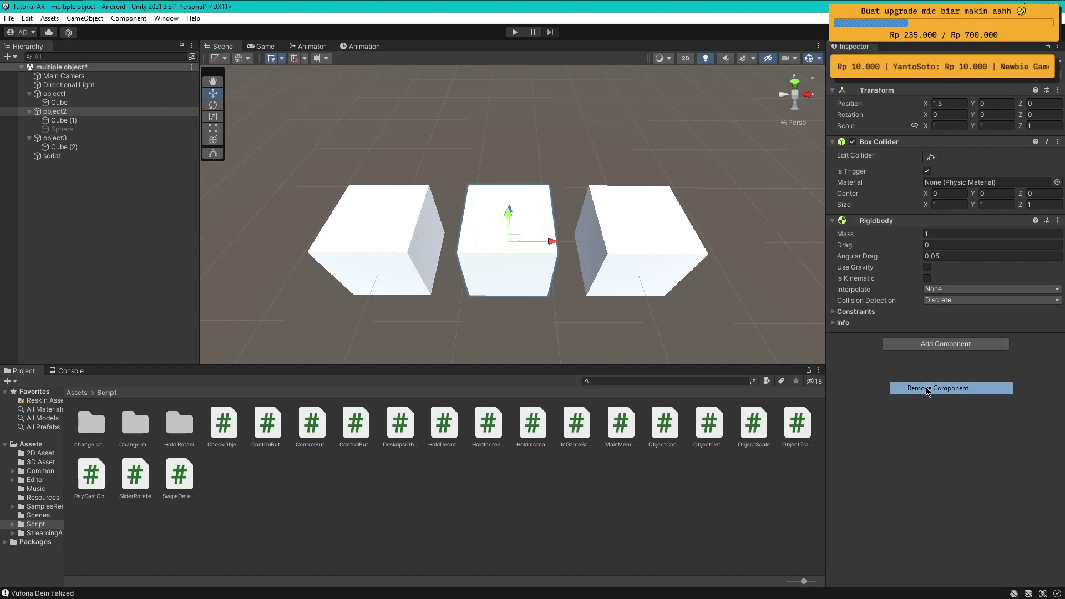
{"action": "left_click", "coordinate": [86, 209]}
{"action": "key", "text": "ctrl+s"}
{"action": "left_click", "coordinate": [76, 115]}
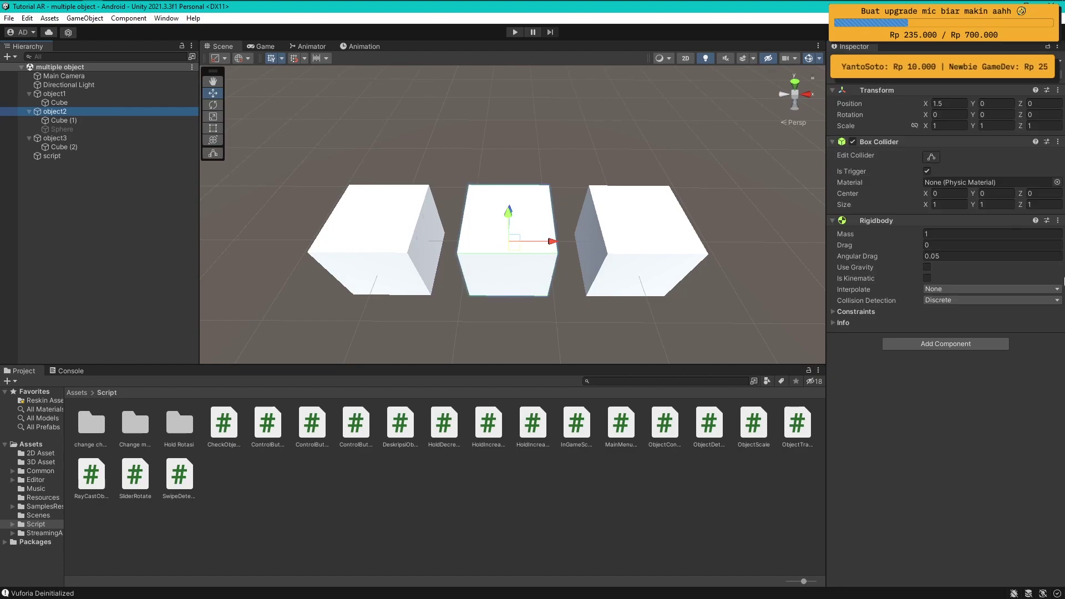
- Enter Play mode and slide object1 then object3 against the middle cube to test the swap
{"action": "left_click", "coordinate": [515, 31]}
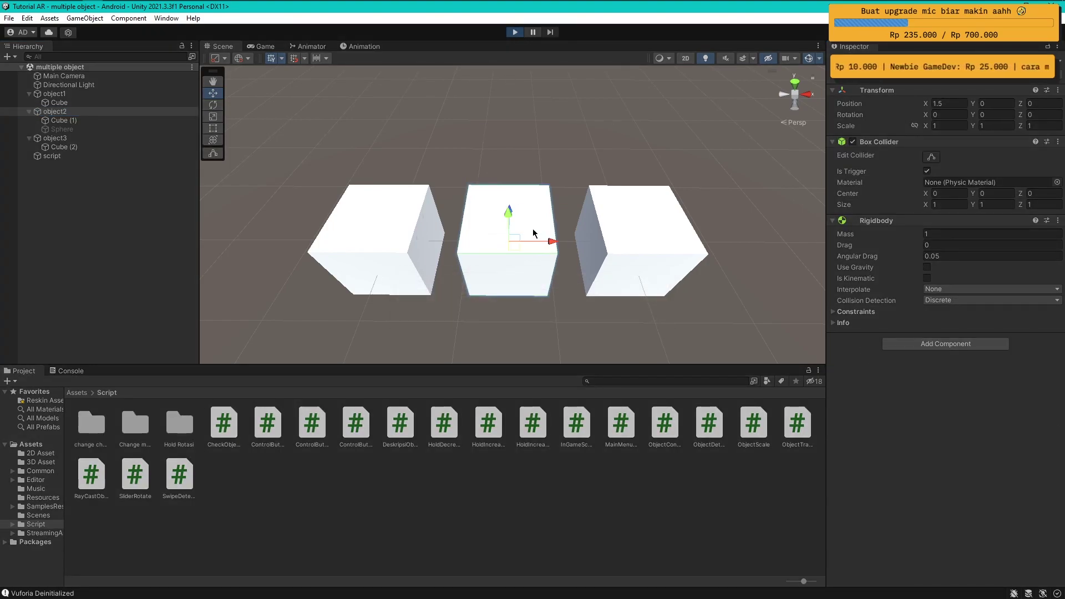
{"action": "left_click", "coordinate": [138, 94]}
{"action": "left_click", "coordinate": [229, 47]}
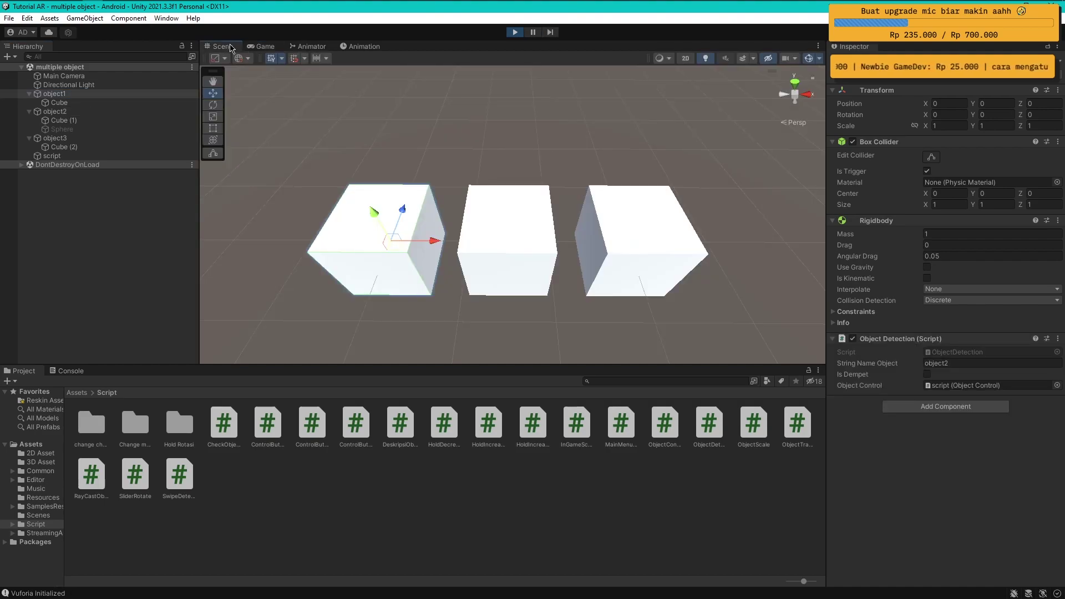
{"action": "left_click_drag", "start_coordinate": [433, 241], "coordinate": [507, 282]}
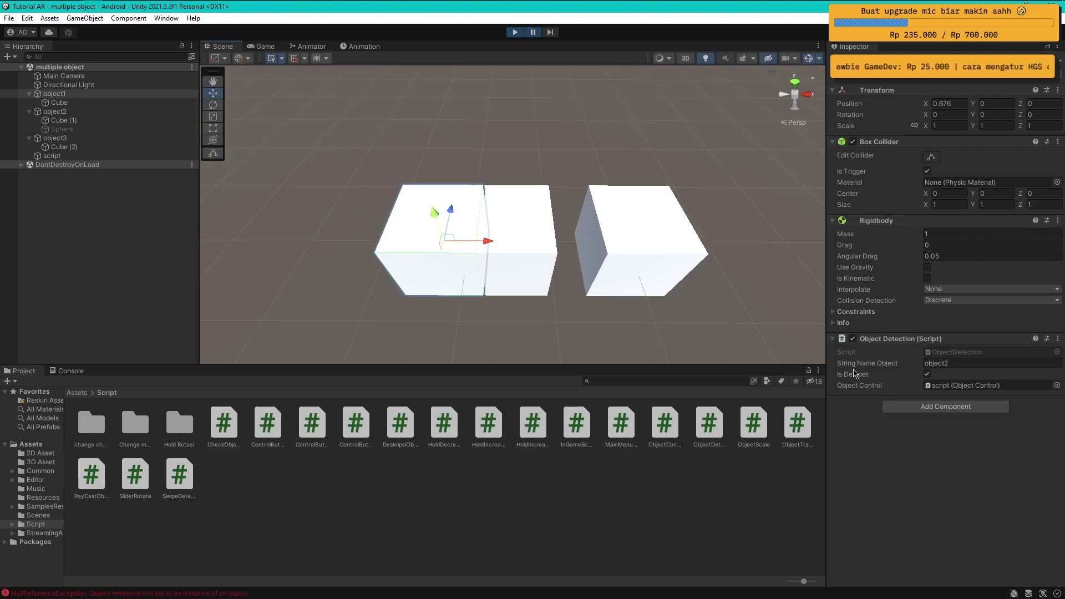
{"action": "left_click", "coordinate": [55, 138]}
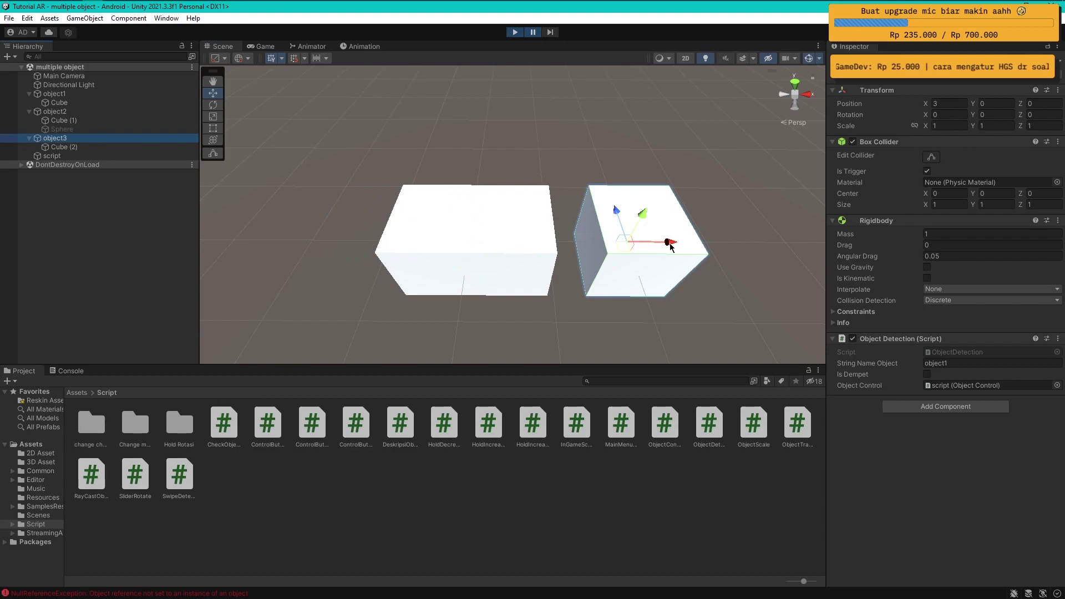
{"action": "mouse_move", "coordinate": [670, 240]}
{"action": "left_mouse_down"}
{"action": "mouse_move", "coordinate": [614, 237]}
{"action": "mouse_move", "coordinate": [564, 179]}
{"action": "mouse_move", "coordinate": [392, 144]}
{"action": "mouse_move", "coordinate": [343, 183]}
{"action": "mouse_move", "coordinate": [388, 232]}
{"action": "mouse_move", "coordinate": [412, 218]}
{"action": "left_mouse_up"}
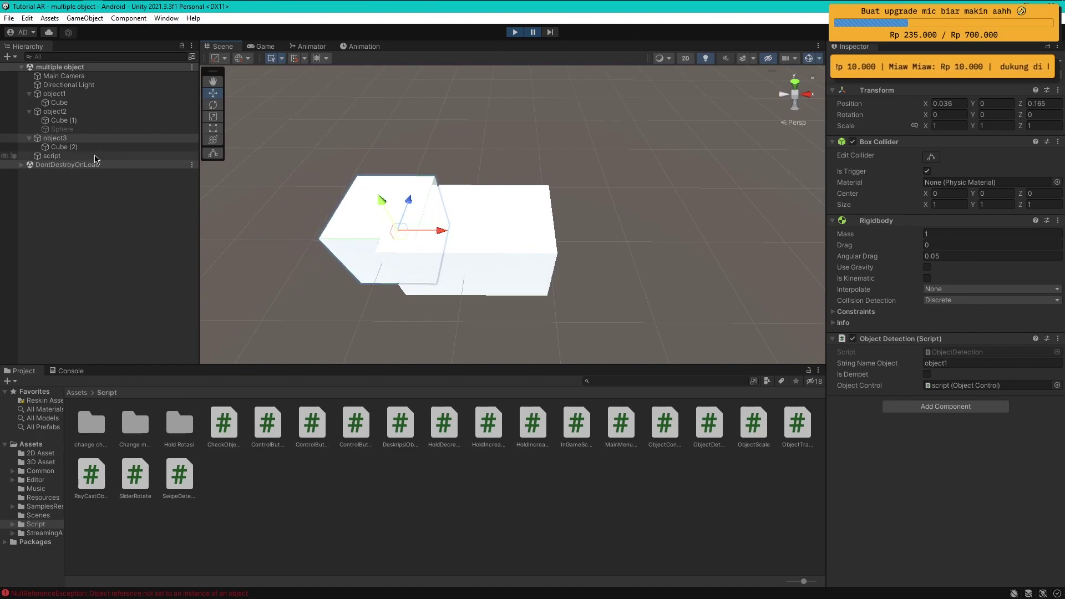
- Stop Play mode and assign object3 as Element 1 of the script's Object Detections
{"action": "left_click", "coordinate": [52, 156]}
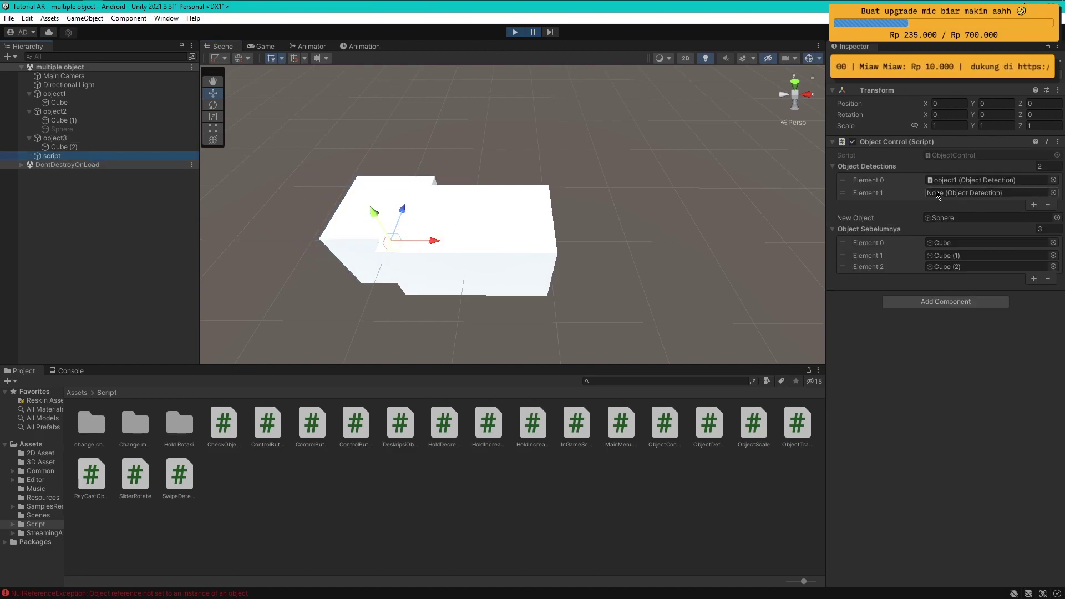
{"action": "key", "text": "ctrl+p"}
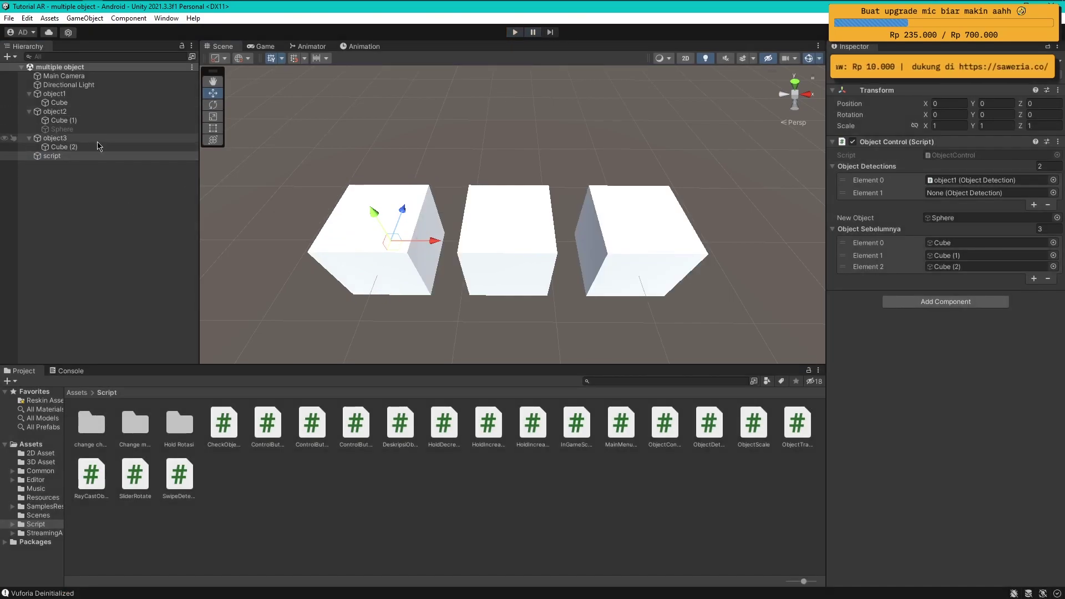
{"action": "left_click_drag", "start_coordinate": [54, 138], "coordinate": [946, 191]}
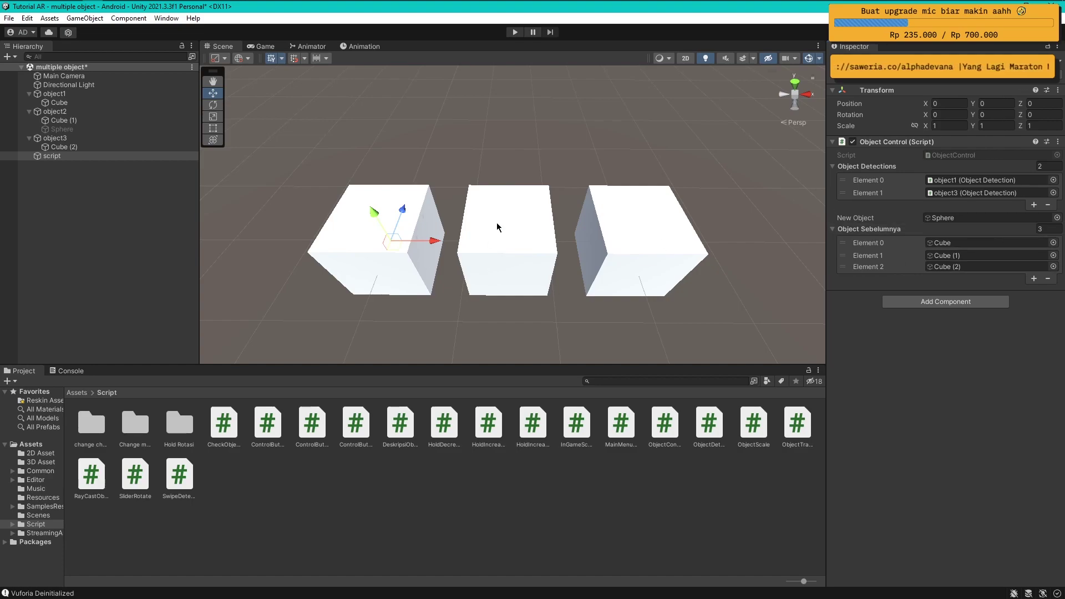
- Set the Object Sebelumnya list size to 2 and replace its Element 1 with object3
{"action": "left_click", "coordinate": [1053, 226]}
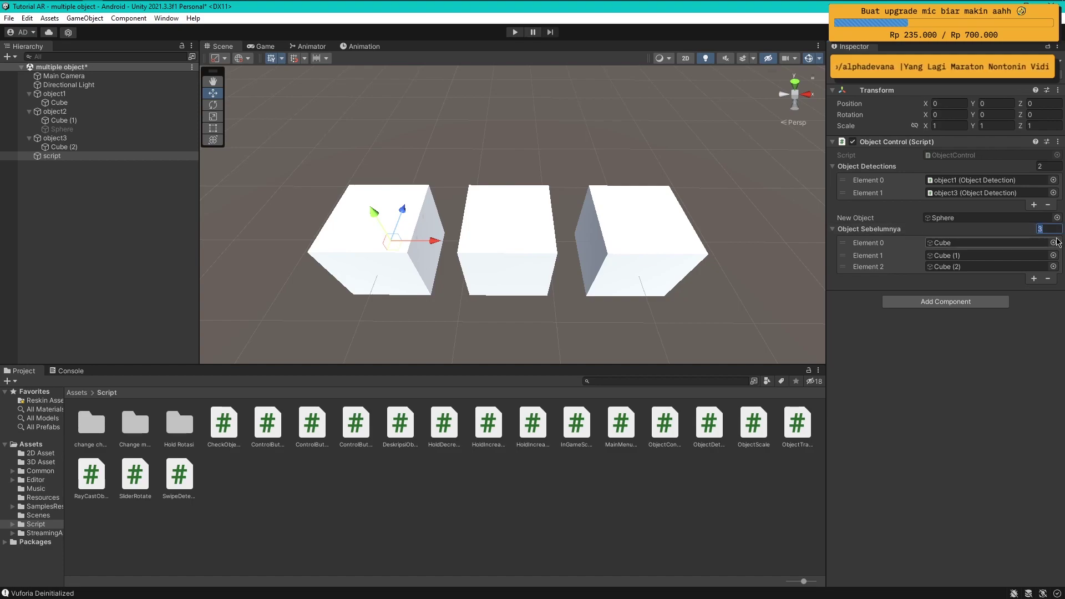
{"action": "type", "text": "2"}
{"action": "key", "text": "Return"}
{"action": "left_click", "coordinate": [954, 244]}
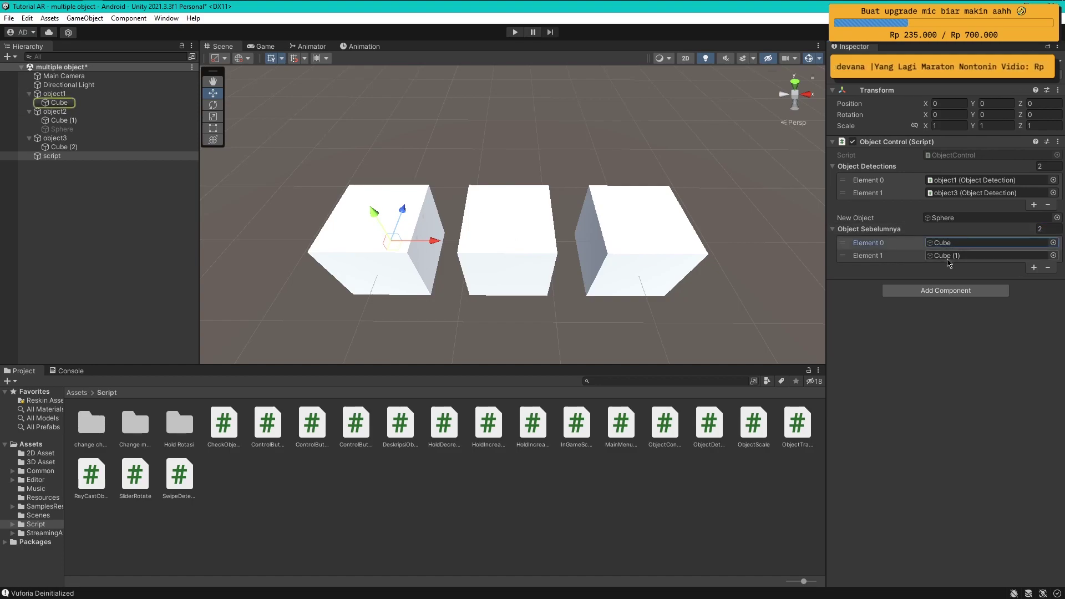
{"action": "left_click", "coordinate": [949, 256]}
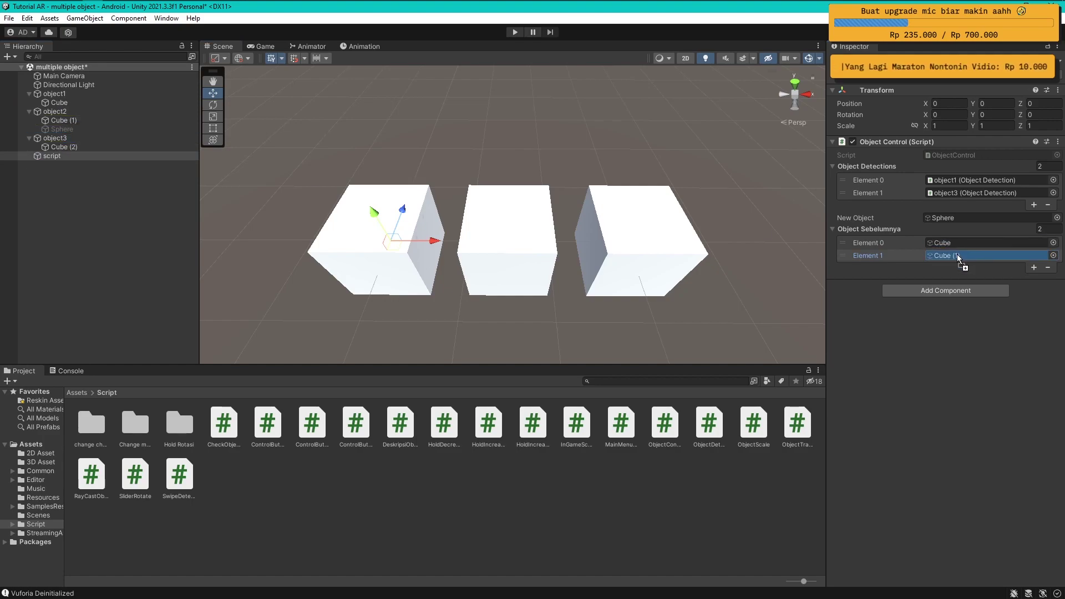
{"action": "left_click_drag", "start_coordinate": [957, 256], "coordinate": [958, 258]}
{"action": "left_click", "coordinate": [122, 206]}
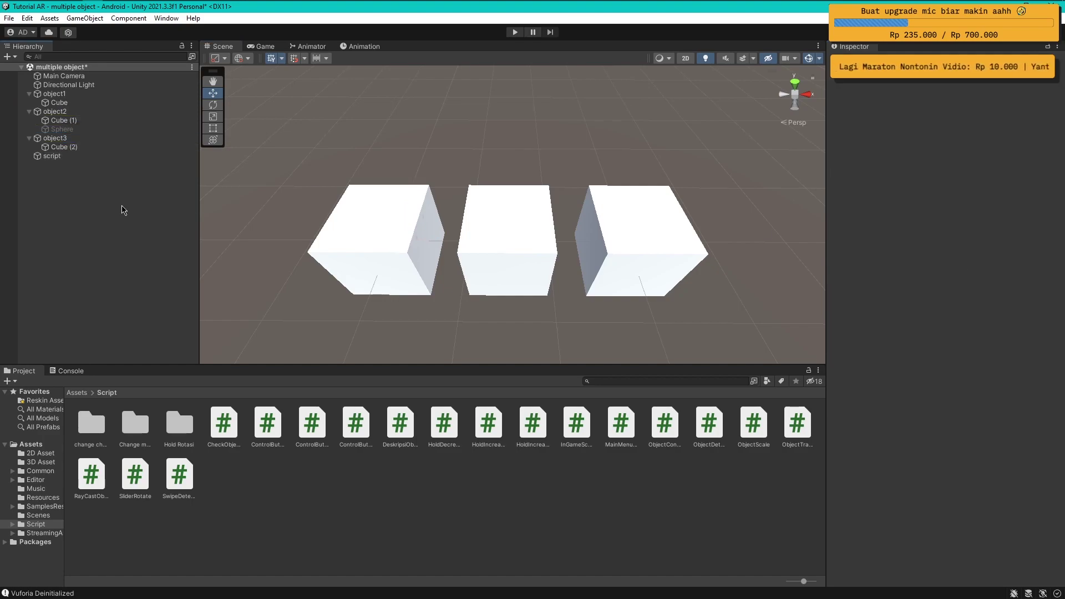
{"action": "left_click", "coordinate": [515, 32]}
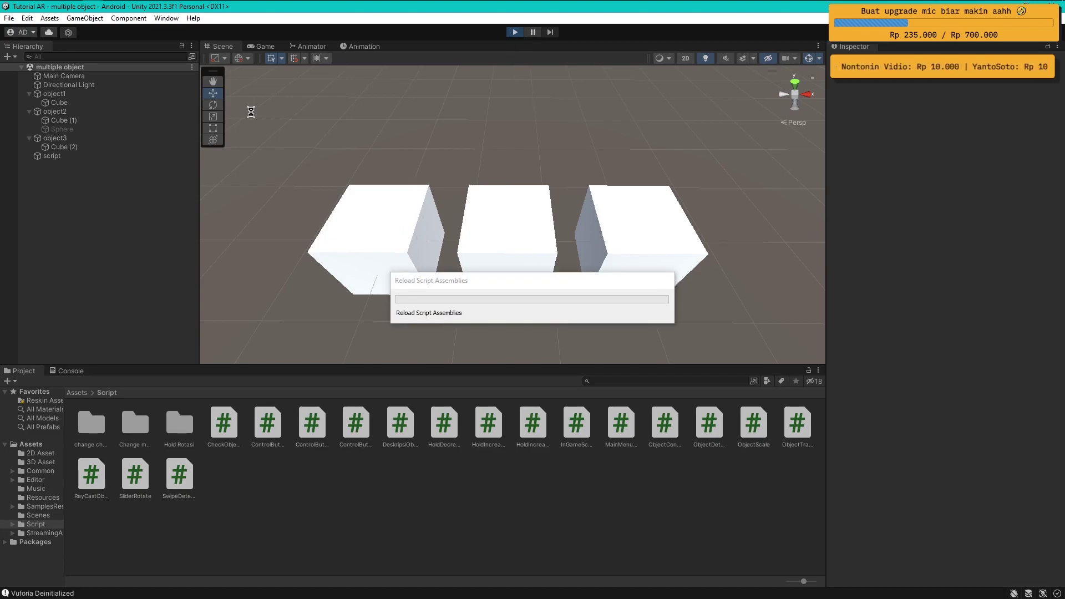
{"action": "left_click", "coordinate": [55, 94]}
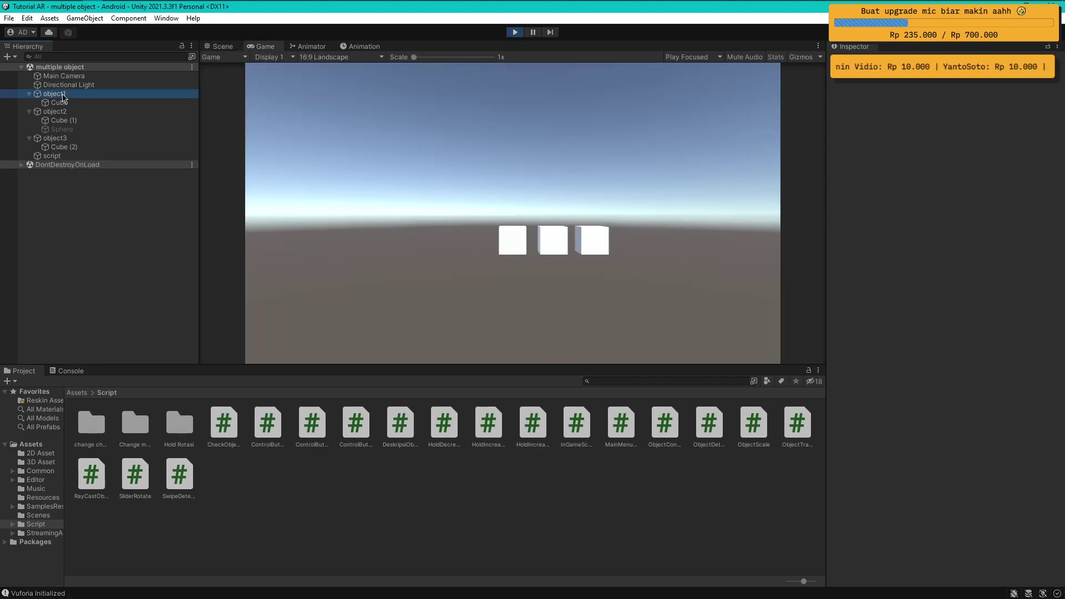
{"action": "left_click", "coordinate": [223, 46]}
{"action": "left_click_drag", "start_coordinate": [434, 240], "coordinate": [485, 241]}
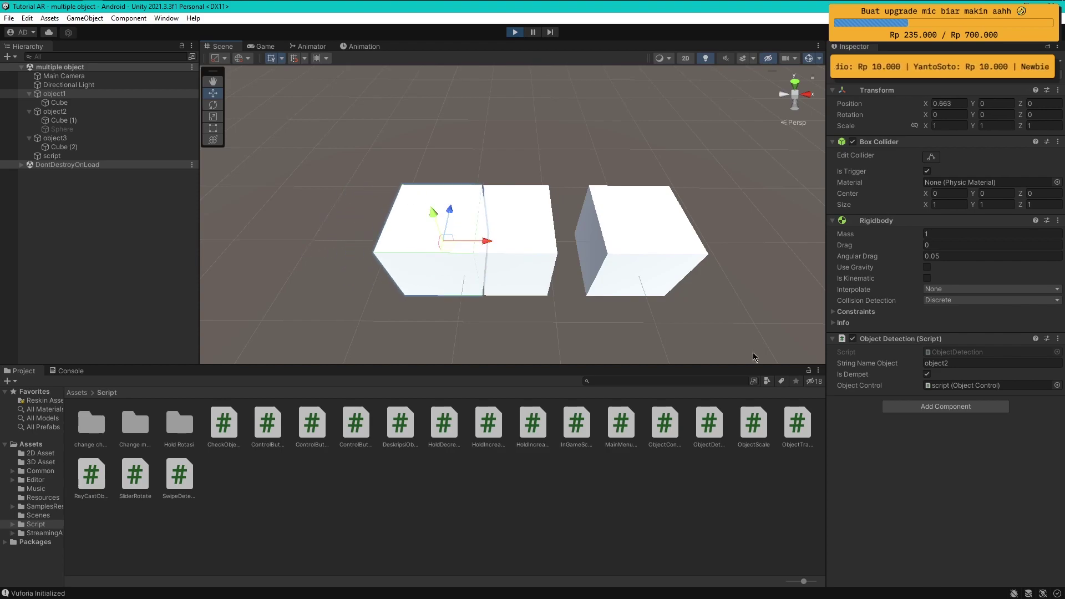
{"action": "left_click", "coordinate": [83, 138]}
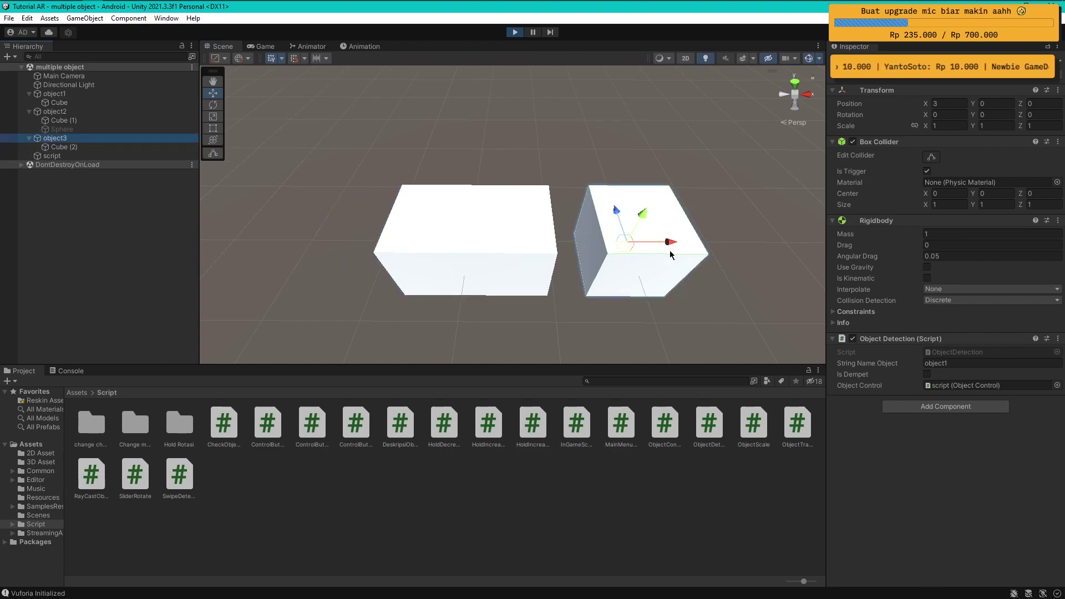
{"action": "left_click", "coordinate": [590, 188]}
{"action": "left_click", "coordinate": [590, 188]}
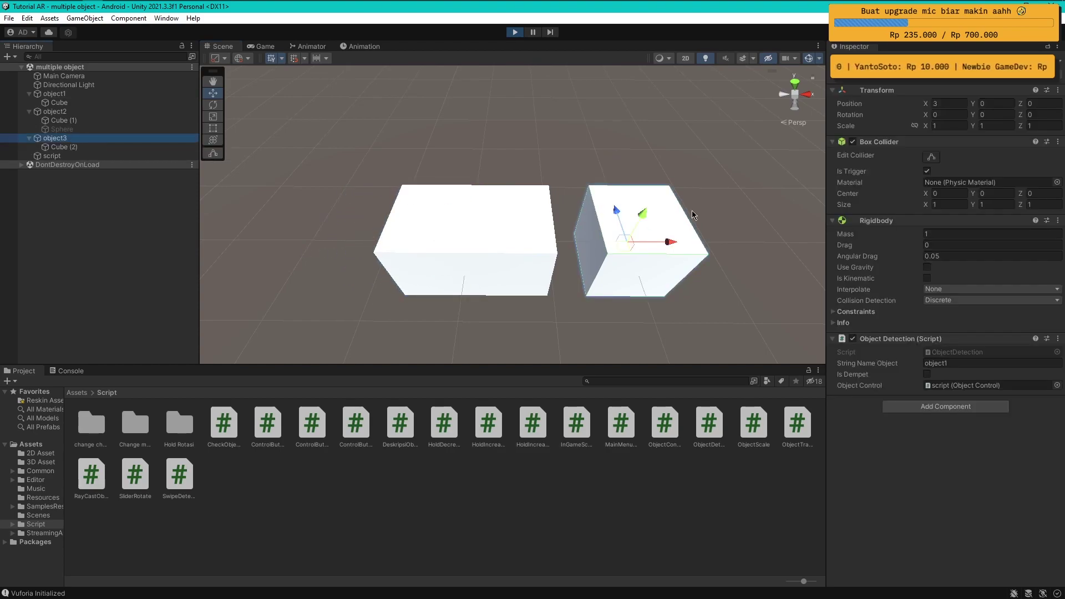
{"action": "mouse_move", "coordinate": [611, 215]}
{"action": "left_mouse_down"}
{"action": "mouse_move", "coordinate": [371, 129]}
{"action": "mouse_move", "coordinate": [291, 232]}
{"action": "left_mouse_up"}
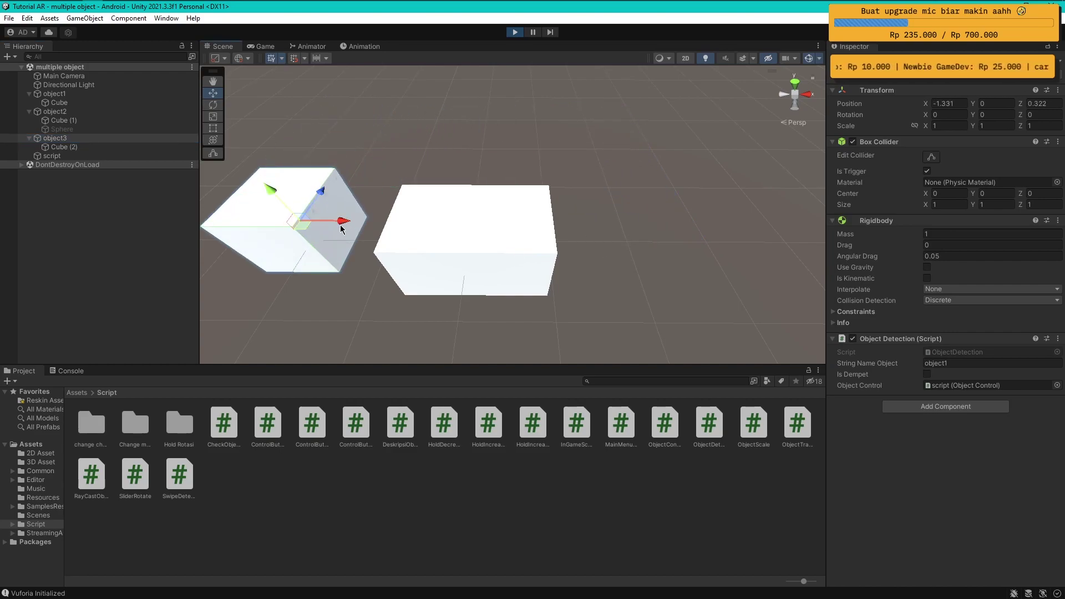
{"action": "left_click_drag", "start_coordinate": [323, 192], "coordinate": [512, 250]}
{"action": "left_click", "coordinate": [359, 239]}
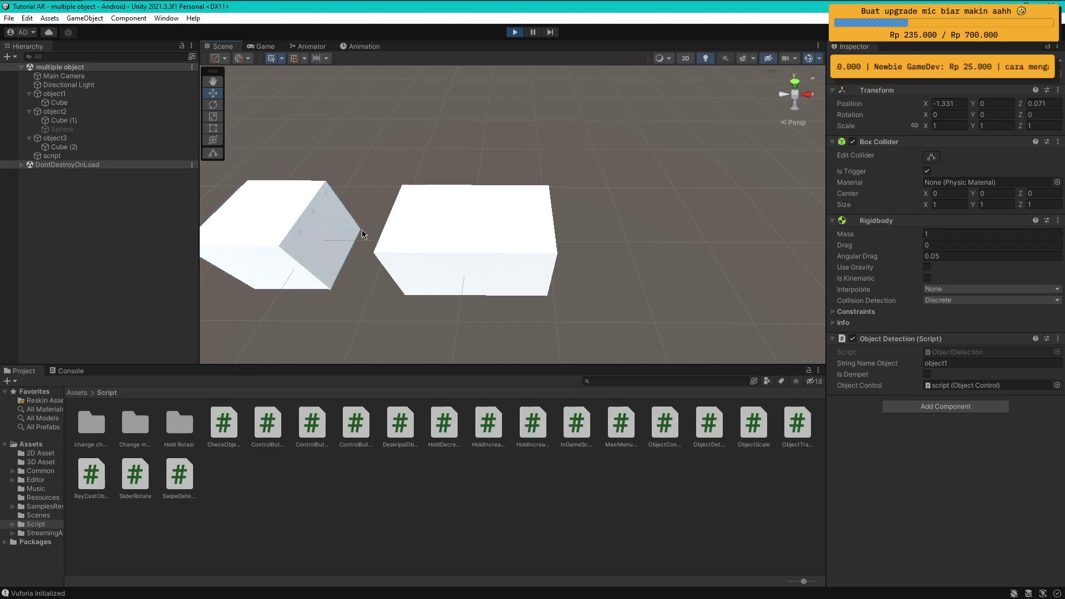
{"action": "left_click", "coordinate": [324, 225]}
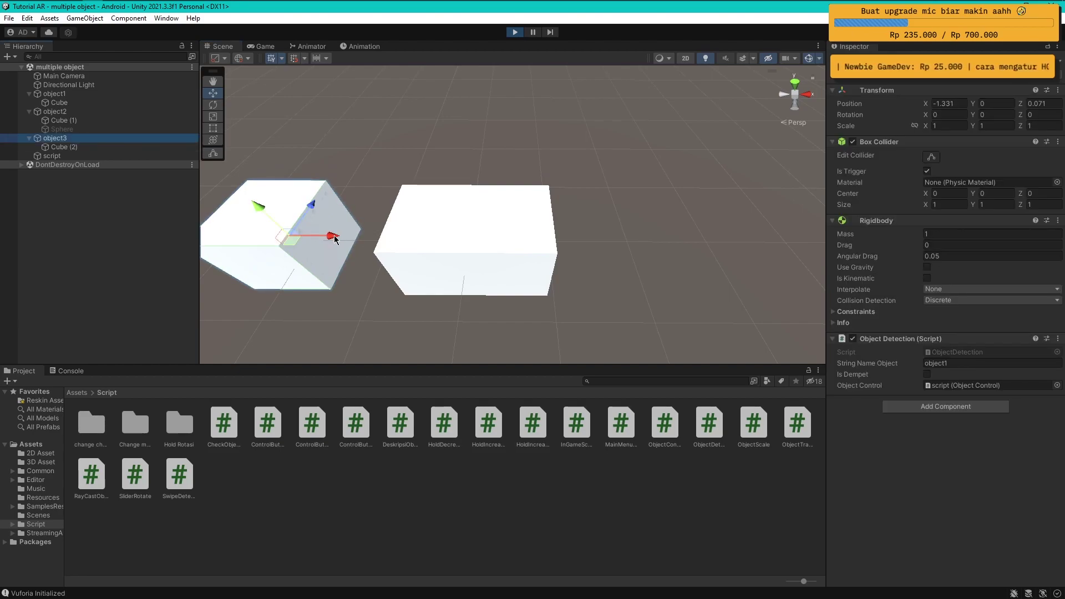
{"action": "left_click_drag", "start_coordinate": [308, 233], "coordinate": [432, 238]}
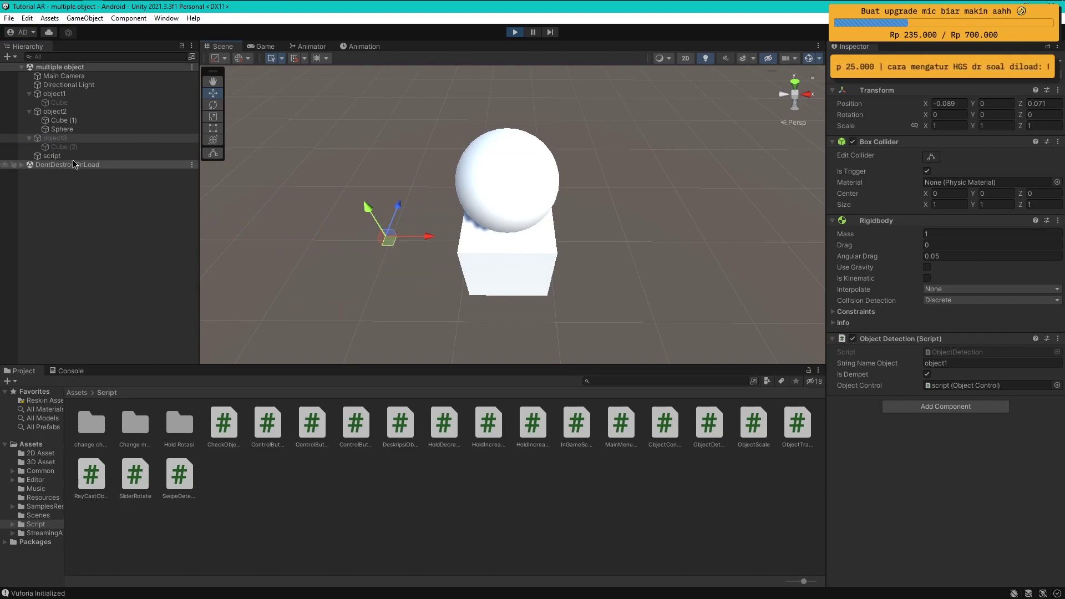
{"action": "left_click", "coordinate": [52, 156]}
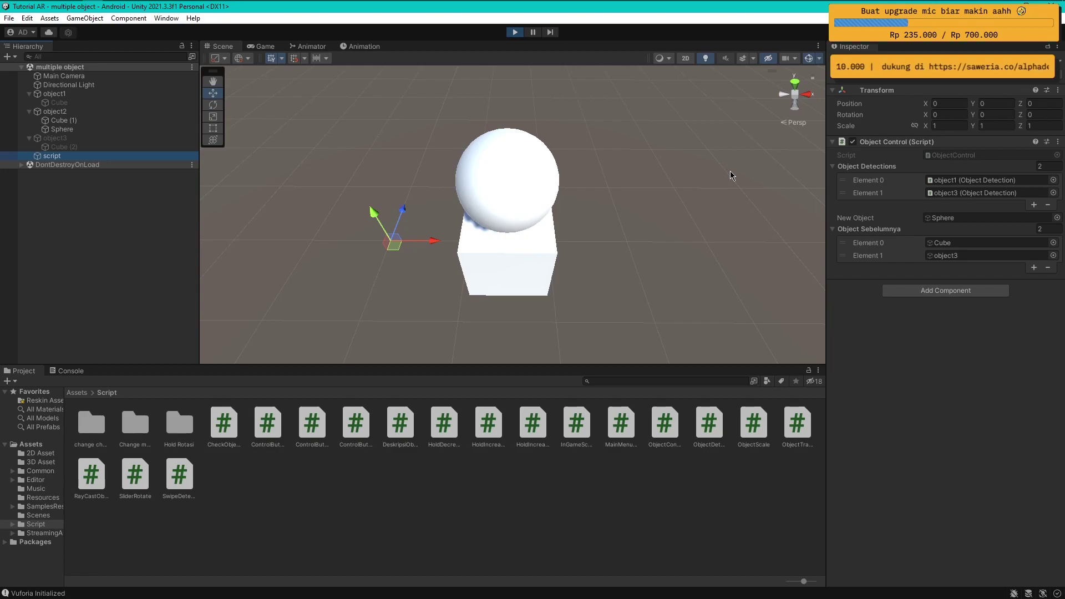
{"action": "key", "text": "ctrl+p"}
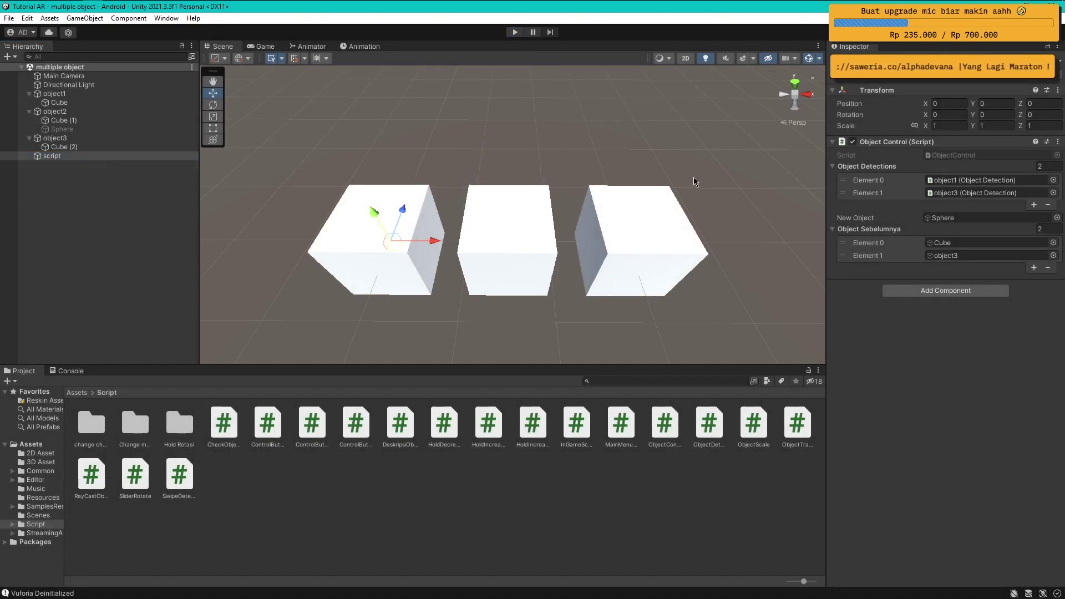